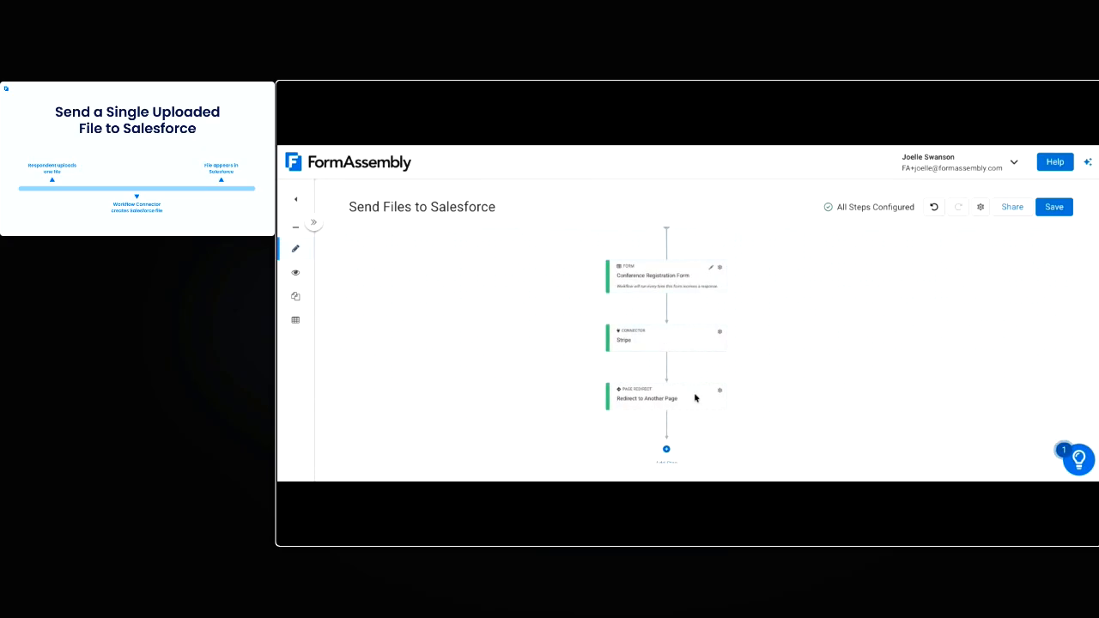
Add a Salesforce connector step to the workflow after the Redirect to Another Page step
left_click_drag(743, 427, 743, 378)
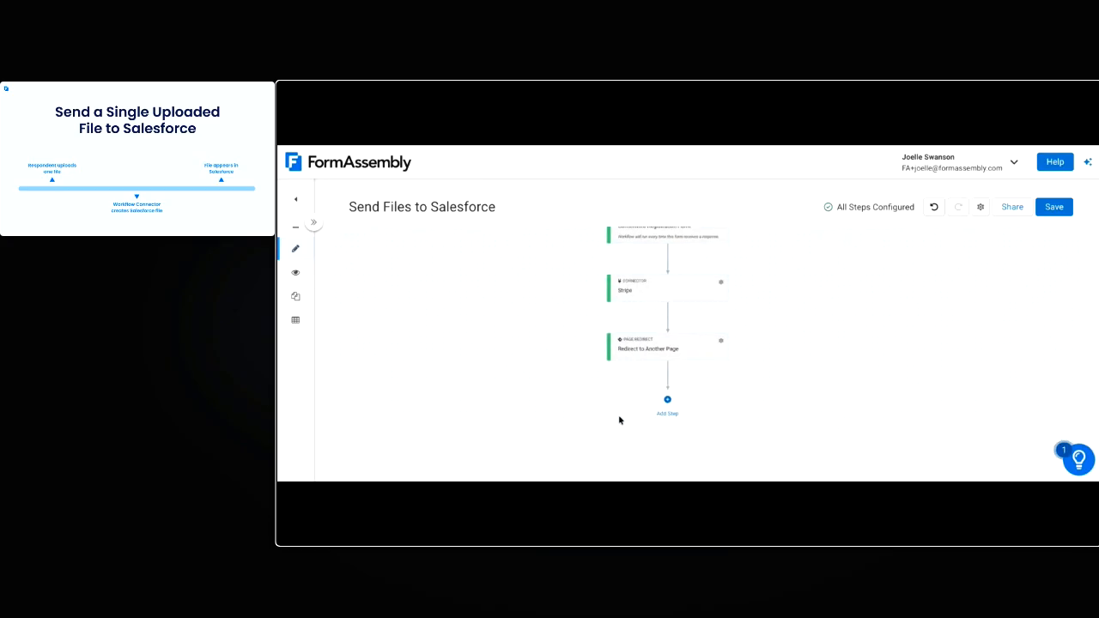
left_click(668, 401)
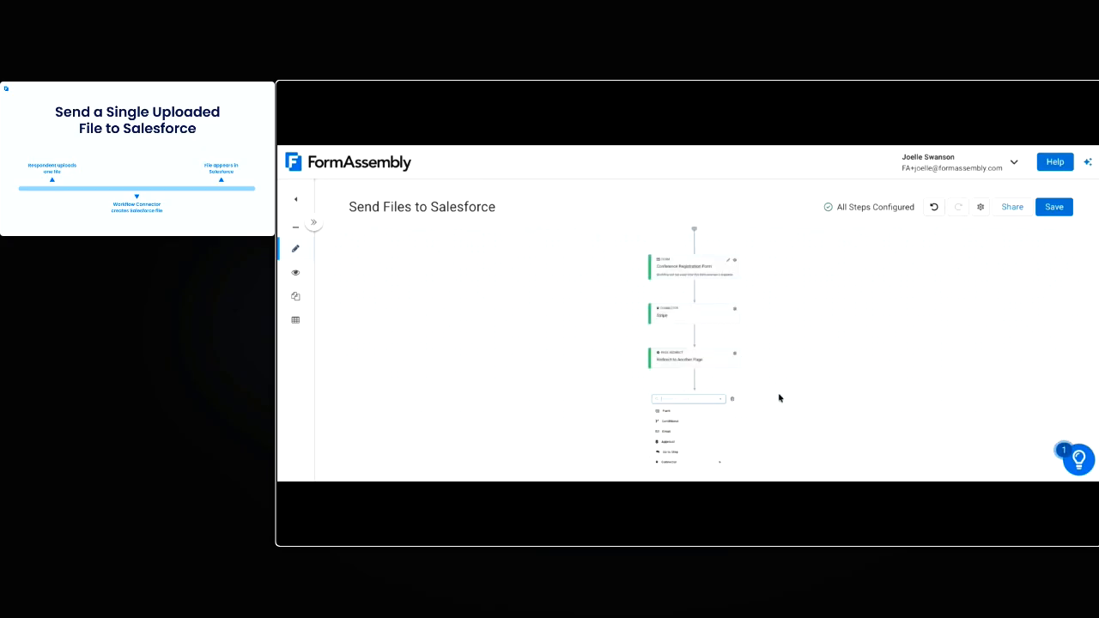
left_click_drag(754, 312, 750, 308)
left_click(662, 303)
mouse_move(624, 367)
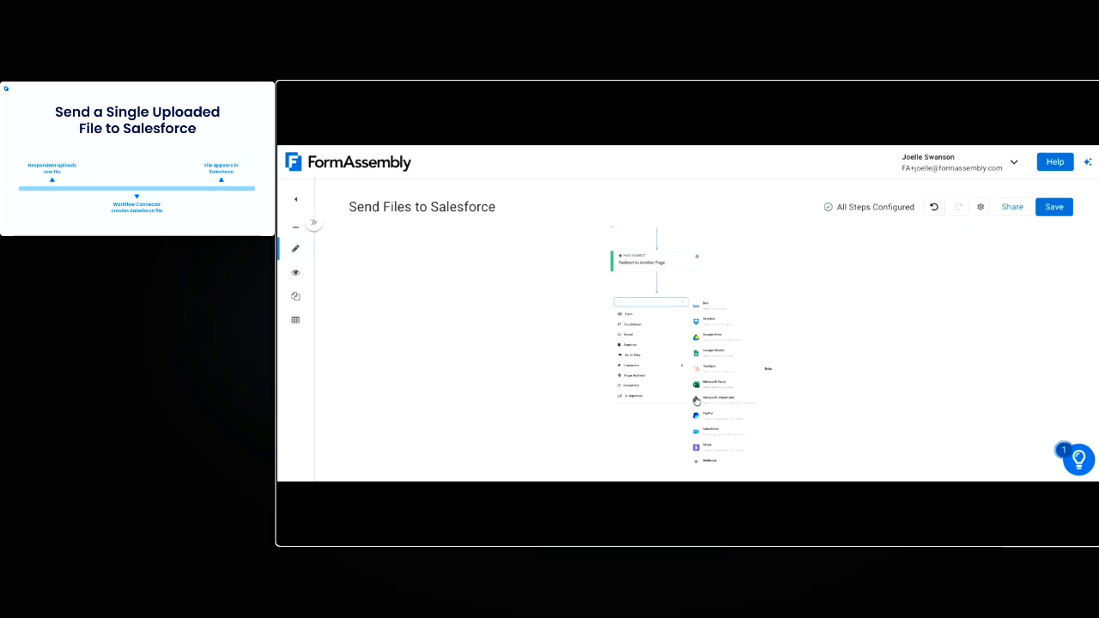
left_click(715, 437)
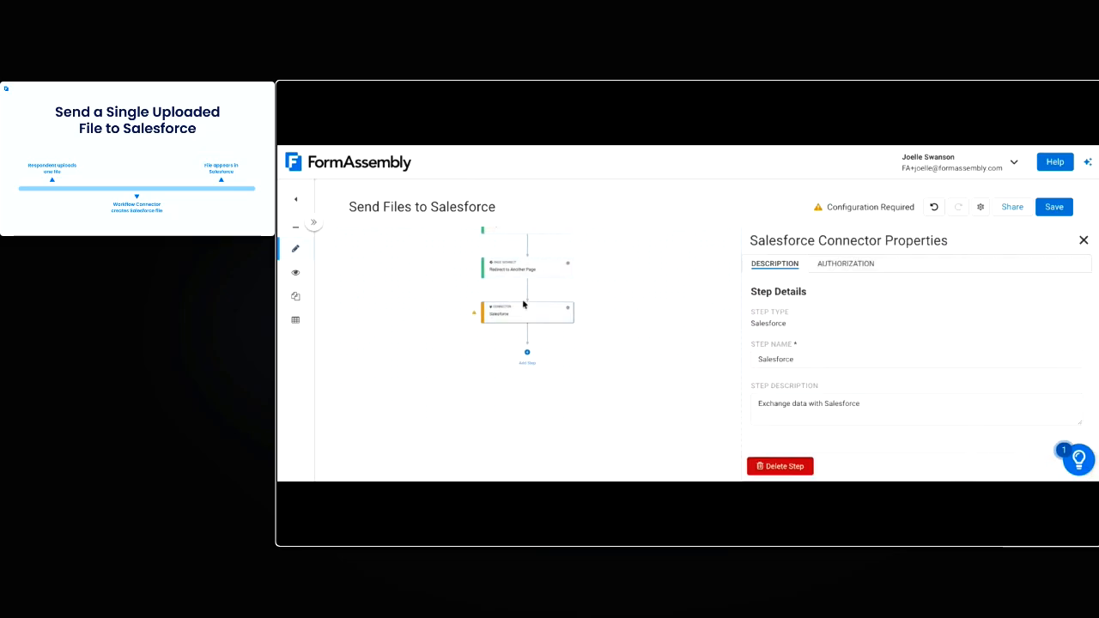
Grant the Salesforce connector access by choosing an authorization for it
left_click(846, 263)
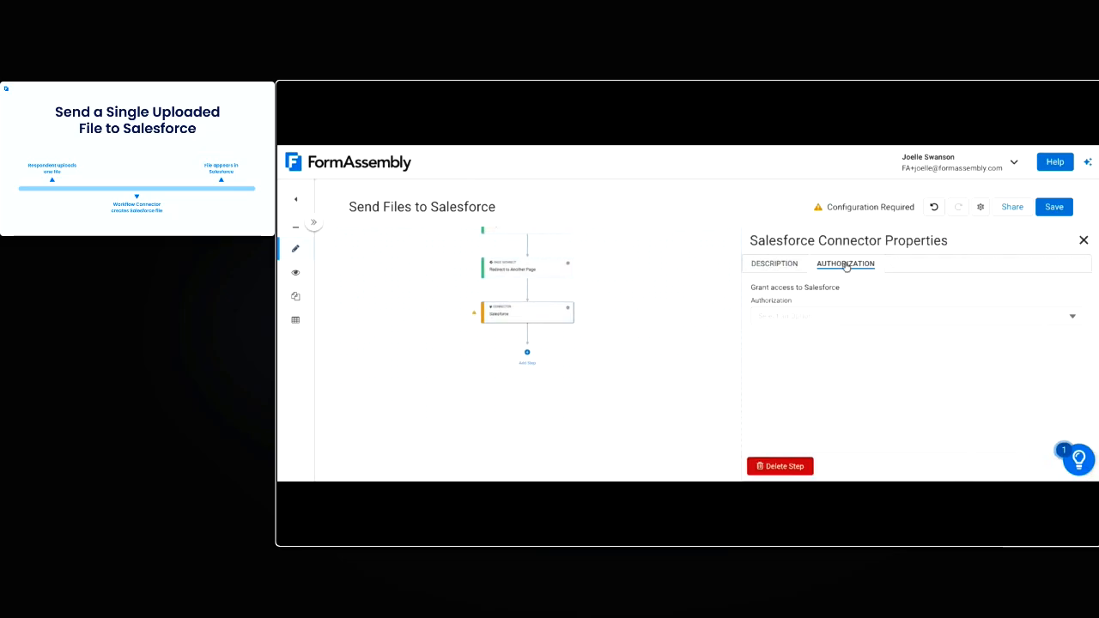
left_click(779, 320)
left_click(816, 338)
Open the Salesforce connector's configuration and rename its first action as Lookup Contact
left_click(925, 265)
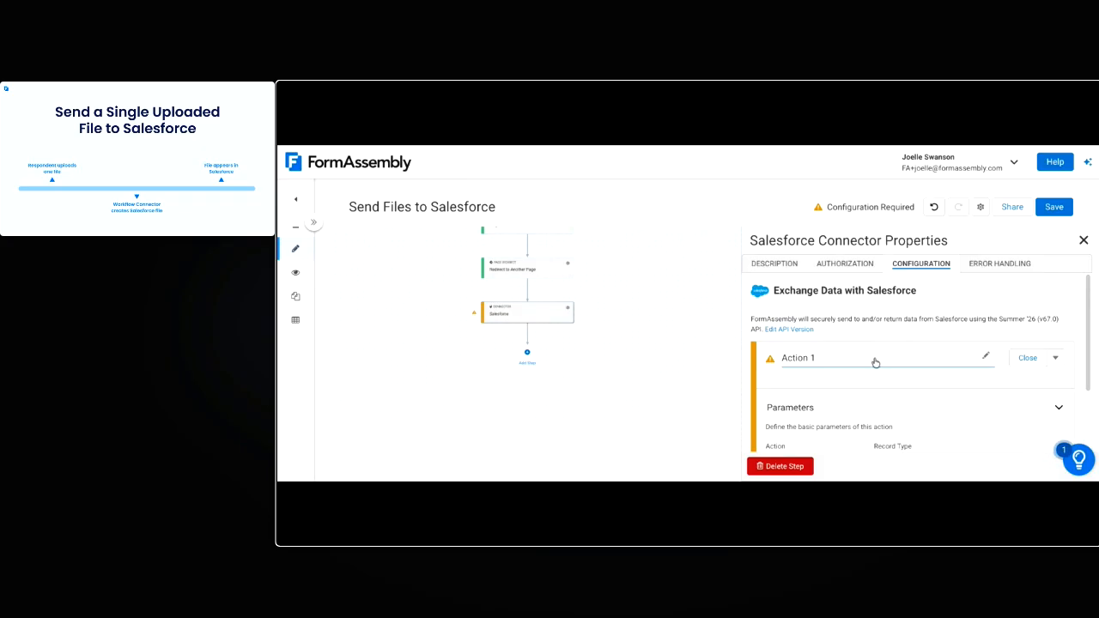
left_click(833, 361)
type("Lookup Contact")
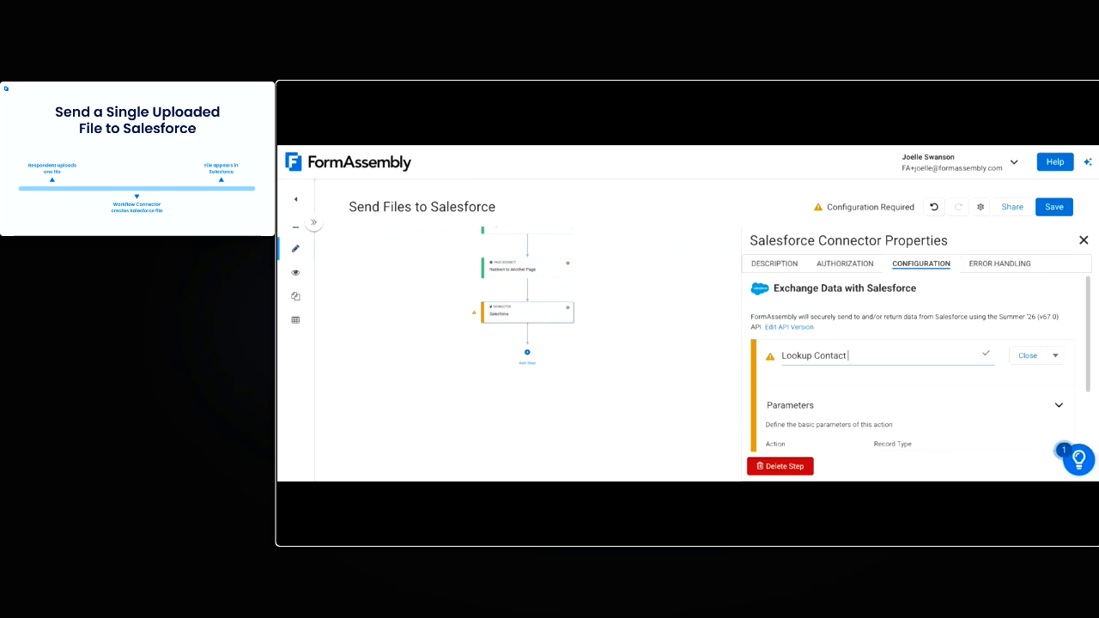
Set the Lookup Contact action to Lookup a Record with the record type Contact
scroll(853, 366, "down", 2)
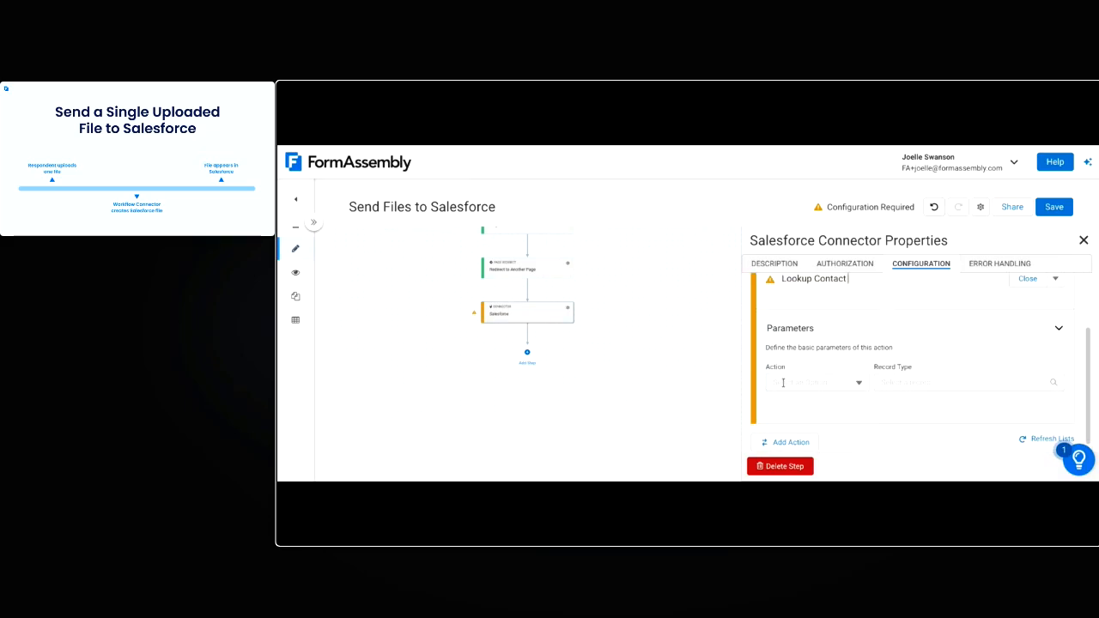
left_click(859, 383)
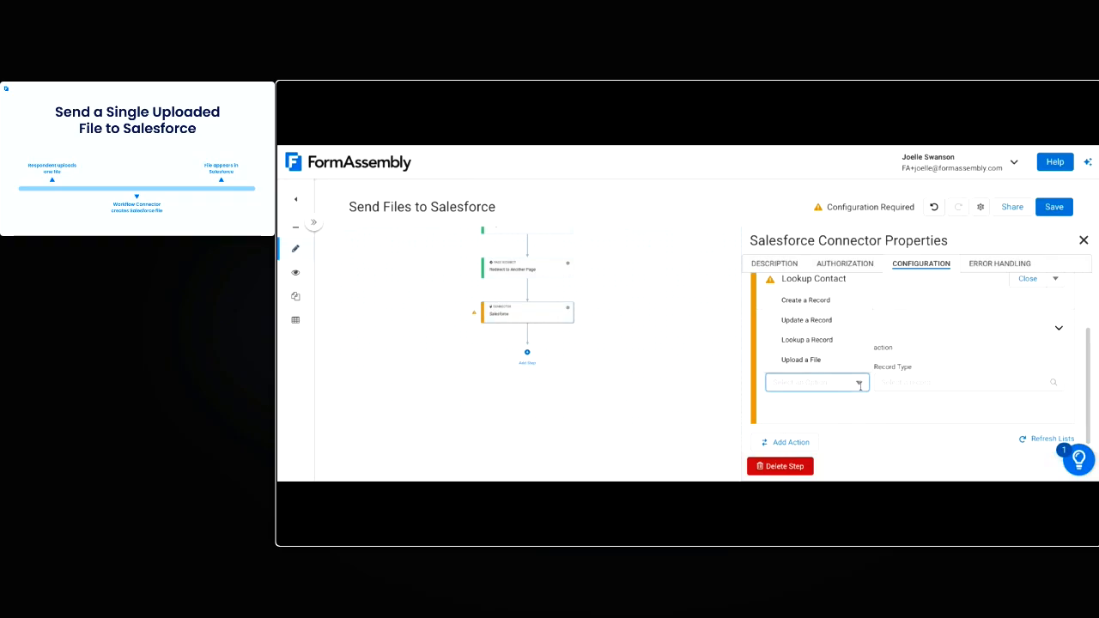
left_click(828, 344)
left_click(922, 381)
type("contact")
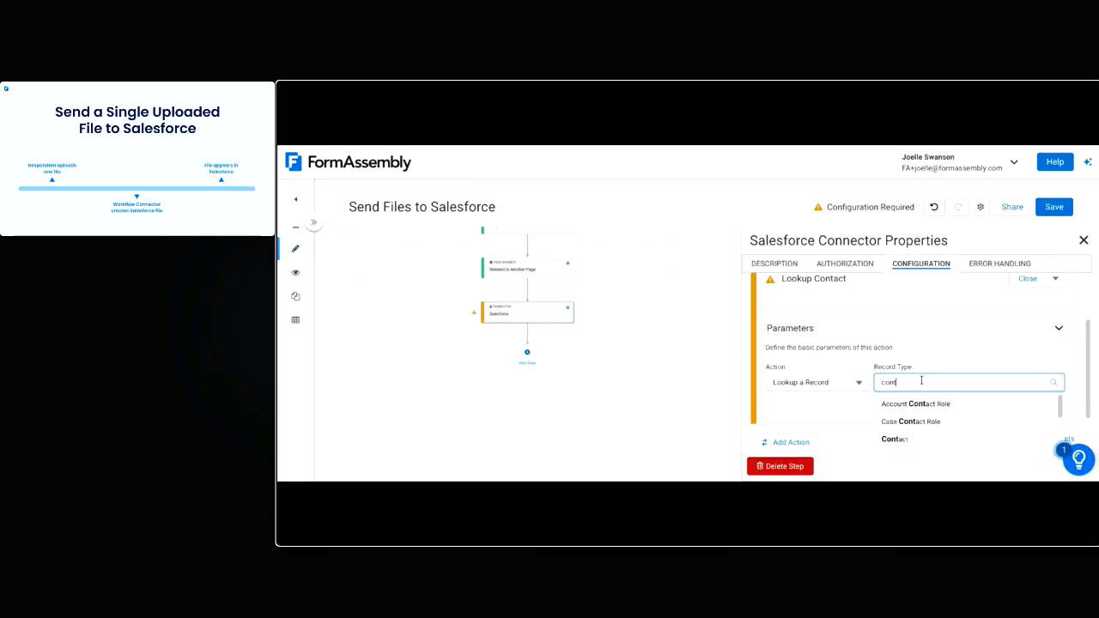
left_click(919, 445)
Add a lookup condition matching the contact's Email to the Email Address field of the Conference Registration Form
scroll(868, 402, "down", 1)
scroll(901, 388, "down", 1)
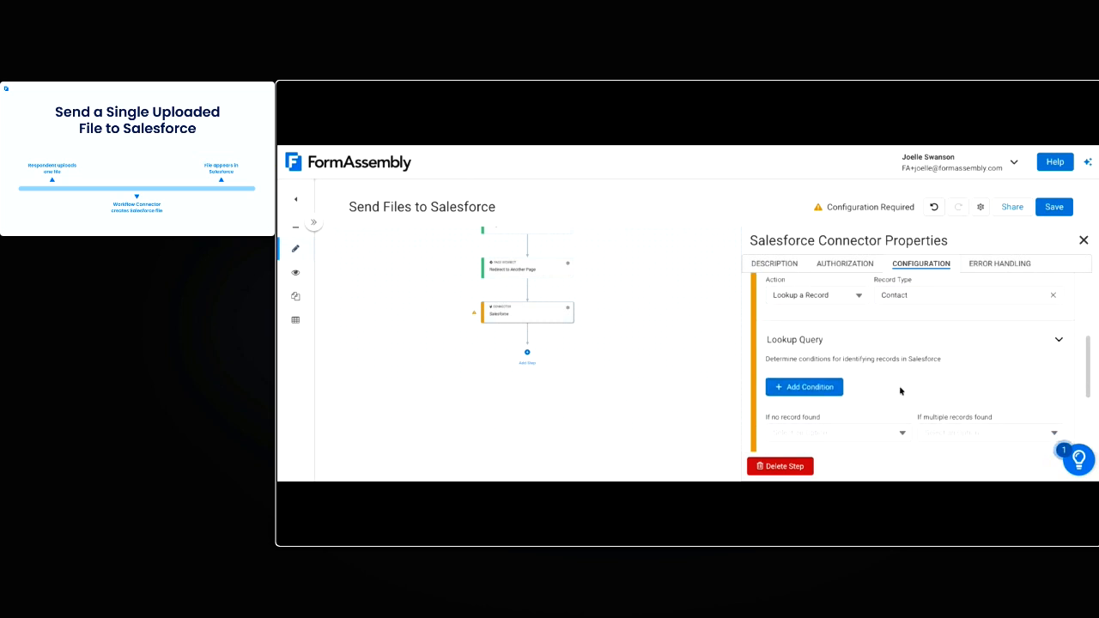
left_click(811, 388)
left_click(820, 388)
type("ema")
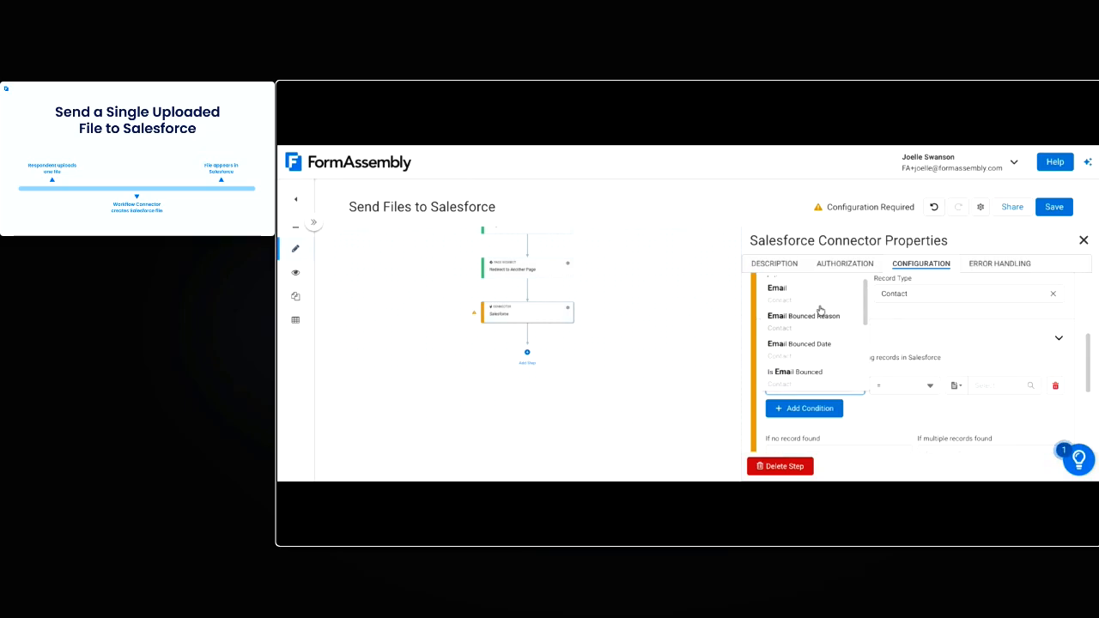
left_click(823, 293)
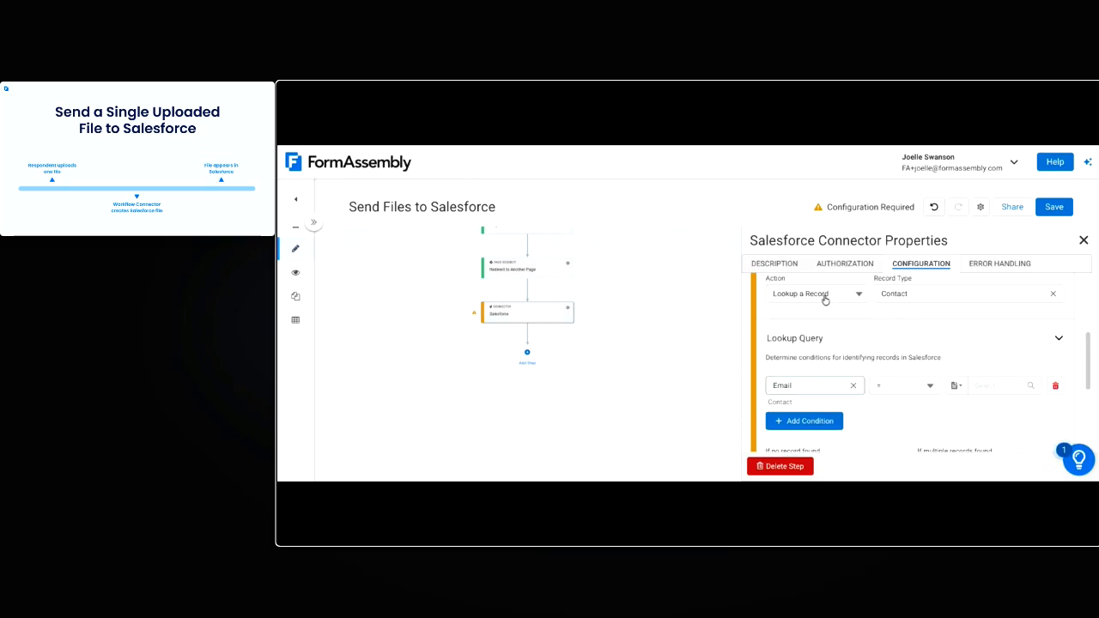
left_click(996, 388)
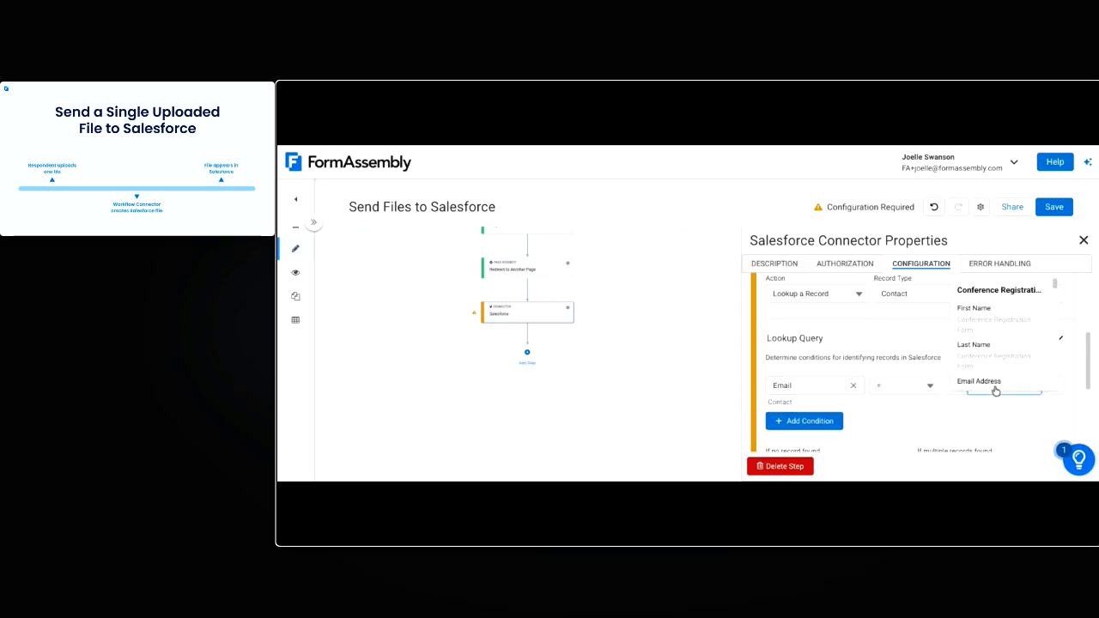
left_click(994, 385)
Set the lookup to skip this action if no record is found and pick the most recently modified record if multiple are found
scroll(936, 408, "down", 2)
scroll(924, 405, "down", 2)
left_click(822, 365)
left_click(820, 387)
left_click(1003, 364)
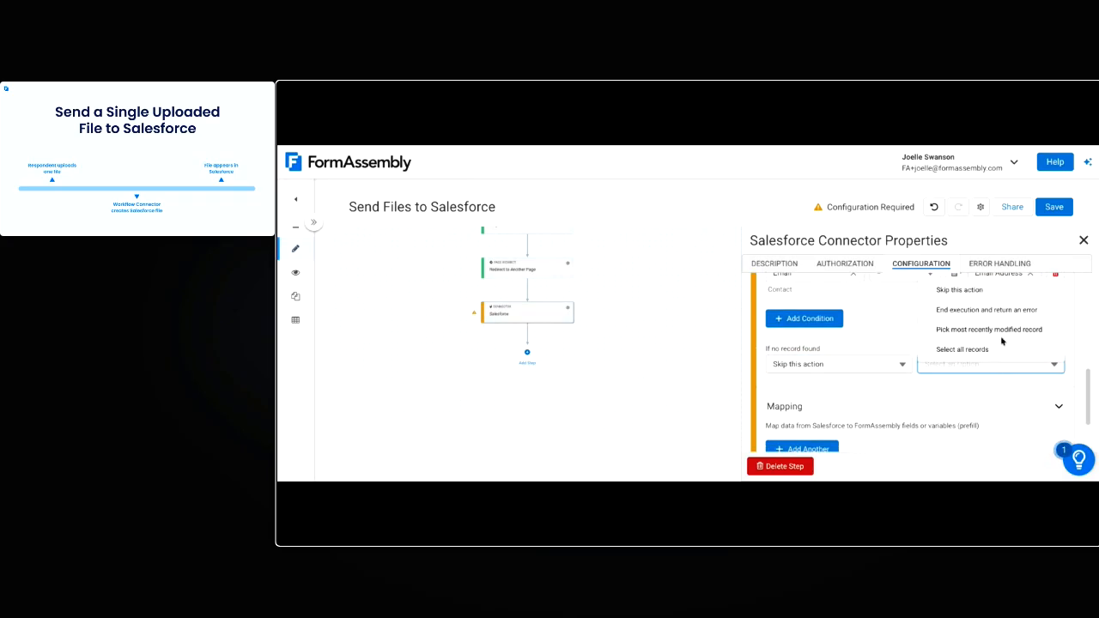
left_click(999, 331)
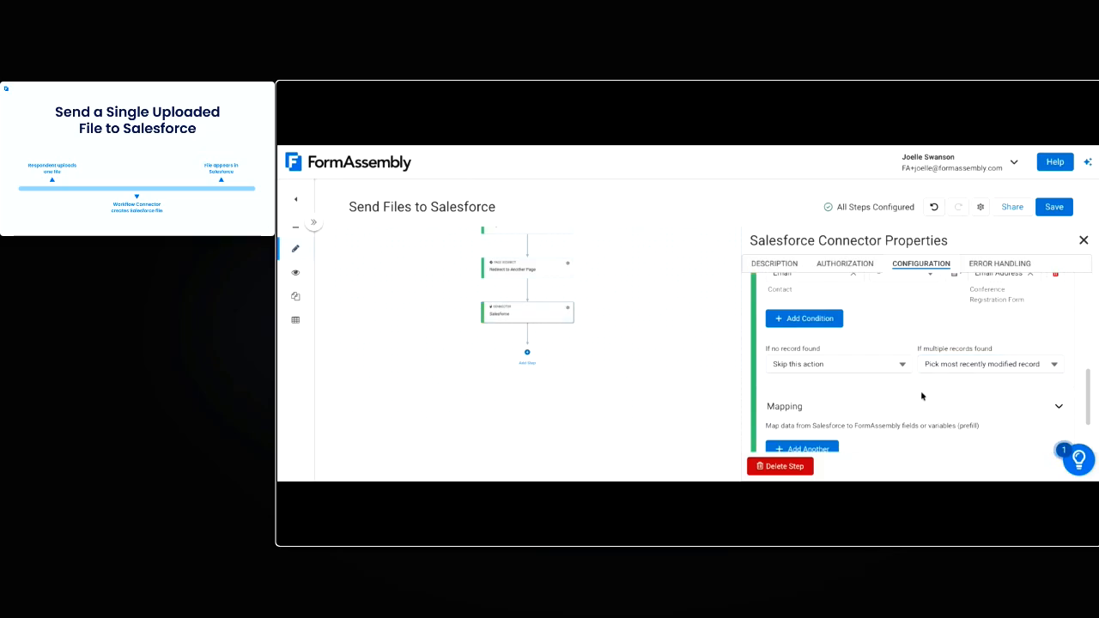
Add a mapping to the lookup that stores the Salesforce Contact ID in a FormAssembly variable named contactID
scroll(923, 396, "down", 2)
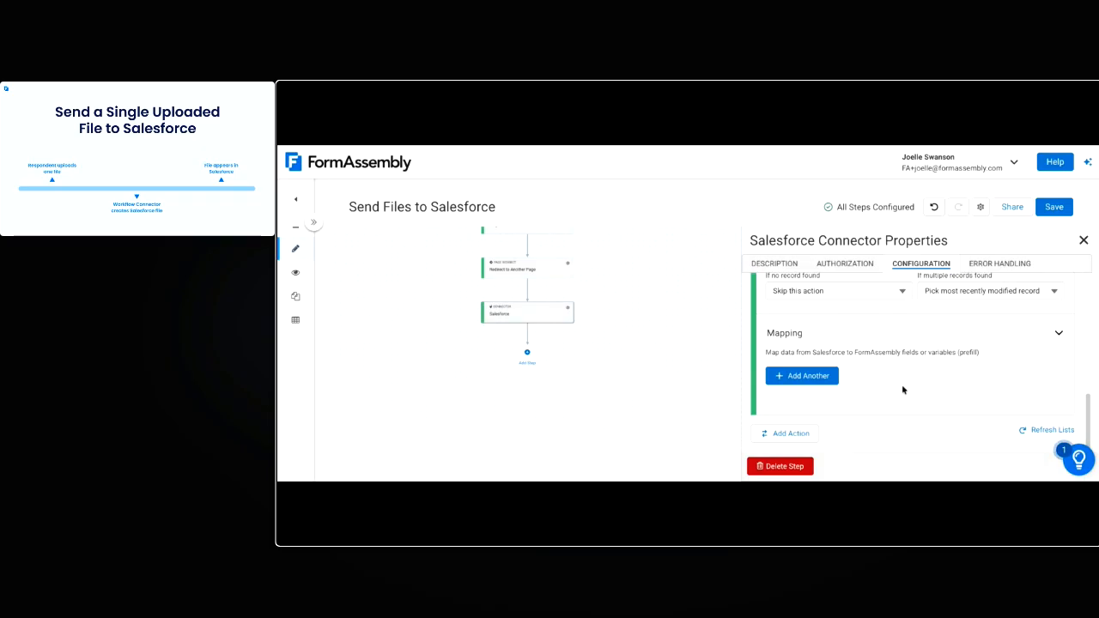
left_click(798, 378)
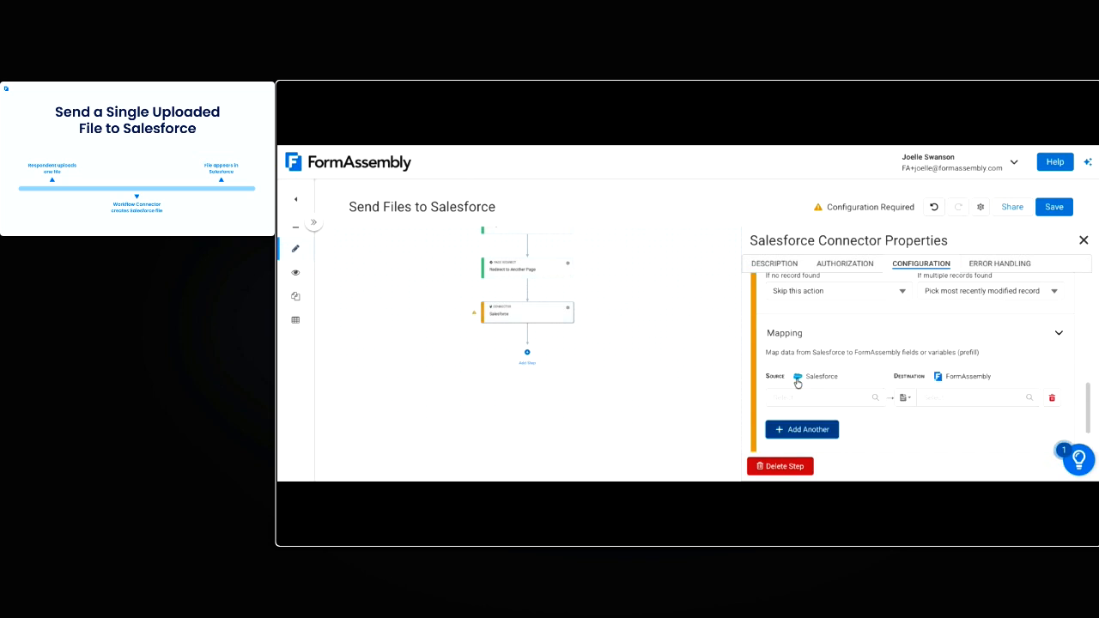
scroll(858, 380, "down", 1)
left_click(787, 340)
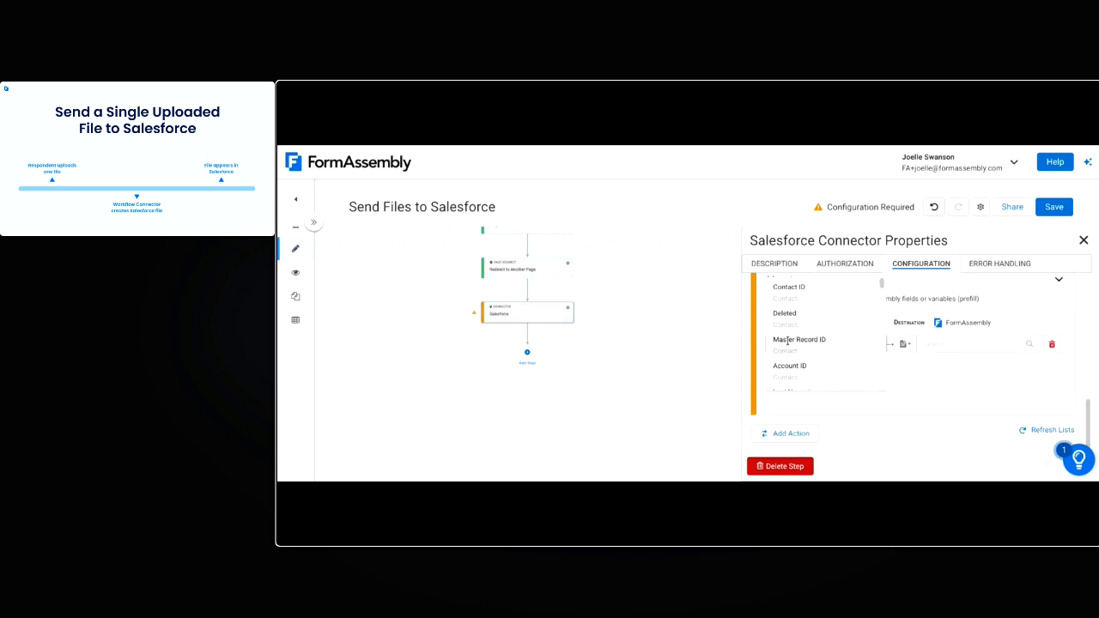
left_click(788, 304)
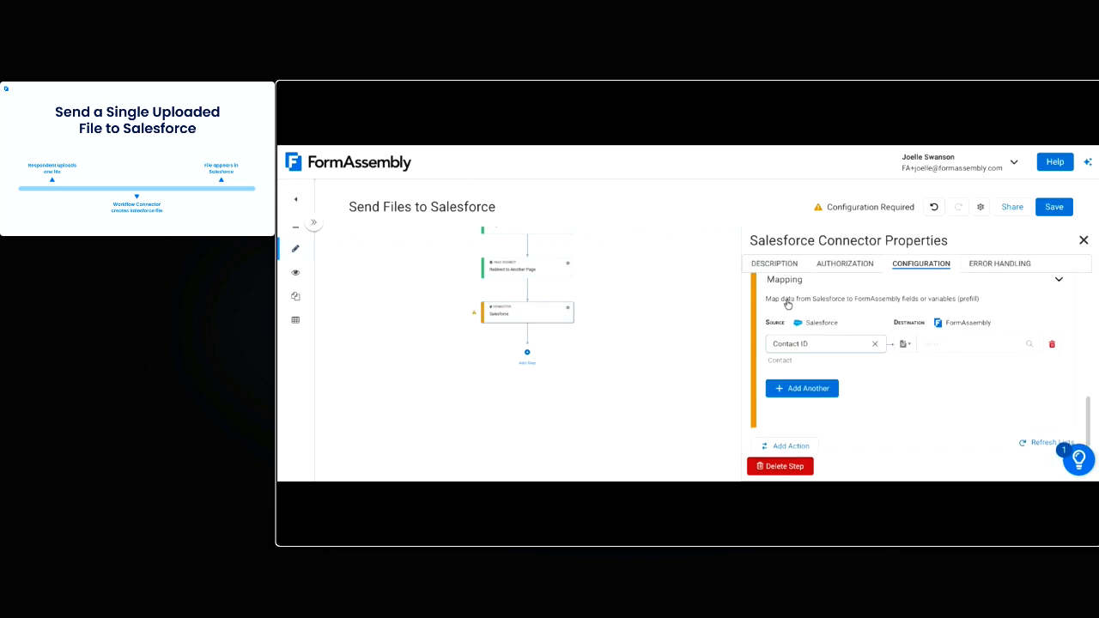
left_click(905, 344)
left_click(927, 389)
left_click(949, 347)
type("contactID")
left_click(883, 378)
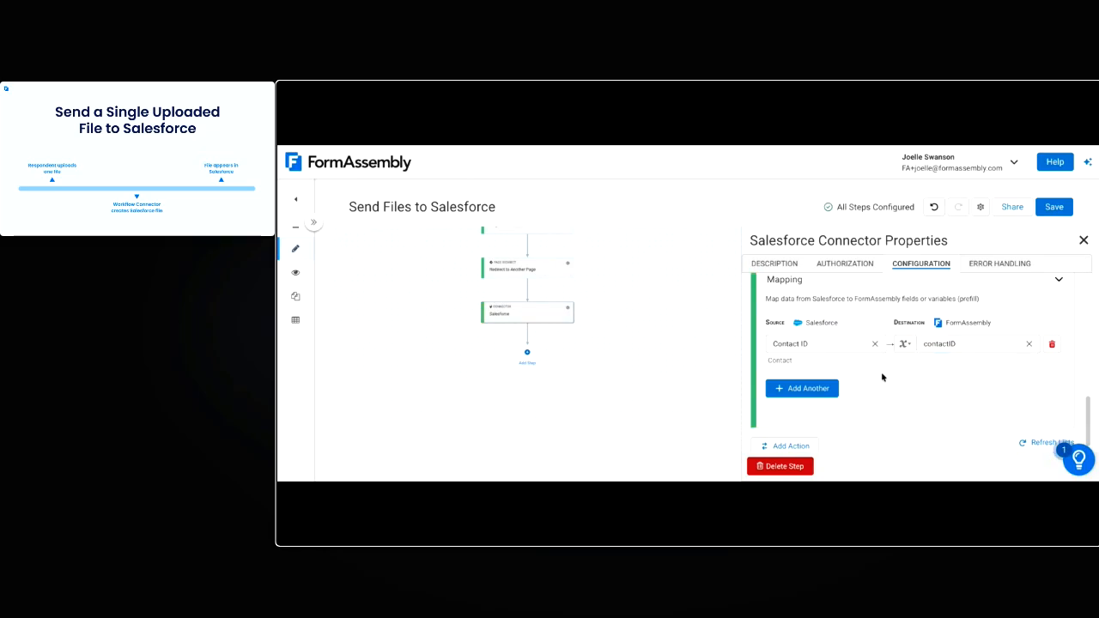
Add a second action to the Salesforce connector and name it Send Resume
left_click(796, 434)
scroll(903, 369, "down", 2)
left_click(829, 329)
type("S")
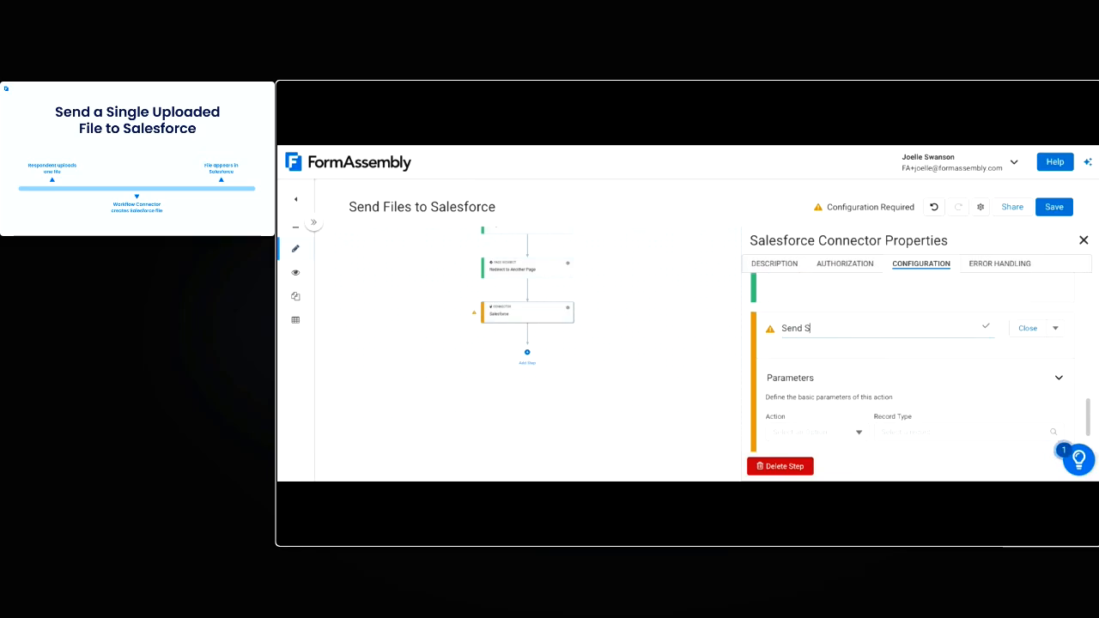
type("end Resume")
key("Return")
Set the second action to Upload a File with the record type Content Version
scroll(818, 350, "down", 1)
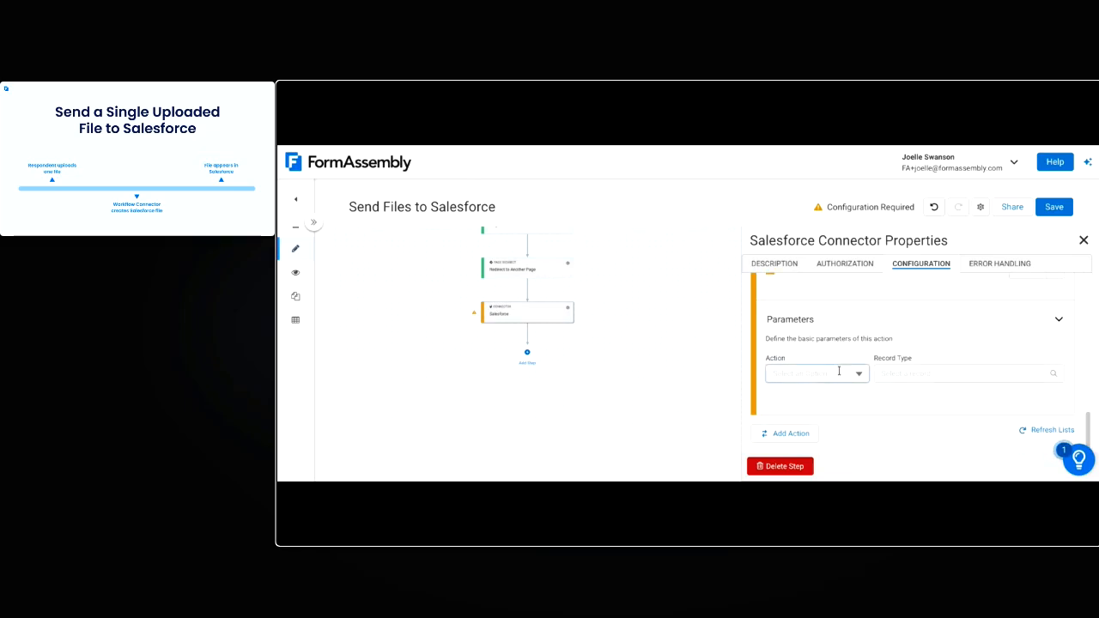
left_click(840, 369)
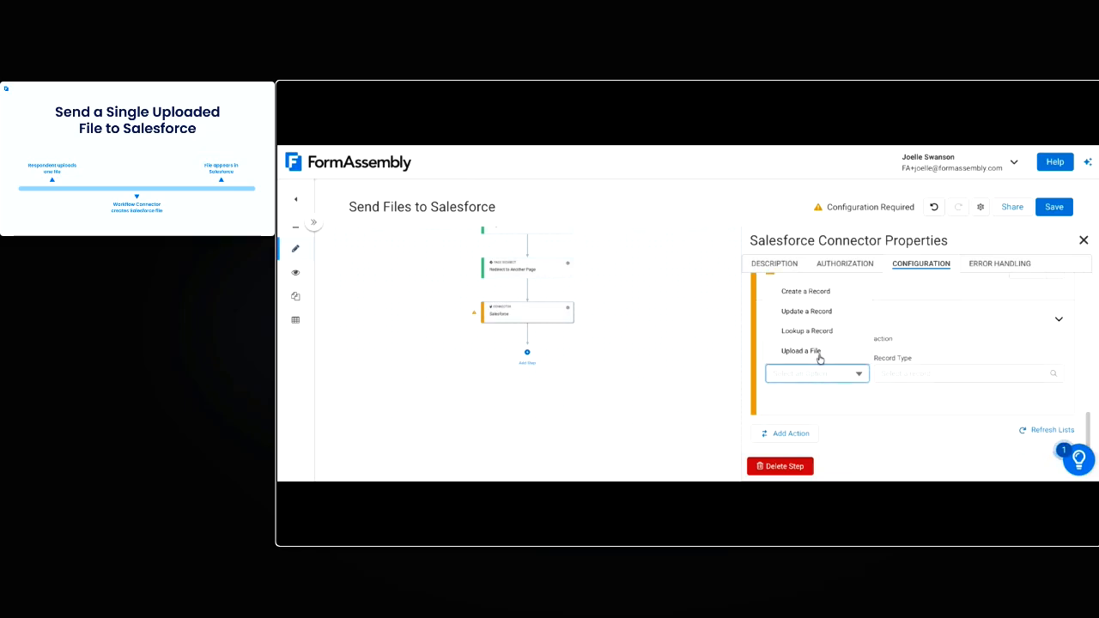
left_click(843, 354)
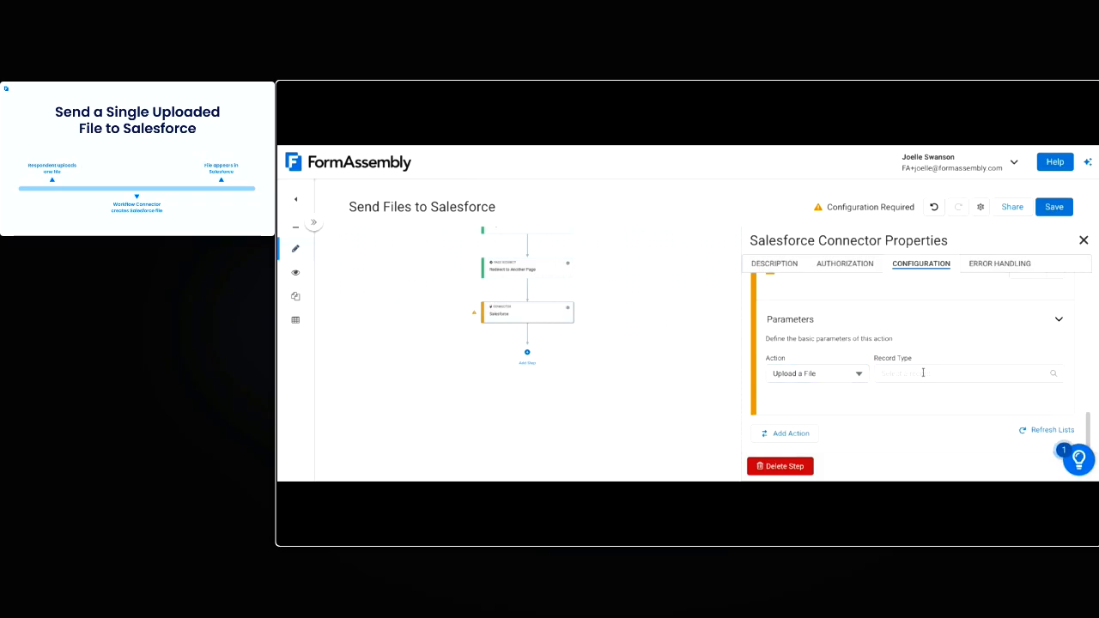
left_click(923, 373)
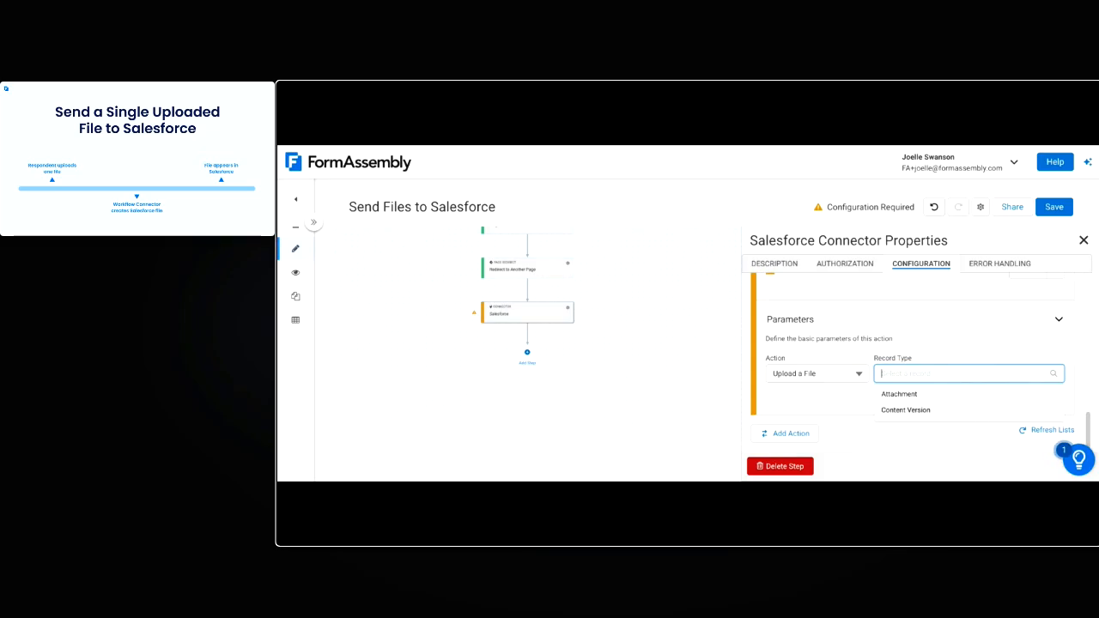
left_click(905, 411)
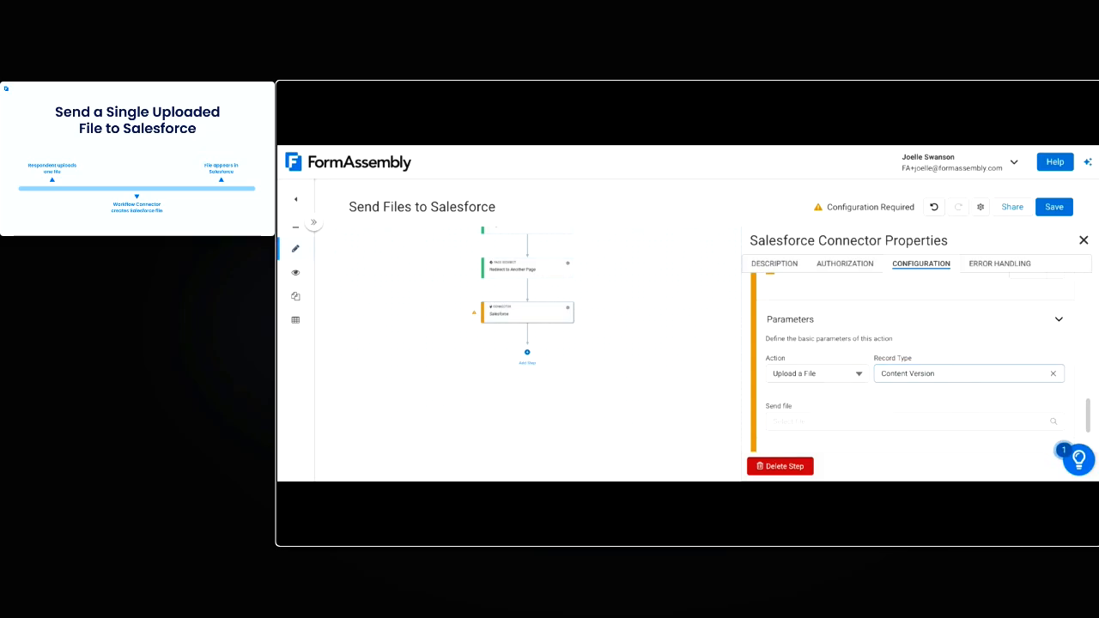
Choose the form's Upload Your Resume field as the file the upload action sends
scroll(909, 405, "down", 1)
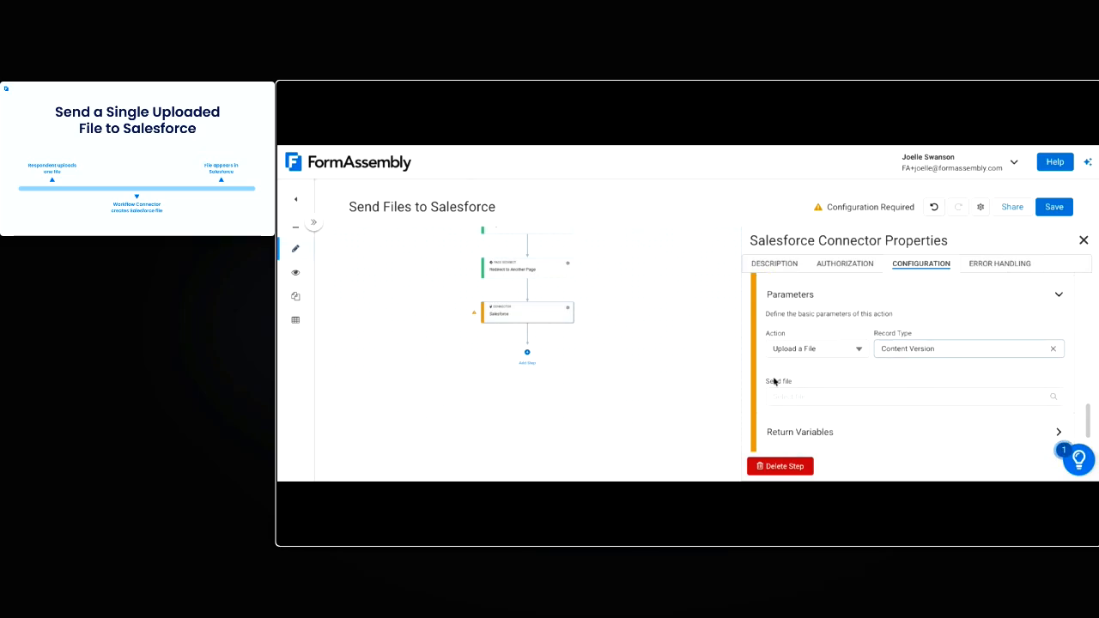
scroll(819, 373, "down", 1)
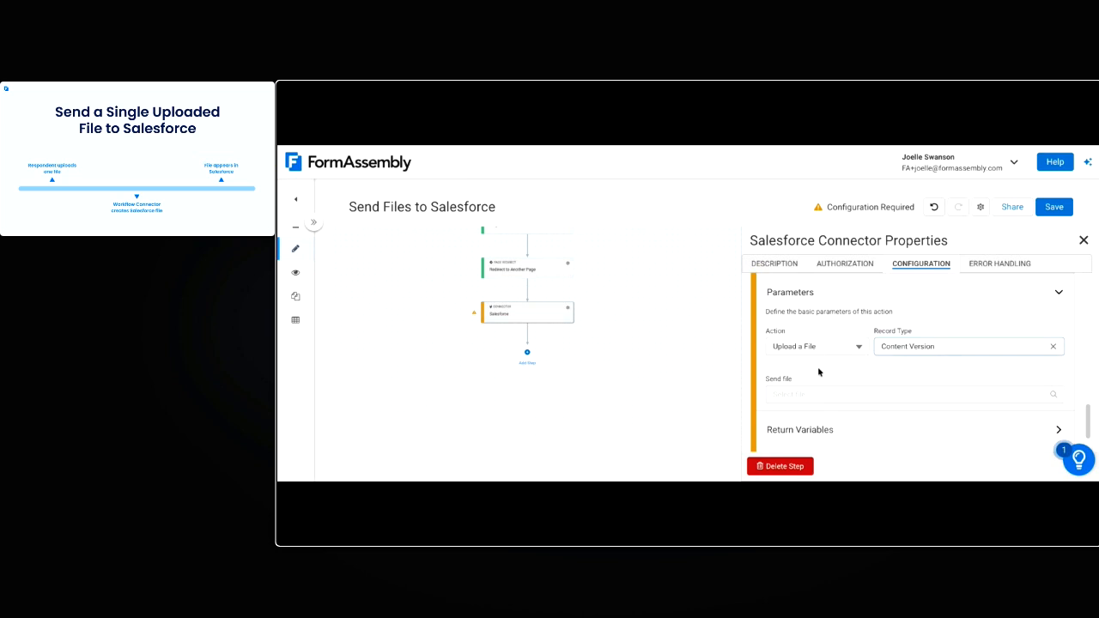
left_click(820, 388)
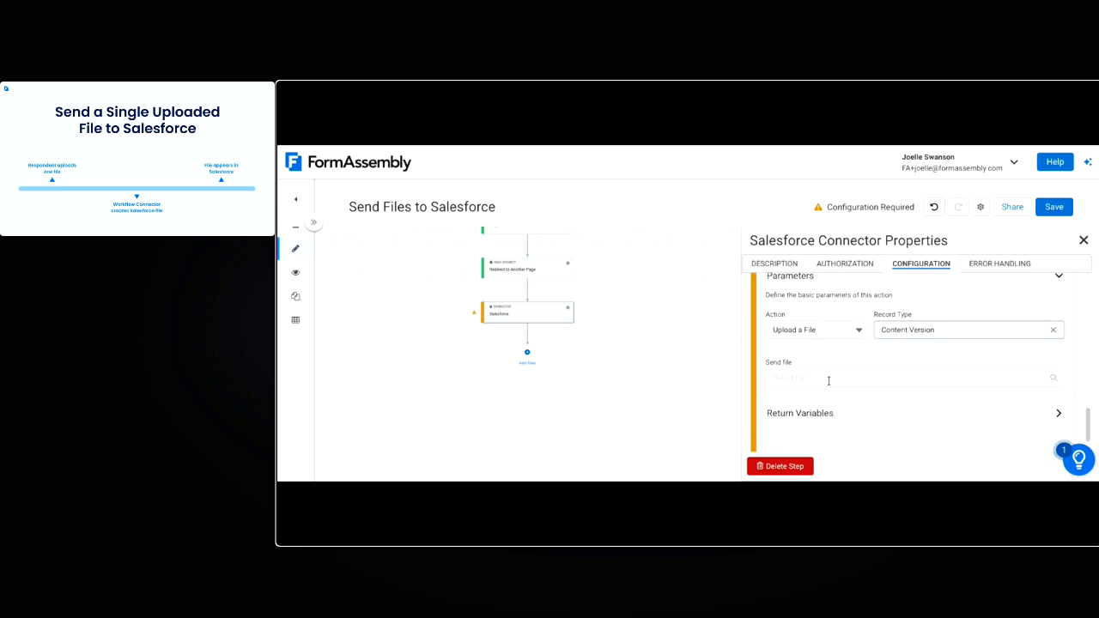
left_click(792, 409)
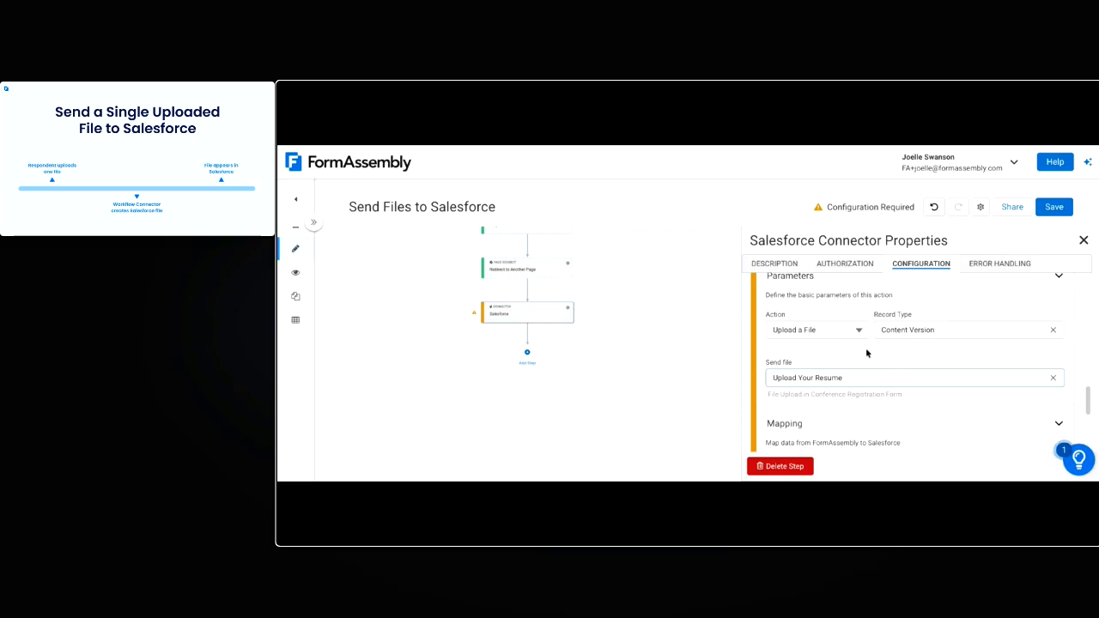
Map the contactID variable to the First Publish Location ID of the Content Version
scroll(869, 355, "down", 3)
scroll(927, 384, "down", 1)
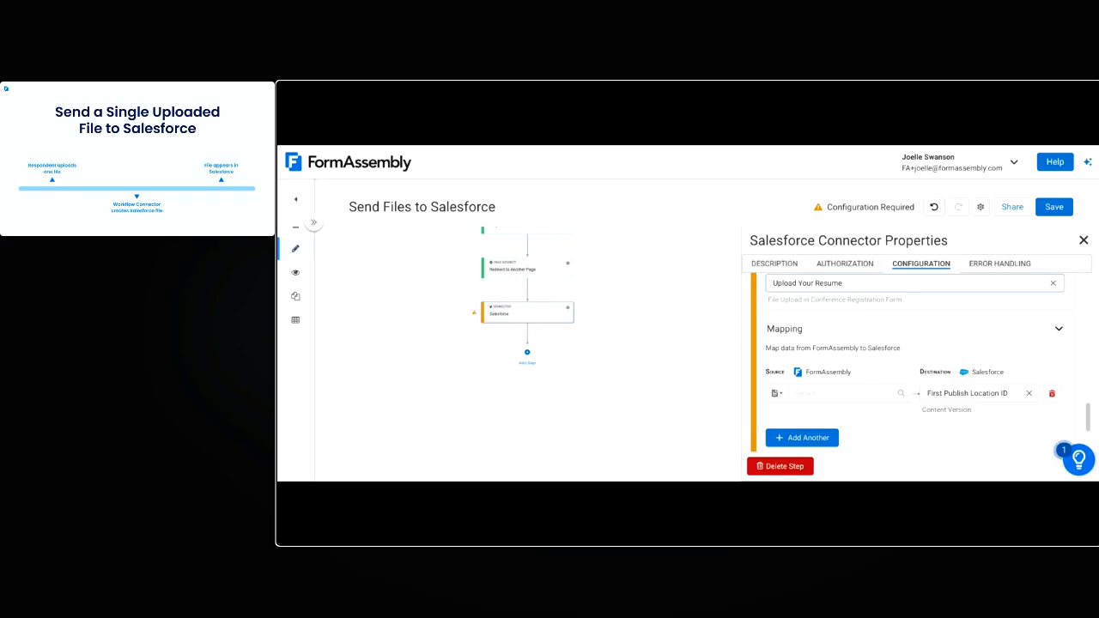
left_click(776, 394)
left_click(790, 371)
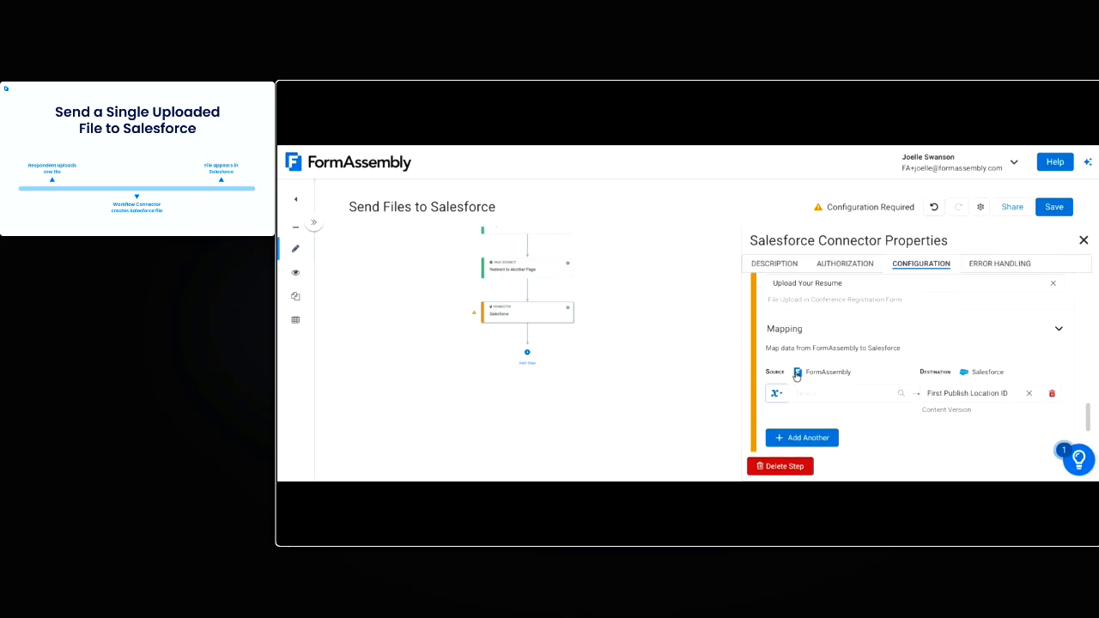
left_click(802, 393)
left_click(816, 353)
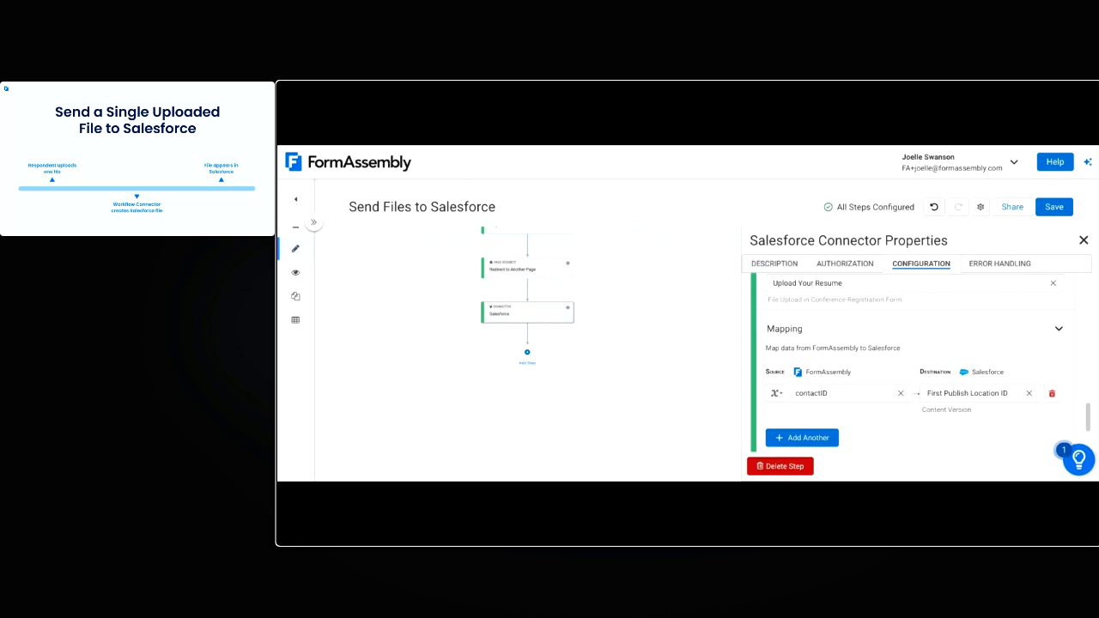
scroll(890, 392, "down", 1)
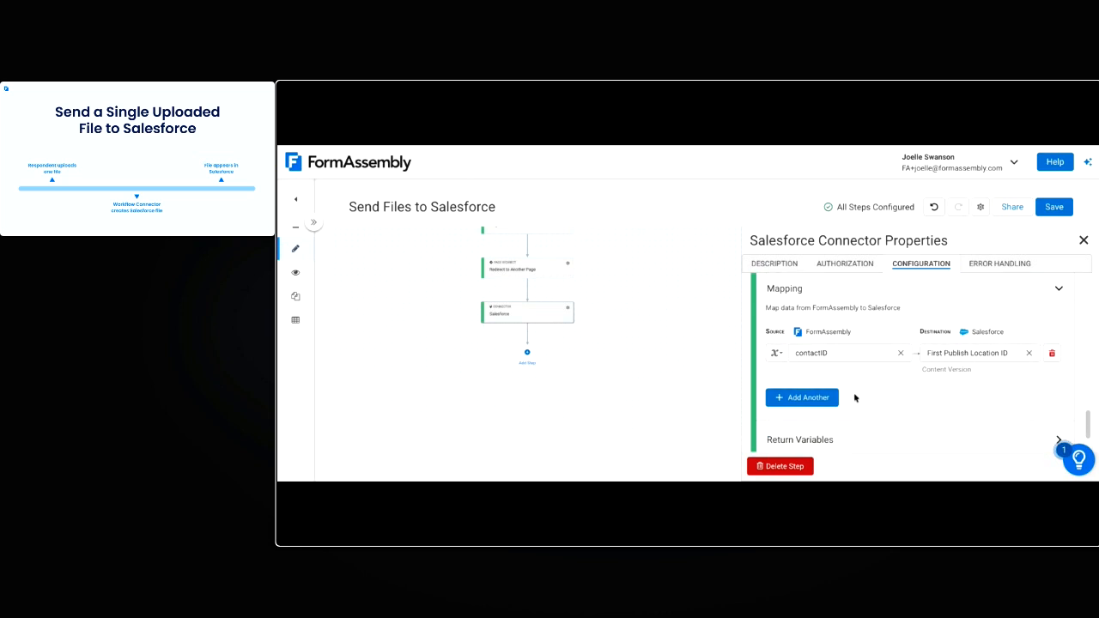
Add another mapping to the Content Version Title, using a formula as its source, and open the formula for editing
left_click(807, 397)
left_click(1010, 392)
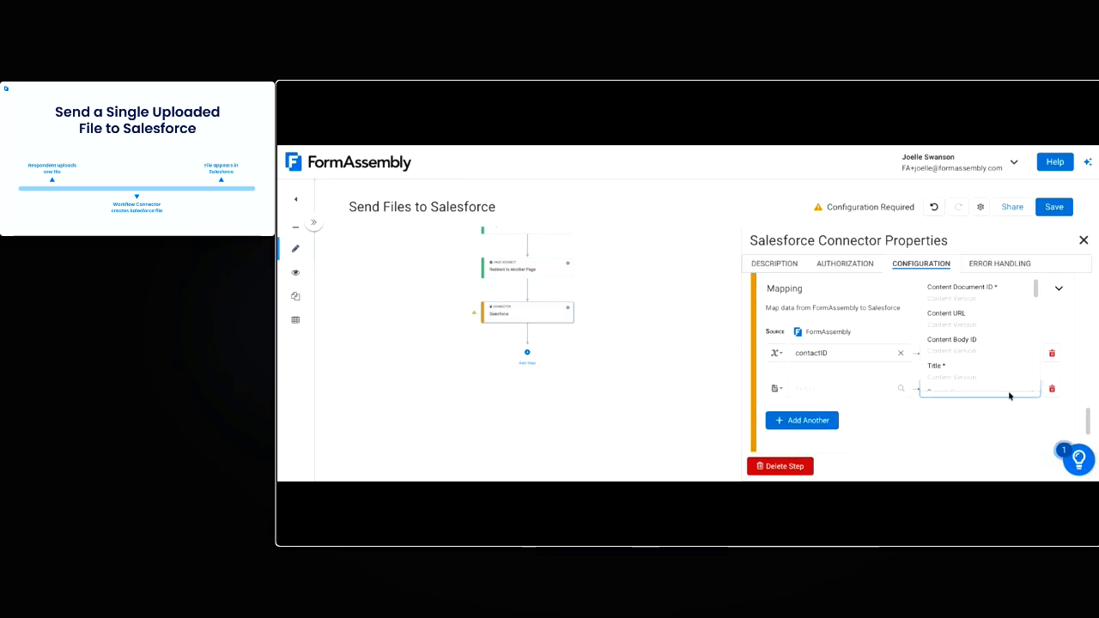
left_click(953, 378)
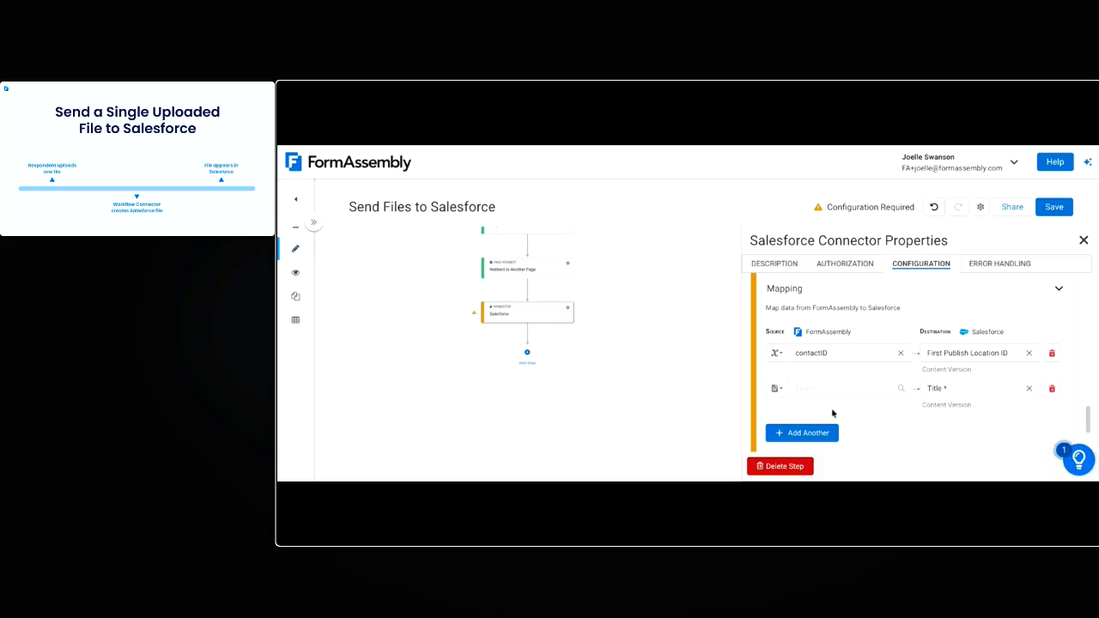
left_click(782, 391)
left_click(840, 344)
left_click(904, 389)
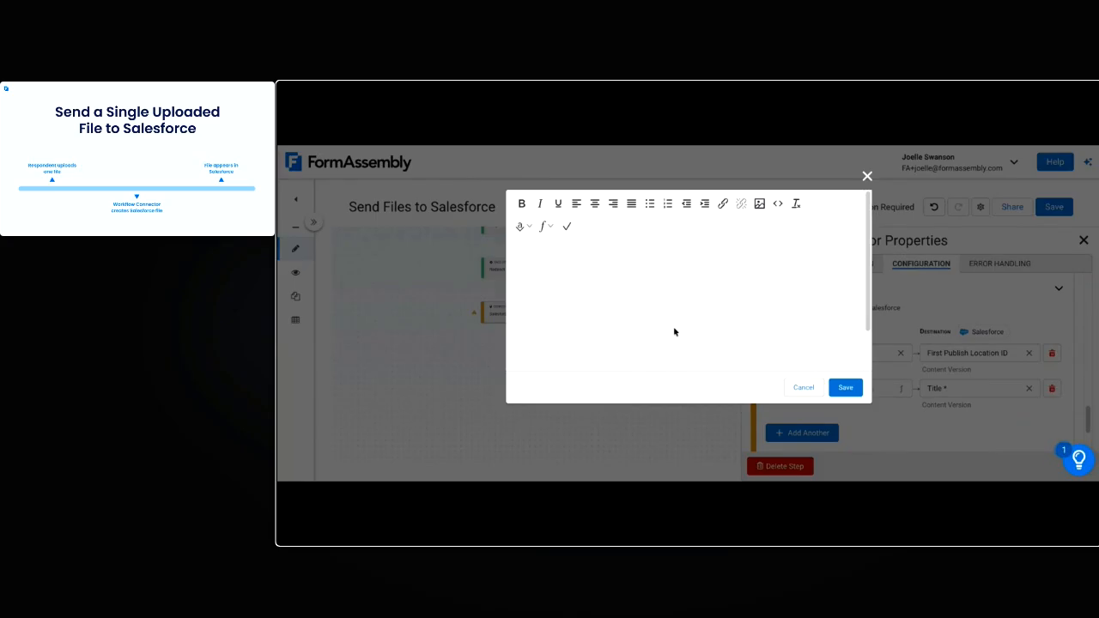
Build the Title formula from the Conference Registration Form's First Name and Last Name followed by "- Resume", and save the workflow
left_click(528, 229)
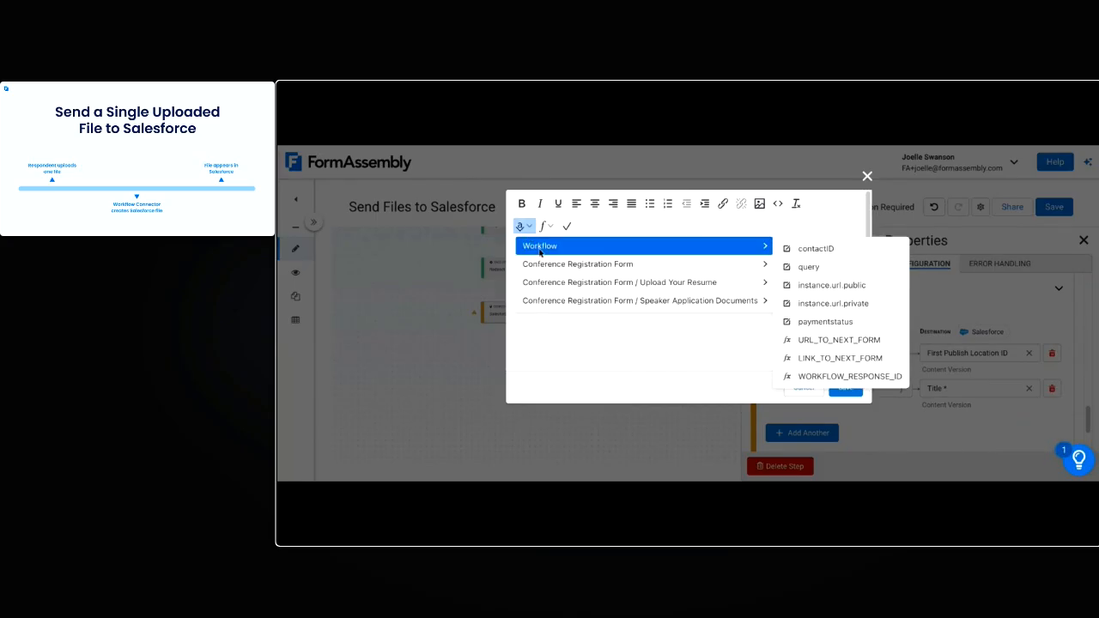
mouse_move(556, 265)
left_click(796, 267)
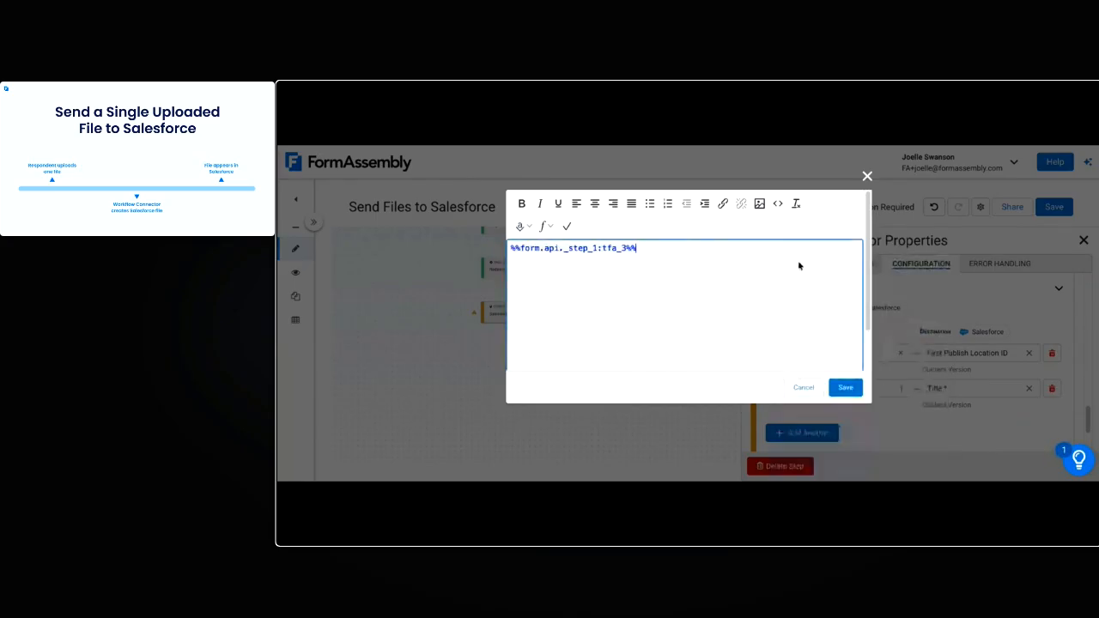
left_click(520, 226)
mouse_move(538, 264)
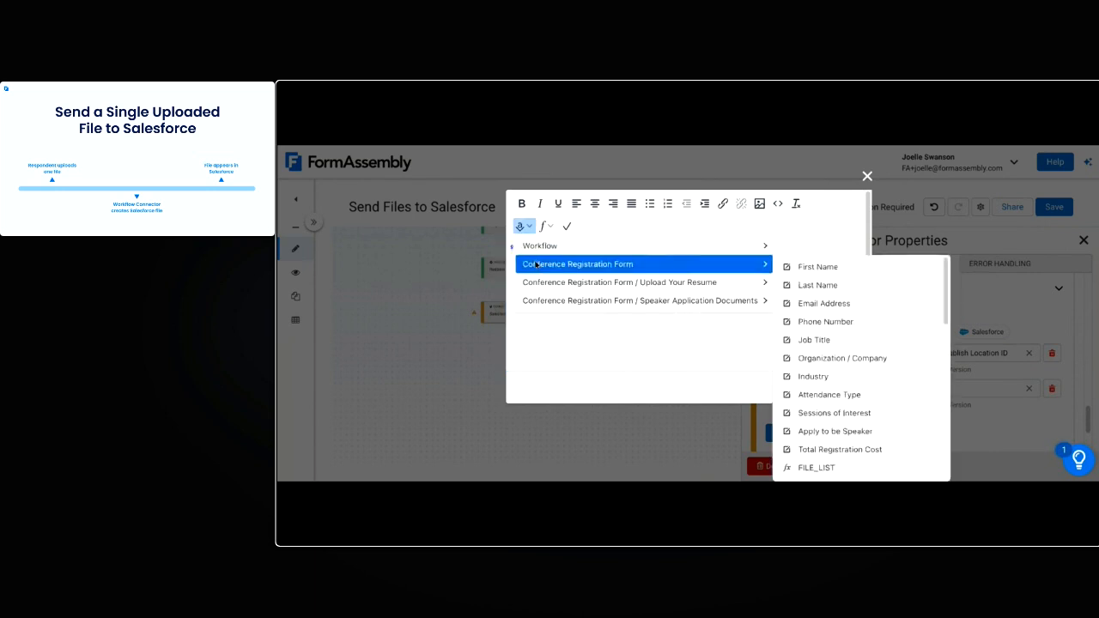
left_click(807, 285)
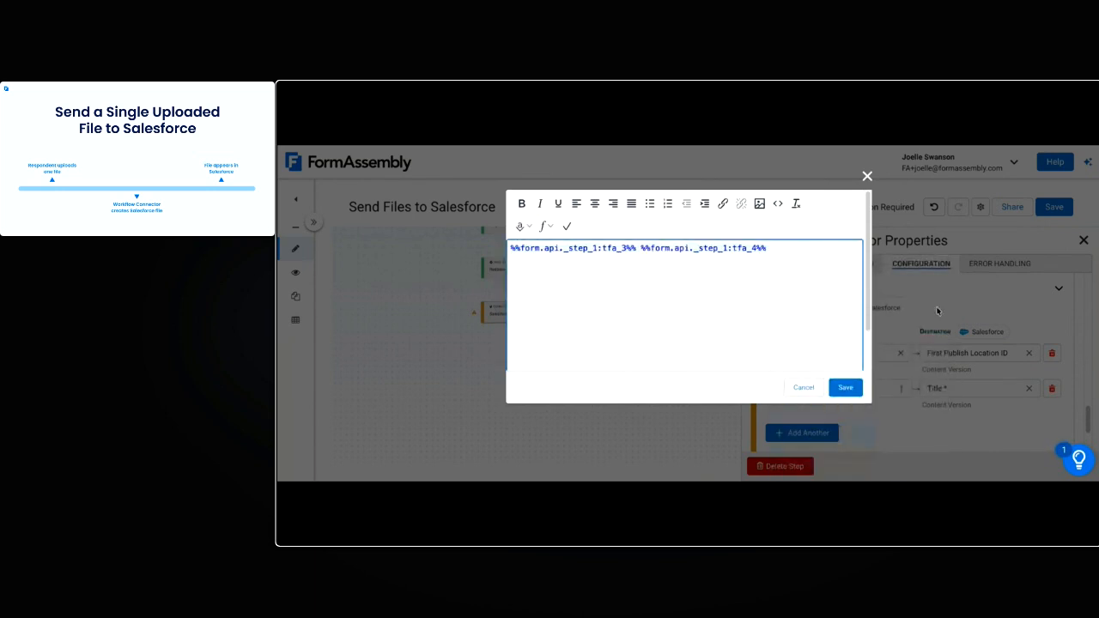
type("- Resume")
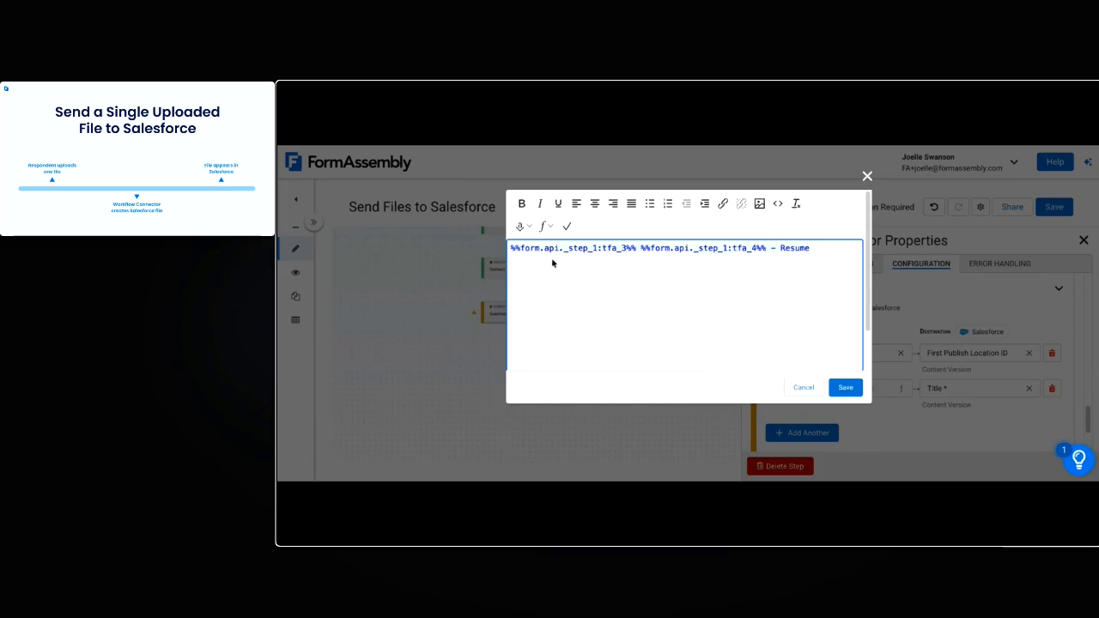
left_click(854, 392)
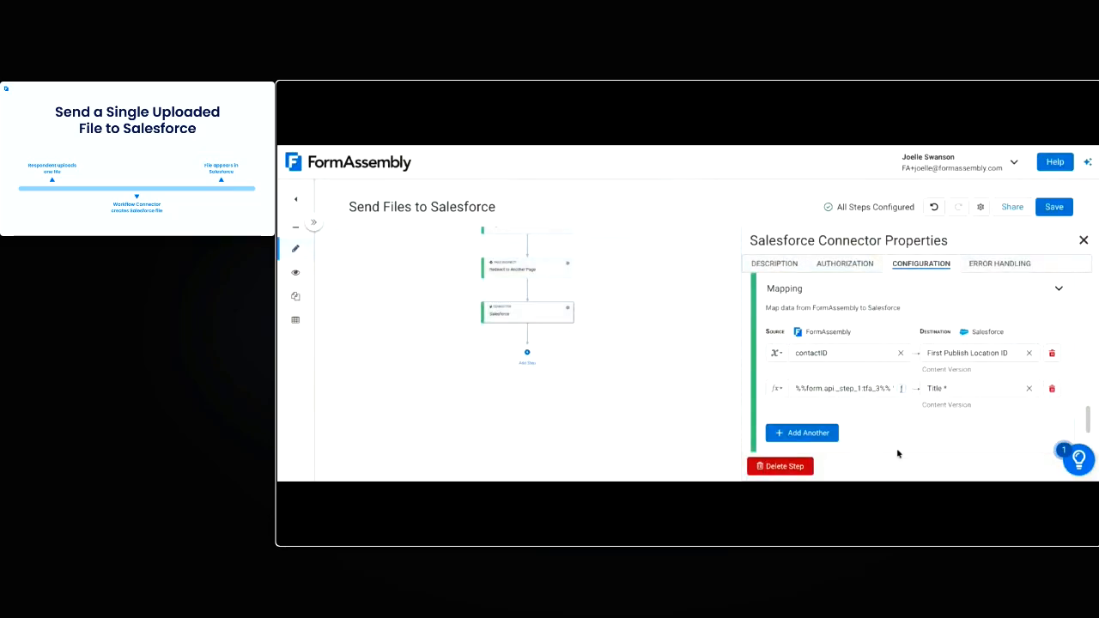
left_click(1062, 213)
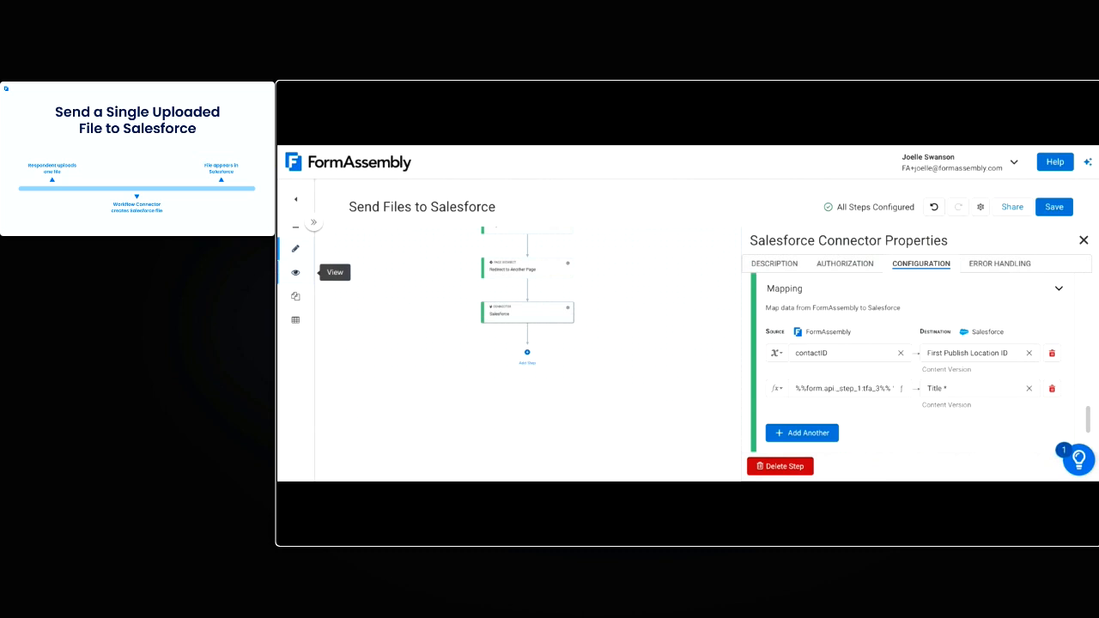
View the live workflow and fill in the respondent's first name, last name and email address on the registration form
left_click(295, 273)
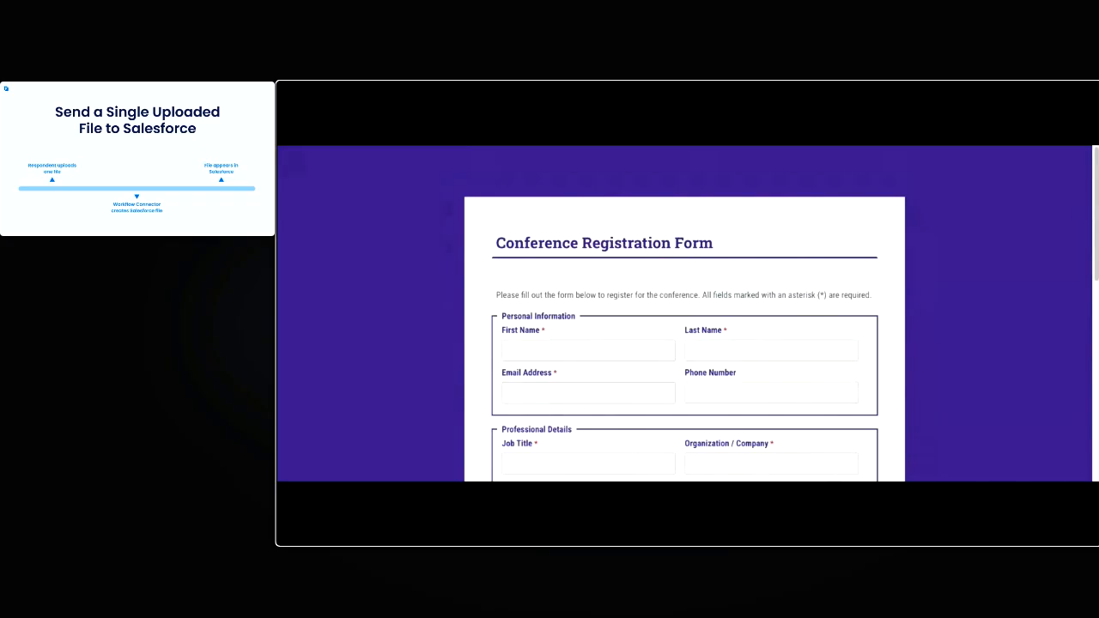
left_click(582, 354)
key("Tab")
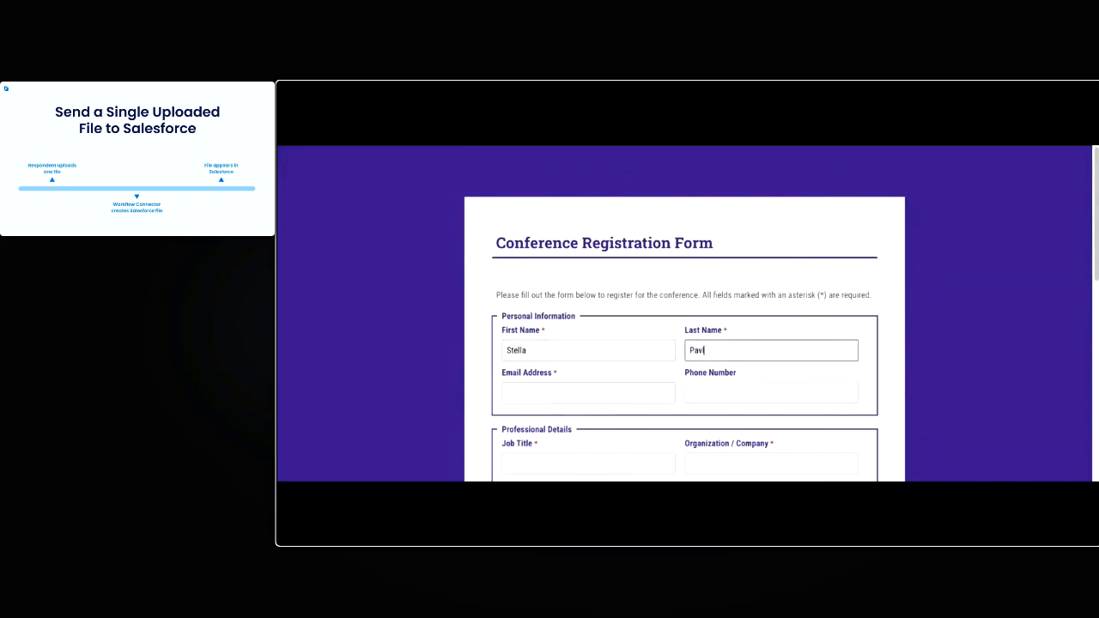
left_click(522, 394)
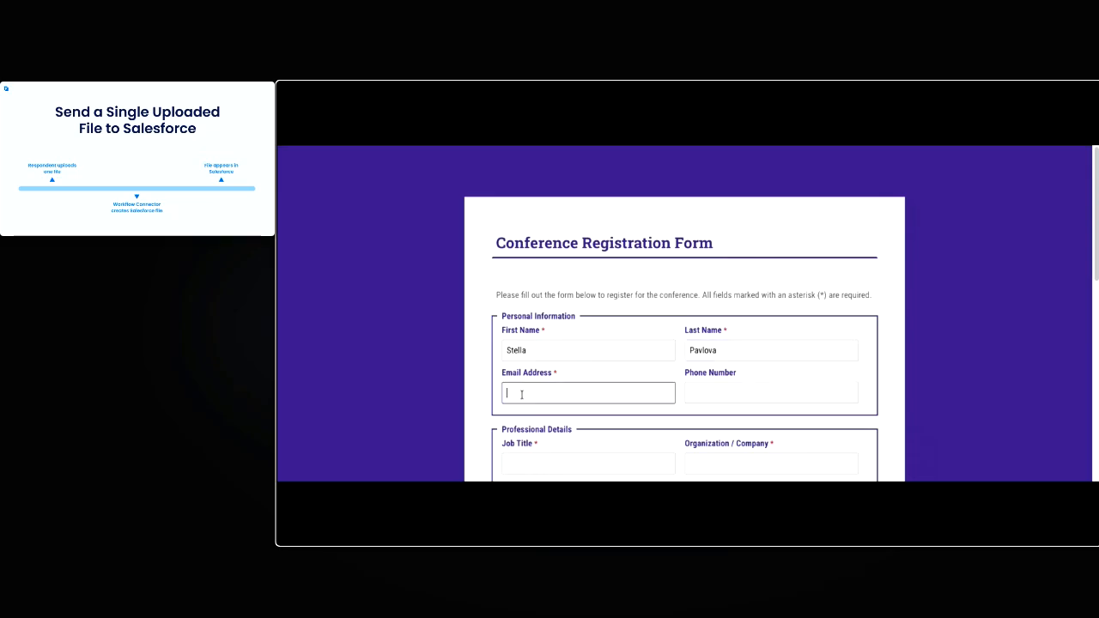
key("ctrl+v")
left_click(461, 388)
scroll(568, 359, "down", 1)
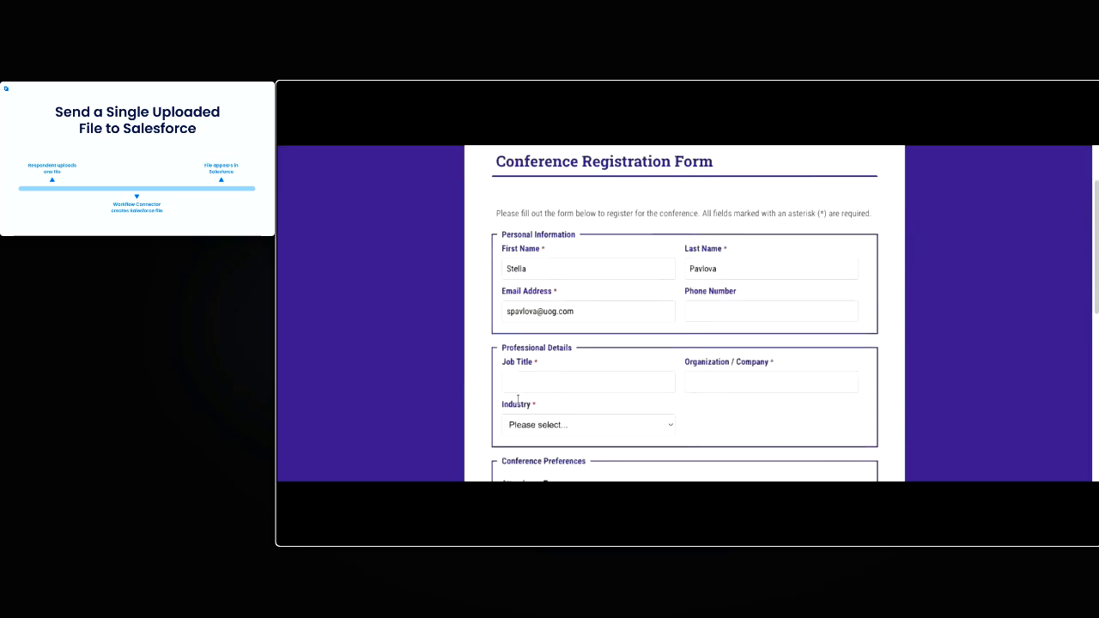
Enter Professor of Engineering as the job title and Mount Olympus as the organization, and choose an industry and attendance type
left_click(624, 355)
type("Professor of Engineering")
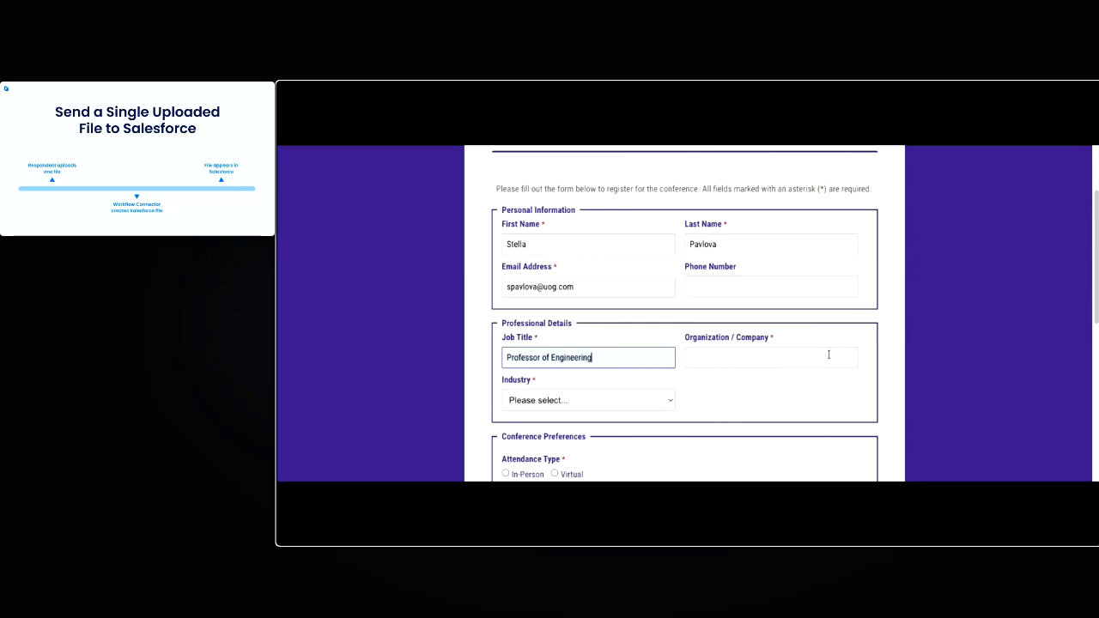
left_click(836, 354)
type("Mount Olympus")
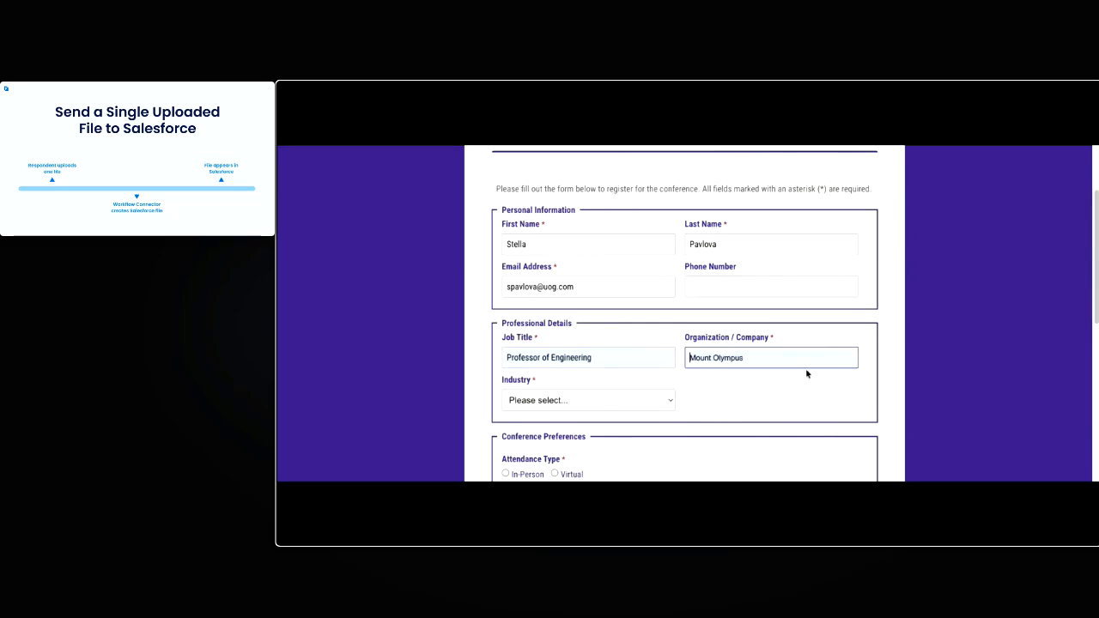
left_click(724, 393)
scroll(717, 392, "down", 1)
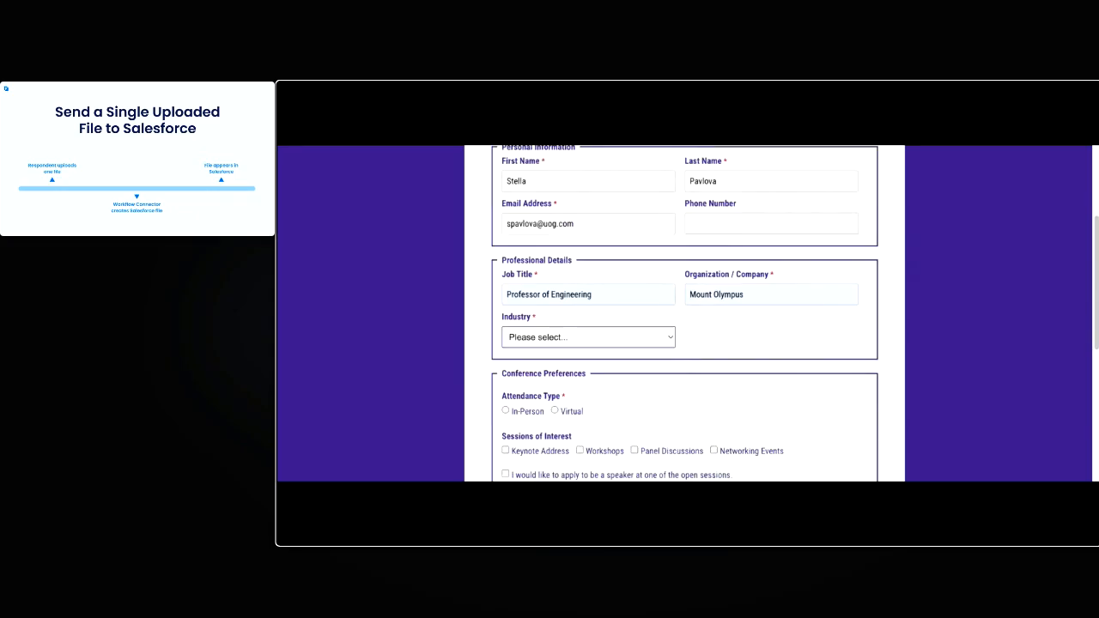
left_click(549, 365)
scroll(791, 361, "down", 1)
scroll(791, 361, "down", 2)
left_click(528, 290)
Upload a resume file under Upload Your Resume and submit the conference registration
scroll(539, 356, "down", 1)
scroll(541, 359, "down", 2)
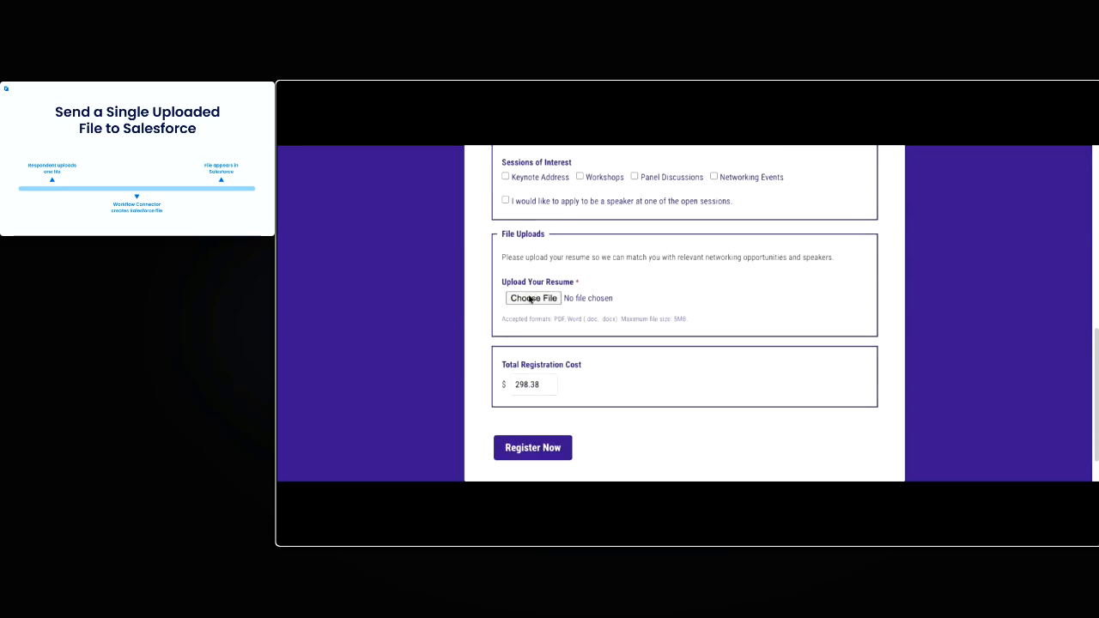
left_click(530, 299)
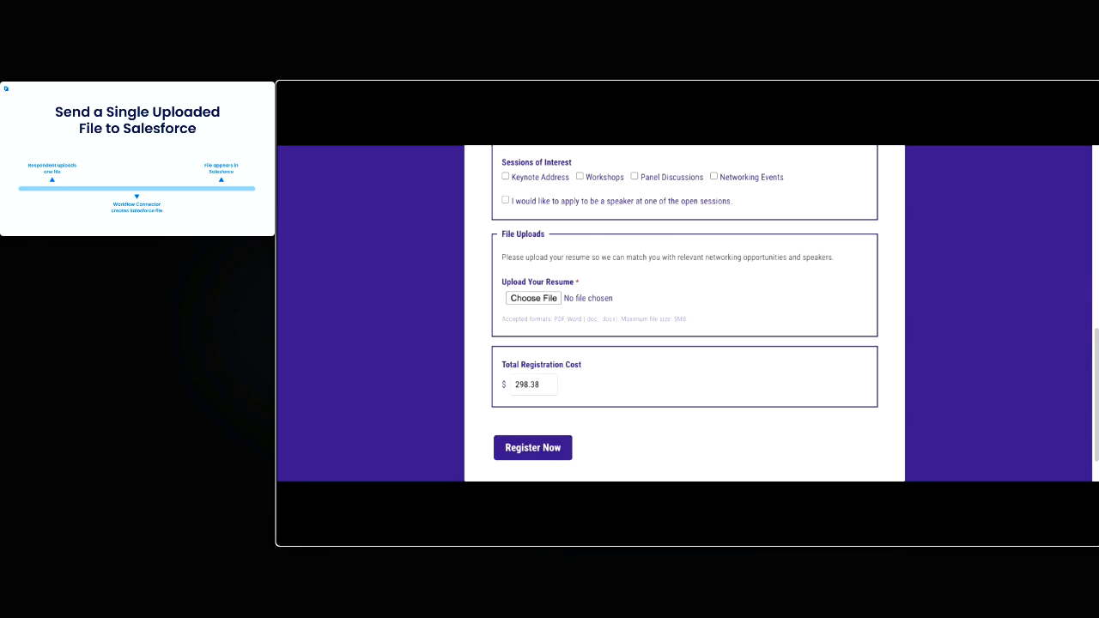
double_click(550, 297)
left_click(544, 450)
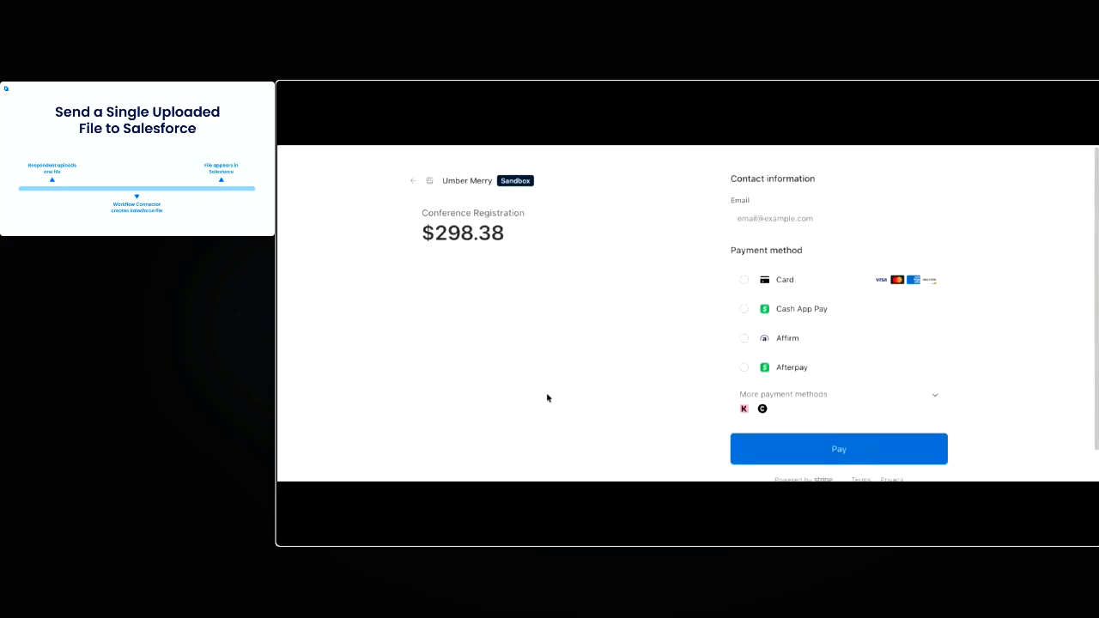
Enter the payer's contact email on the checkout page and choose Card as the payment method
left_click(783, 287)
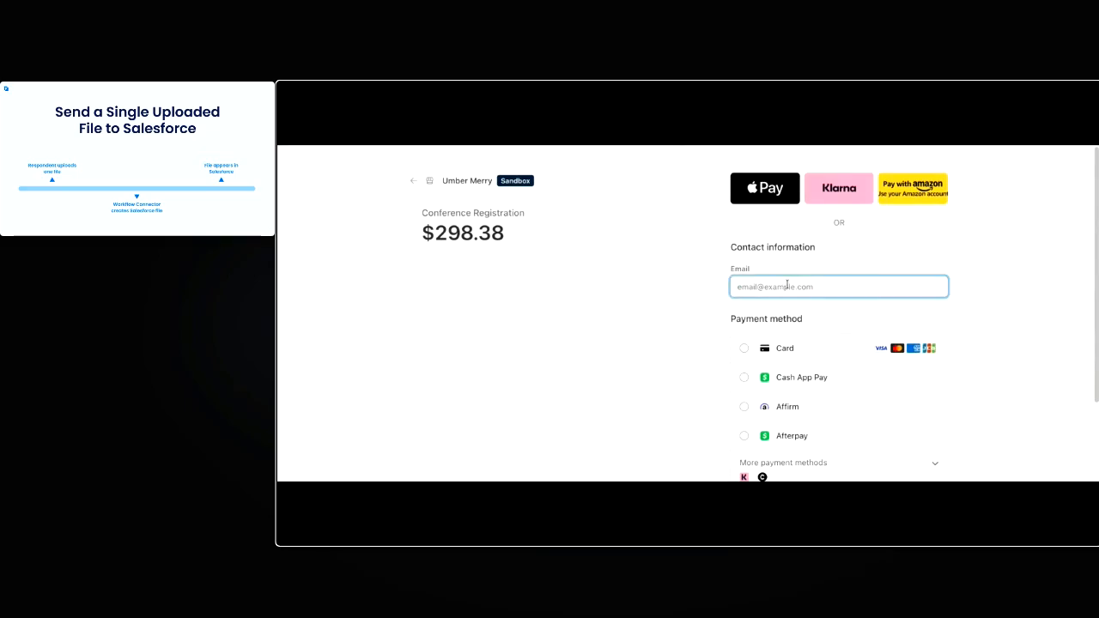
type("heidi@test.com")
scroll(1025, 321, "down", 1)
left_click(787, 266)
Enter the test card number, its expiry date and its security code in the card information
left_click(812, 302)
type("4242 4242 4")
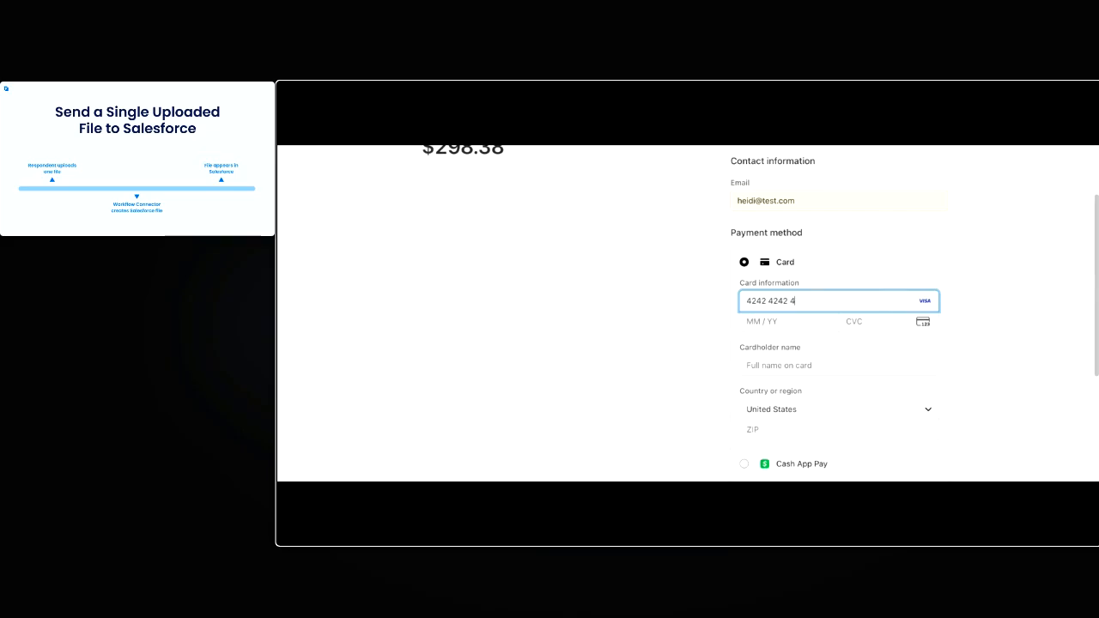
type("242 4242")
left_click(806, 324)
type("12 /")
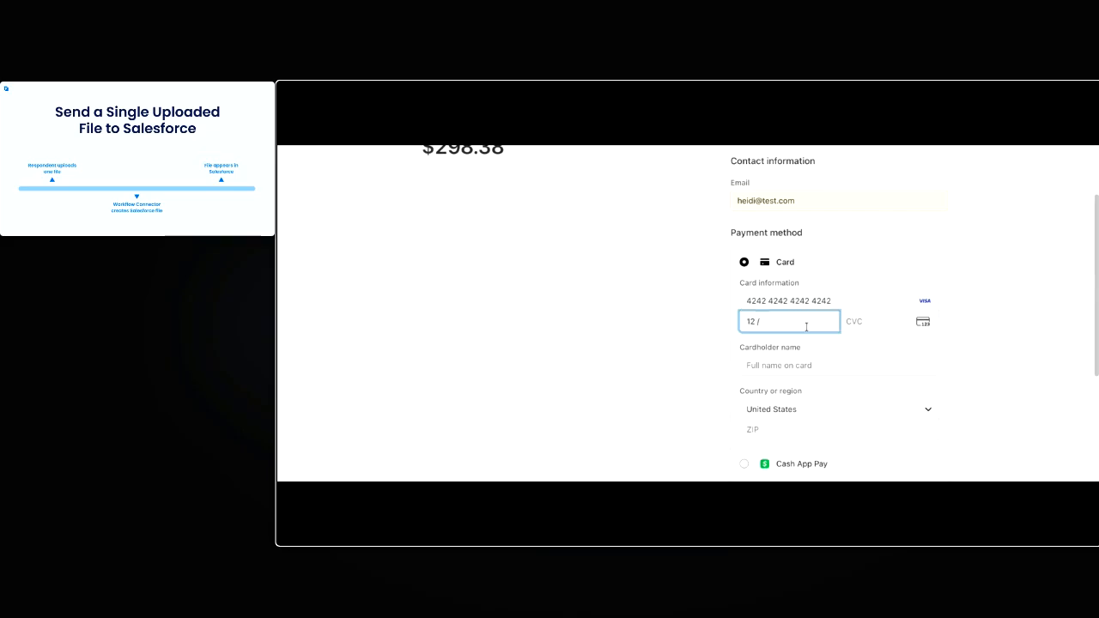
type("30123")
Enter the cardholder's name and ZIP code, and pay for the conference registration
left_click(805, 362)
type("Heidi Test")
scroll(824, 392, "down", 3)
left_click(816, 307)
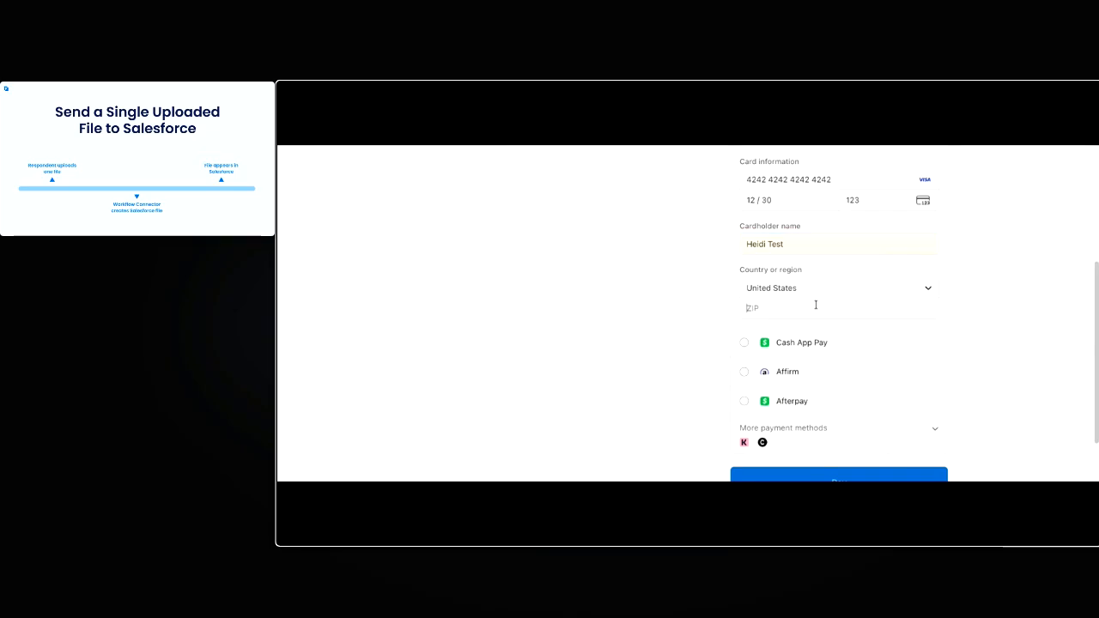
type("90210")
left_click(727, 380)
scroll(852, 455, "down", 2)
left_click(858, 427)
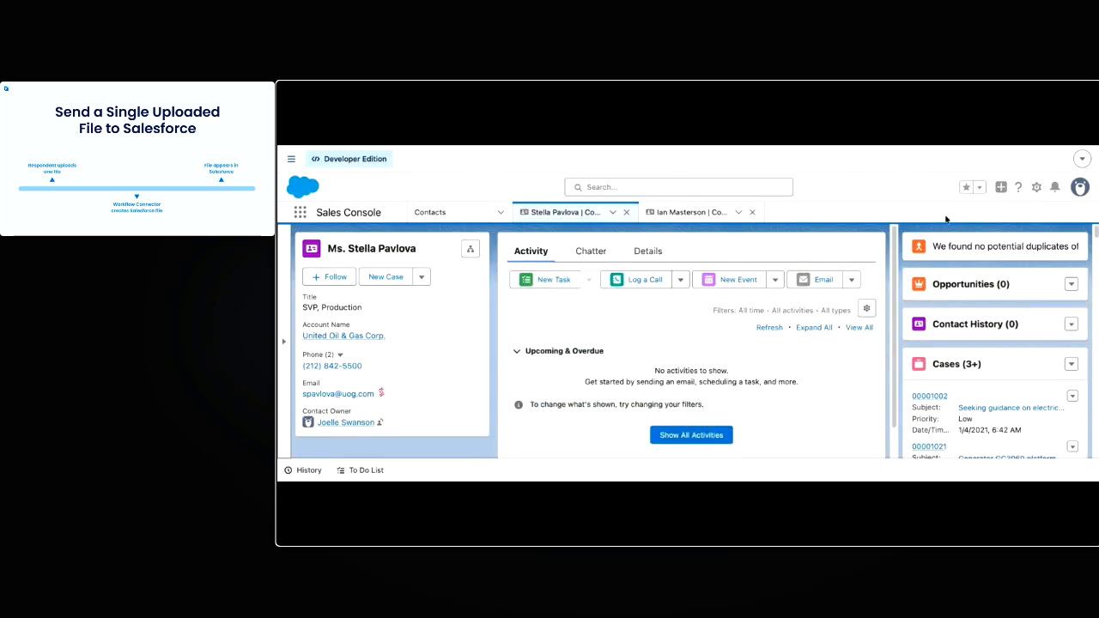
Check the Notes & Attachments of the respondent's contact record in Salesforce for the uploaded resume
scroll(996, 361, "down", 5)
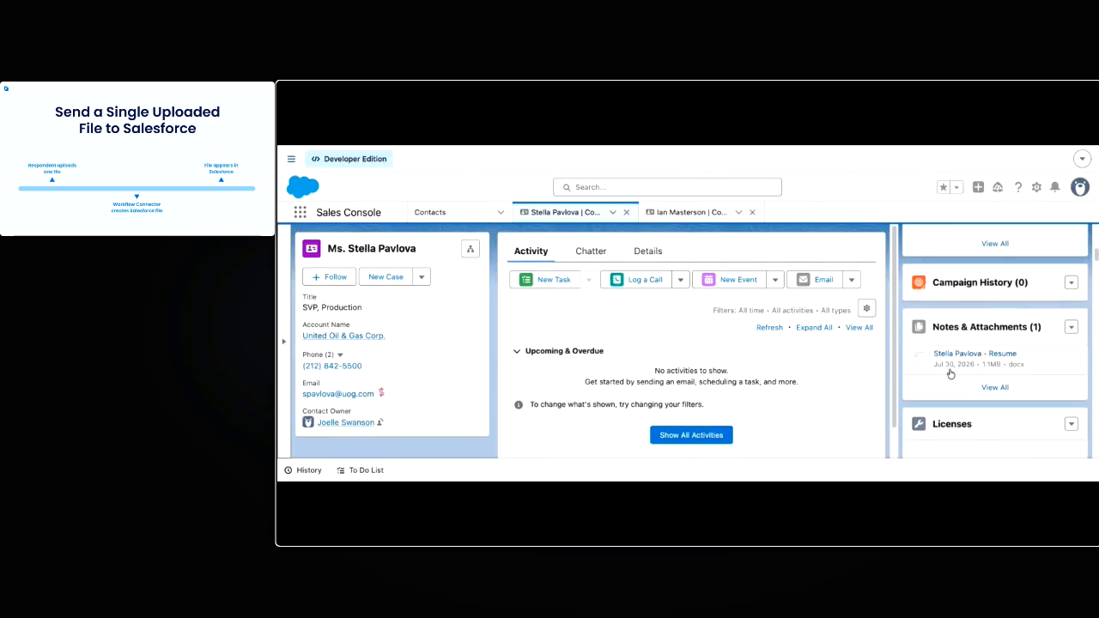
left_click(972, 331)
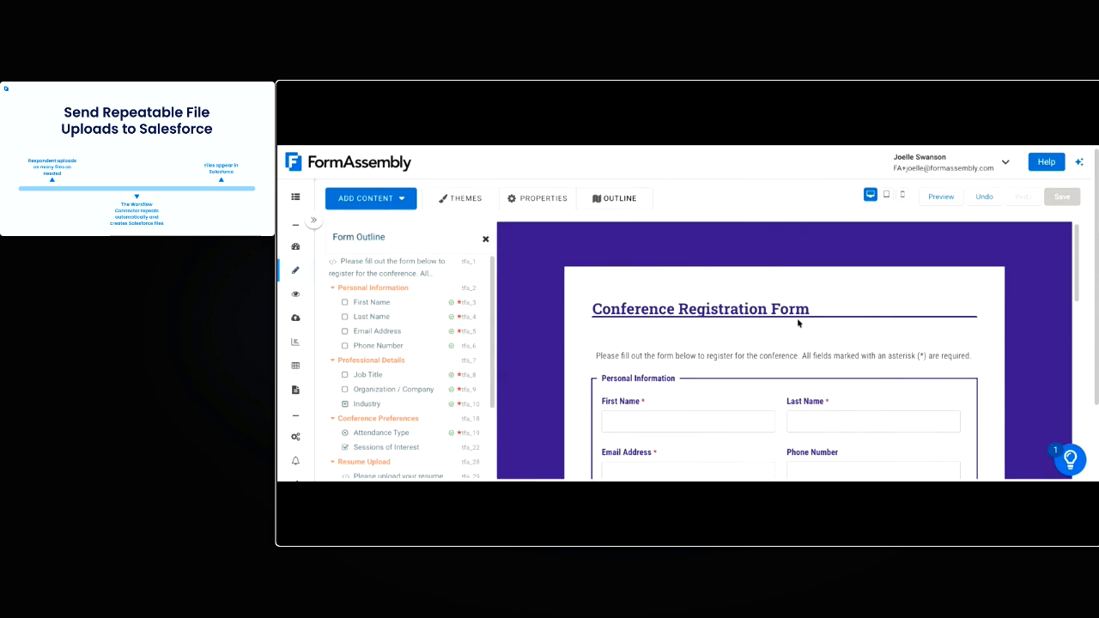
Review the Conference Registration Form in the form builder, from Personal Information through the Resume Upload section
scroll(988, 354, "down", 1)
scroll(993, 358, "down", 5)
scroll(999, 367, "down", 1)
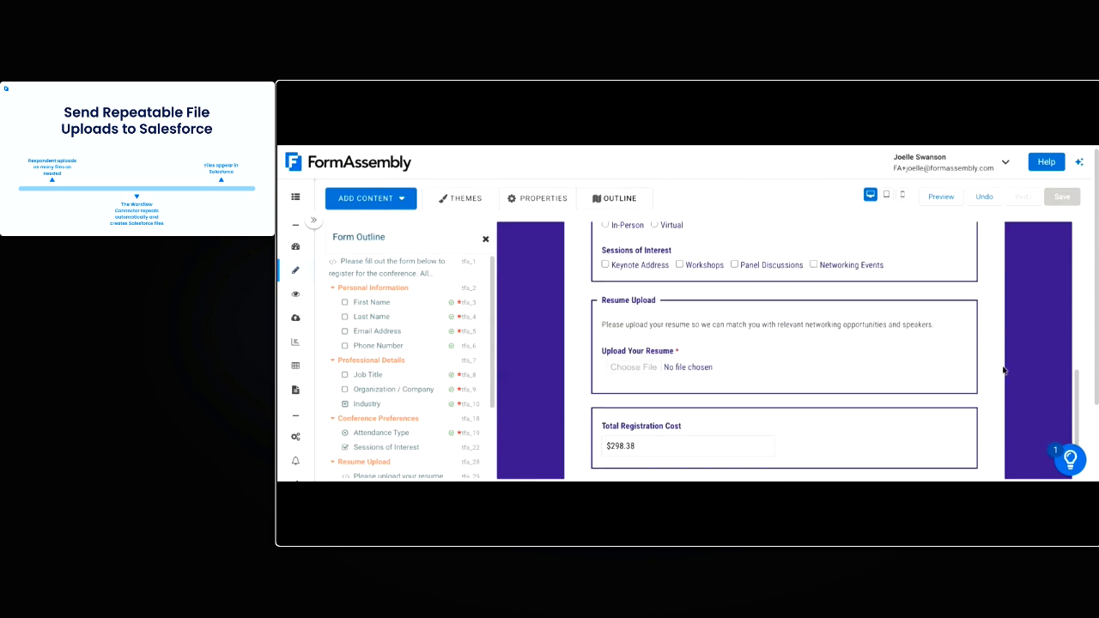
scroll(631, 298, "up", 6)
scroll(631, 298, "up", 3)
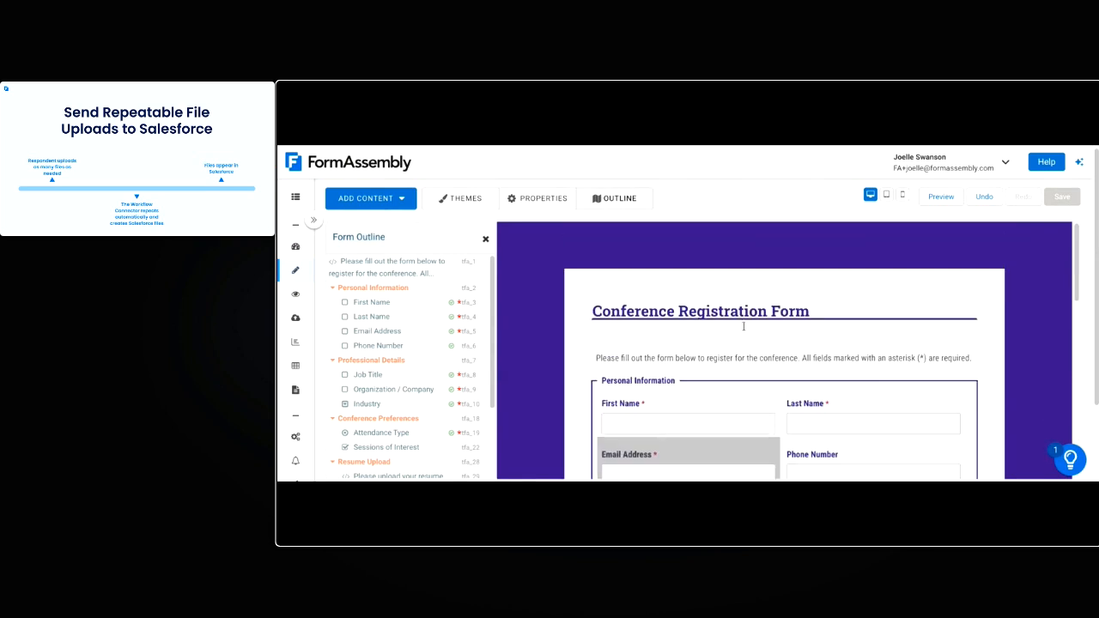
scroll(677, 345, "down", 4)
scroll(676, 345, "down", 3)
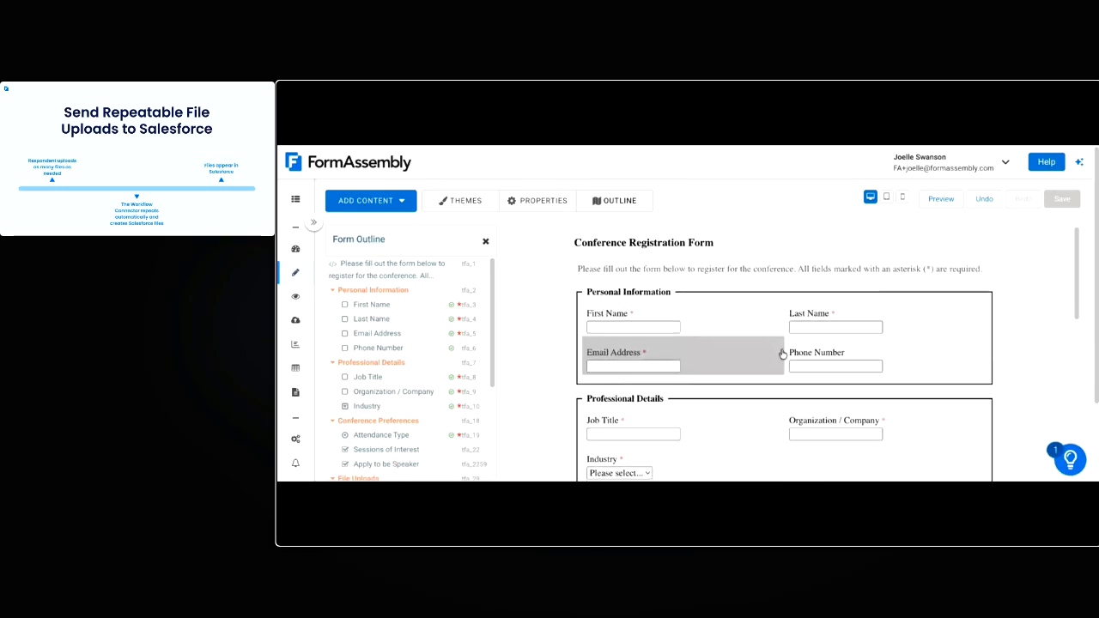
Examine the expanded registration form's speaker checkbox and its File Uploads section with the conditional, repeatable Speaker Application Documents field
scroll(785, 351, "down", 1)
scroll(712, 344, "down", 5)
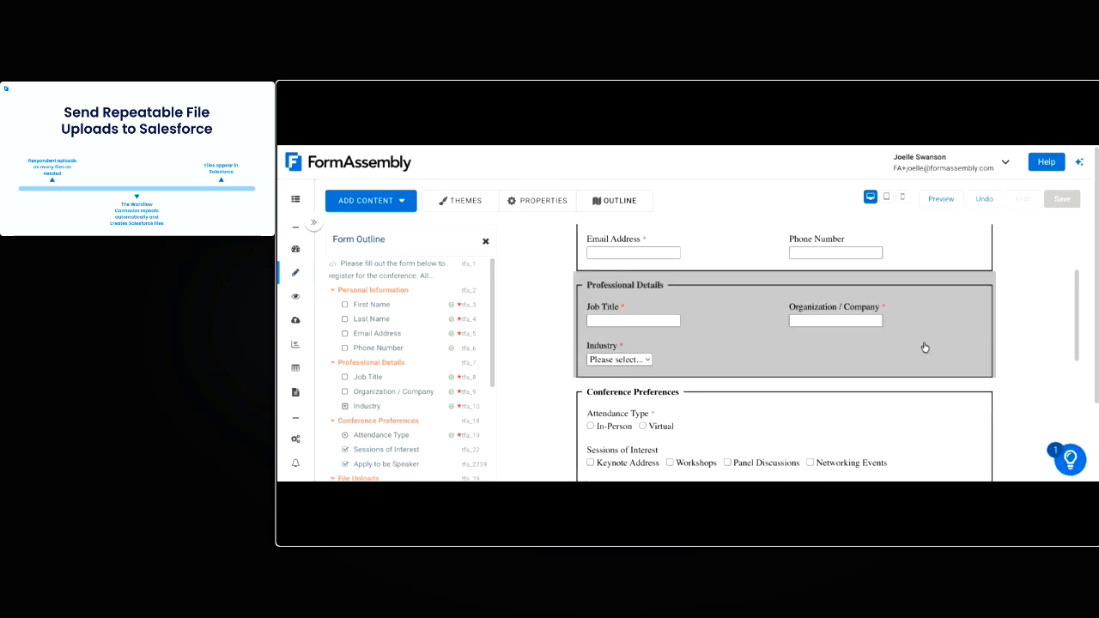
scroll(759, 254, "up", 2)
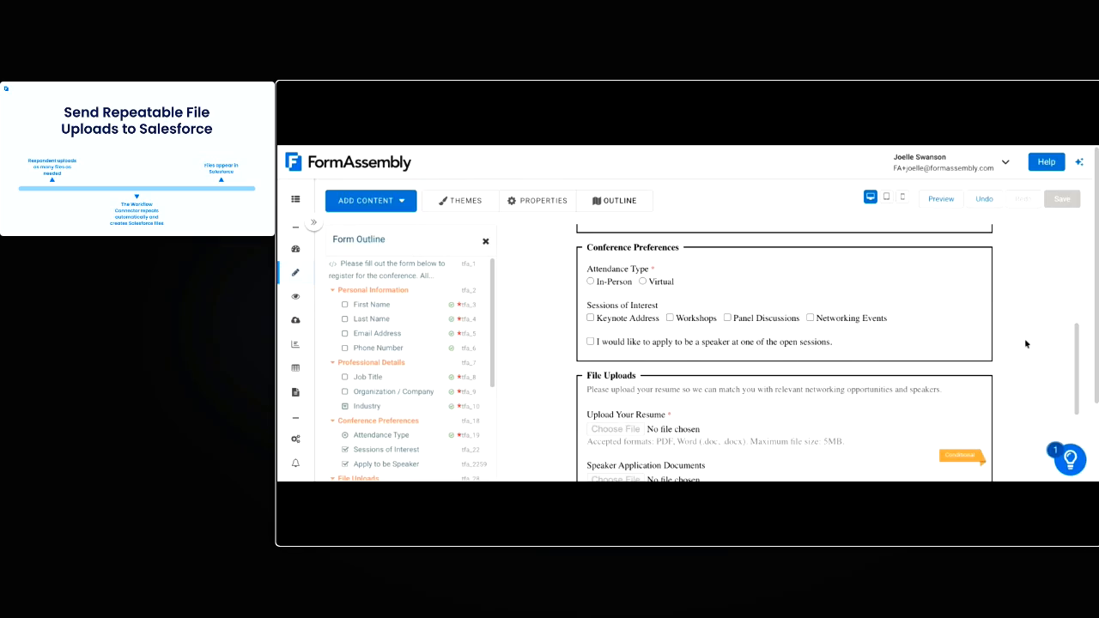
scroll(1020, 364, "down", 1)
scroll(1020, 364, "down", 2)
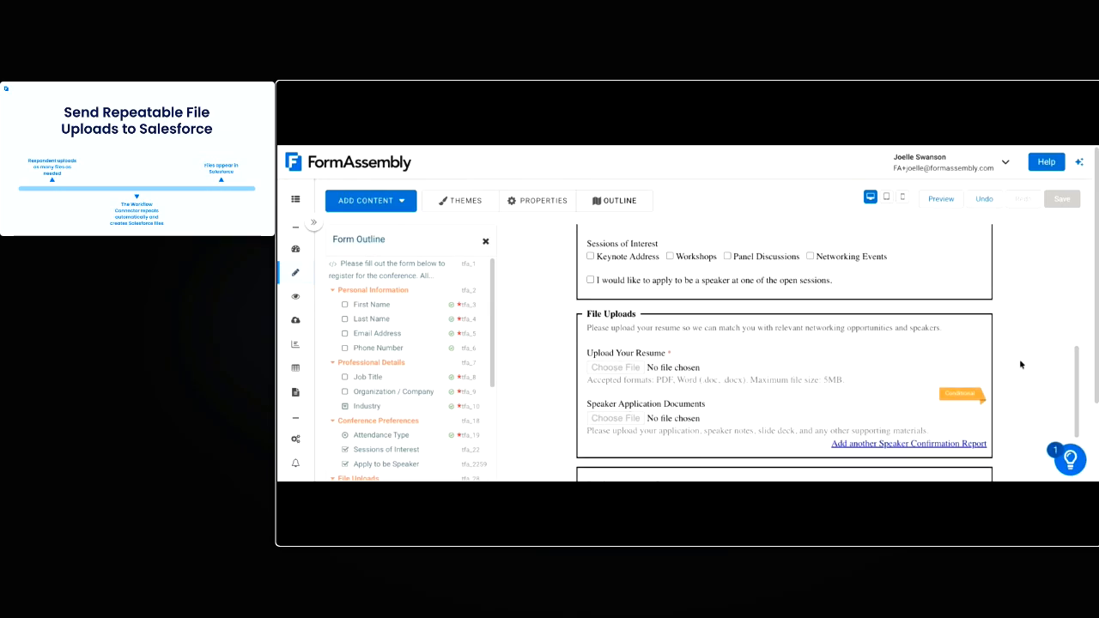
scroll(1020, 365, "down", 3)
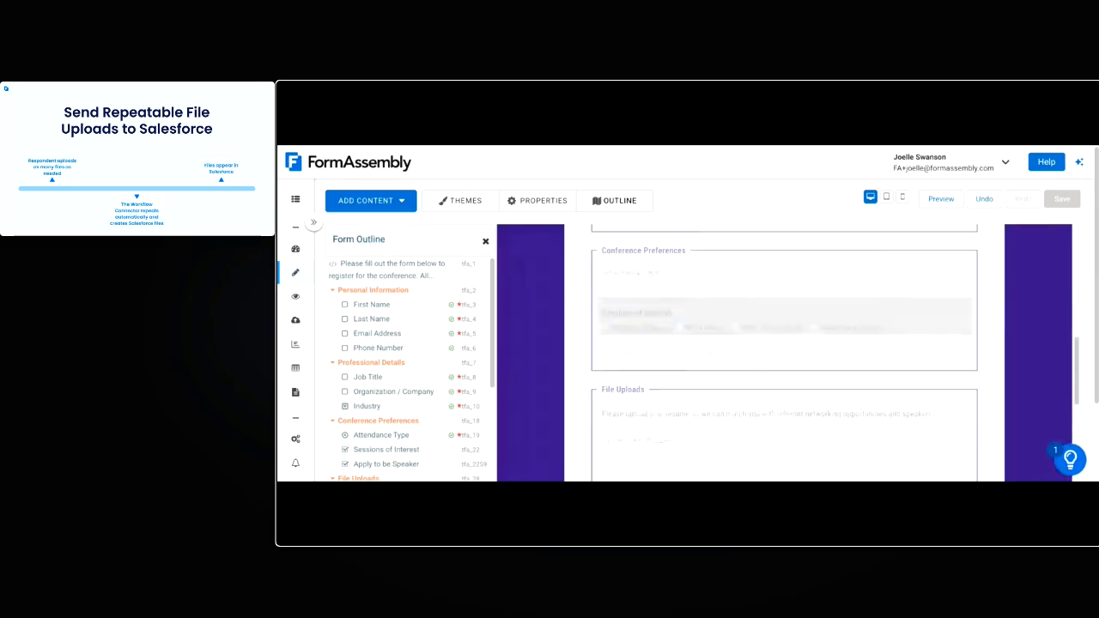
scroll(780, 405, "down", 3)
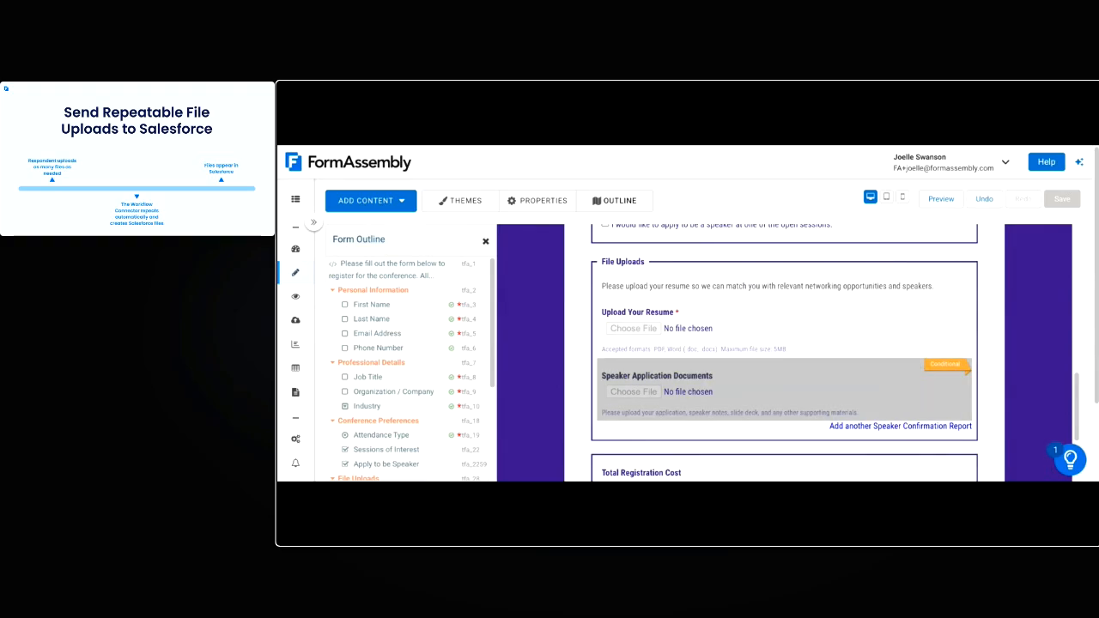
Inspect the Speaker Application Documents field and its parent Repeatable File Uploads section in the form outline
left_click(760, 400)
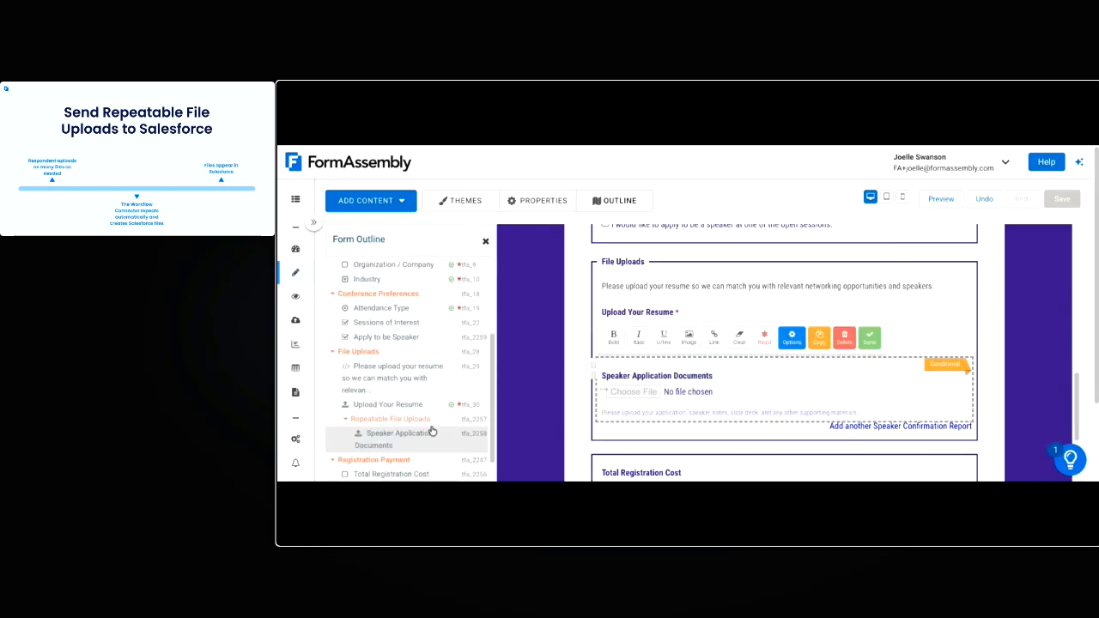
scroll(432, 431, "down", 1)
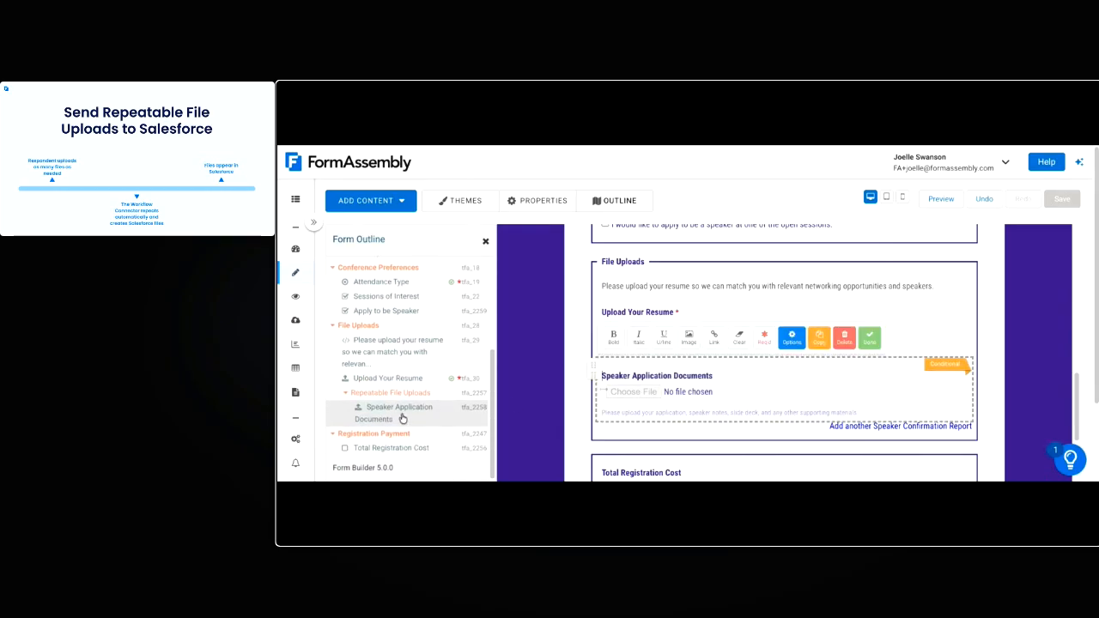
left_click(384, 394)
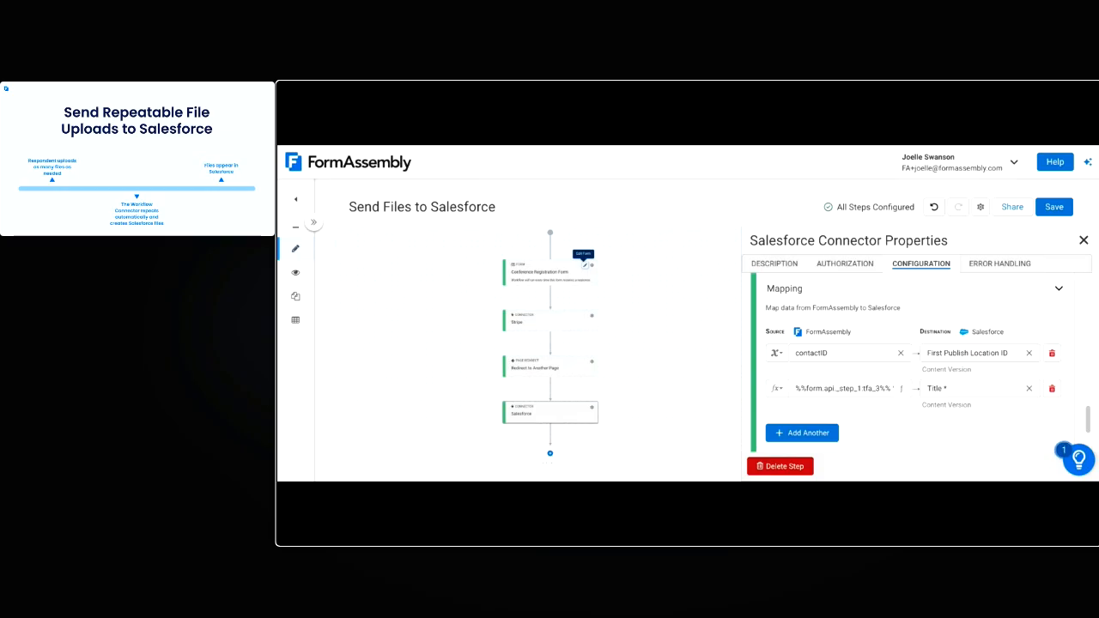
Add a third action to the Salesforce connector and name it "Upload Repeatable Speaker Documents"
scroll(900, 320, "down", 3)
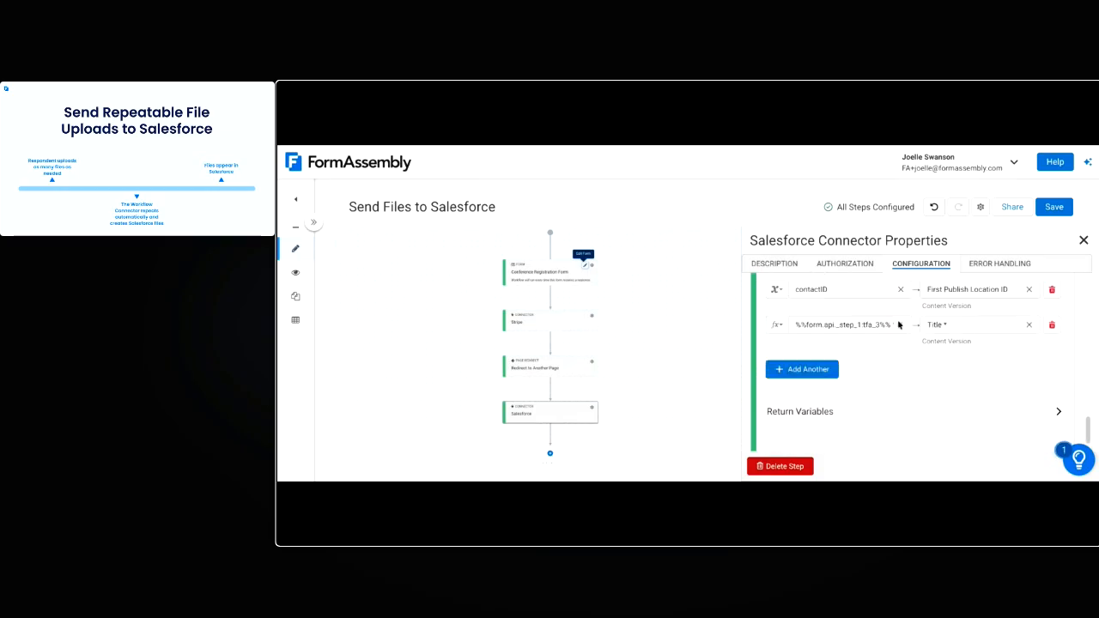
left_click(779, 432)
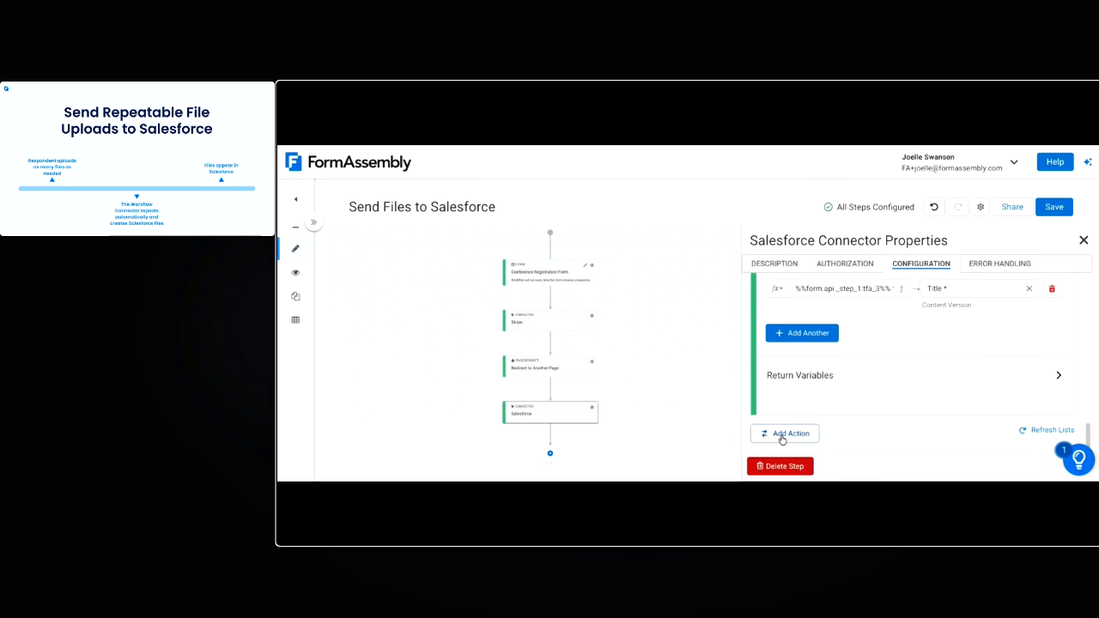
left_click(798, 309)
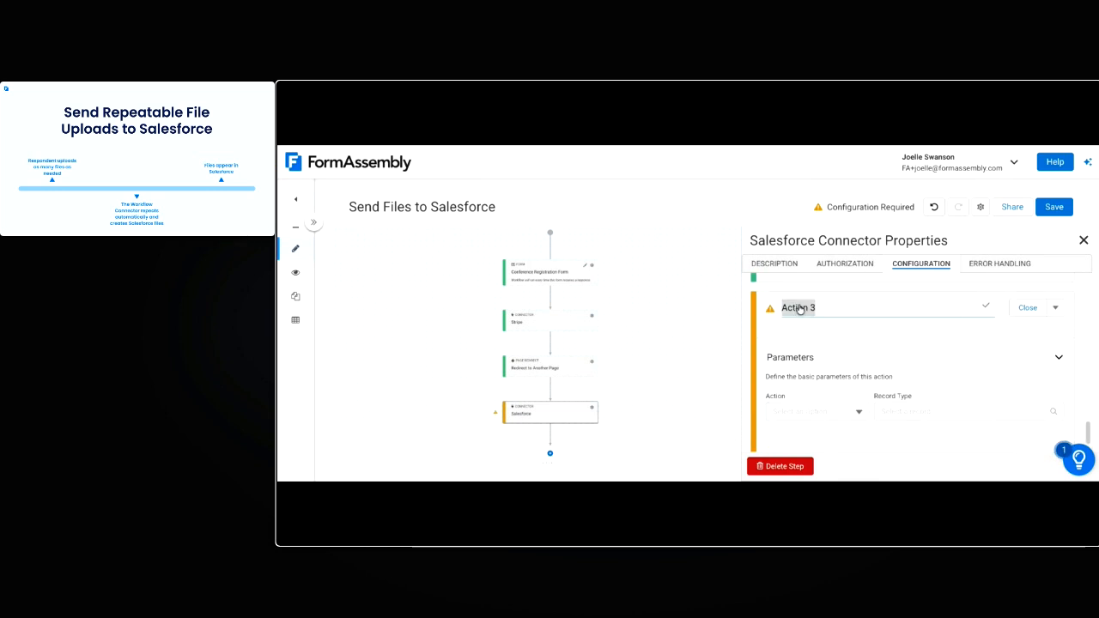
type("Upload Repeatable ")
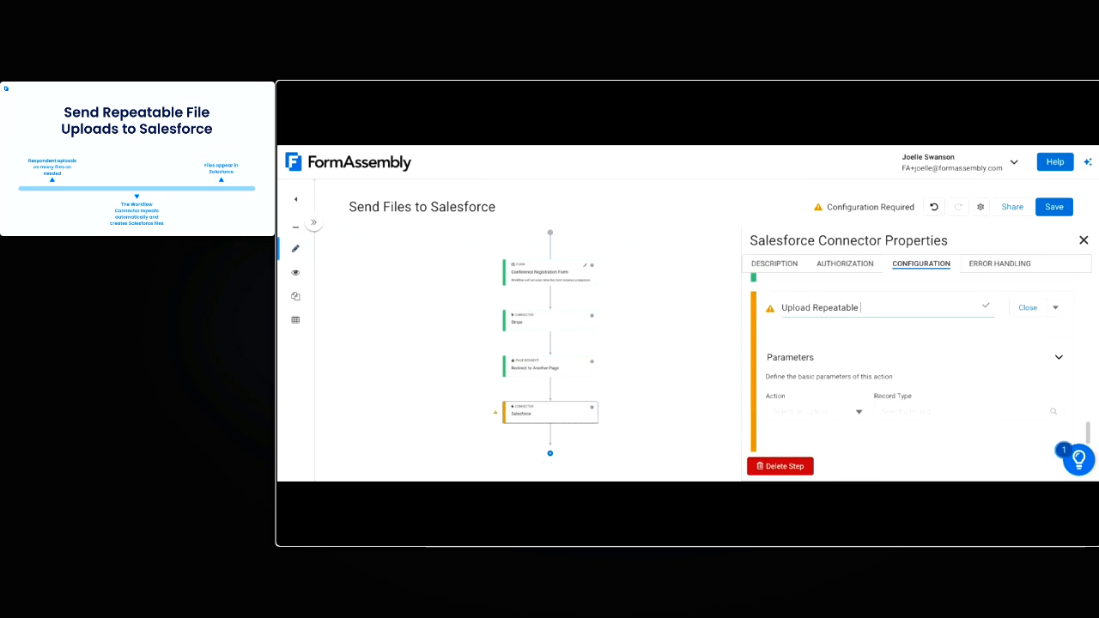
type("Speaker Documents")
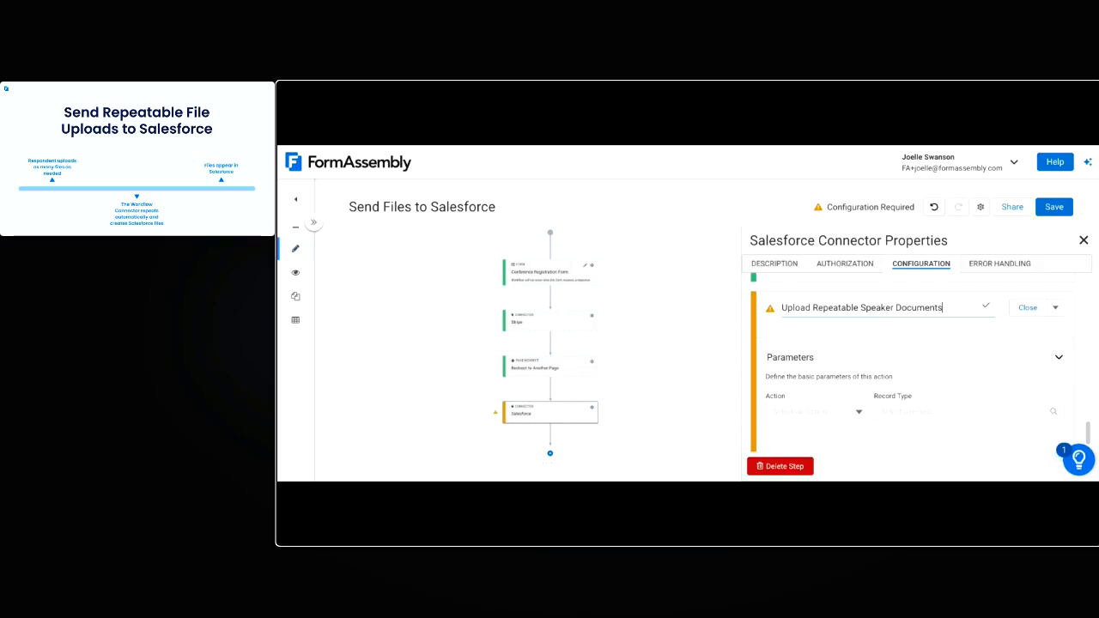
key("Return")
Add a precondition to the Upload Repeatable Speaker Documents action based on the File Name of Speaker Application Documents
left_click(1056, 312)
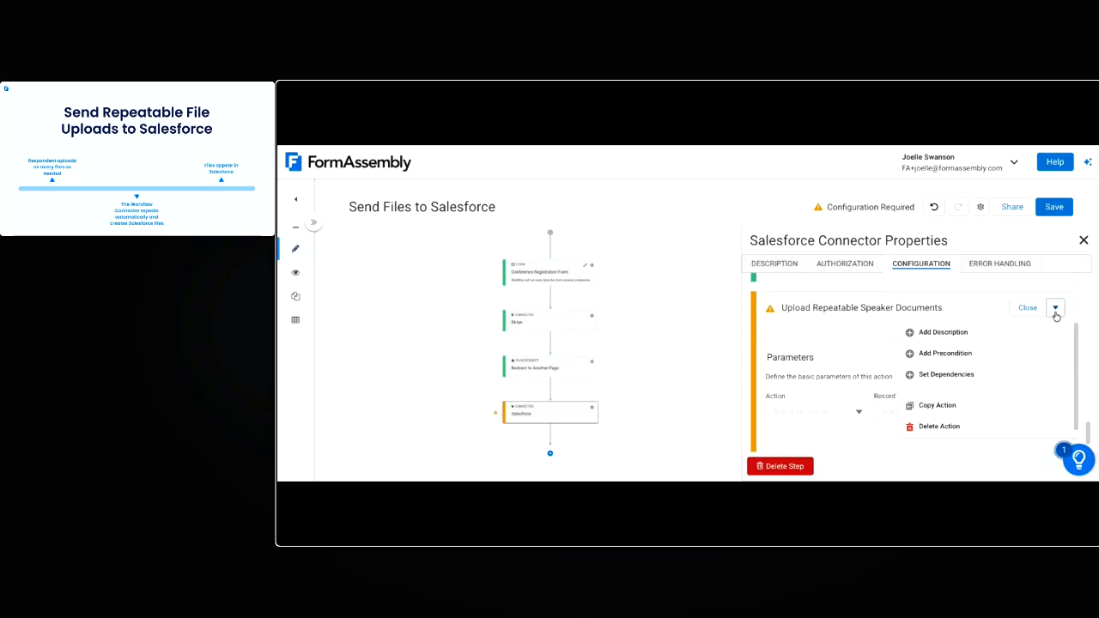
left_click(949, 354)
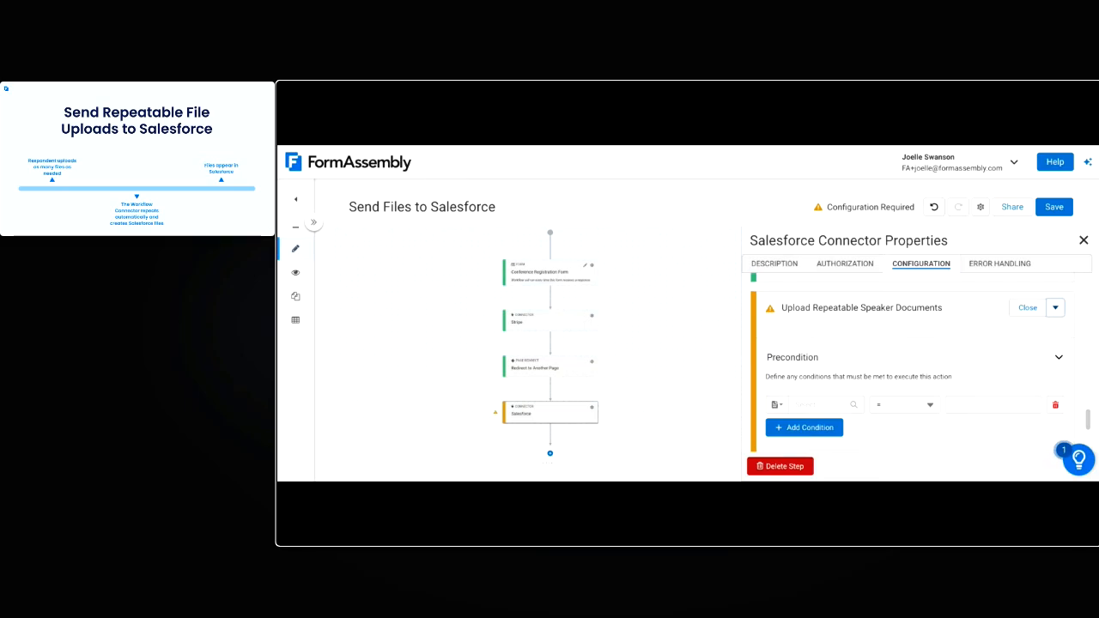
scroll(859, 370, "down", 1)
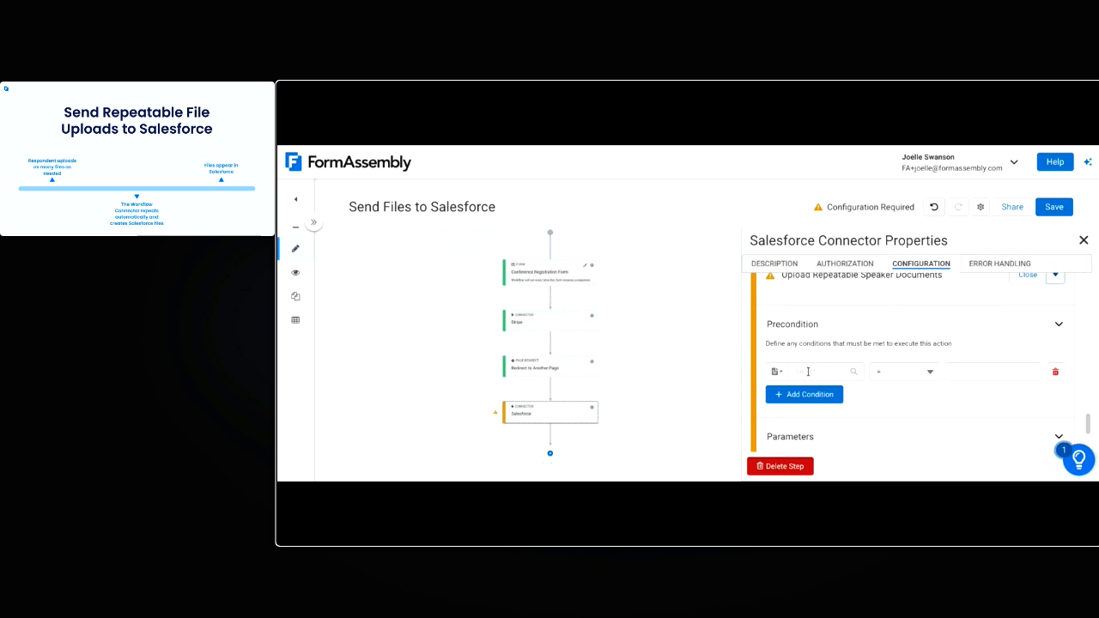
left_click(808, 371)
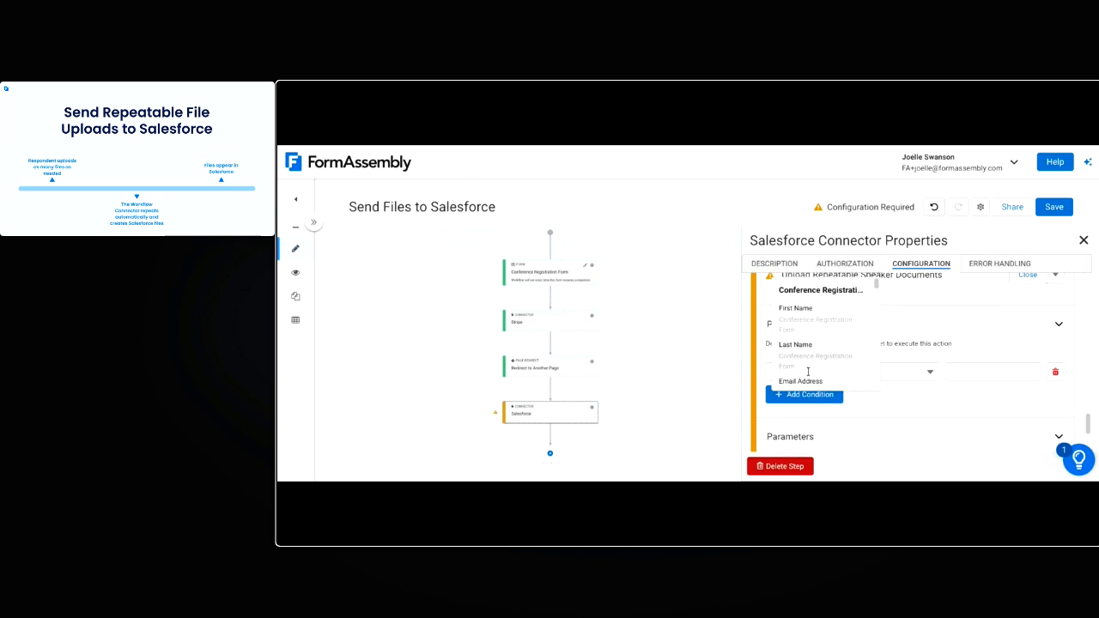
left_click(898, 342)
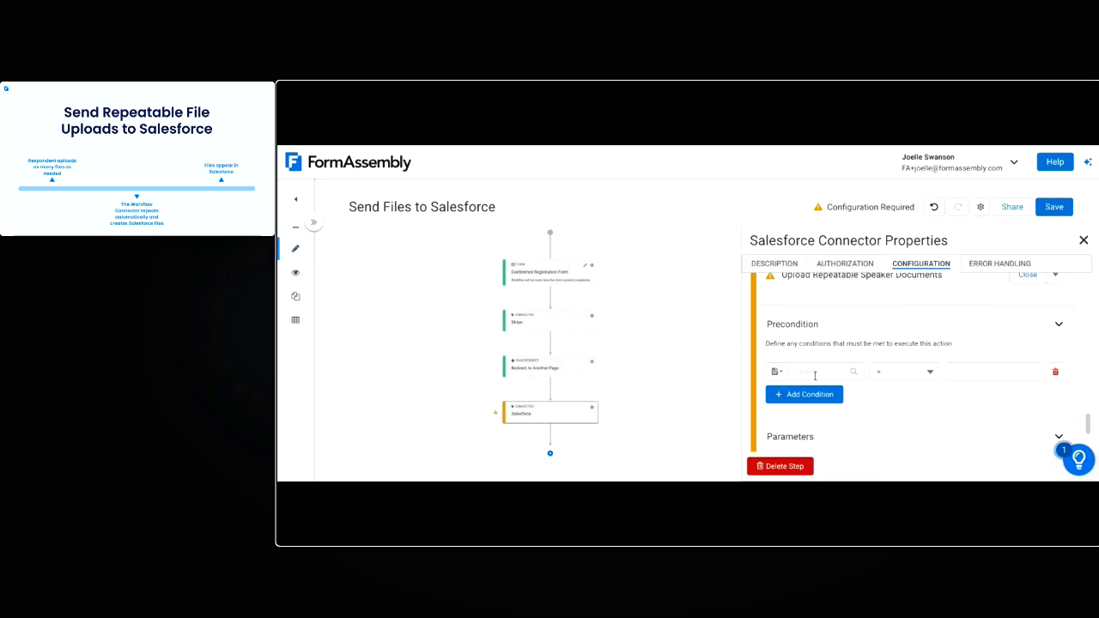
left_click(805, 374)
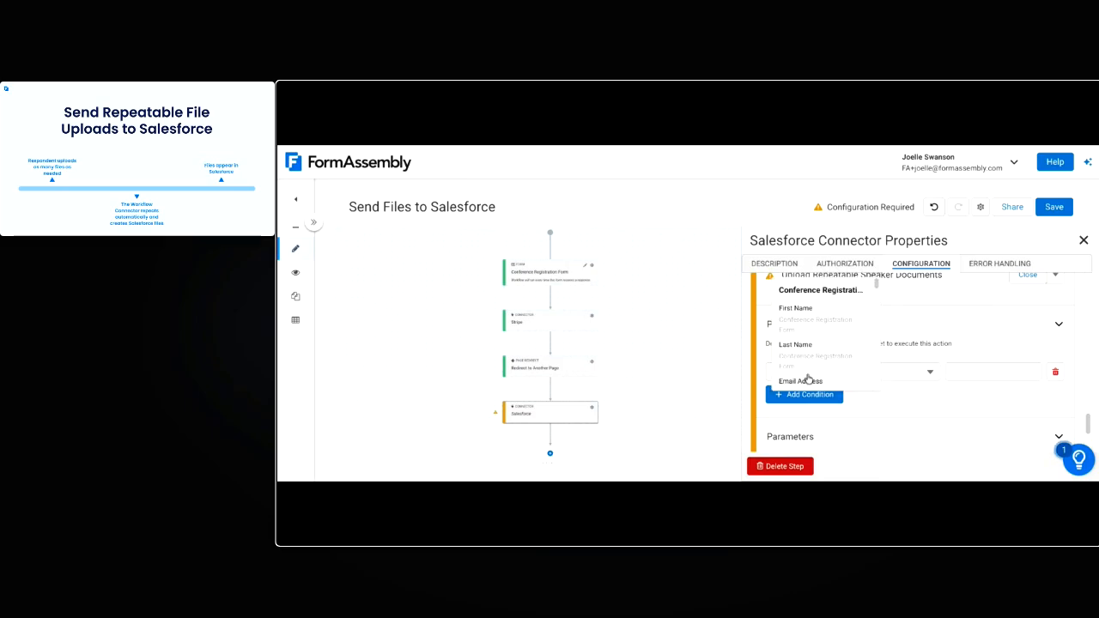
type("spe")
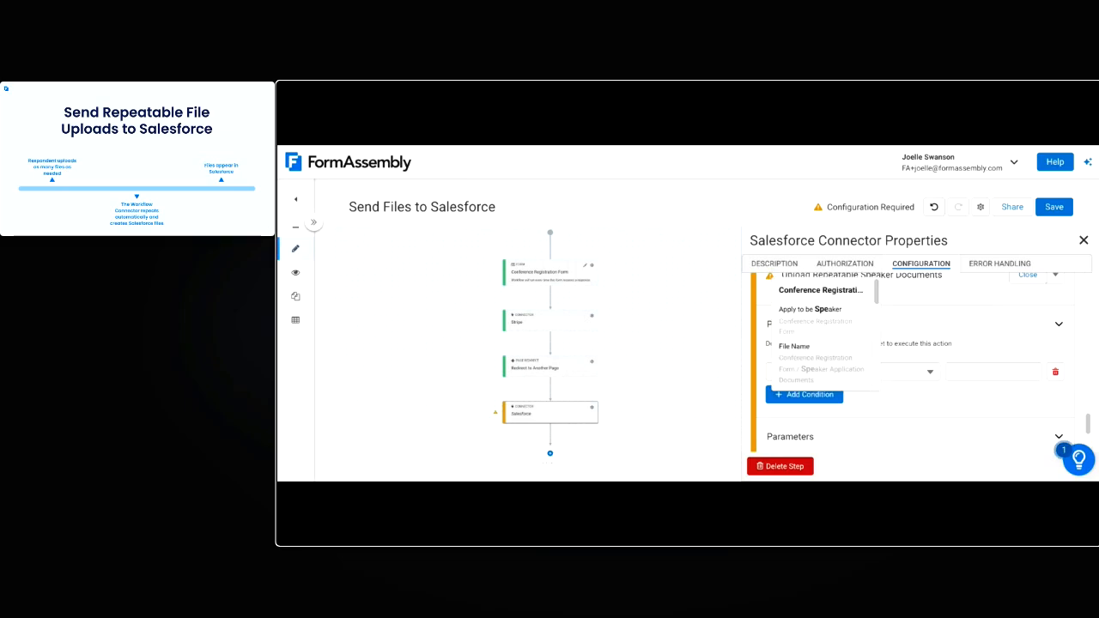
scroll(822, 331, "down", 1)
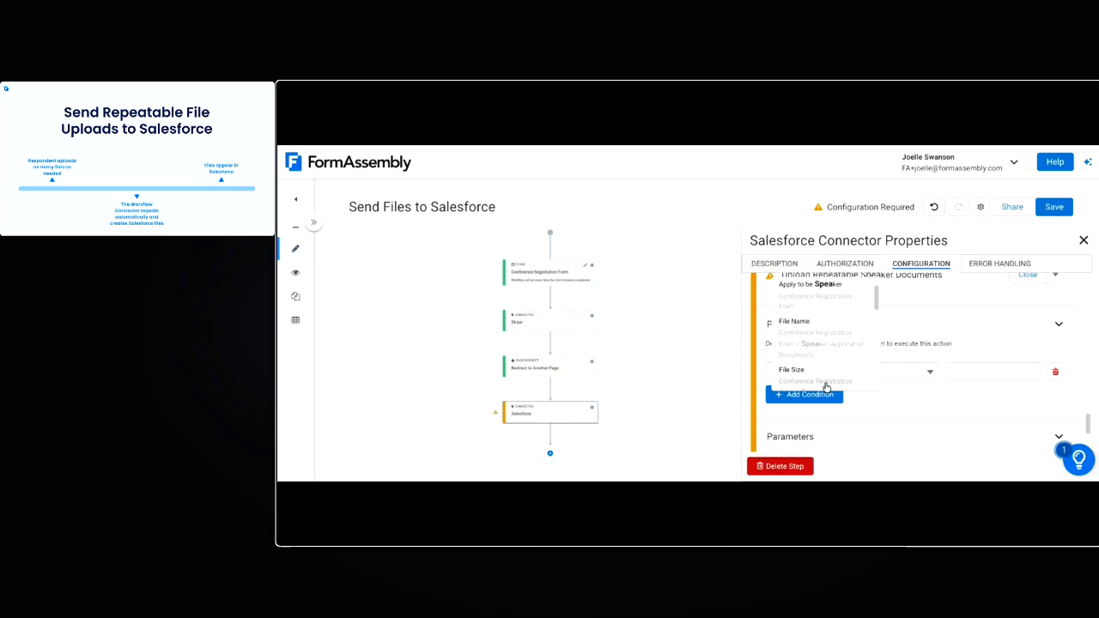
scroll(845, 343, "down", 1)
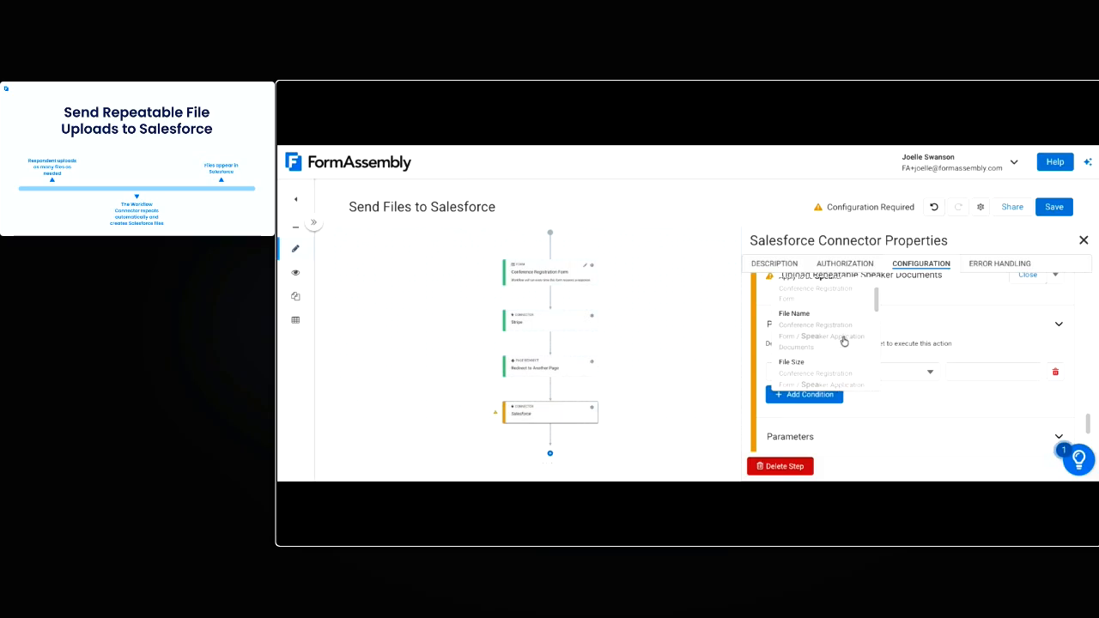
left_click(844, 340)
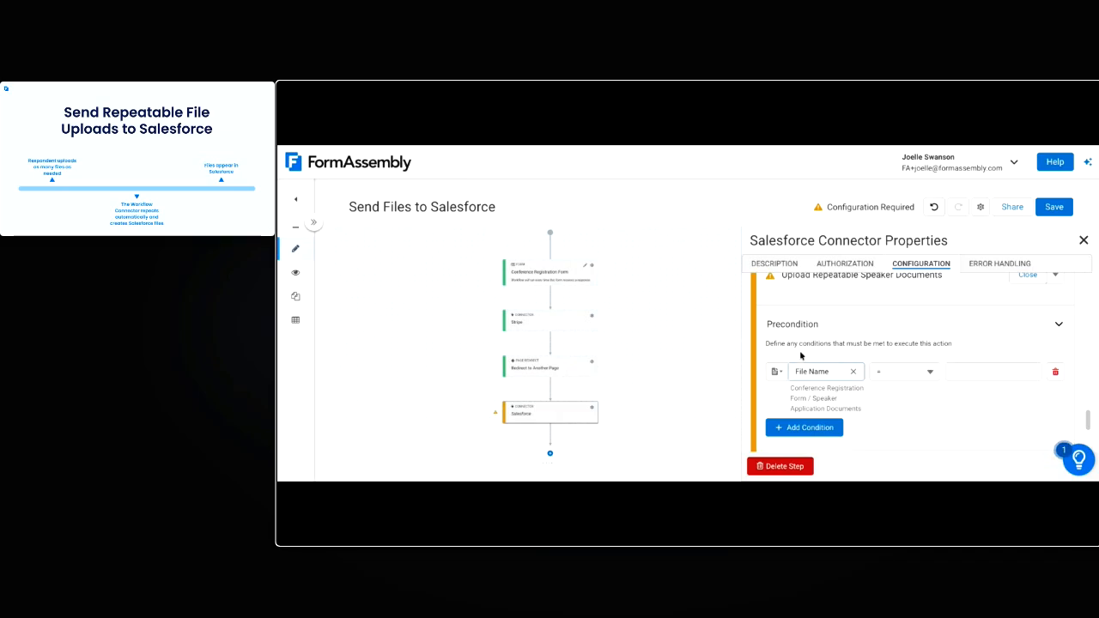
Set the File Name precondition's operator to IS NOT BLANK
left_click(932, 369)
scroll(933, 352, "down", 2)
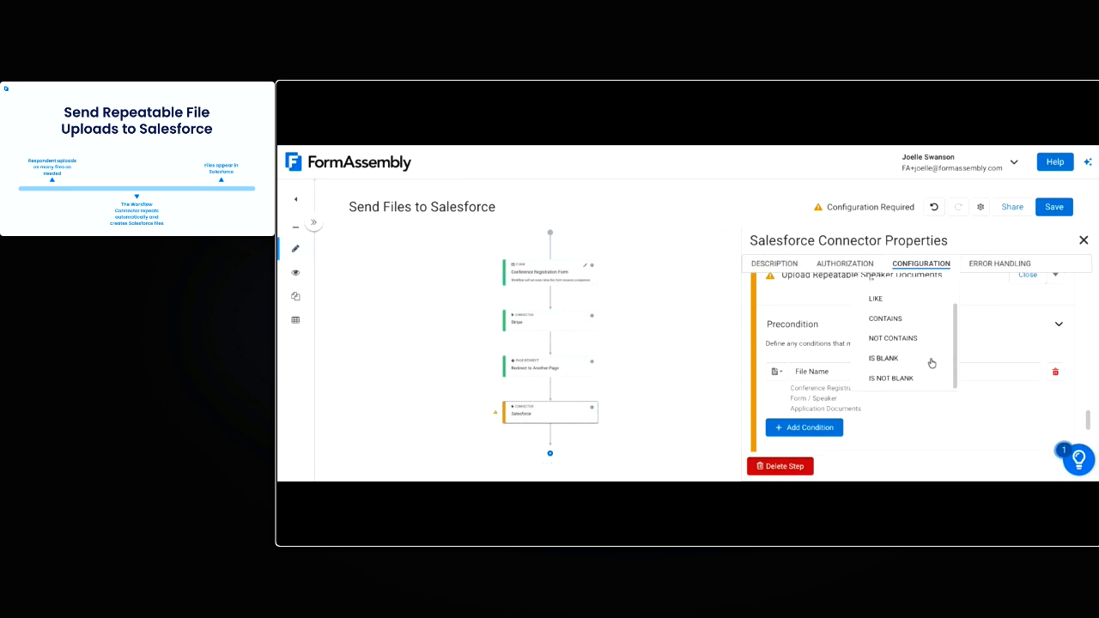
left_click(925, 386)
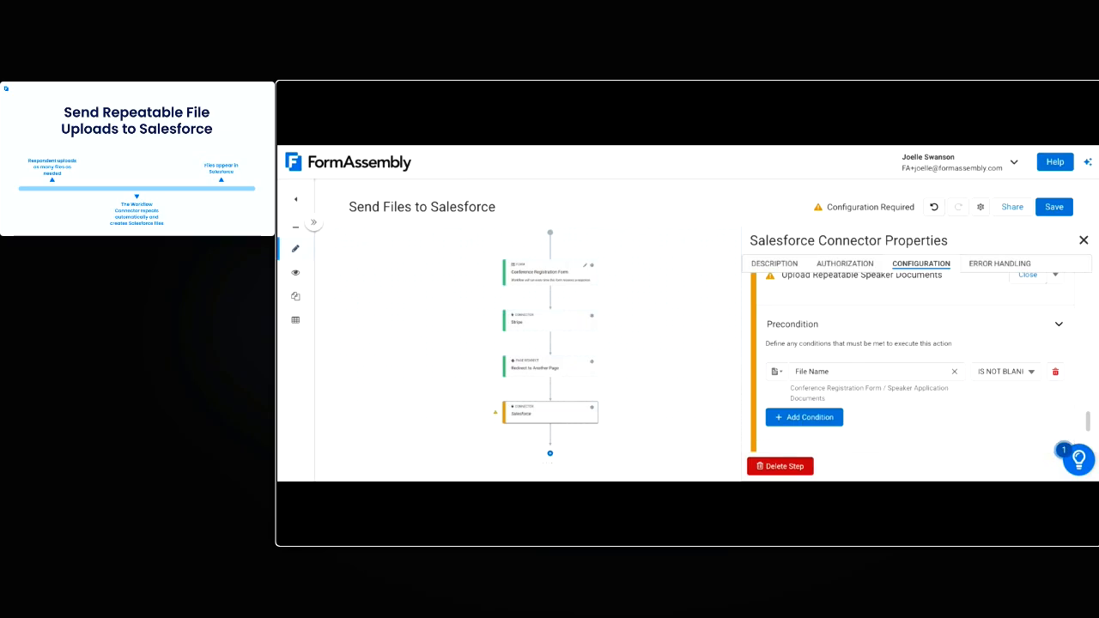
Set the speaker documents action to Upload a File with the record type Content Version
scroll(920, 417, "down", 1)
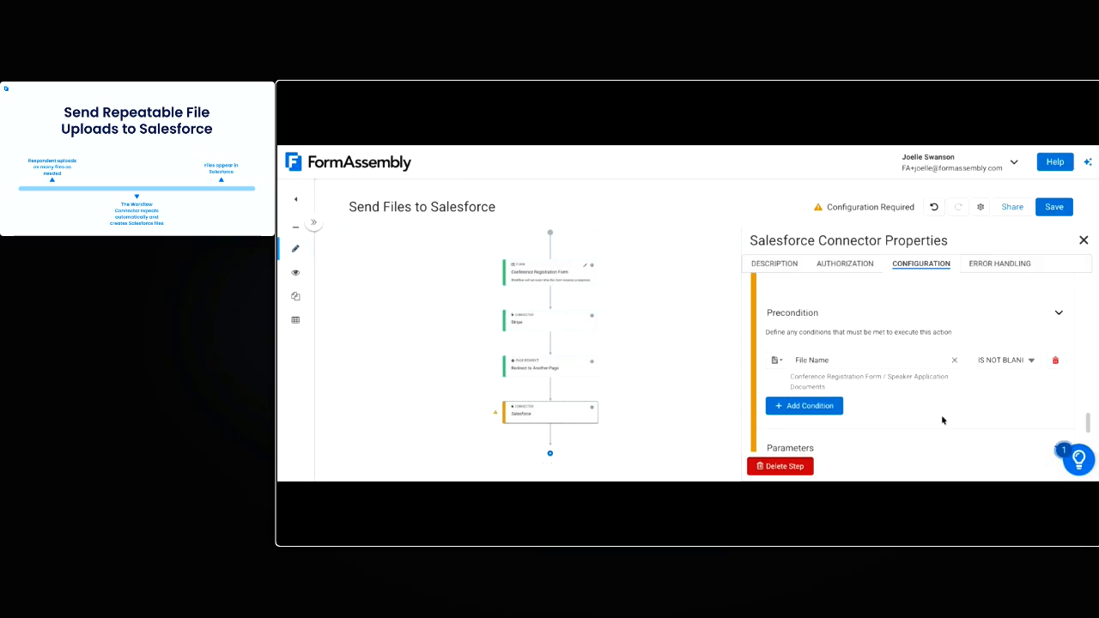
scroll(948, 418, "down", 1)
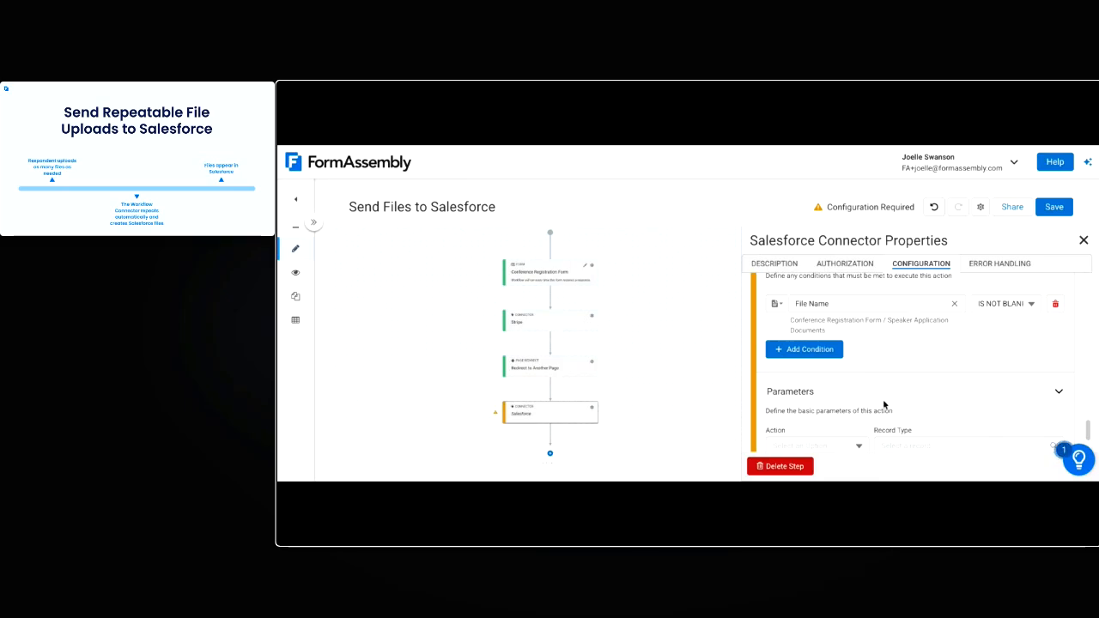
scroll(889, 395, "down", 1)
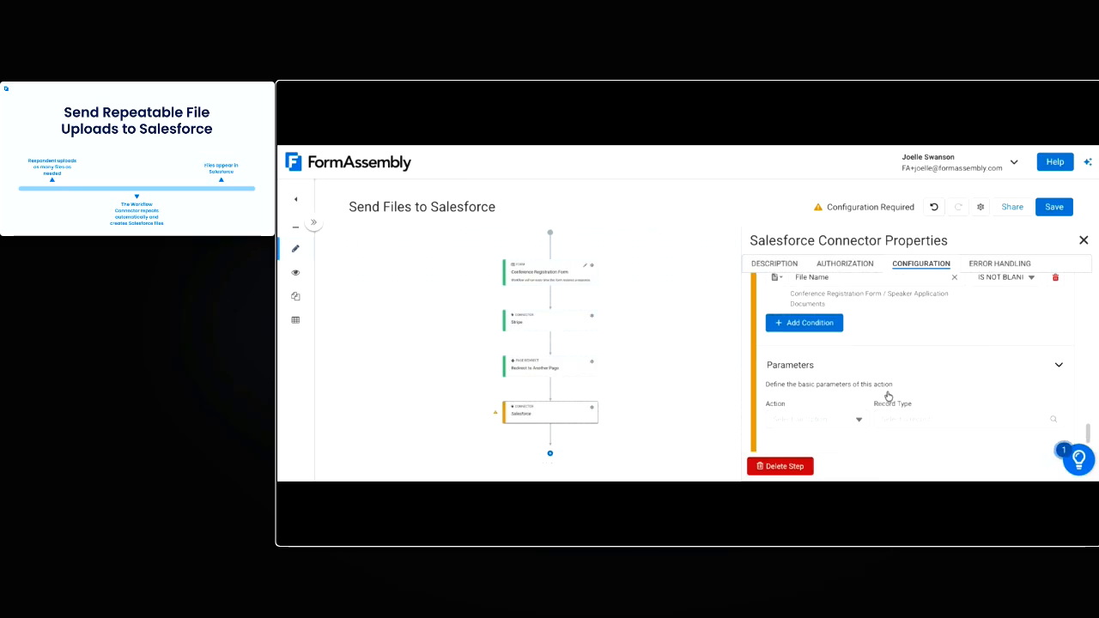
scroll(897, 381, "down", 1)
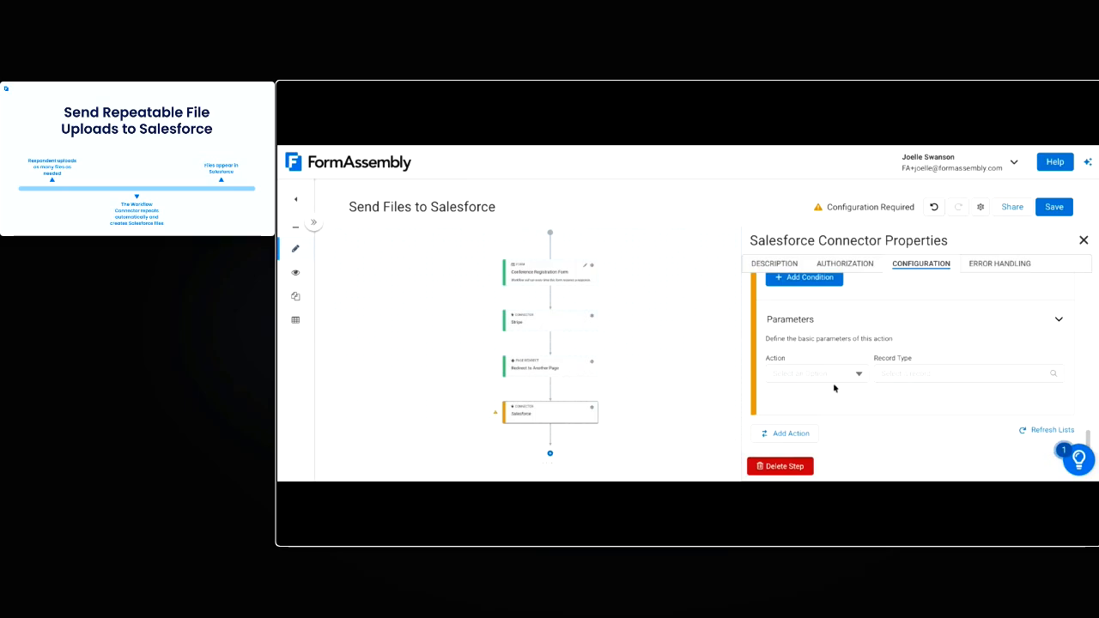
left_click(859, 374)
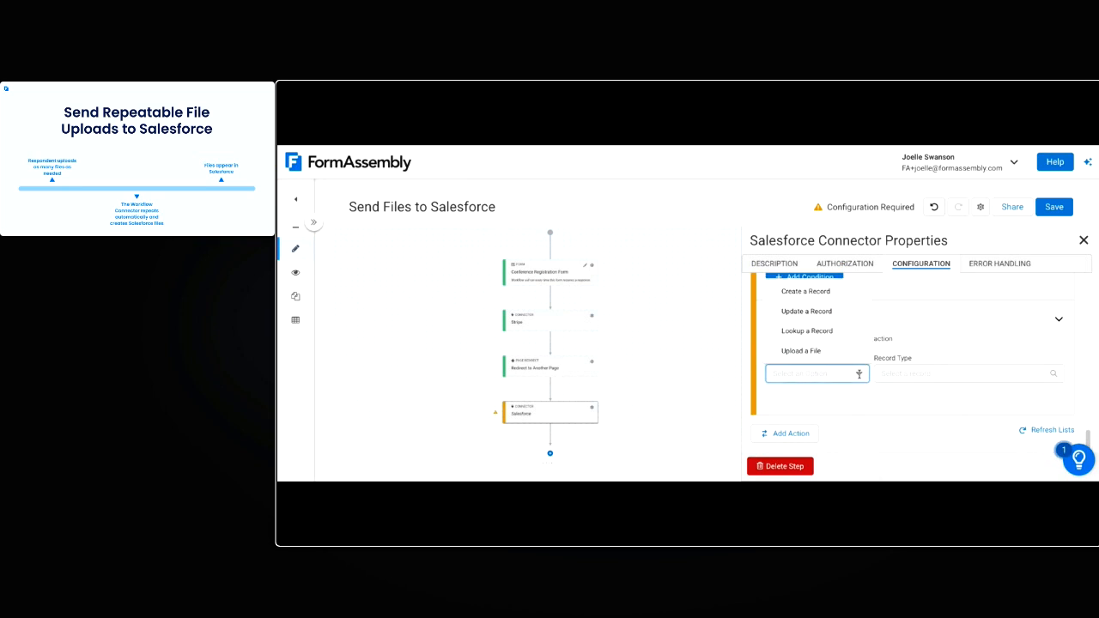
left_click(801, 350)
left_click(948, 370)
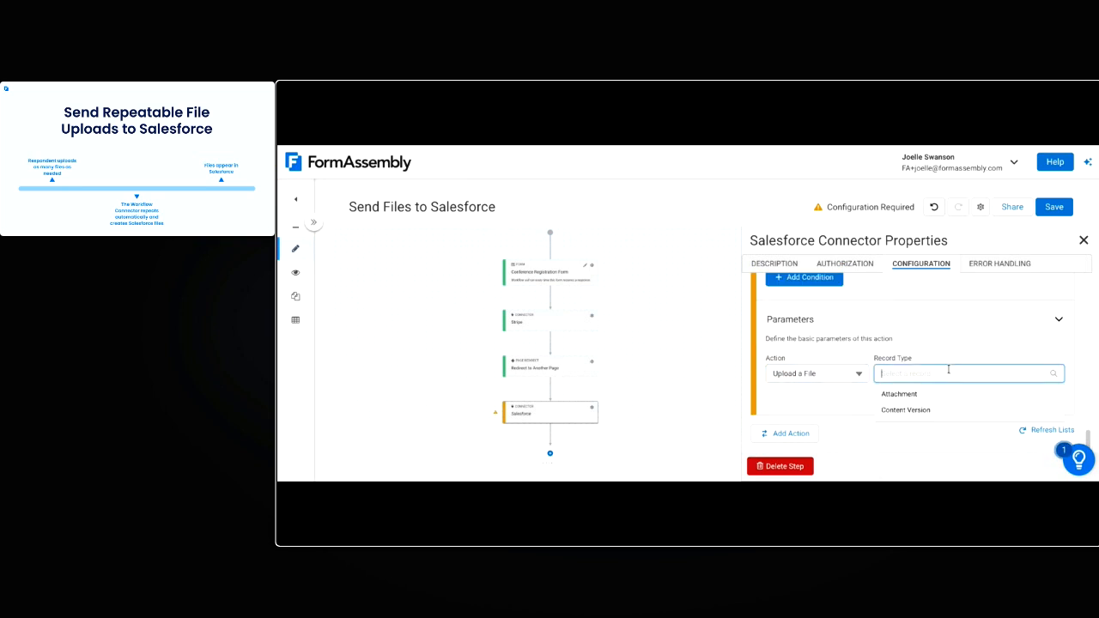
left_click(906, 410)
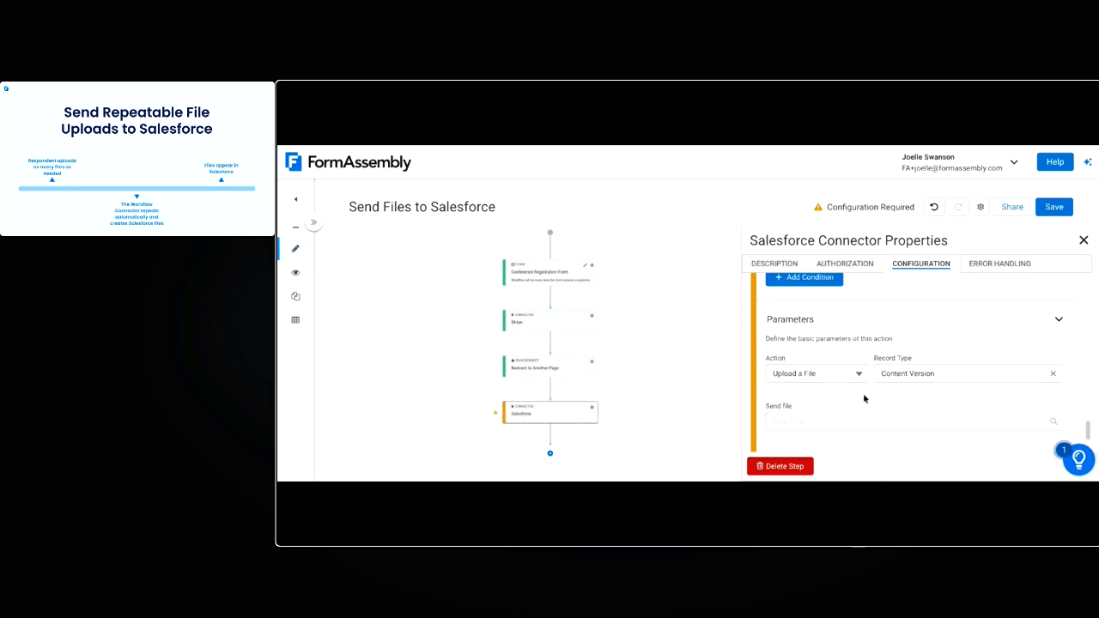
Choose the repeatable Speaker Application Documents upload as the file to send
scroll(863, 398, "down", 2)
left_click(807, 346)
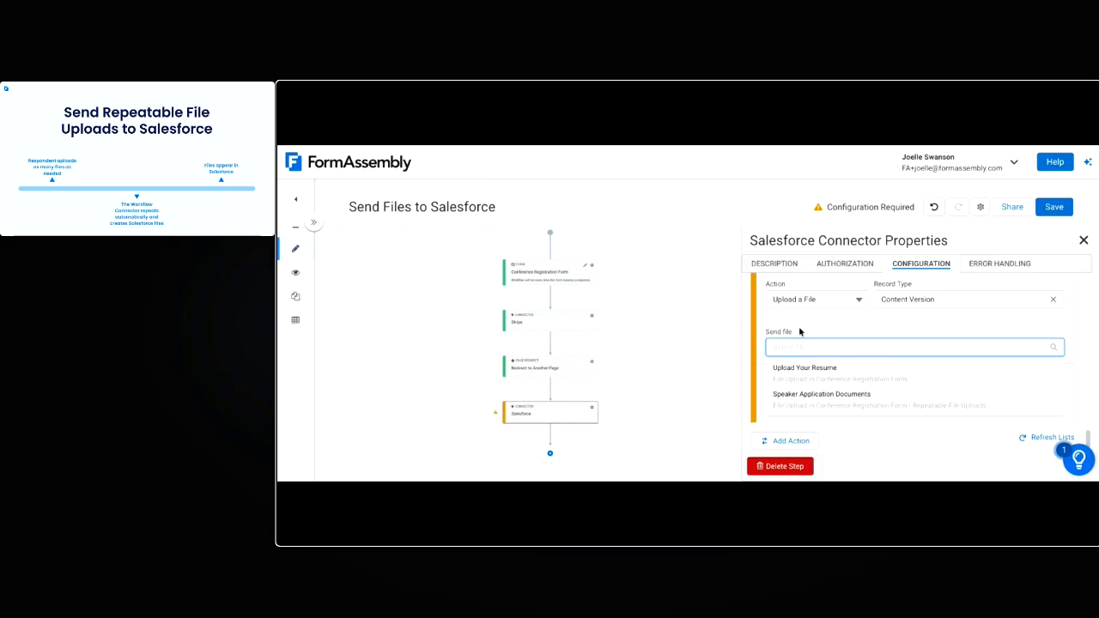
left_click(895, 404)
Map the contactID variable to the First Publish Location ID for the speaker documents upload, and save the workflow
scroll(922, 390, "down", 2)
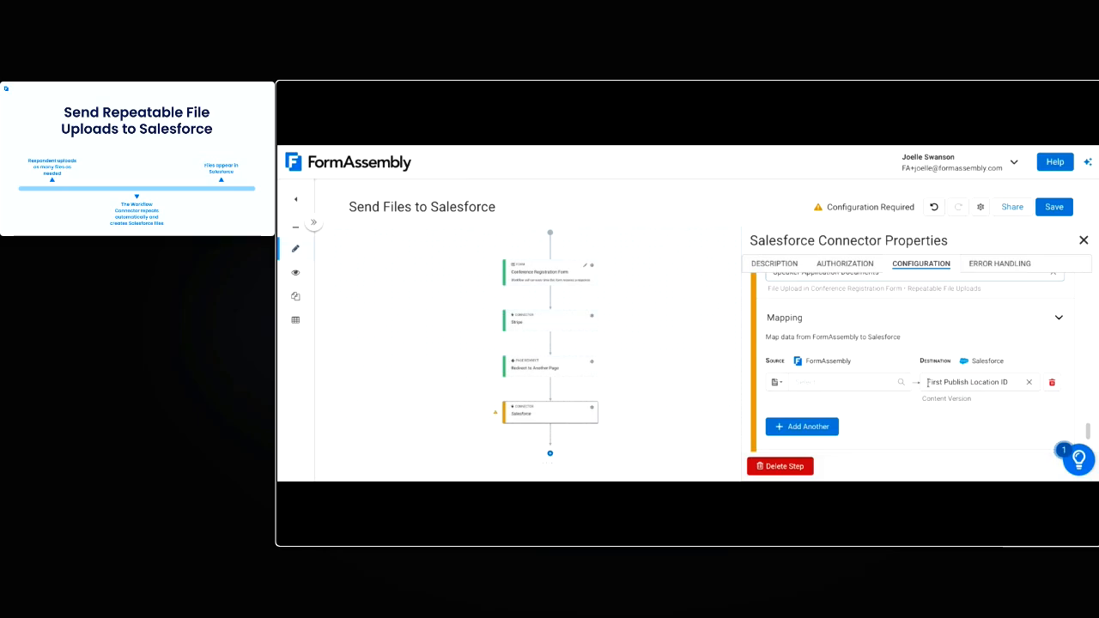
left_click(777, 382)
left_click(791, 364)
left_click(818, 384)
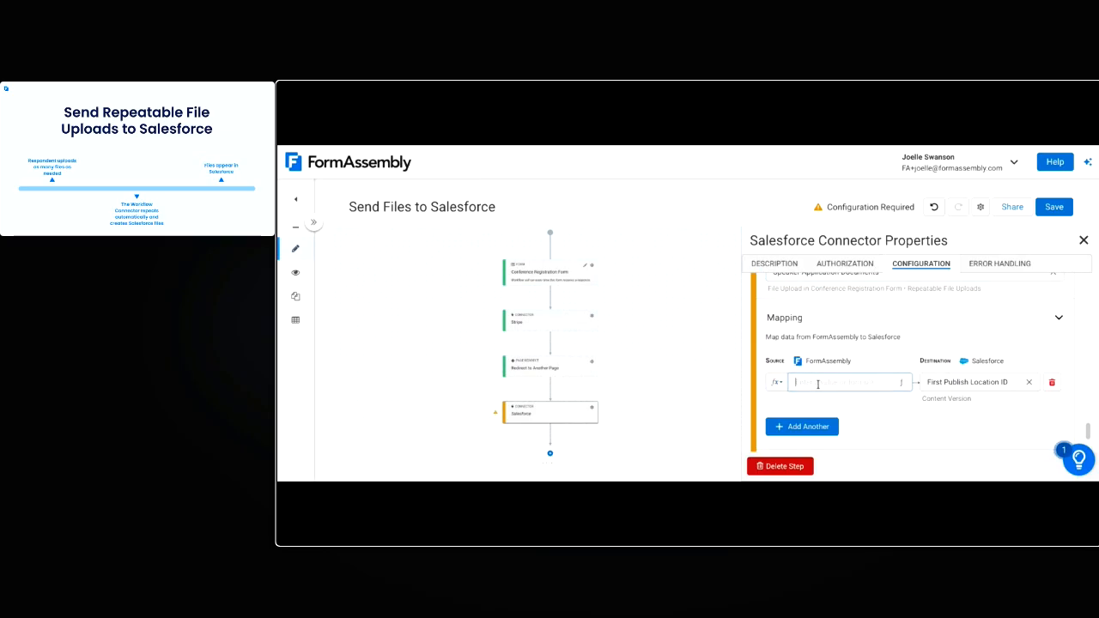
left_click(778, 386)
left_click(800, 358)
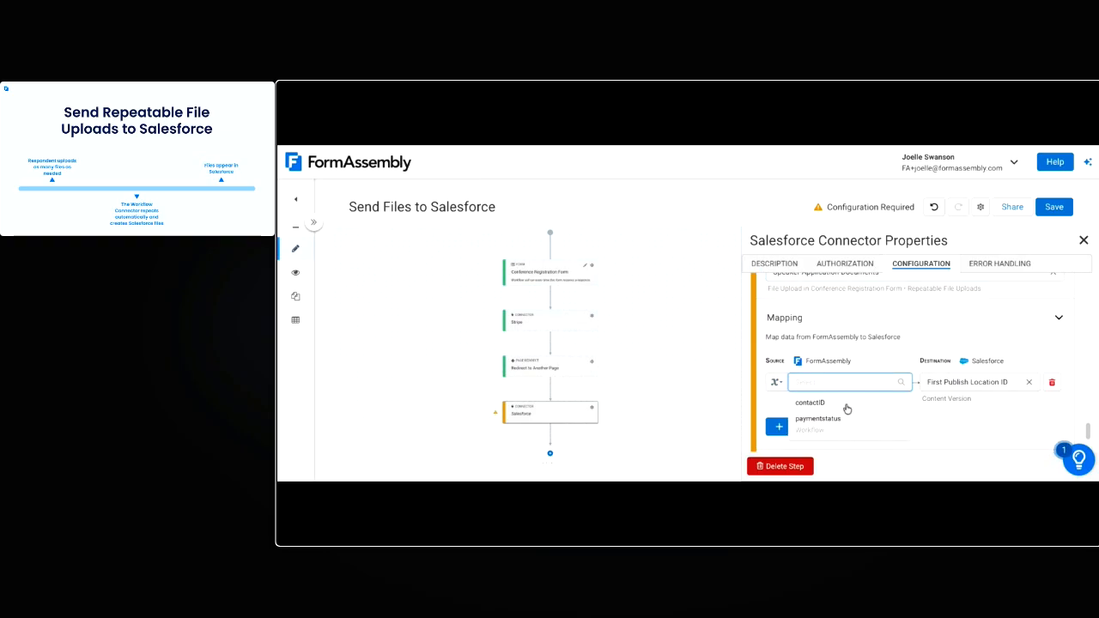
left_click(850, 403)
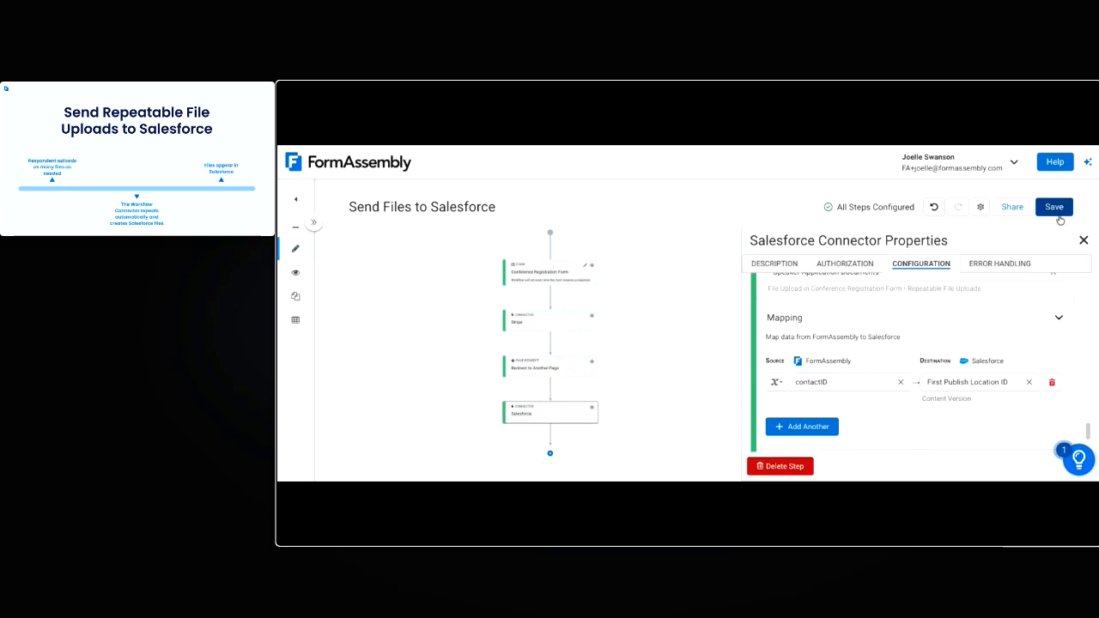
left_click(1054, 207)
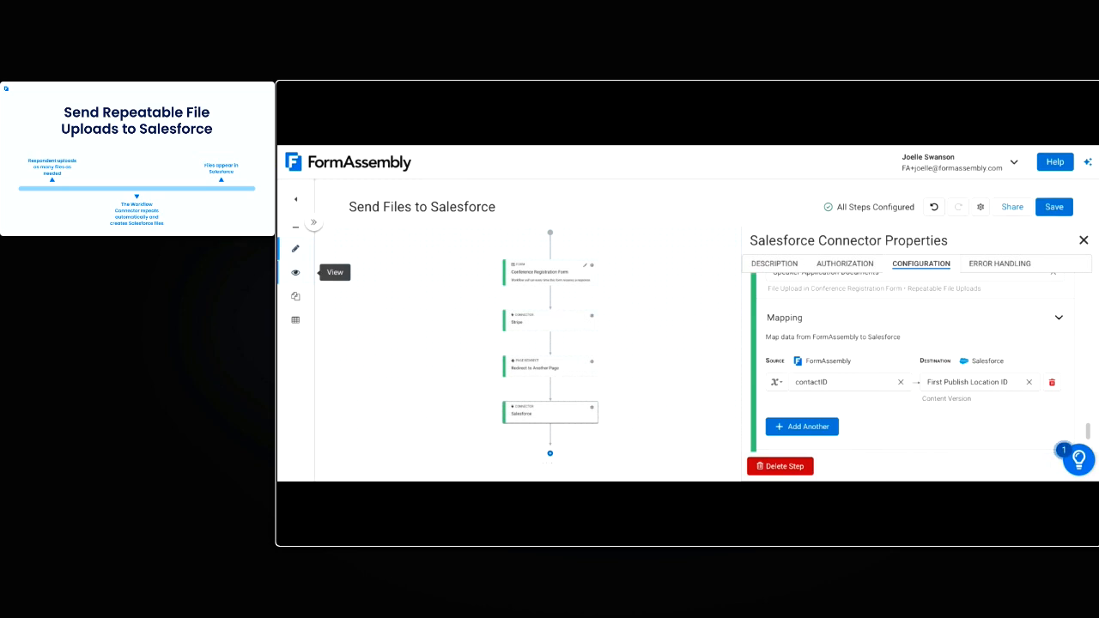
View the published conference registration form and fill in the respondent's first name, last name and email address
left_click(295, 272)
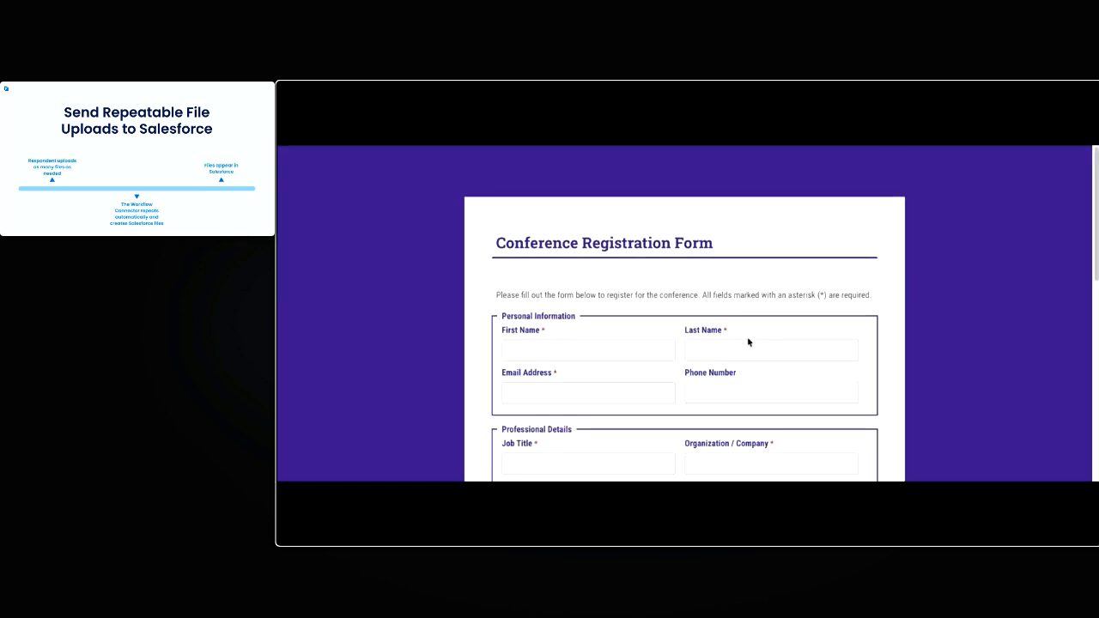
scroll(748, 344, "down", 1)
left_click(590, 282)
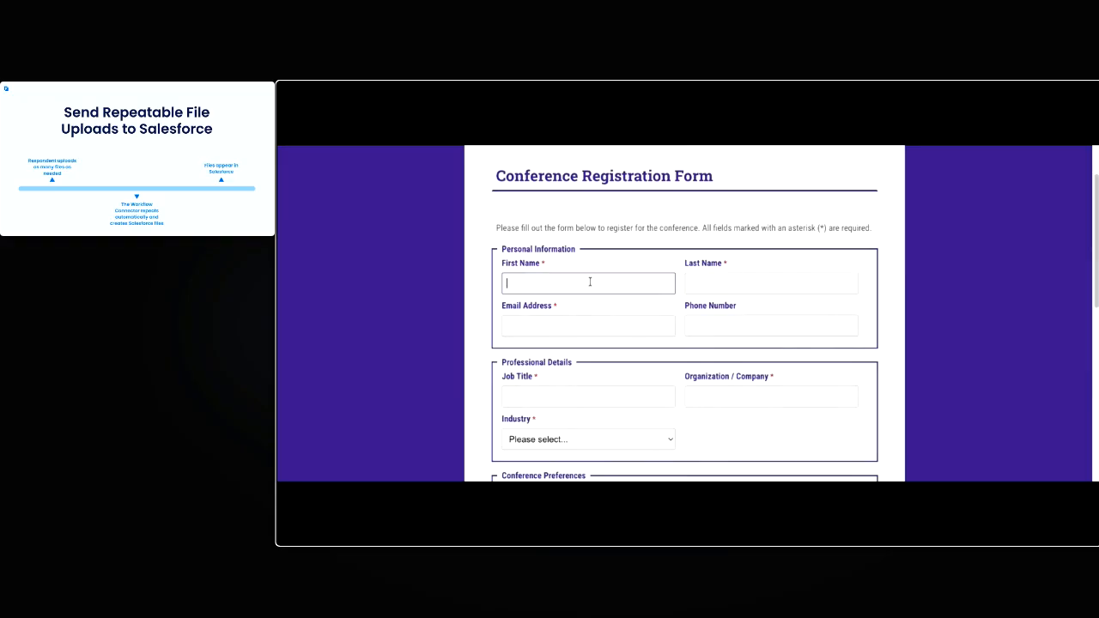
left_click(778, 281)
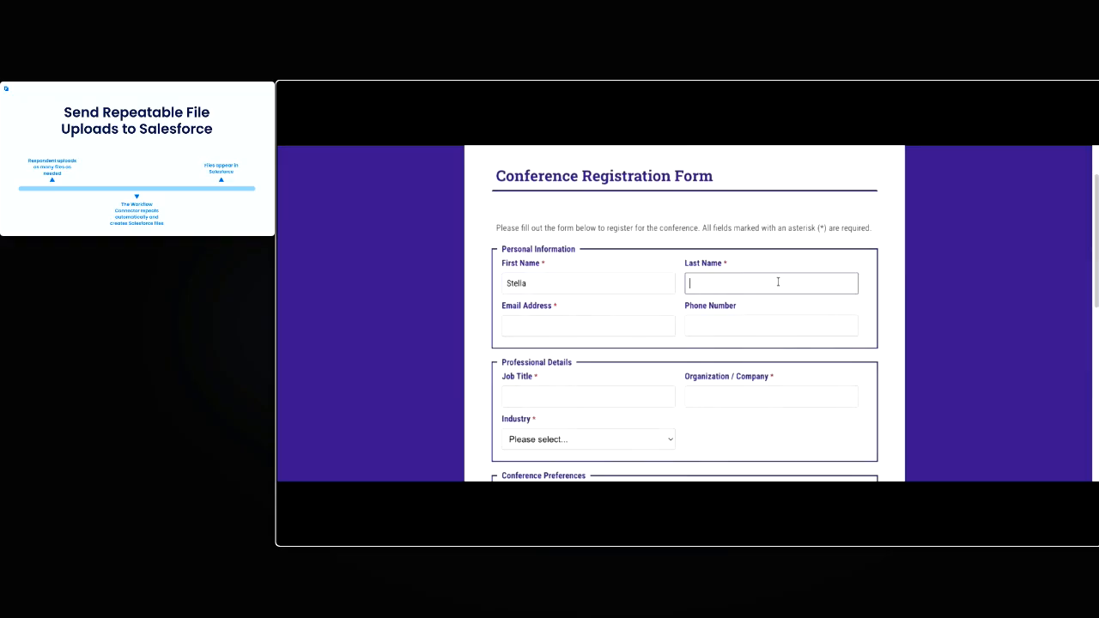
left_click(644, 326)
key("ctrl+v")
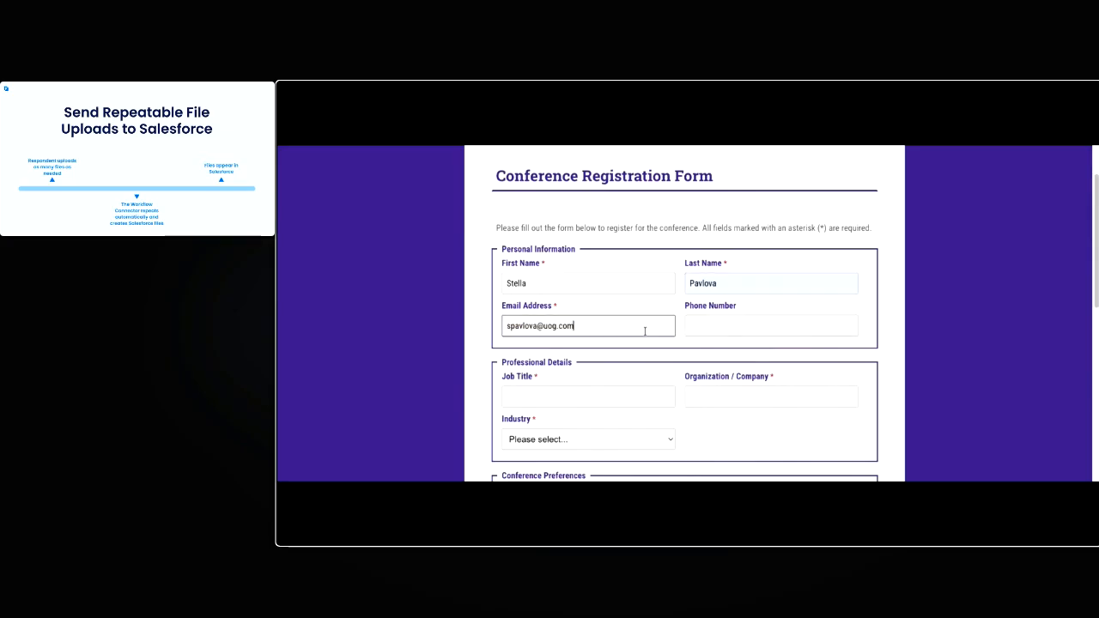
Fill in the professional details with job title Professor of Engineering, organization Mount Olympus and industry Government
scroll(638, 375, "down", 1)
left_click(619, 381)
type("Professor of Engineering")
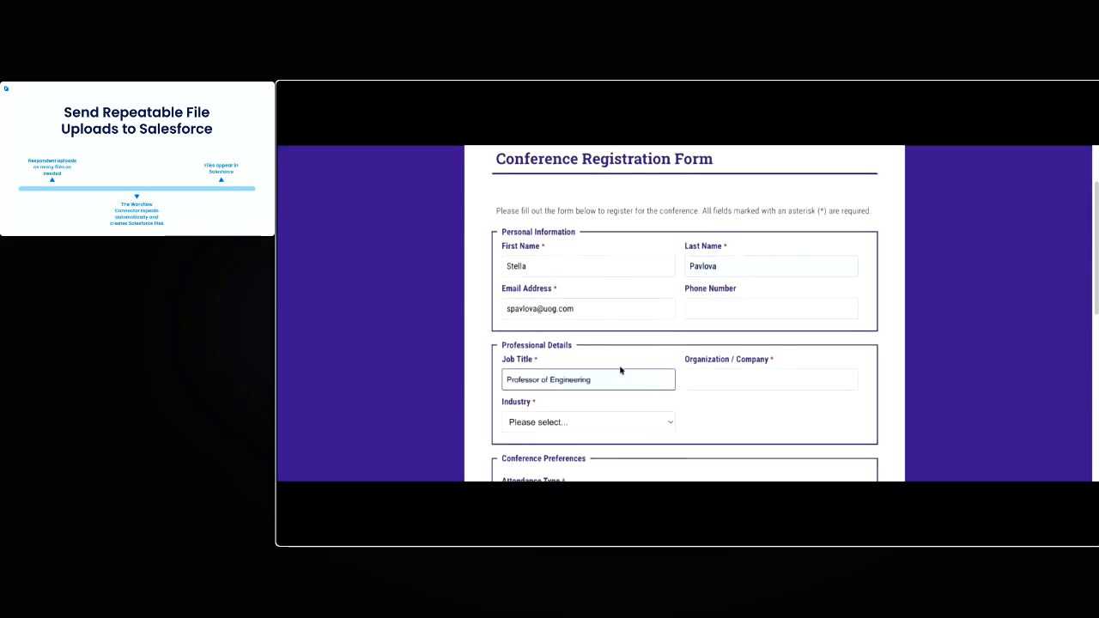
left_click(739, 388)
type("Mount Olympus")
scroll(675, 412, "down", 3)
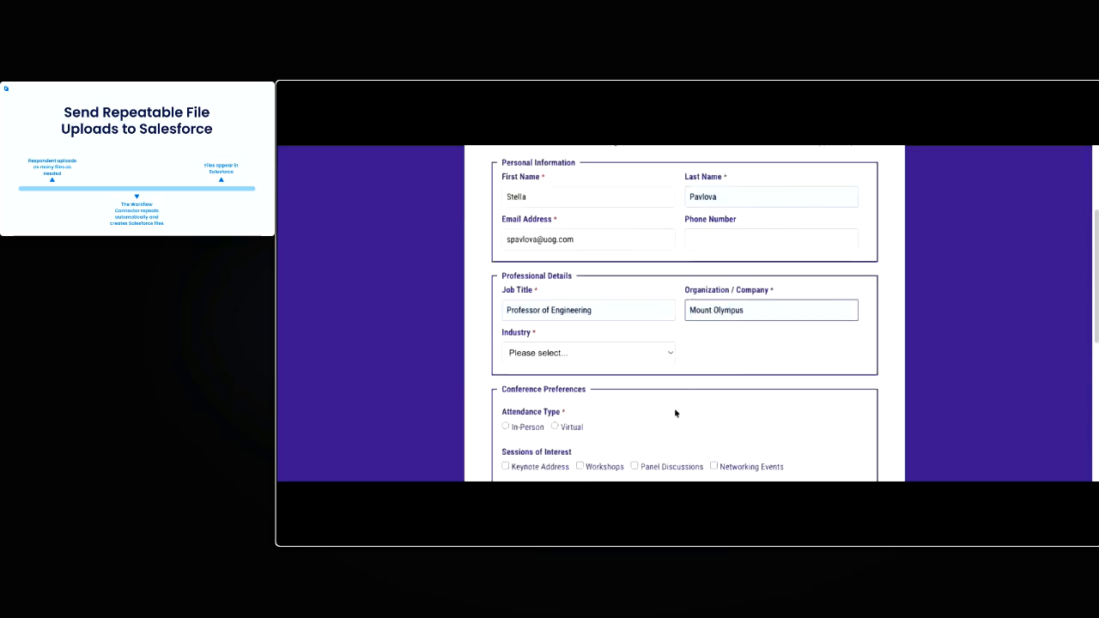
left_click(652, 349)
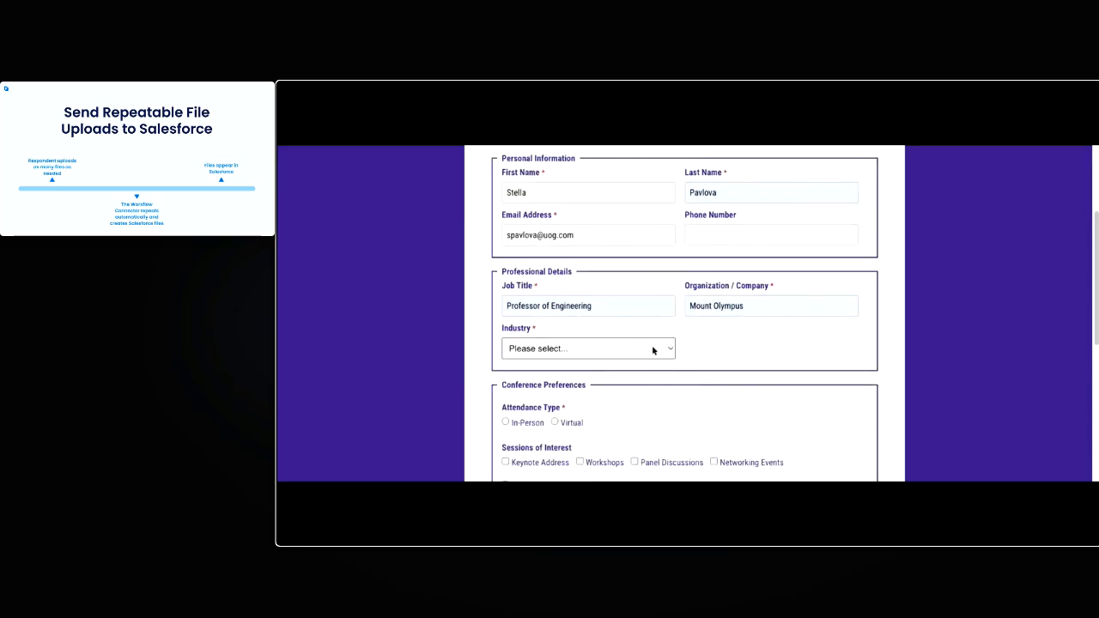
left_click(589, 412)
left_click(790, 372)
Choose In-Person attendance, opt in to applying as a speaker, and attach Resume.docx as the resume
scroll(790, 372, "down", 3)
left_click(515, 333)
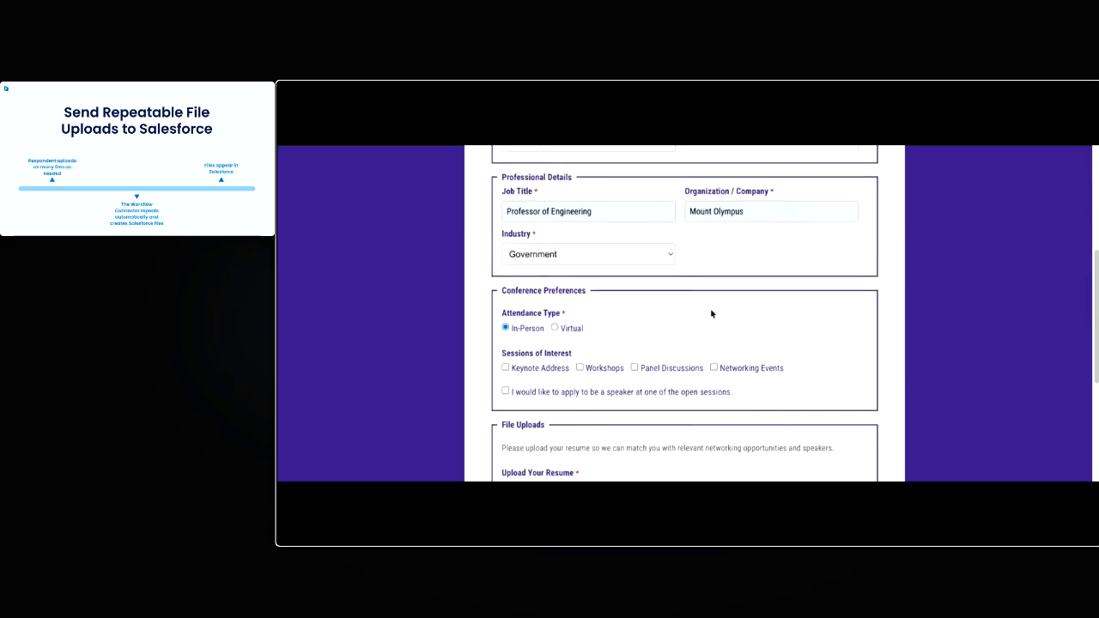
scroll(699, 304, "down", 5)
left_click(506, 212)
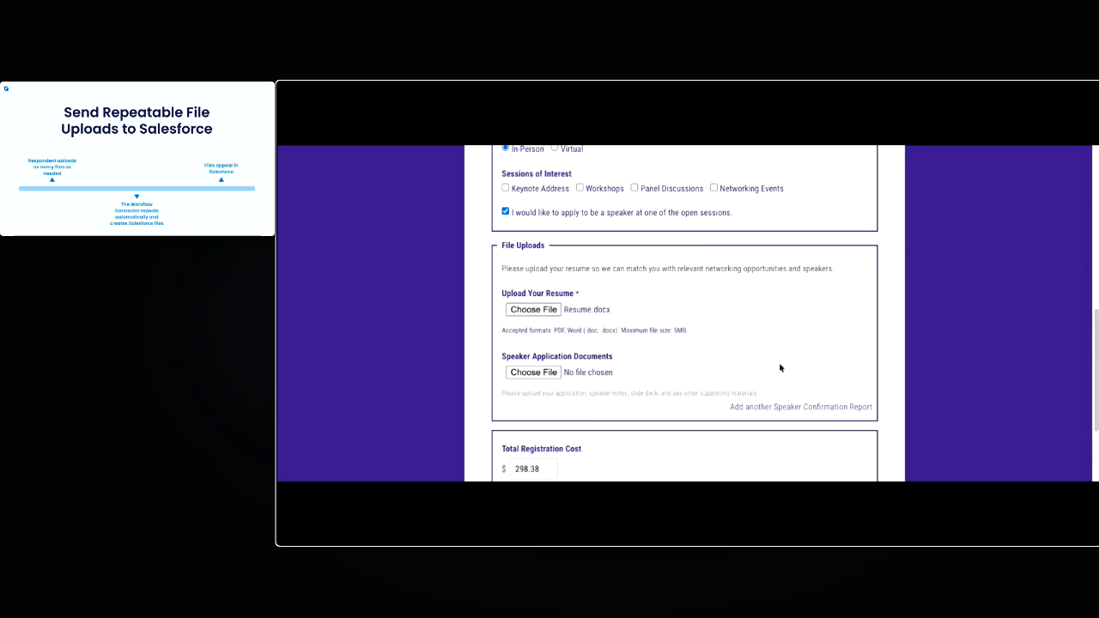
Add three more Speaker Application Documents uploads to the form
scroll(675, 381, "down", 1)
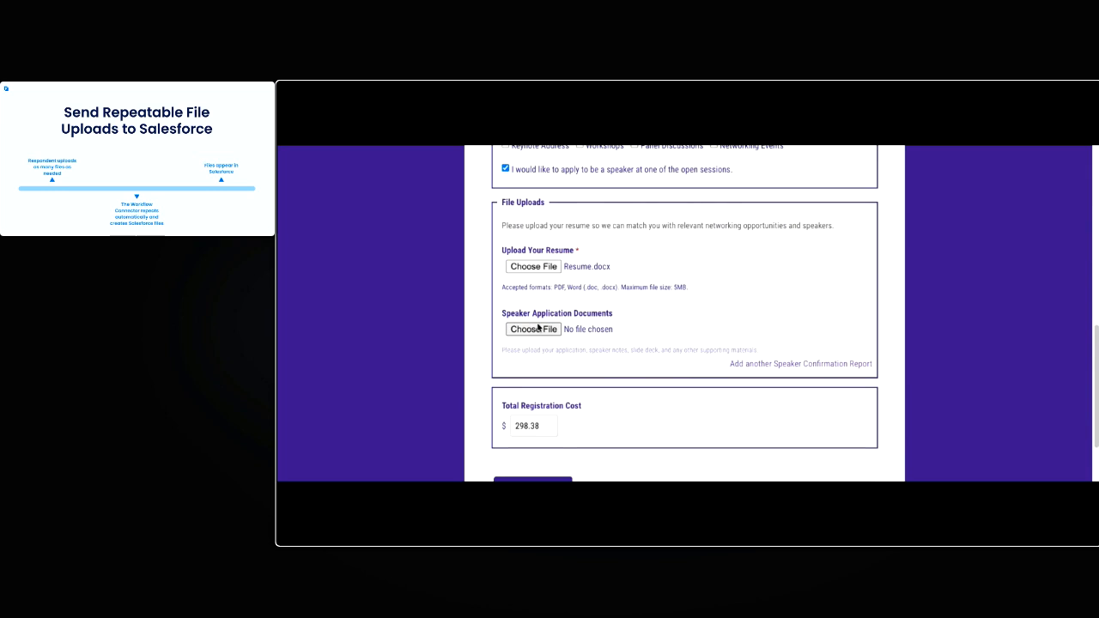
left_click(825, 364)
left_click(827, 419)
scroll(836, 420, "down", 3)
left_click(817, 434)
scroll(606, 328, "up", 1)
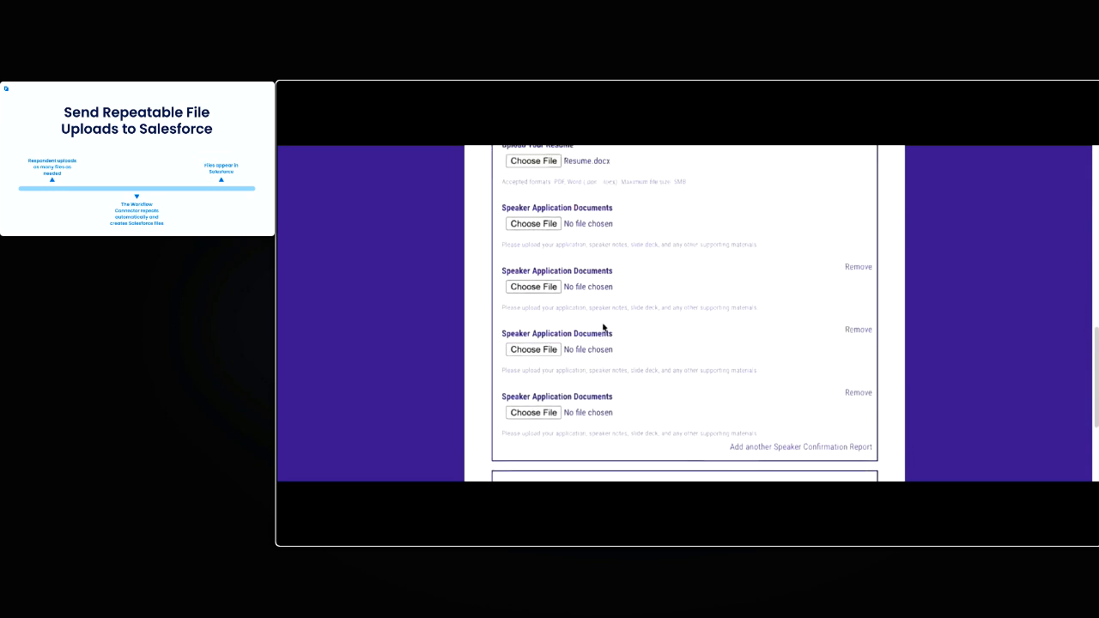
Attach Speaker Application.pdf, Speaker Notes.pdf and Speaker Slides.pptx to the first three speaker document uploads, and submit the registration
left_click(550, 269)
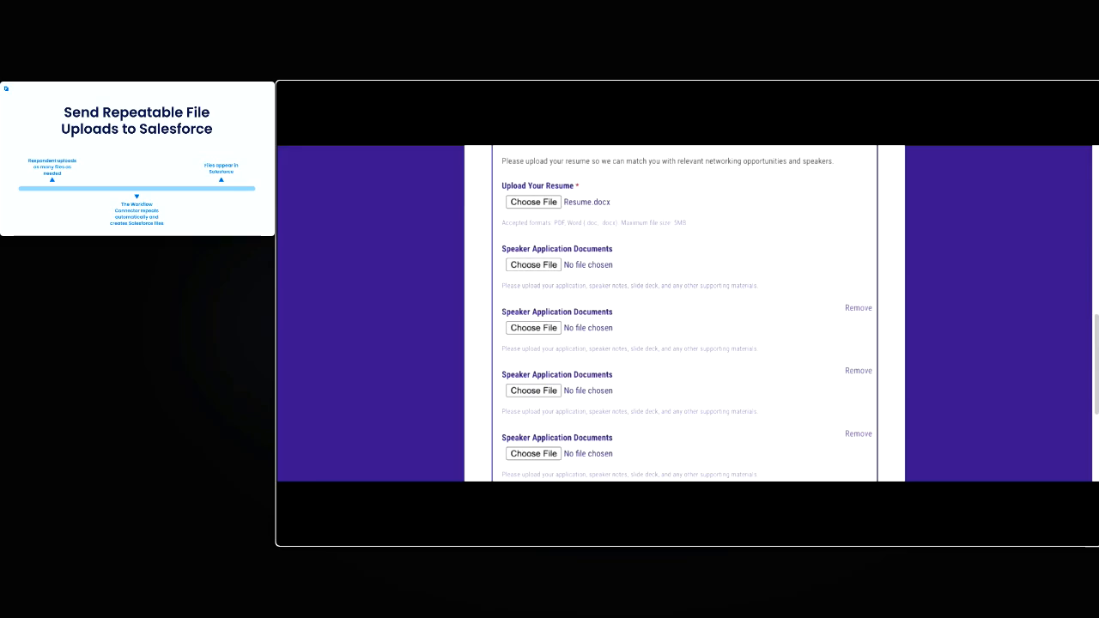
left_click(533, 328)
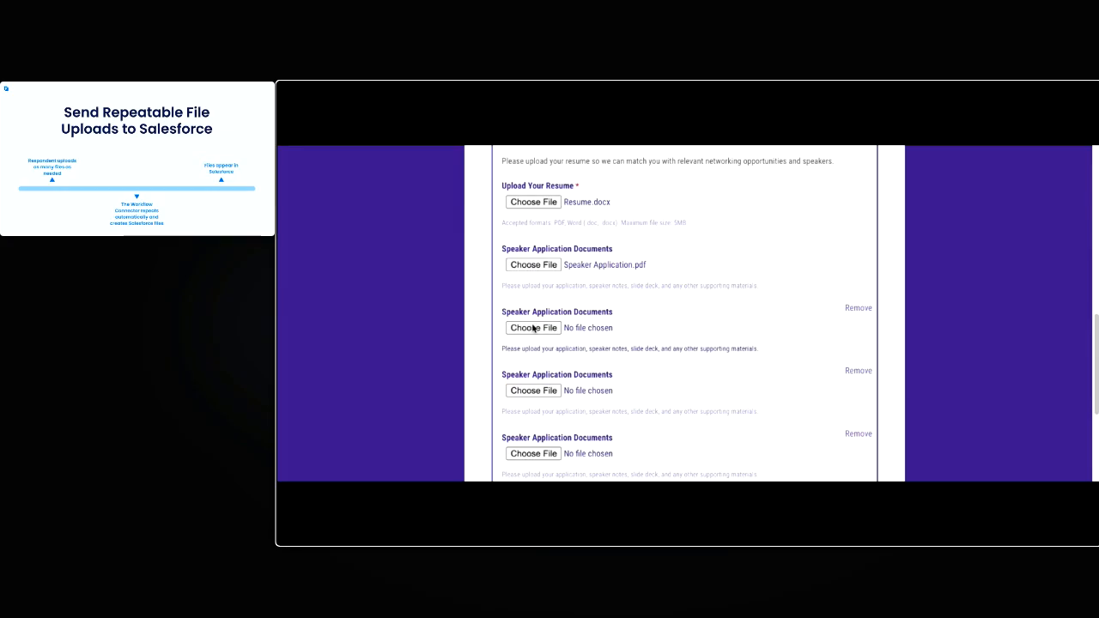
left_click(541, 392)
scroll(768, 335, "down", 1)
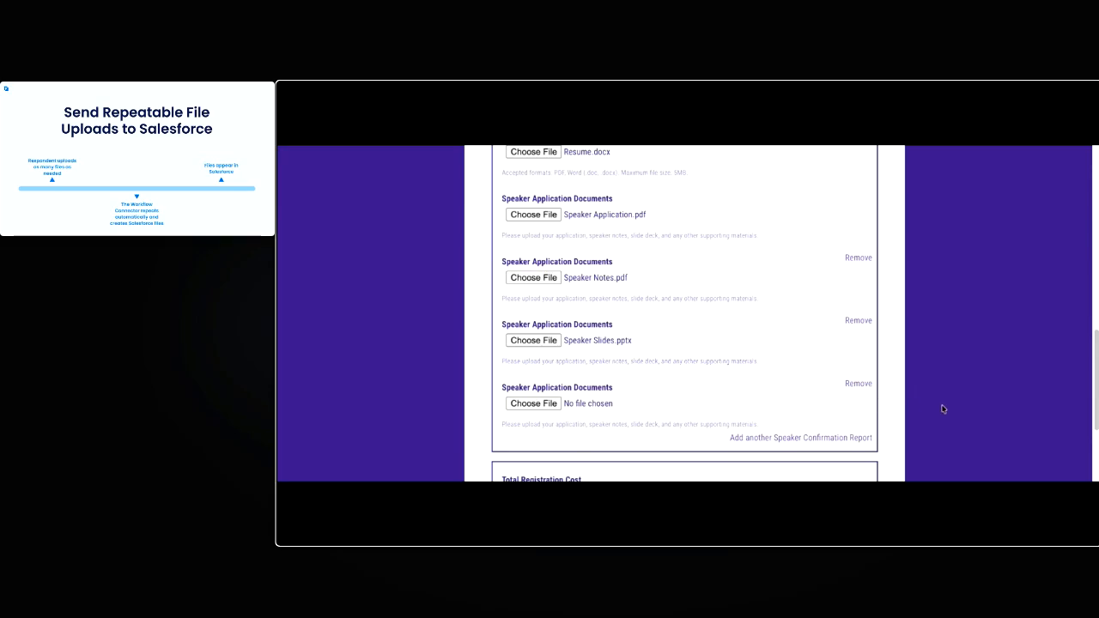
scroll(942, 409, "down", 3)
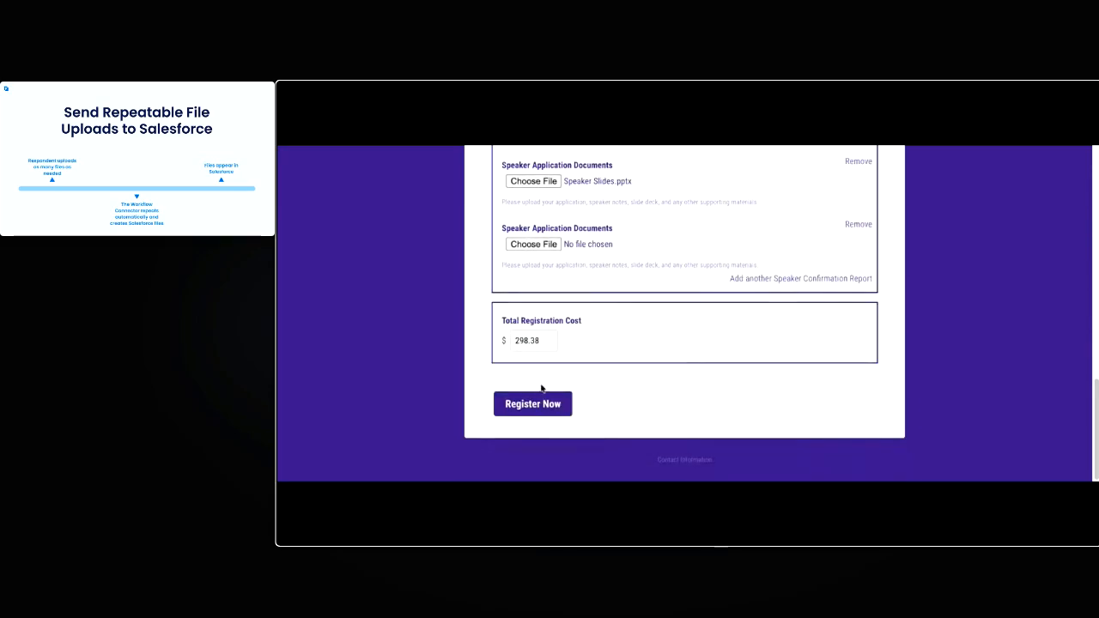
left_click(560, 415)
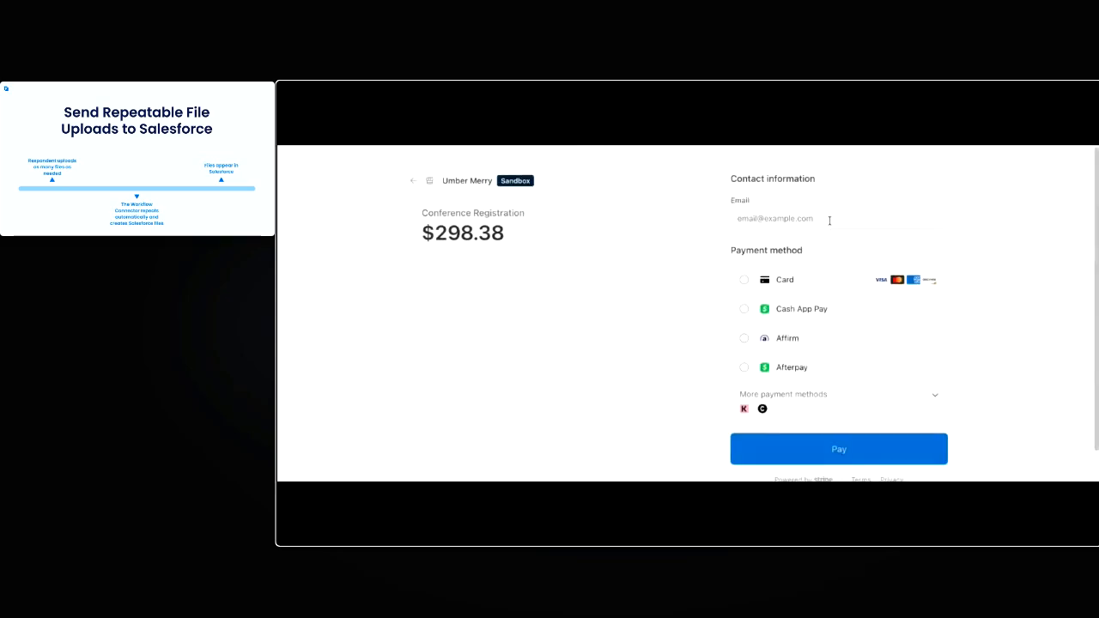
Choose card payment at checkout and enter the contact email, card number, expiry date and security code
left_click(785, 348)
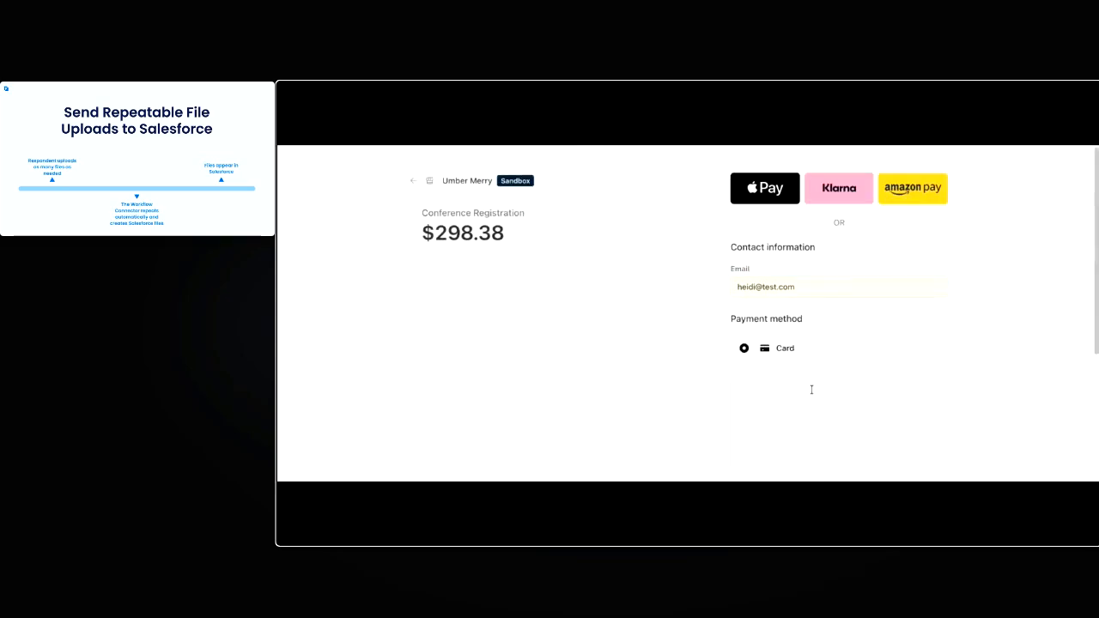
left_click(795, 297)
type("4242424242 4242")
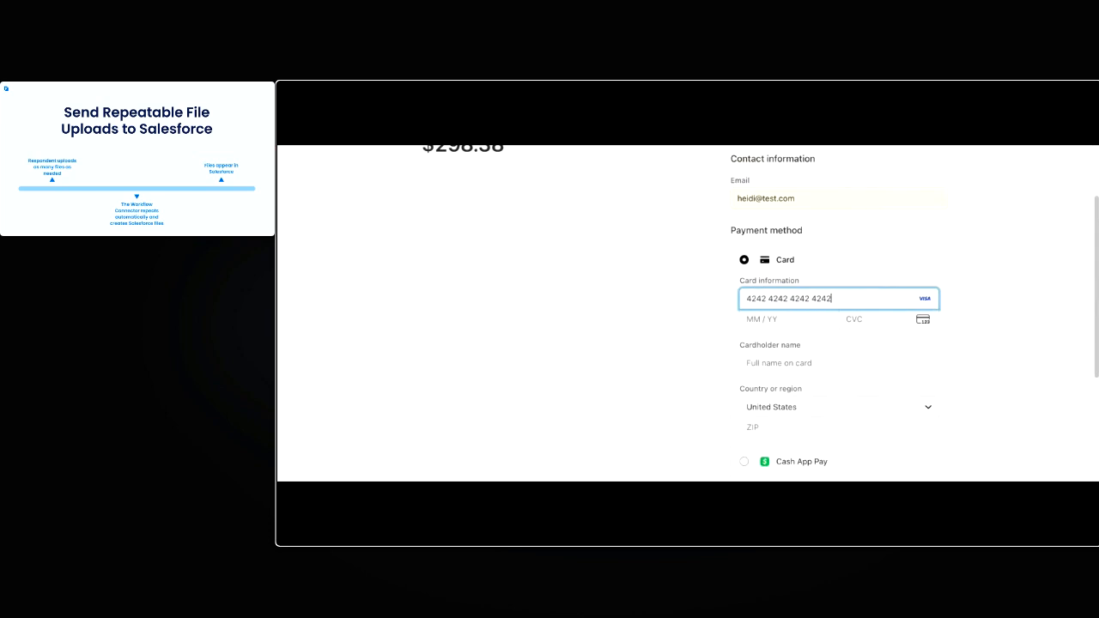
type("0130123")
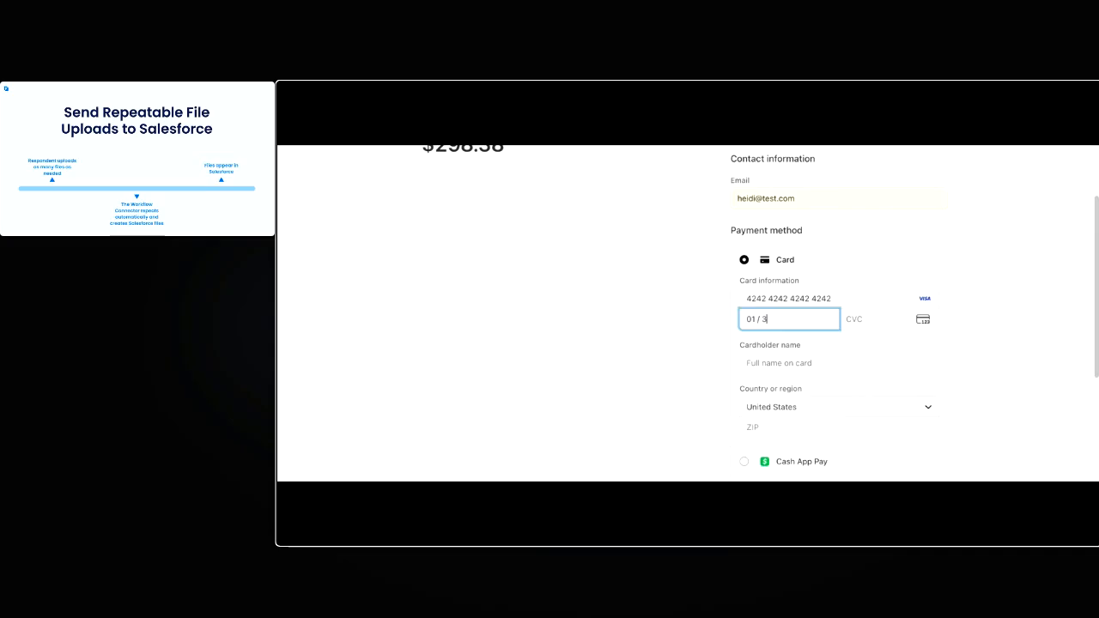
Enter the cardholder's name and ZIP code, and submit the payment
key("Tab")
type("Heidi Test")
left_click(796, 427)
type("90210")
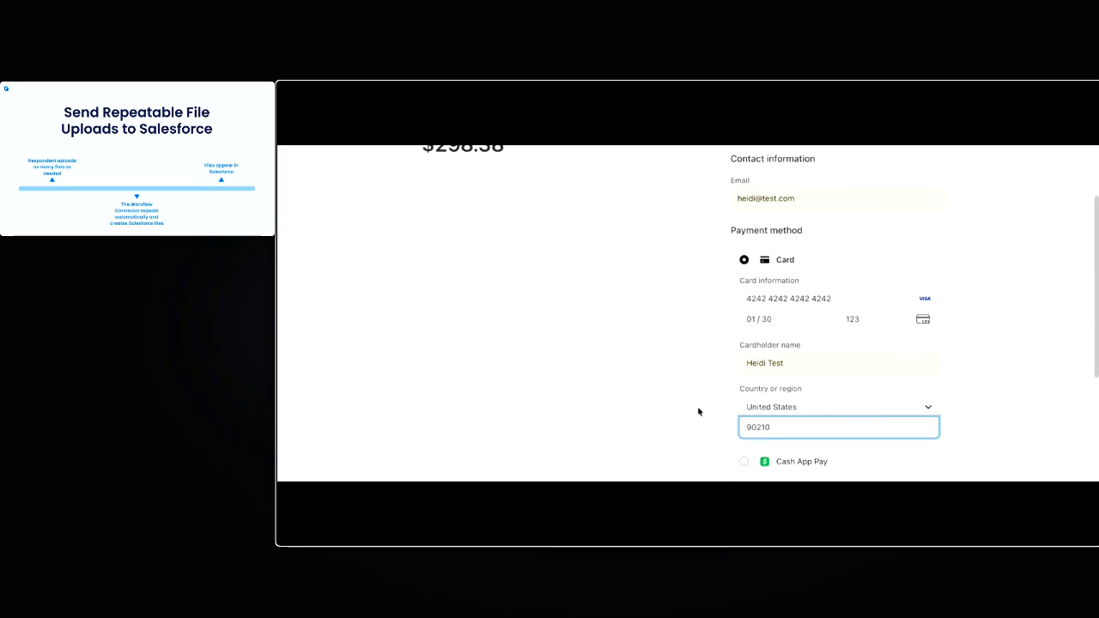
scroll(702, 403, "down", 3)
left_click(842, 420)
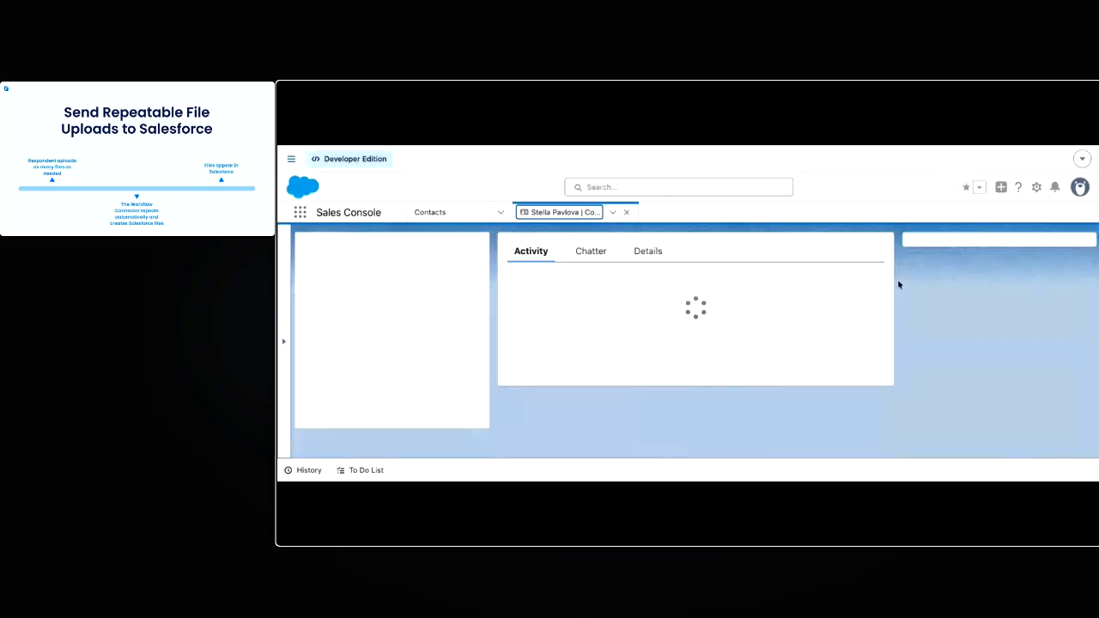
Switch to Salesforce and check the Notes & Attachments on the respondent's contact record
scroll(929, 285, "down", 3)
scroll(929, 283, "down", 3)
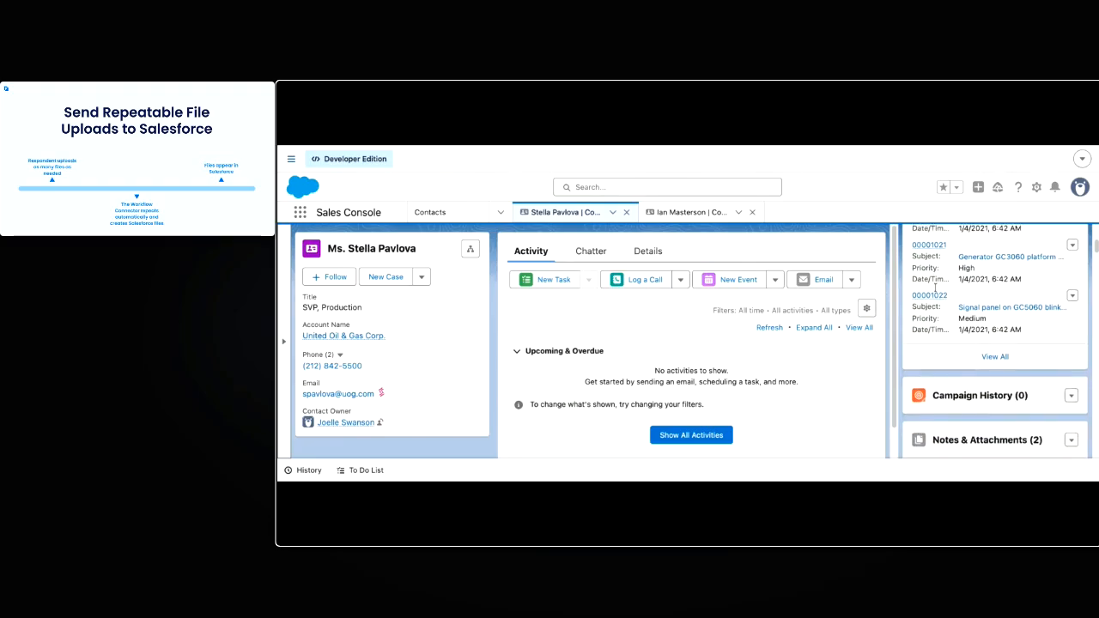
left_click(985, 327)
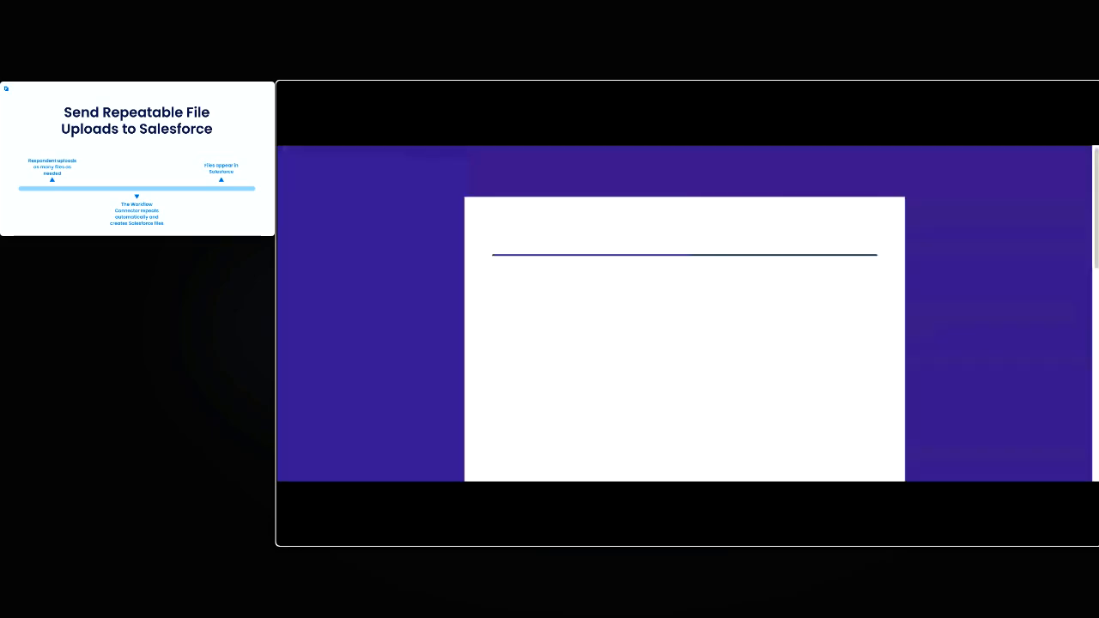
Start a new conference registration with the same respondent's first name, last name and email address
left_click(638, 328)
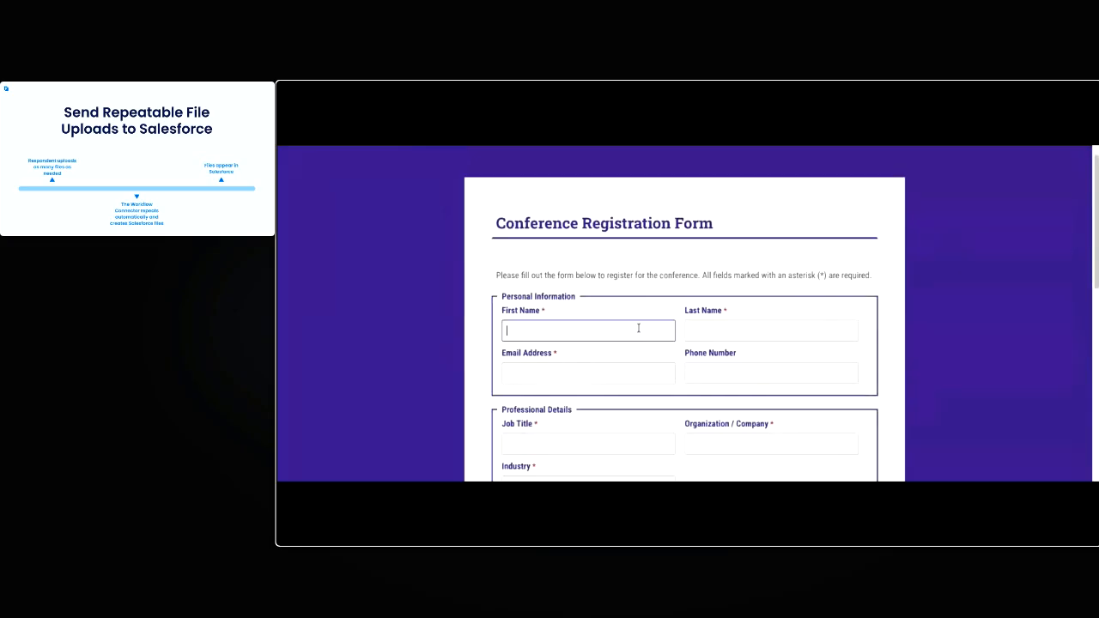
left_click(761, 330)
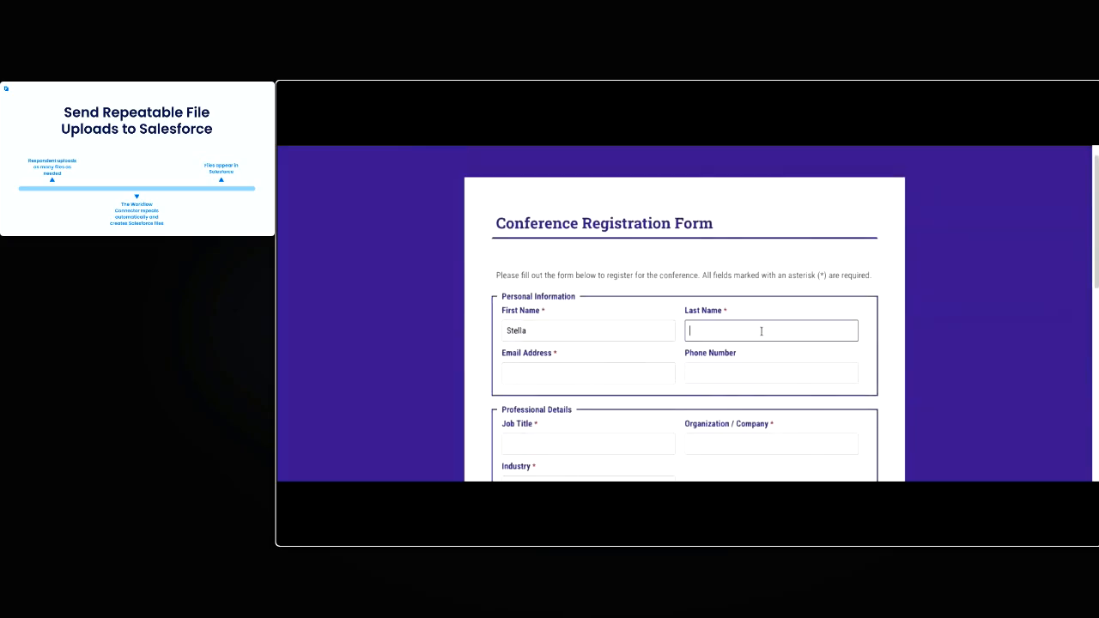
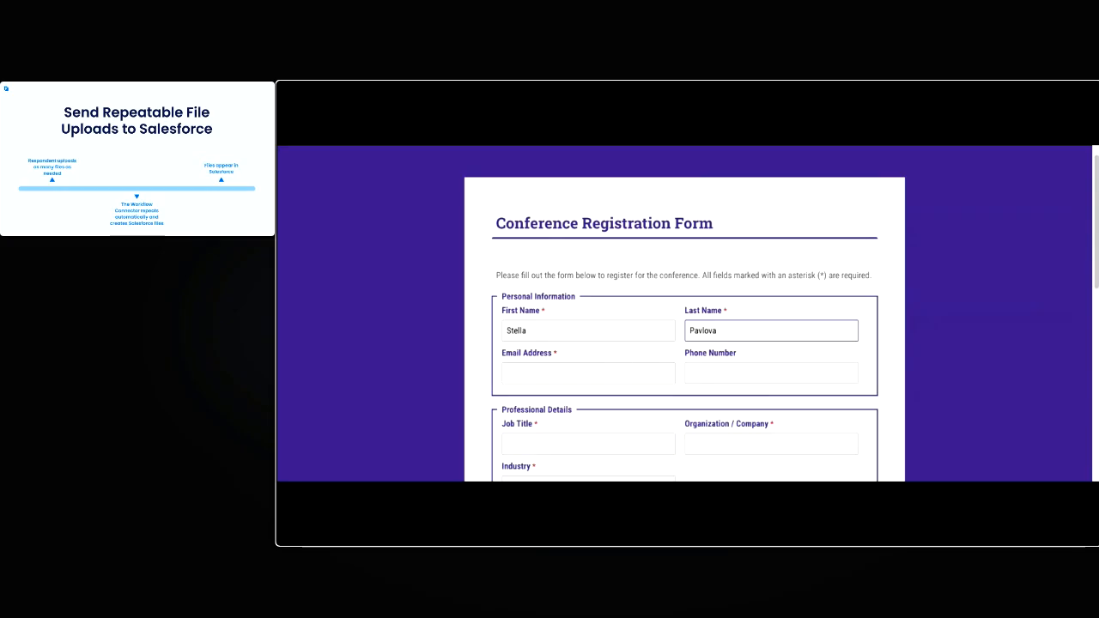
left_click(616, 366)
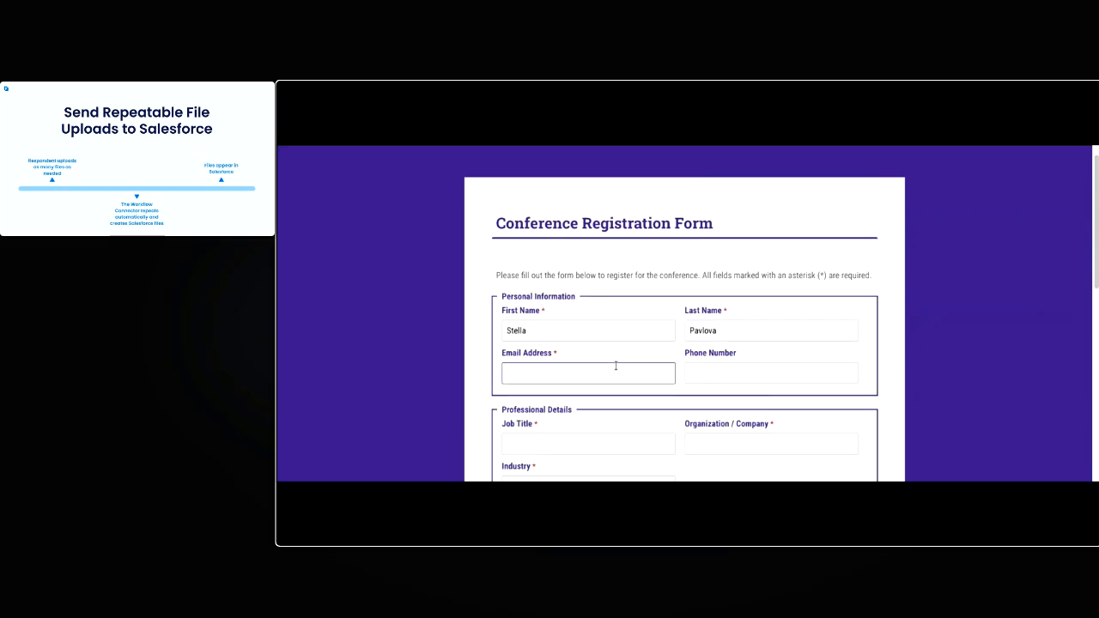
left_click(615, 407)
Set the job title to Professor of Engineering, the organization to Mount Olympus and the industry to Technology
scroll(619, 404, "down", 3)
left_click(515, 248)
type("Professor of Engineering")
left_click(734, 245)
type("Mount Olympus")
left_click(668, 290)
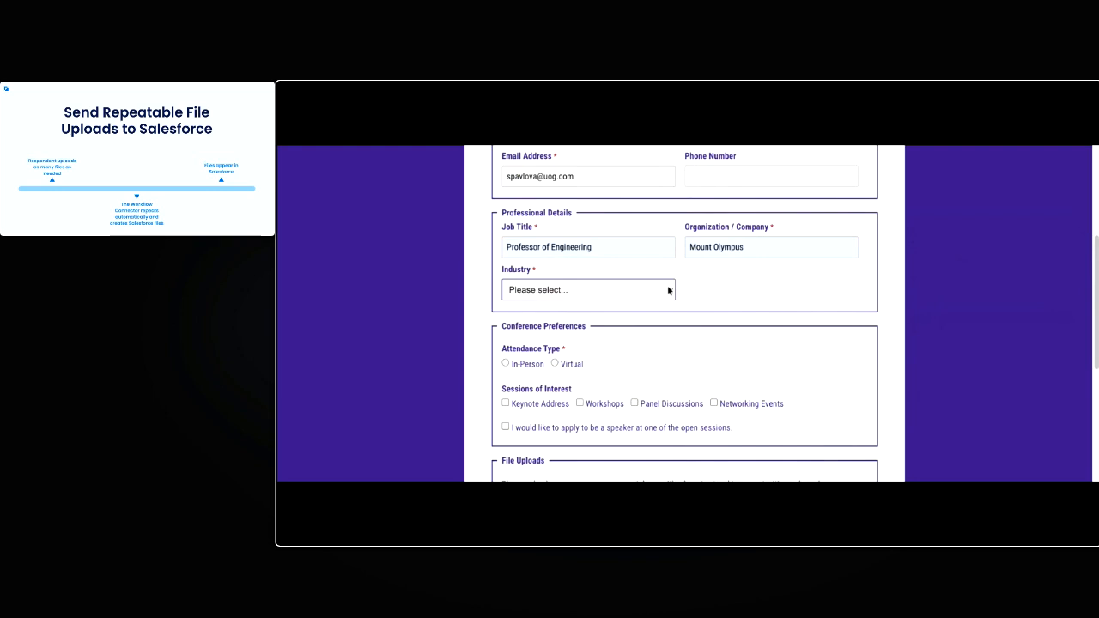
left_click(620, 307)
Select In-Person attendance and the option to apply as a speaker at an open session
scroll(515, 343, "down", 1)
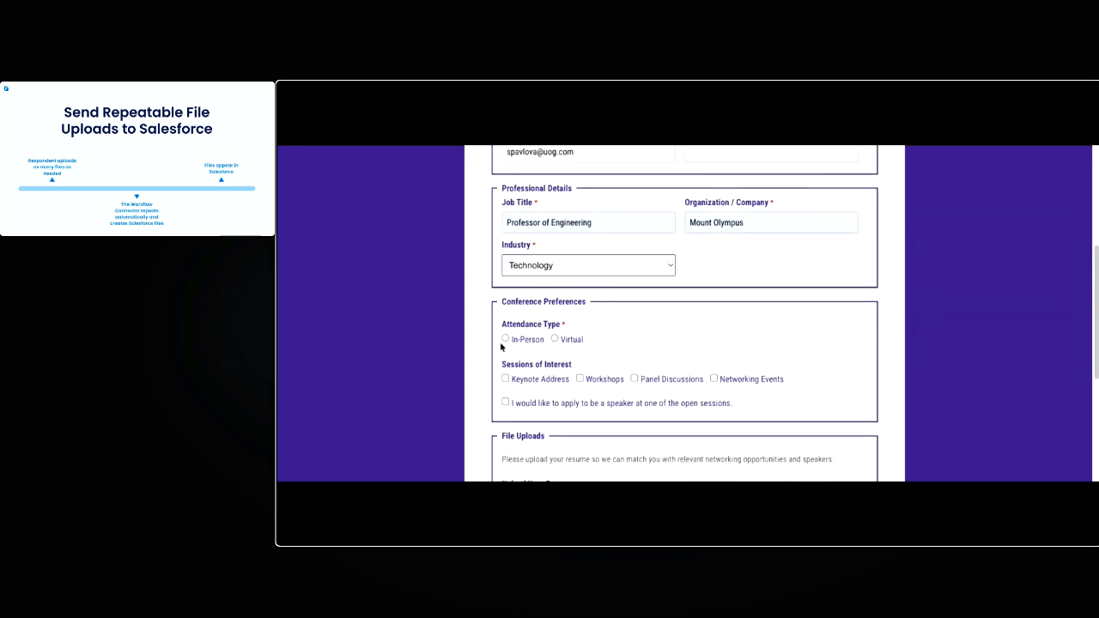
left_click(502, 345)
left_click(505, 340)
scroll(593, 292, "down", 1)
scroll(598, 289, "down", 1)
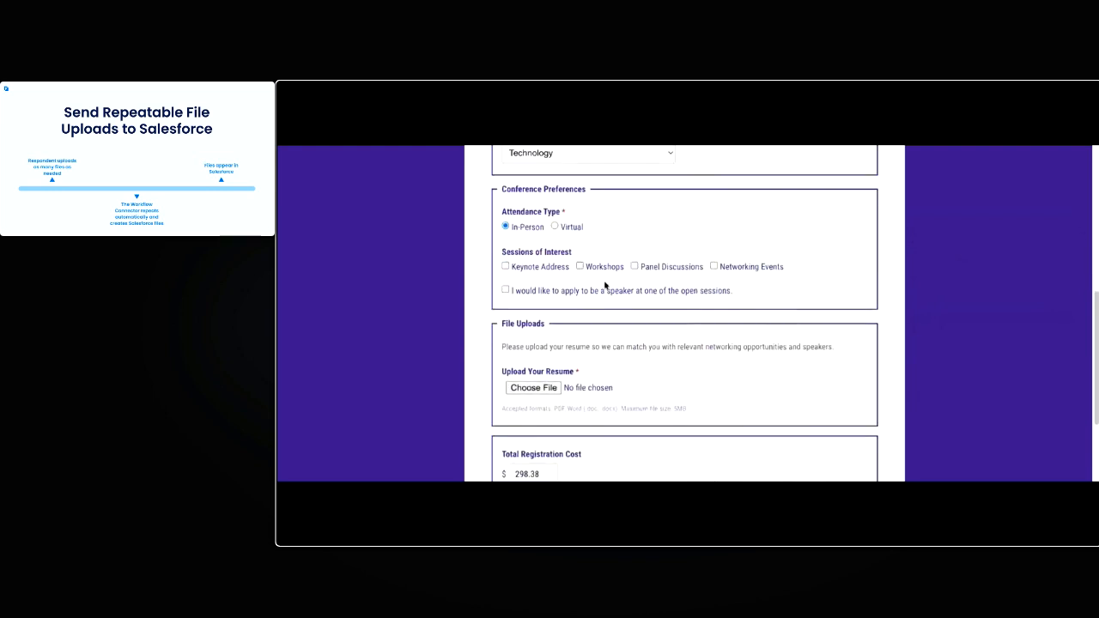
left_click(506, 291)
Attach Resume.docx as the resume, and Speaker Application.pdf and Speaker Notes.pdf as the first two speaker documents
scroll(581, 317, "down", 1)
scroll(580, 317, "down", 1)
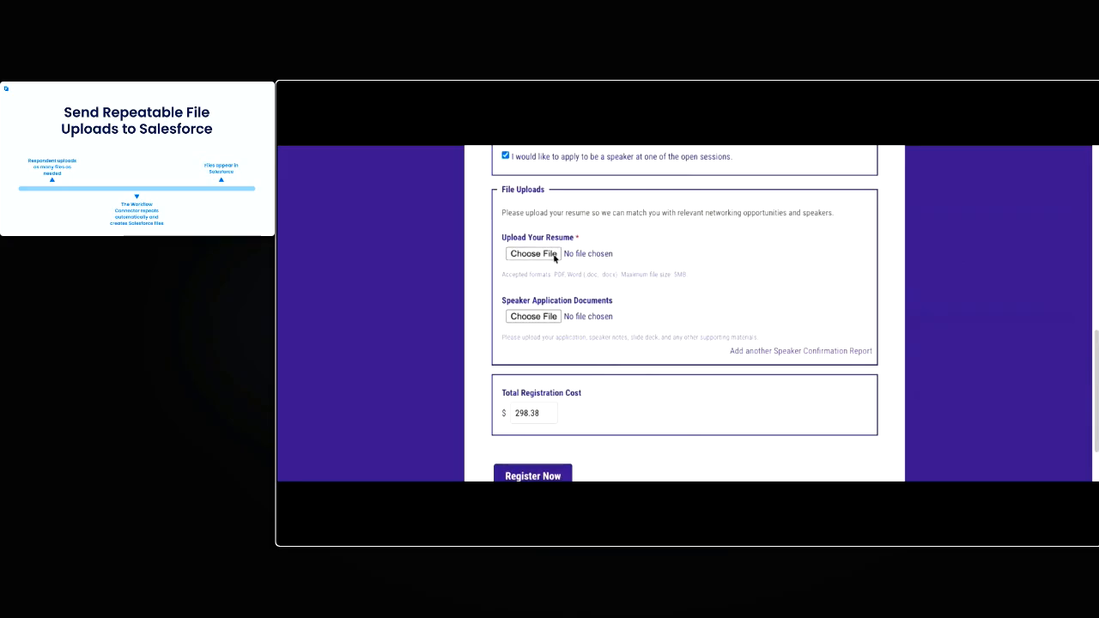
left_click(554, 255)
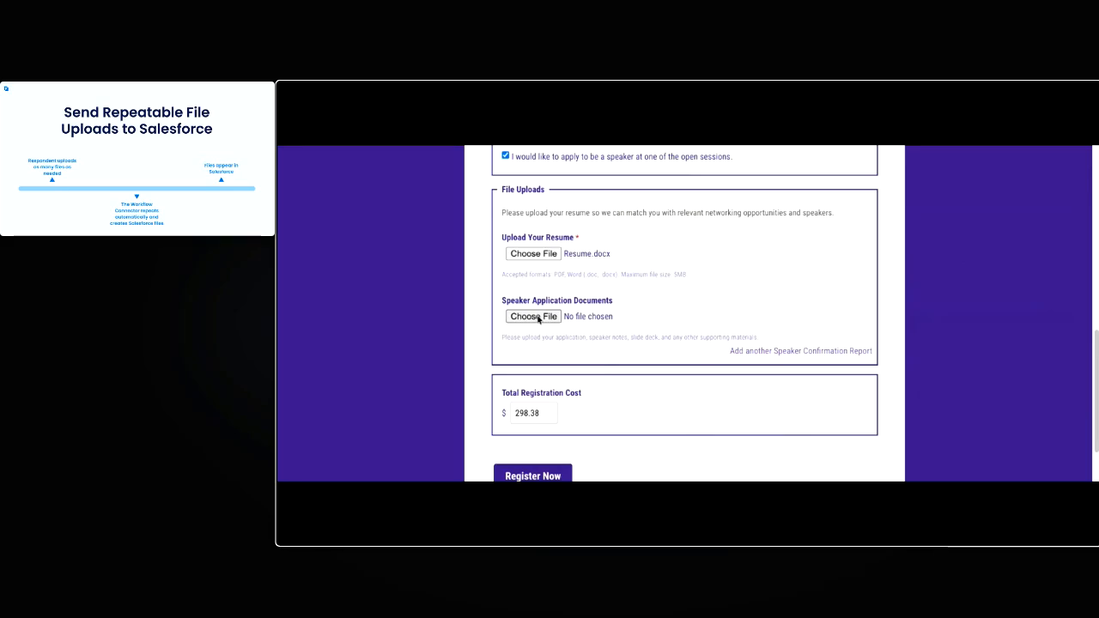
left_click(534, 317)
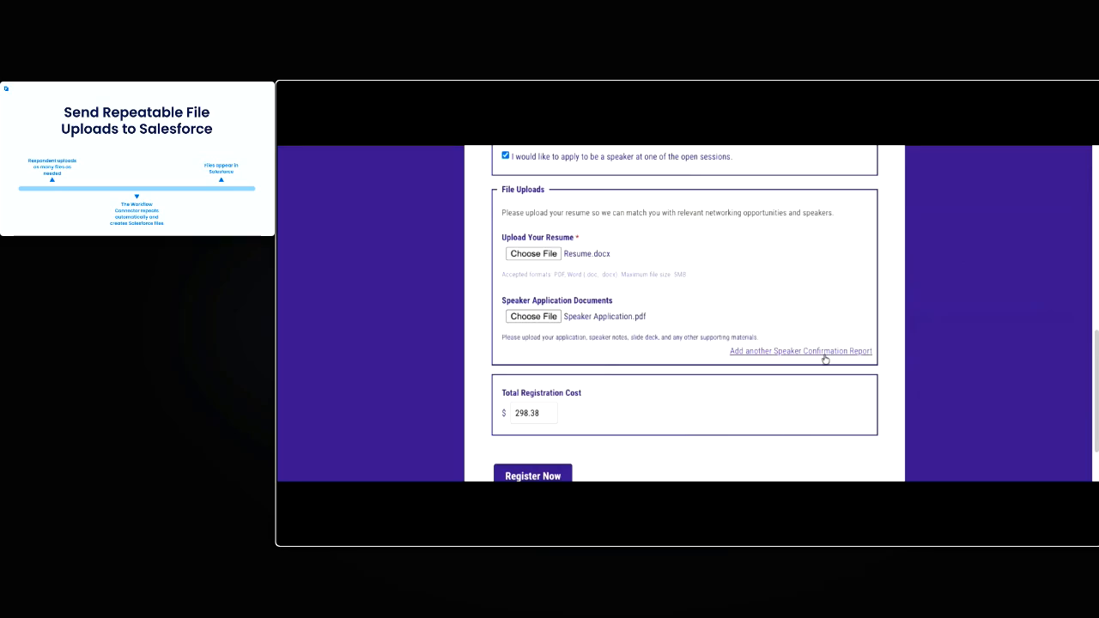
left_click(755, 352)
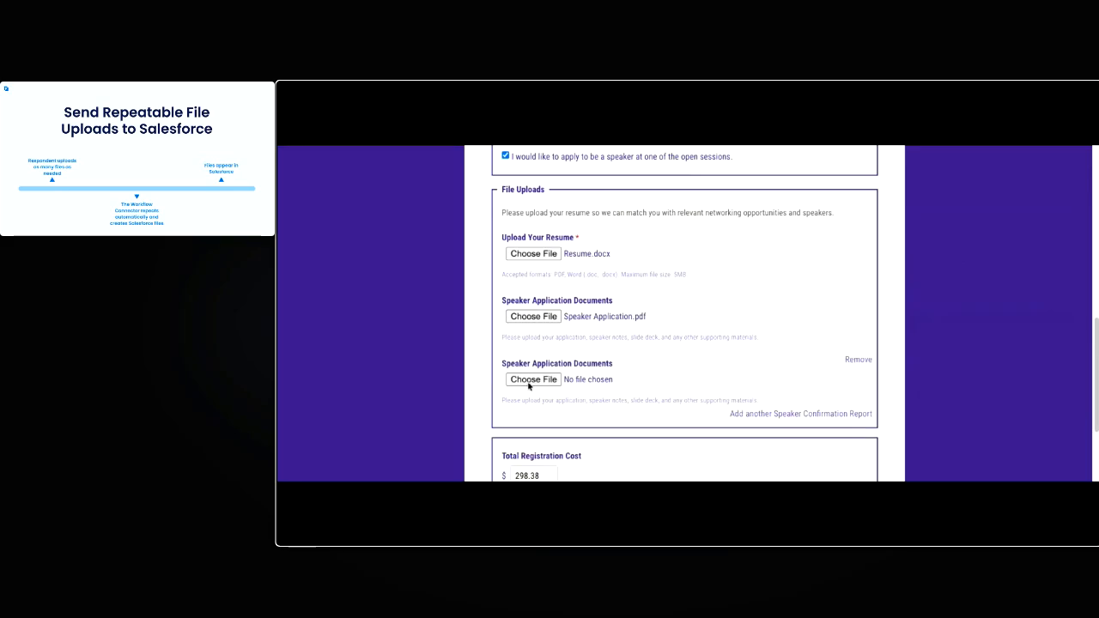
left_click(528, 385)
Add a third speaker document upload, attach a file to it, and submit the registration
scroll(756, 393, "down", 3)
left_click(777, 371)
left_click(548, 342)
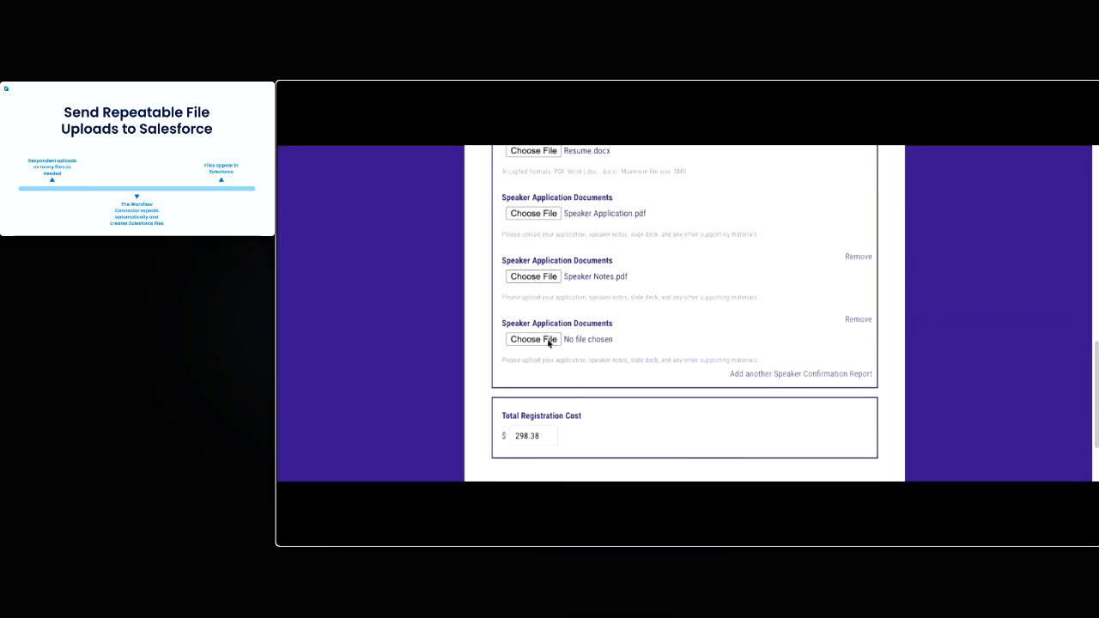
scroll(959, 360, "down", 2)
left_click(560, 413)
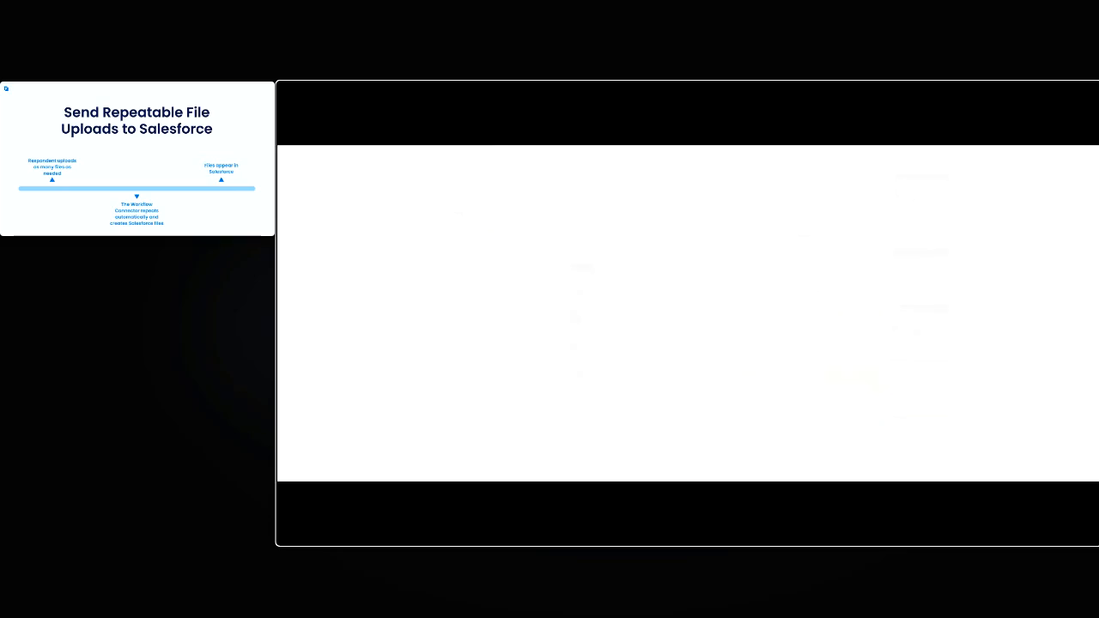
Fill in the contact email, choose card payment, and enter the card number, expiry date and security code
left_click(819, 287)
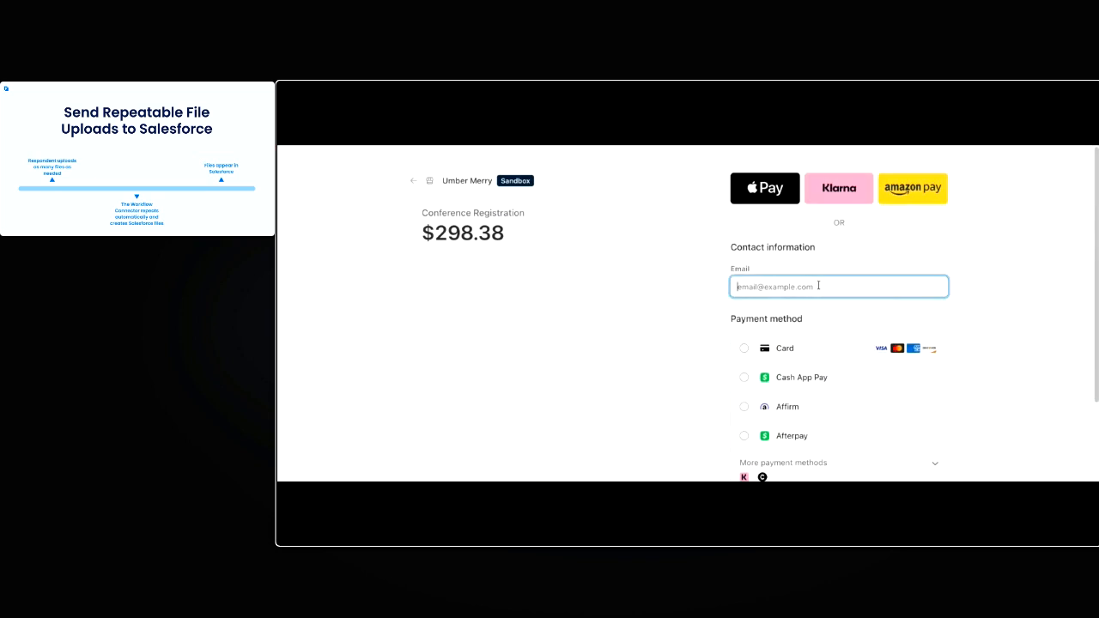
left_click(802, 353)
scroll(800, 378, "down", 1)
left_click(779, 310)
type("4242")
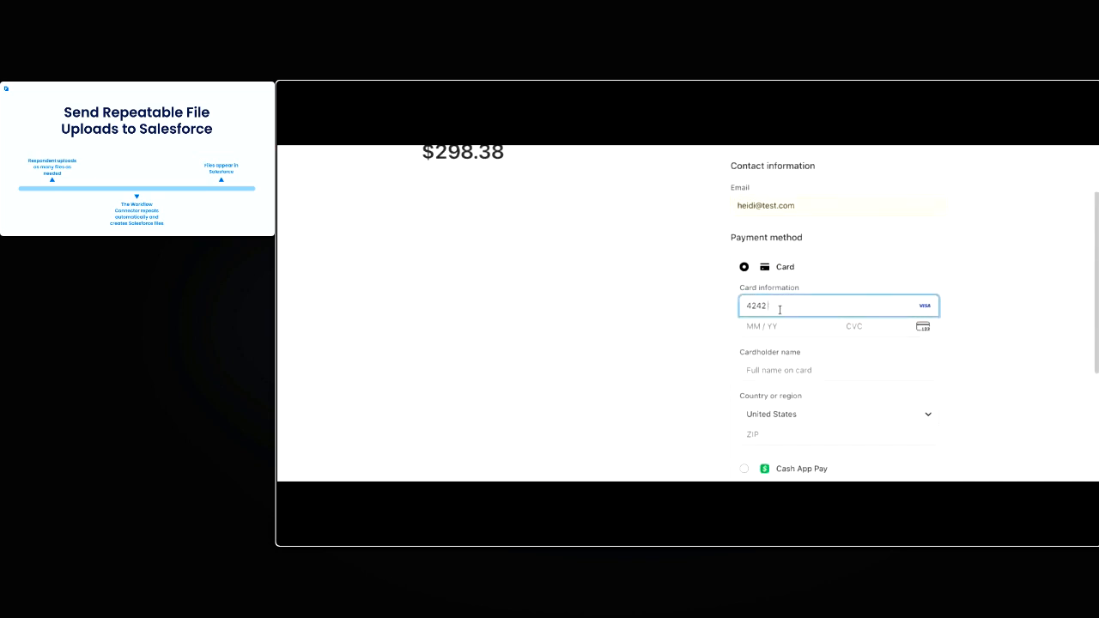
type(" 4242 4242 4242")
left_click(788, 320)
type("0130123")
key("Tab")
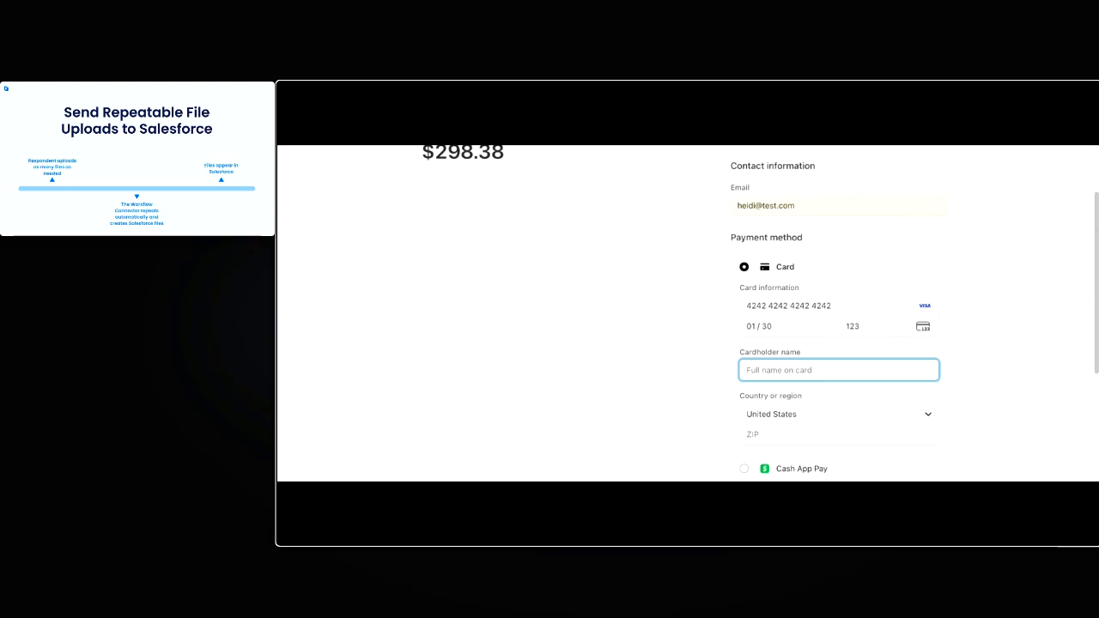
Enter the cardholder name and ZIP code, and submit the conference registration payment
type("Heidi Test")
left_click(838, 428)
type("90210")
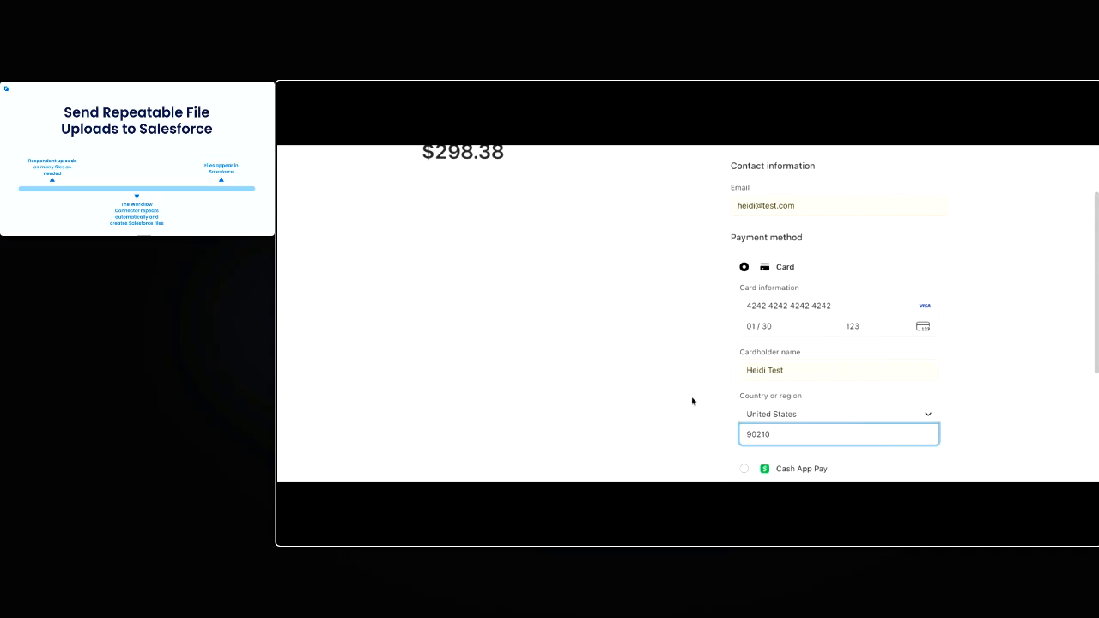
left_click(712, 383)
scroll(775, 407, "down", 3)
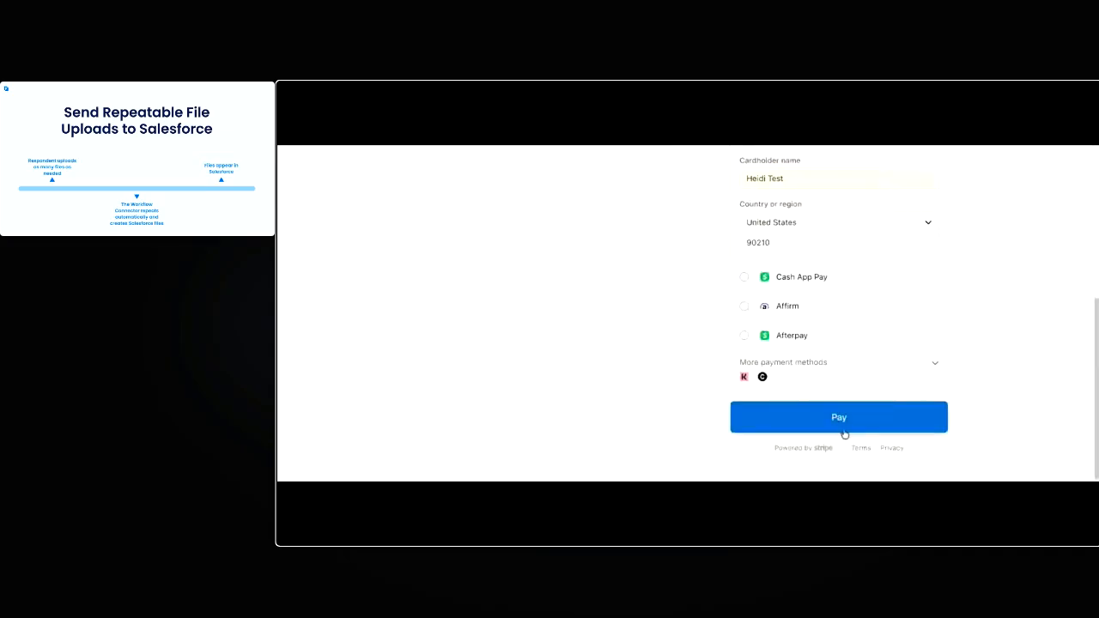
left_click(854, 424)
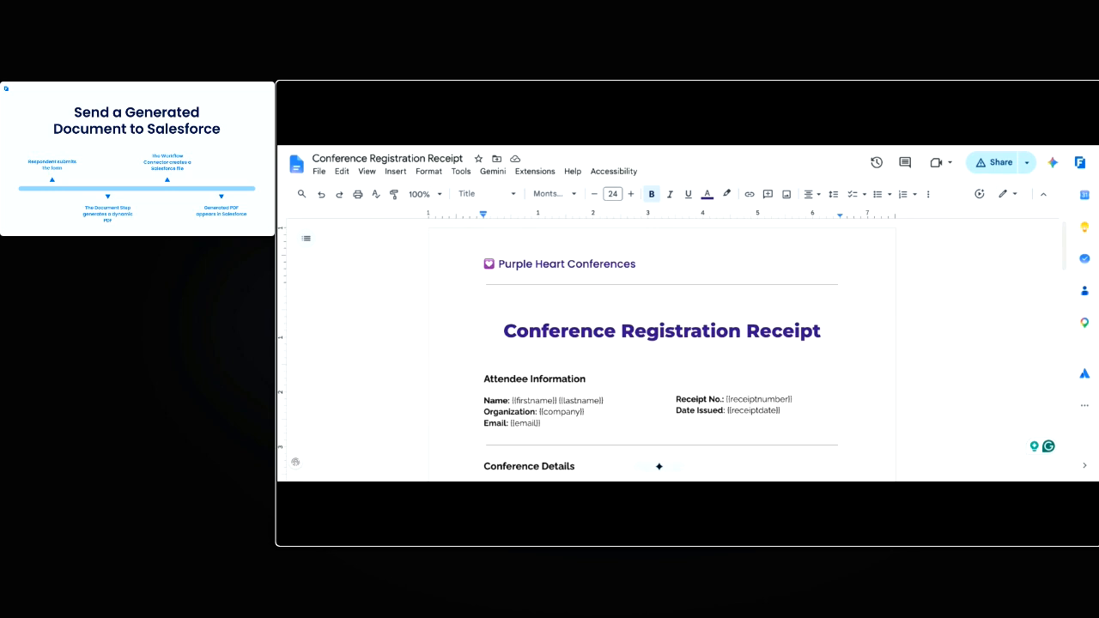
Review the merge tags in the Conference Registration Receipt template in Google Docs and its download format options
scroll(526, 320, "down", 2)
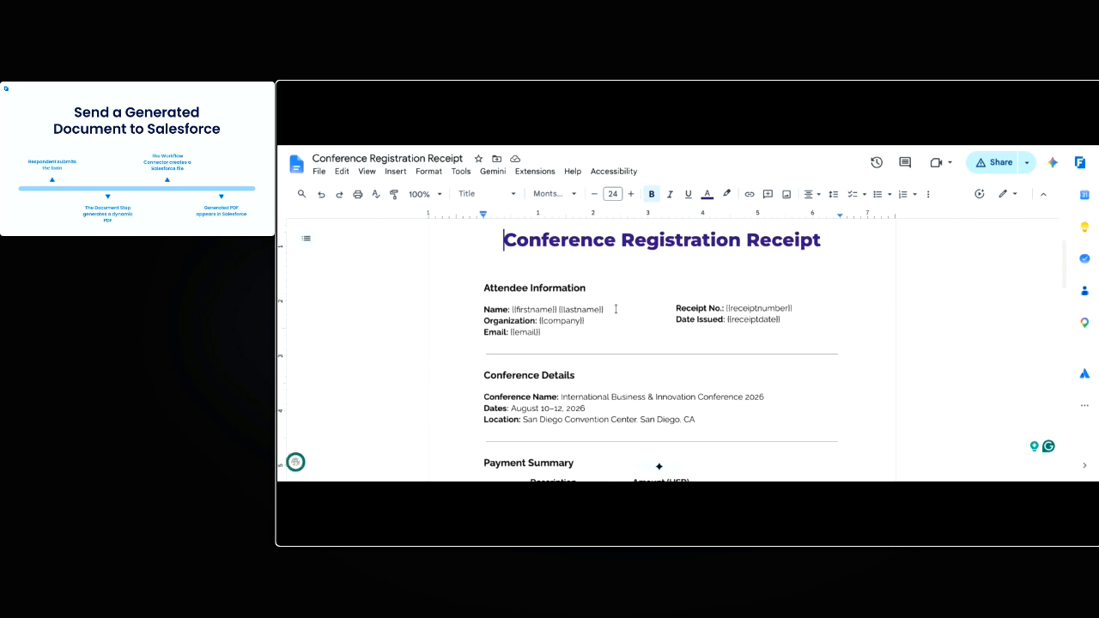
scroll(618, 333, "down", 2)
scroll(618, 333, "down", 4)
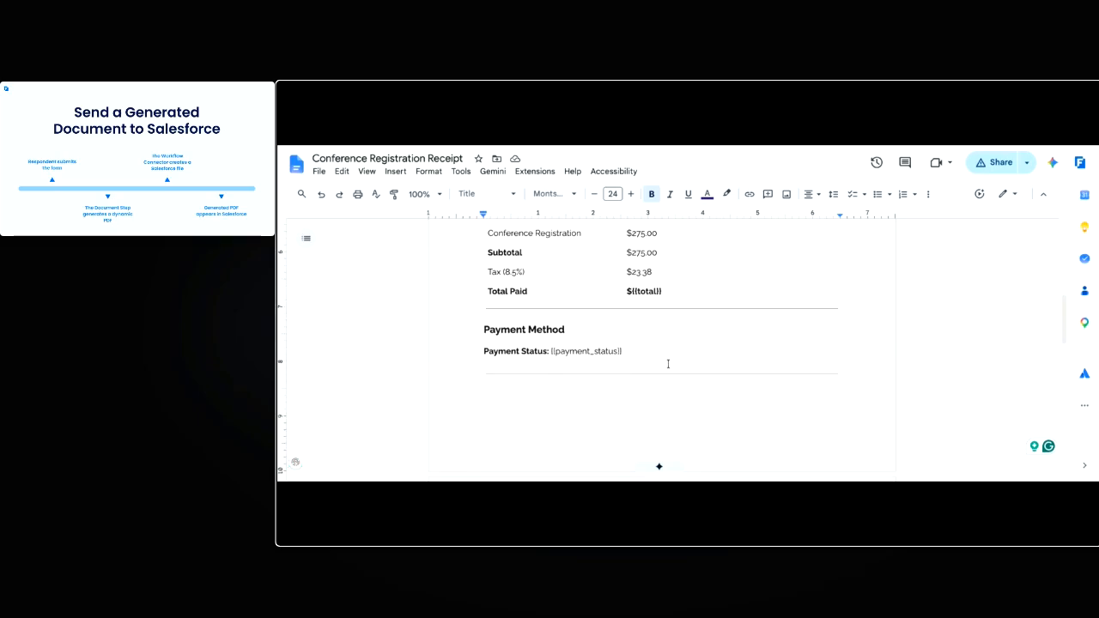
scroll(721, 321, "up", 2)
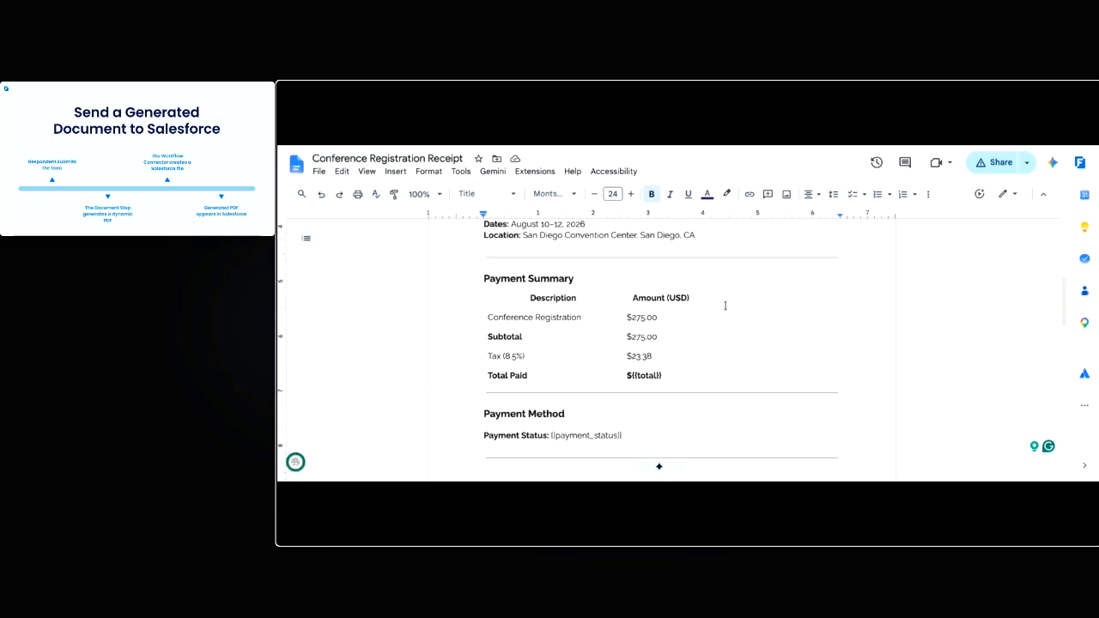
scroll(734, 314, "up", 2)
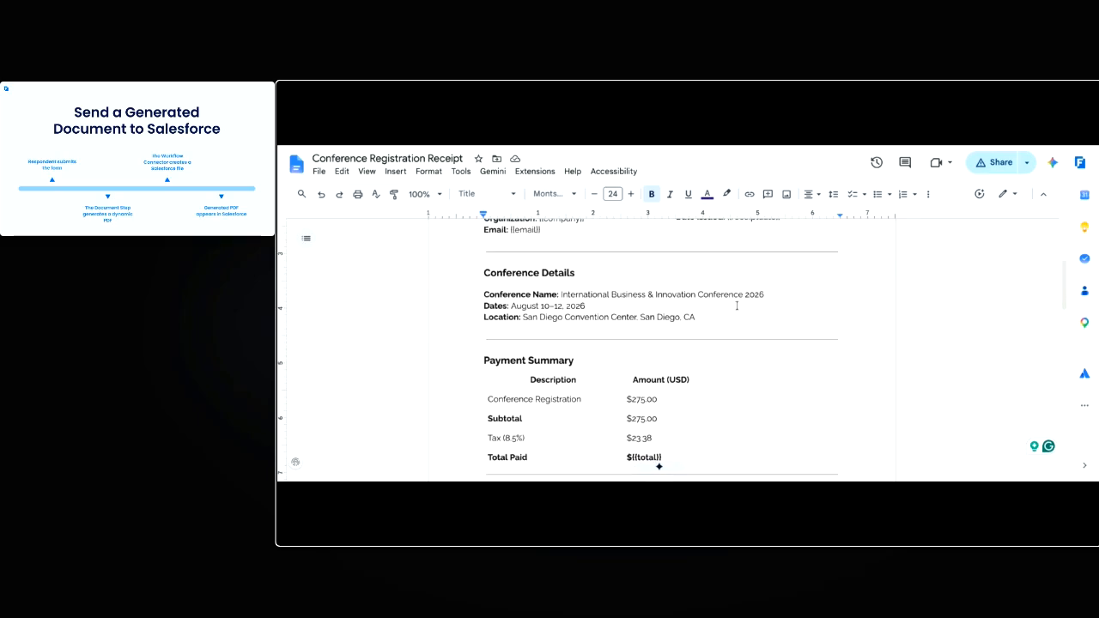
left_click(320, 172)
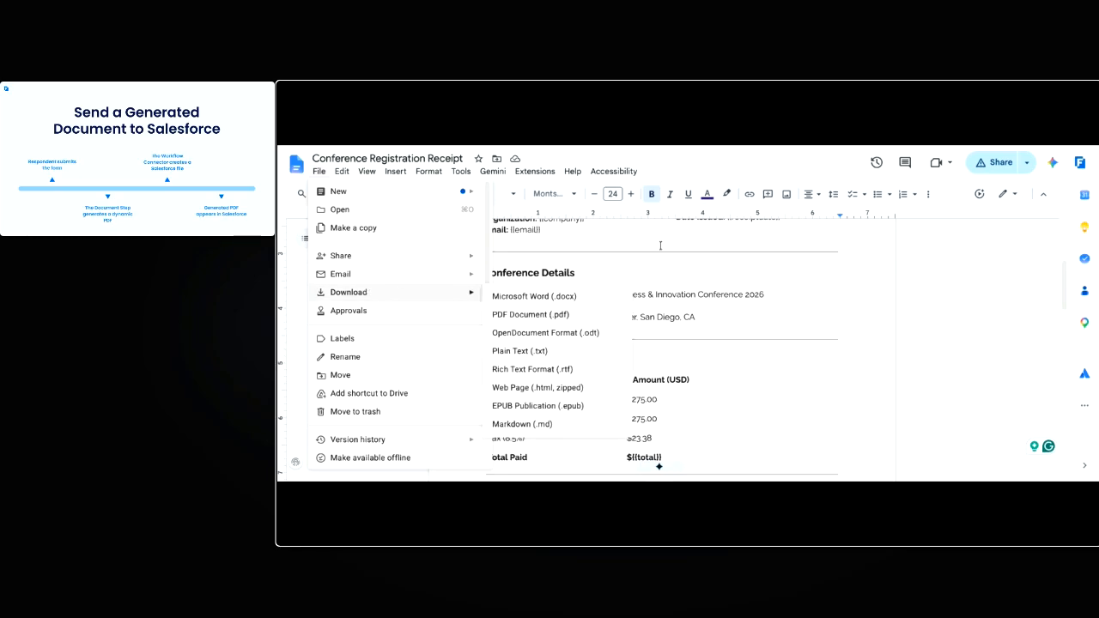
left_click(728, 172)
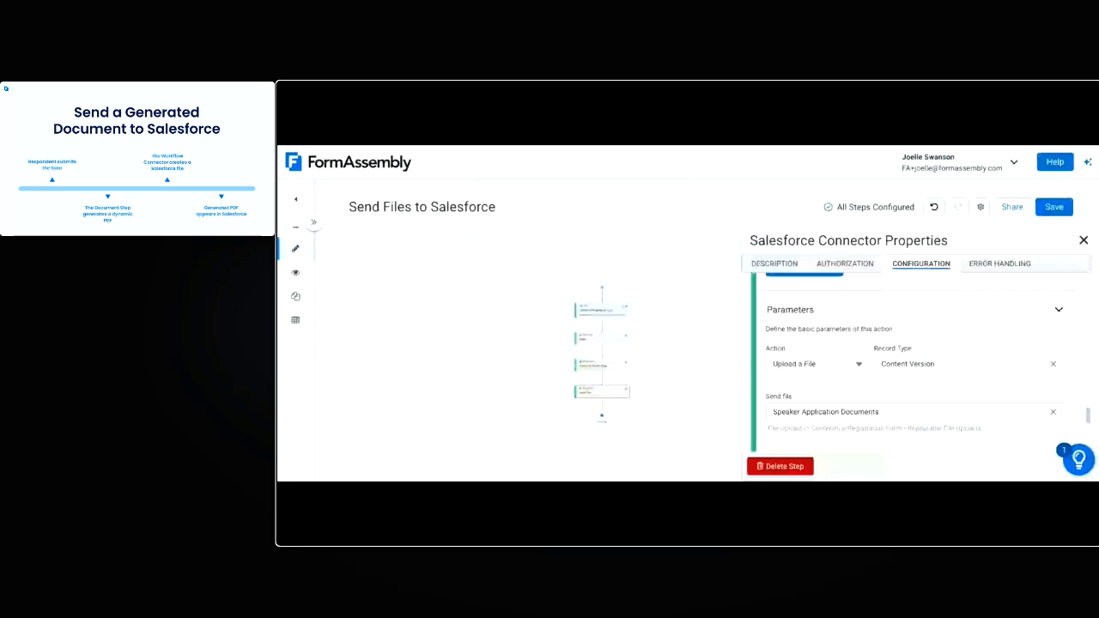
Close the Salesforce connector's properties and insert a Document step between the page redirect and the Salesforce connector
left_click(1083, 240)
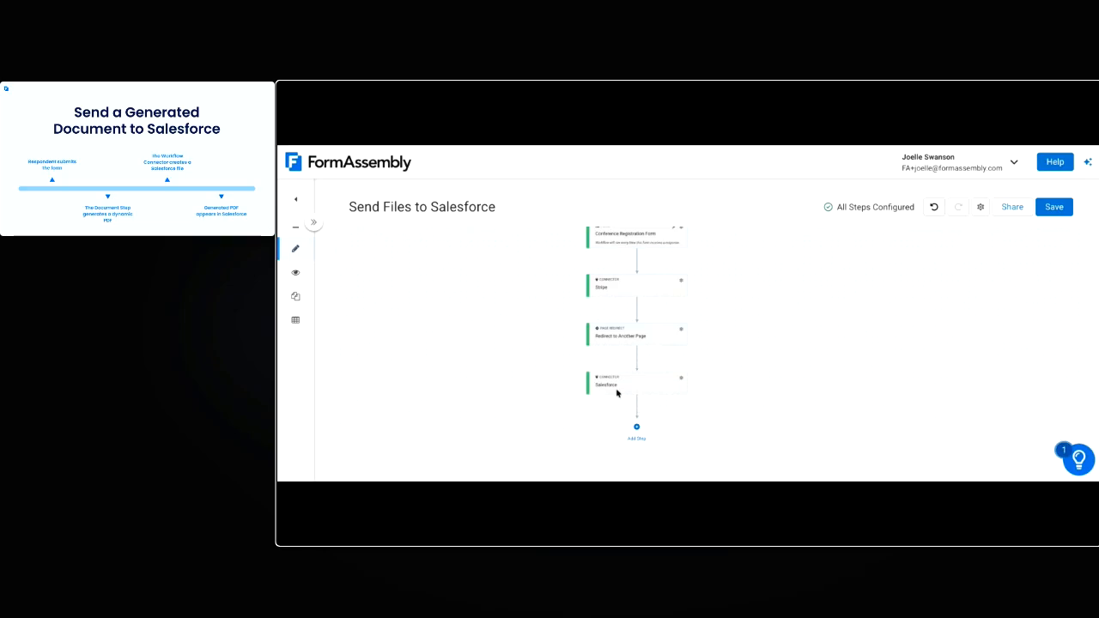
left_click(639, 362)
left_click(640, 379)
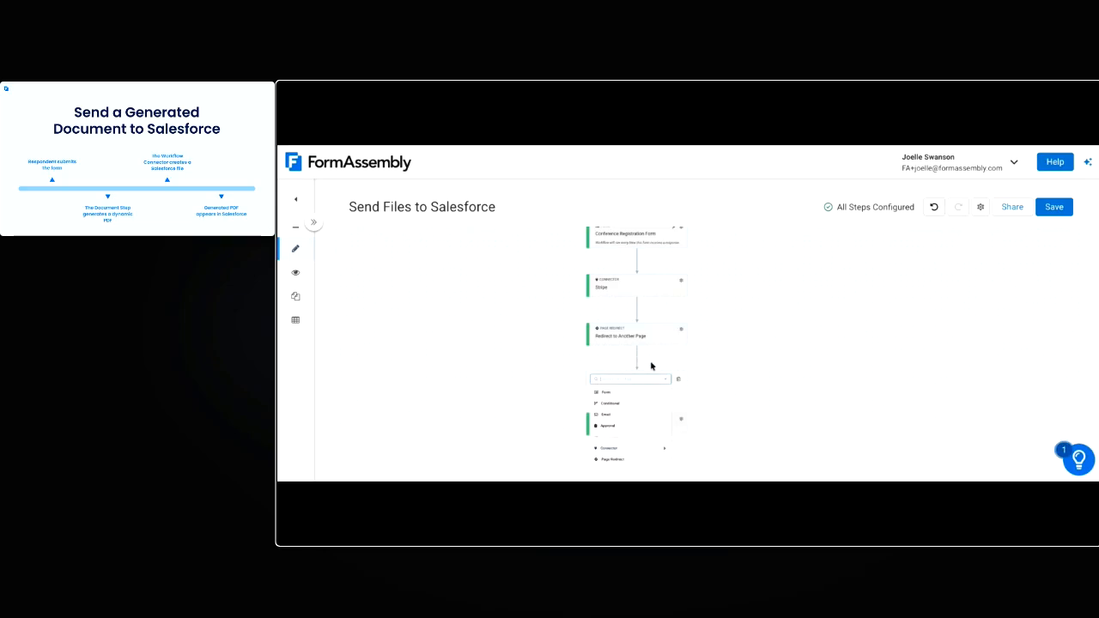
left_click_drag(651, 364, 648, 291)
left_click(645, 304)
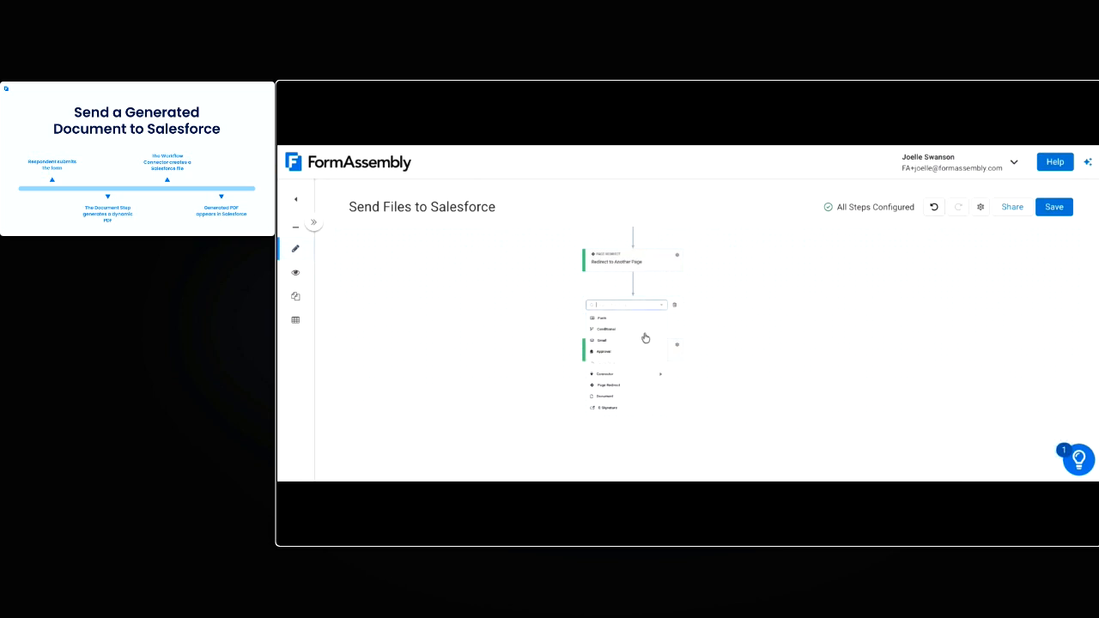
left_click(634, 397)
Upload Conference Registration Receipt.docx as the Document step's template
left_click(845, 267)
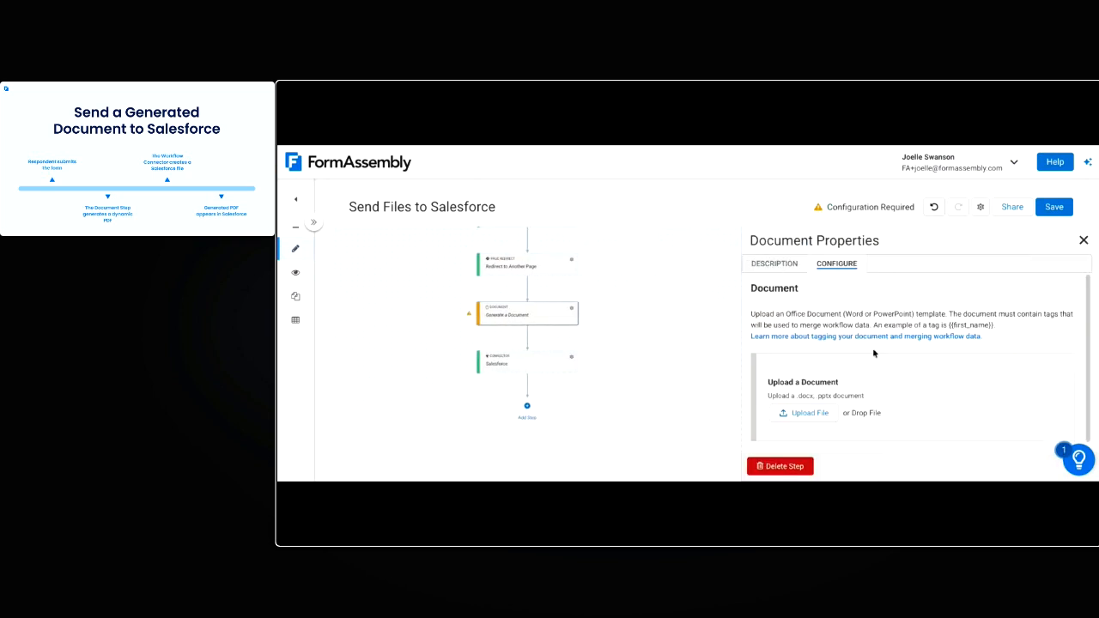
scroll(876, 351, "down", 1)
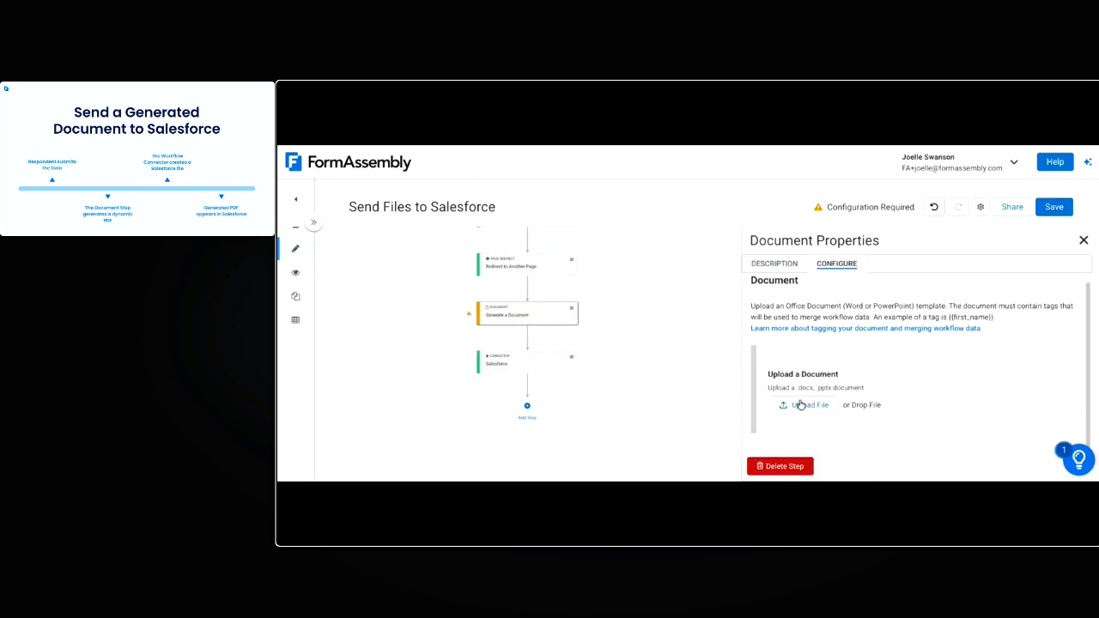
left_click(801, 404)
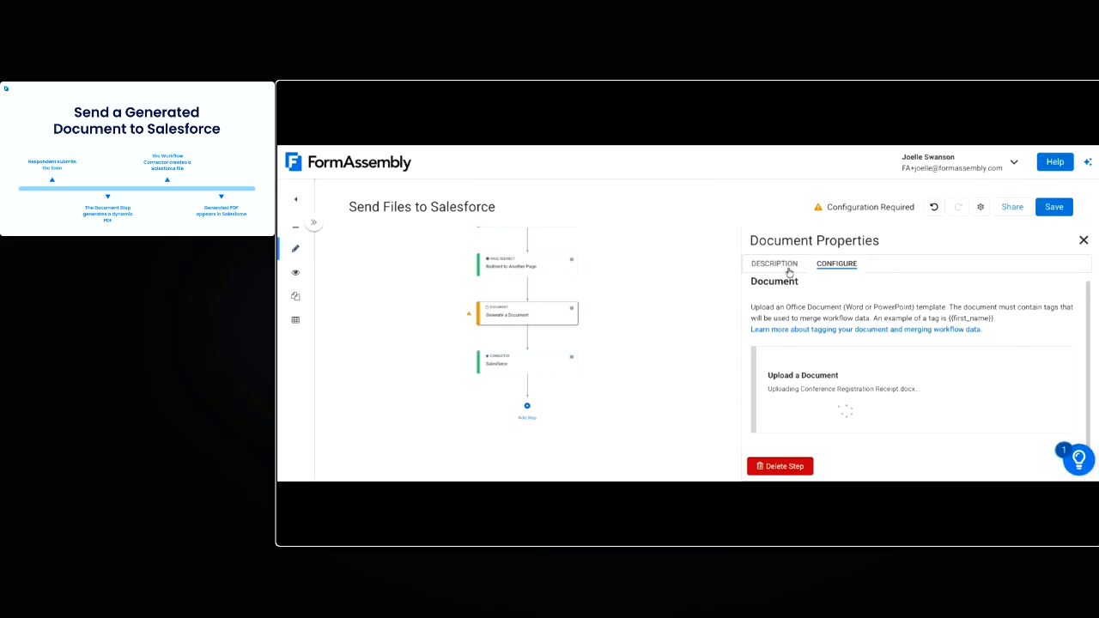
Rename the Document step as Receipt
left_click(789, 266)
left_click(789, 401)
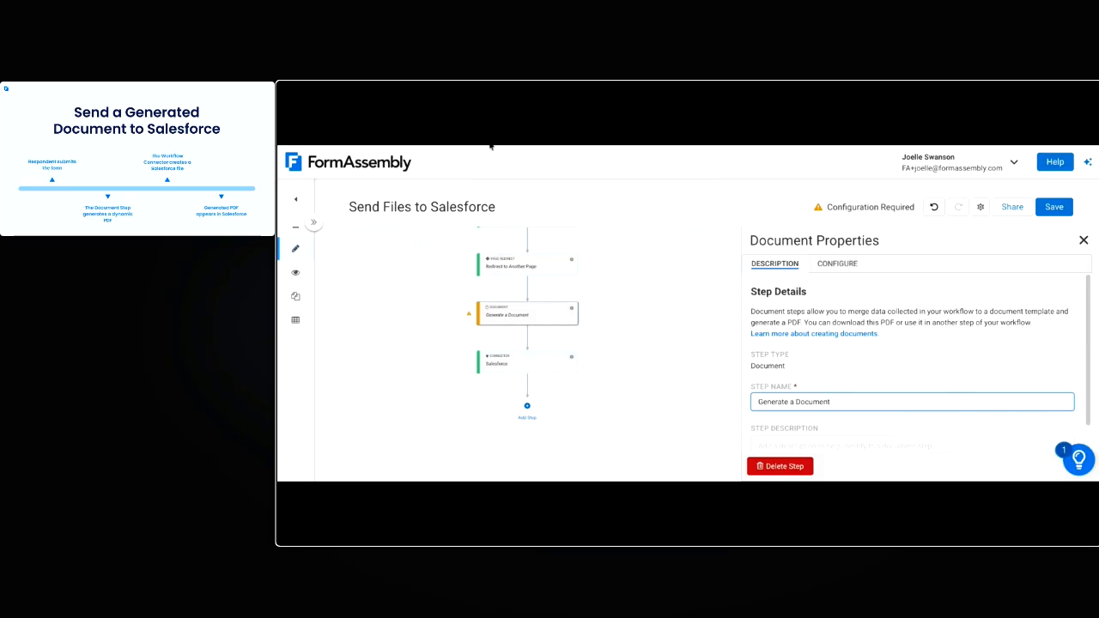
left_click(636, 148)
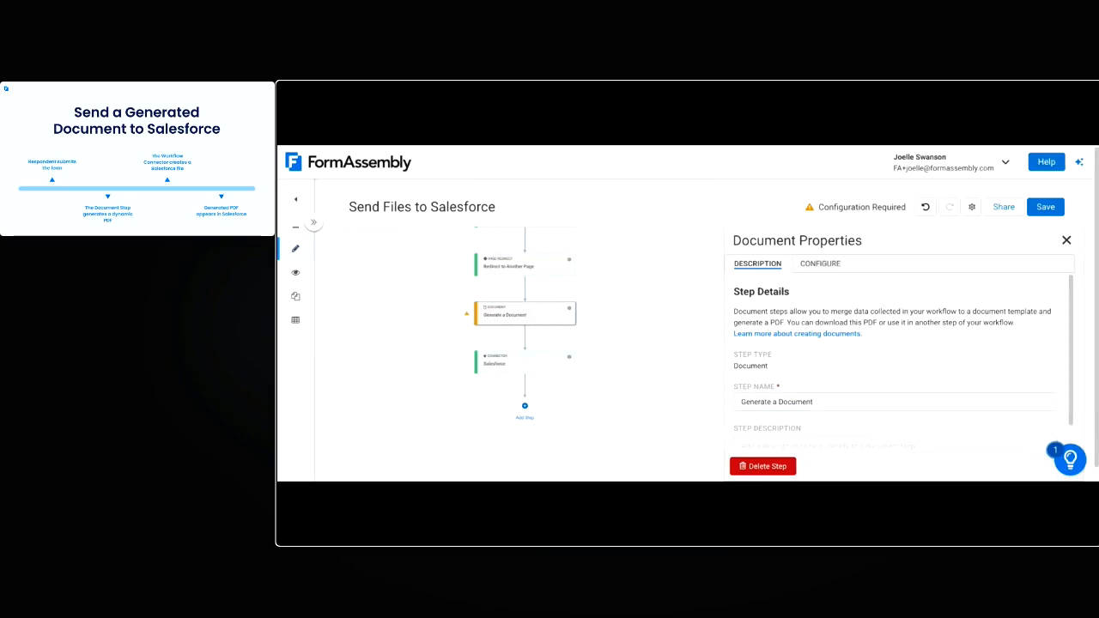
left_click(778, 400)
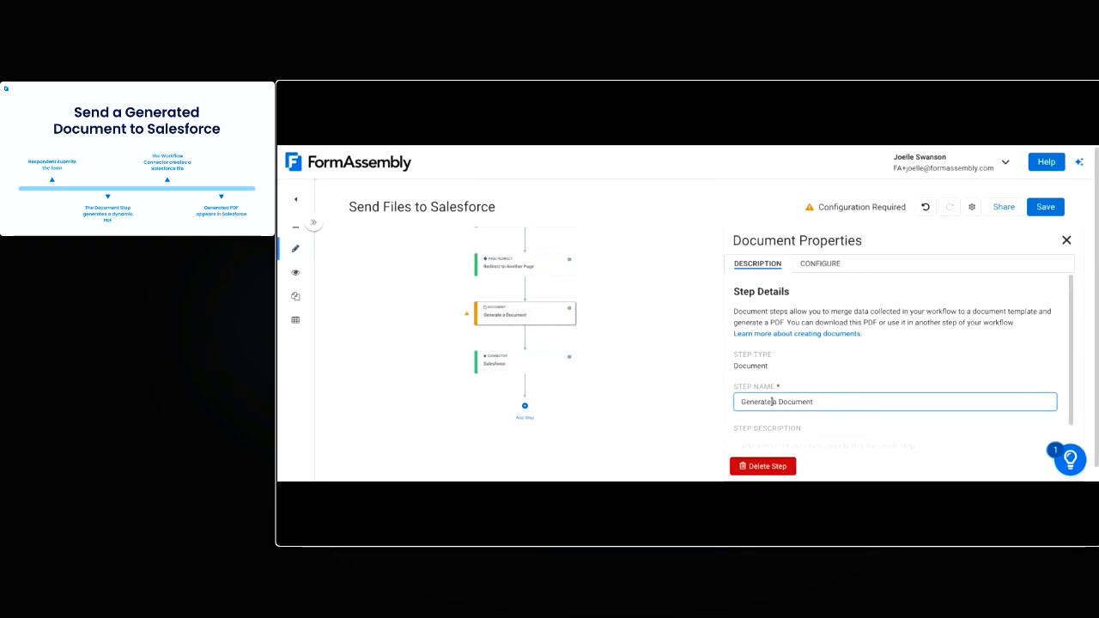
triple_click(774, 400)
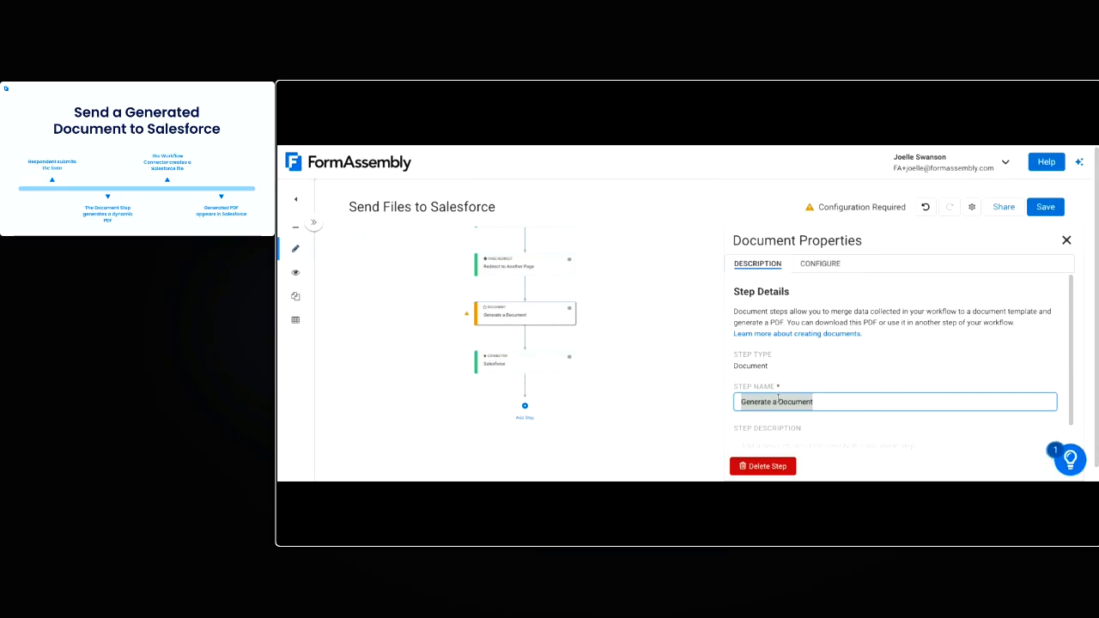
type("Receipt")
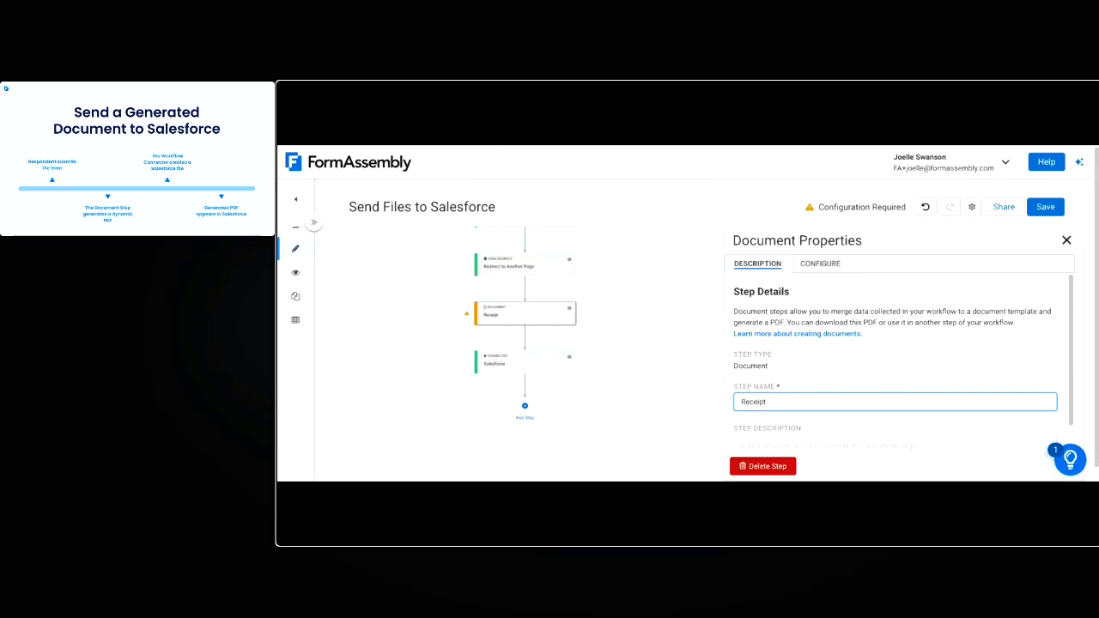
left_click(843, 306)
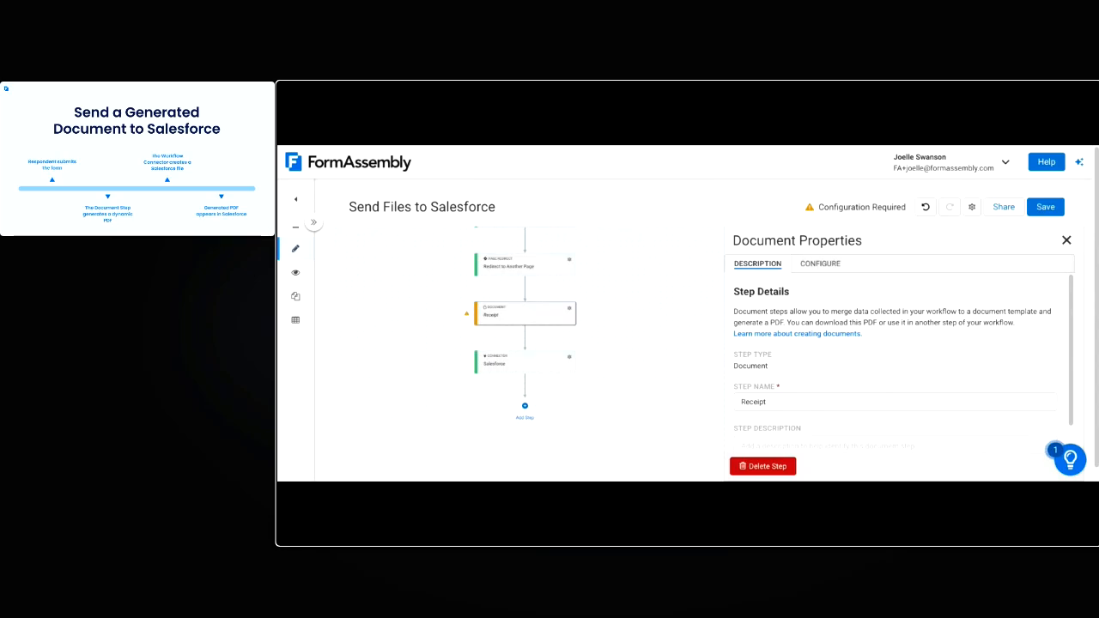
scroll(893, 361, "down", 1)
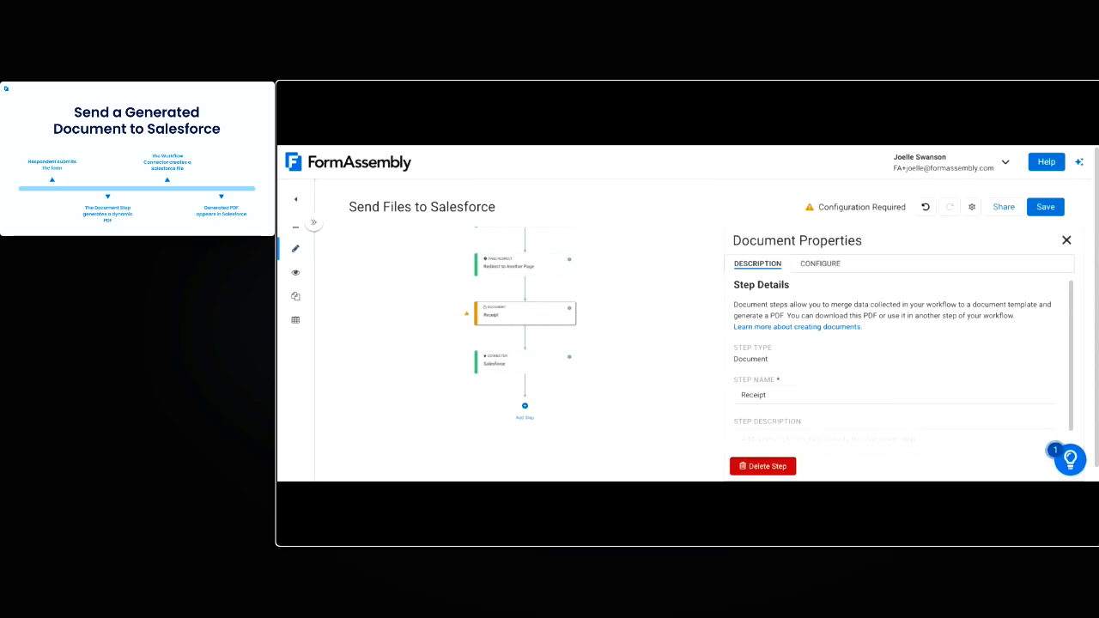
left_click_drag(661, 314, 677, 355)
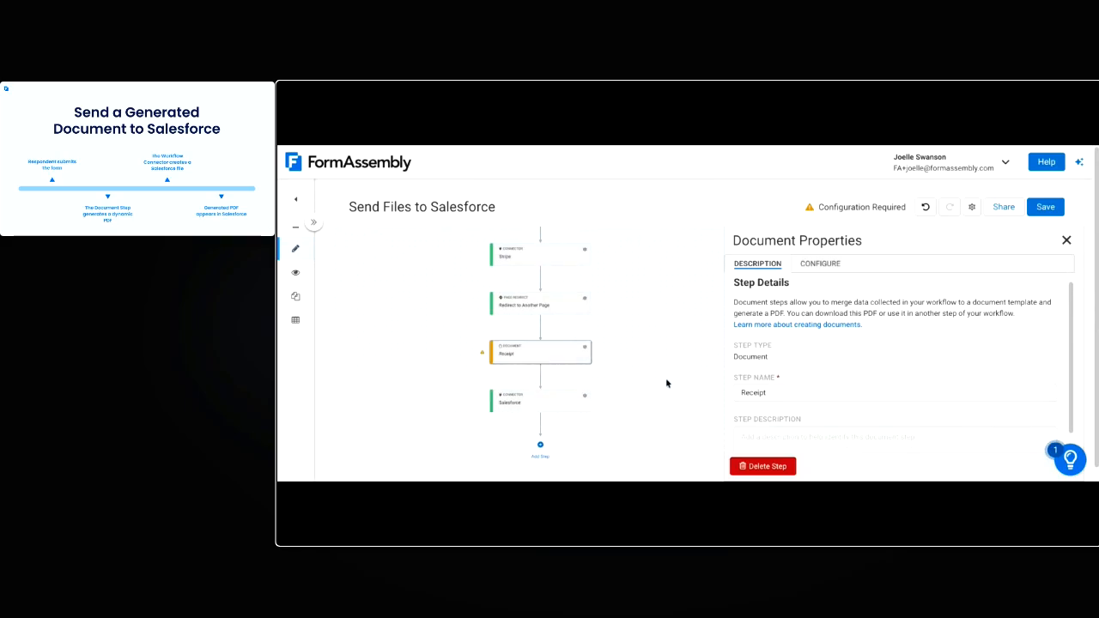
left_click_drag(766, 392, 735, 392)
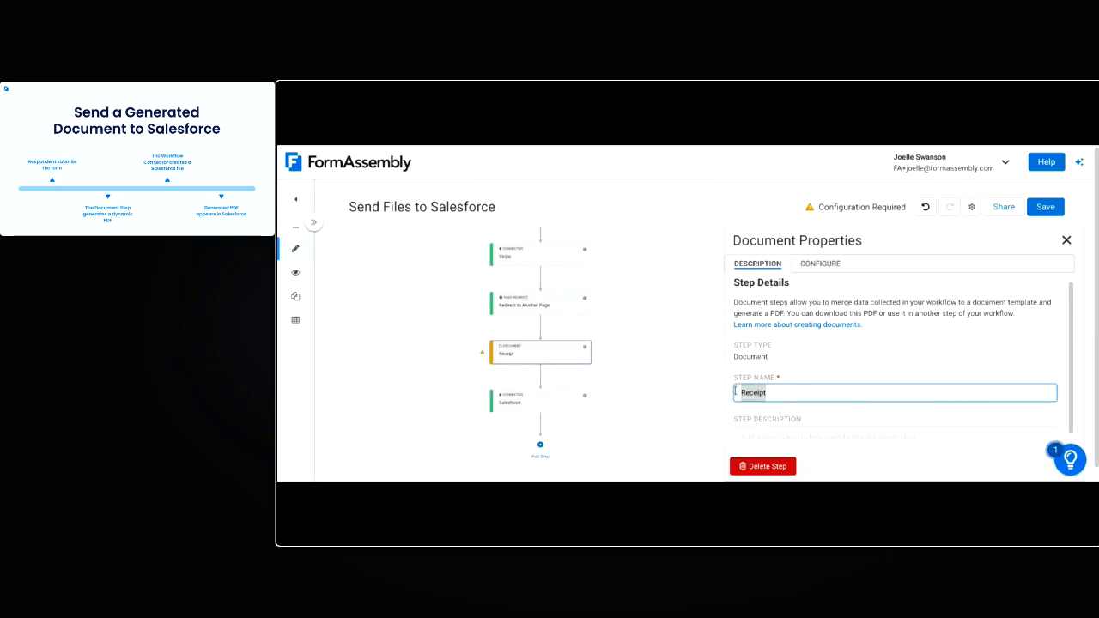
left_click(816, 349)
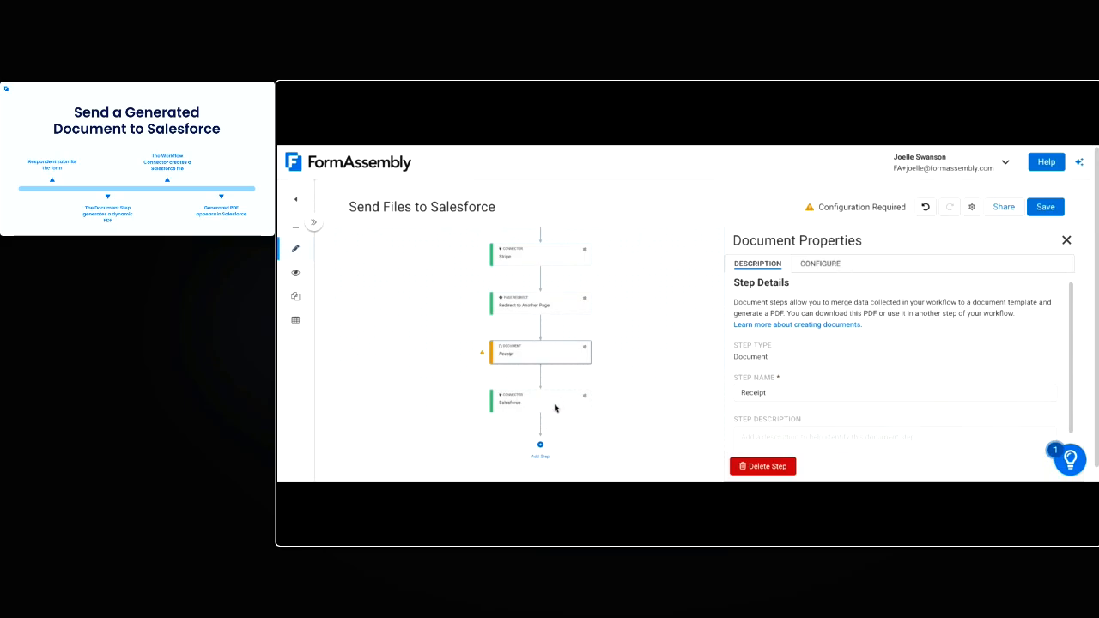
Examine the Receipt step's tag mappings and compare them with the attendee name tags in the Google Docs template
left_click(833, 268)
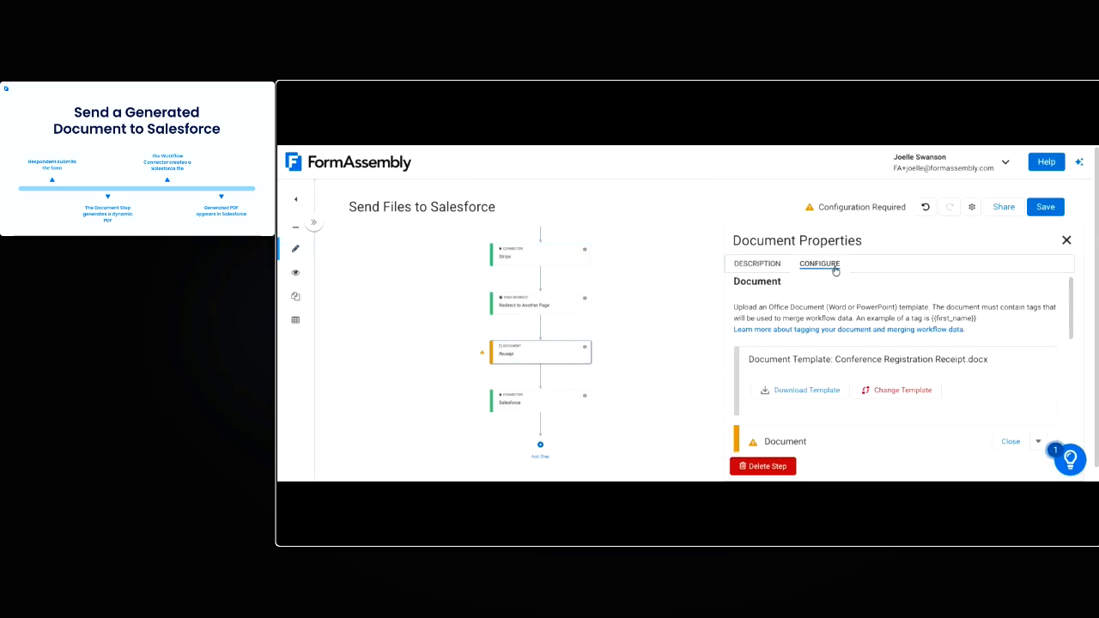
scroll(839, 303, "down", 2)
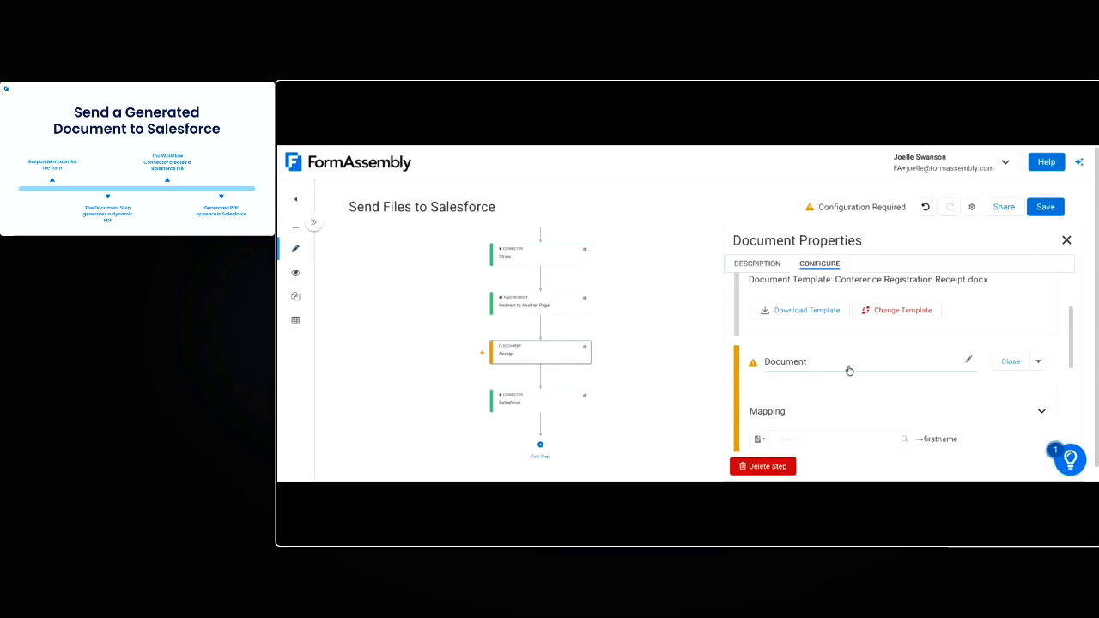
scroll(862, 390, "down", 3)
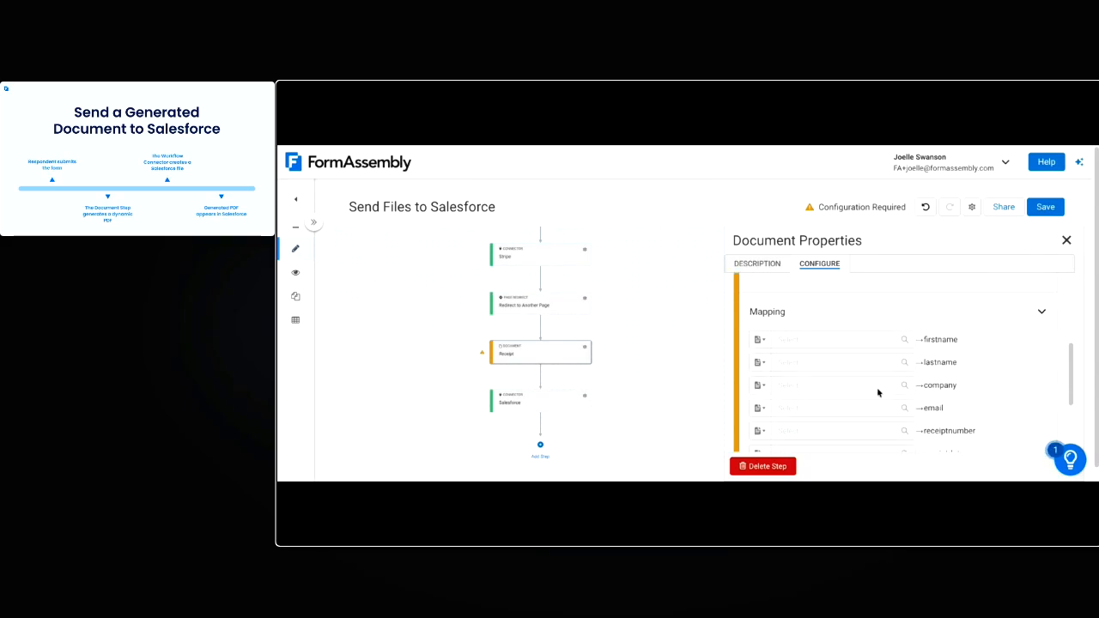
scroll(884, 383, "down", 1)
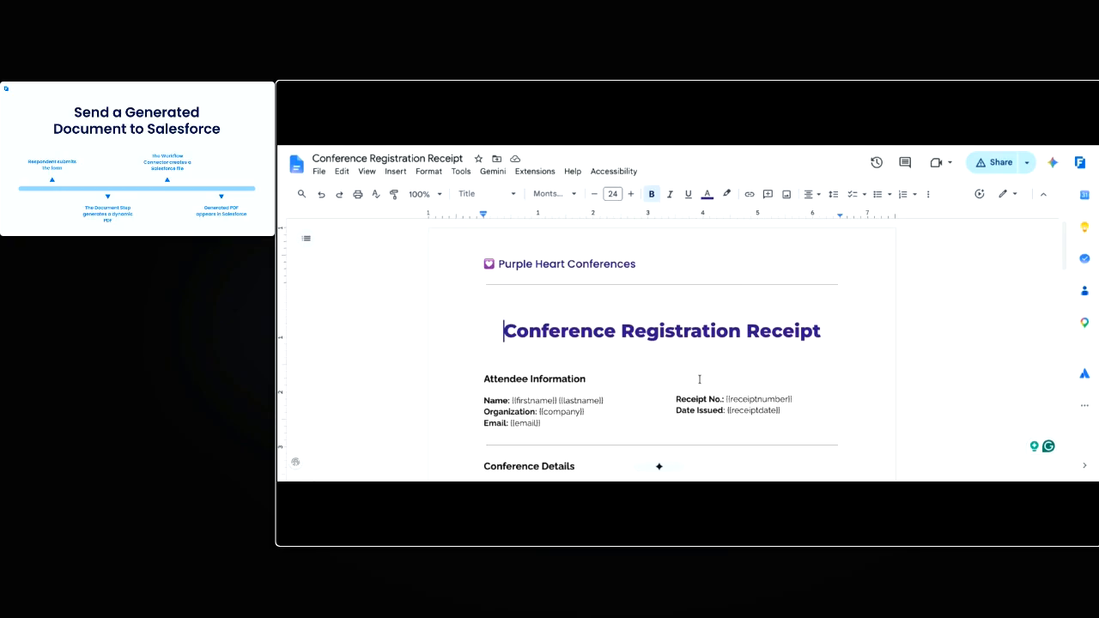
scroll(658, 466, "down", 1)
left_click_drag(512, 384, 609, 390)
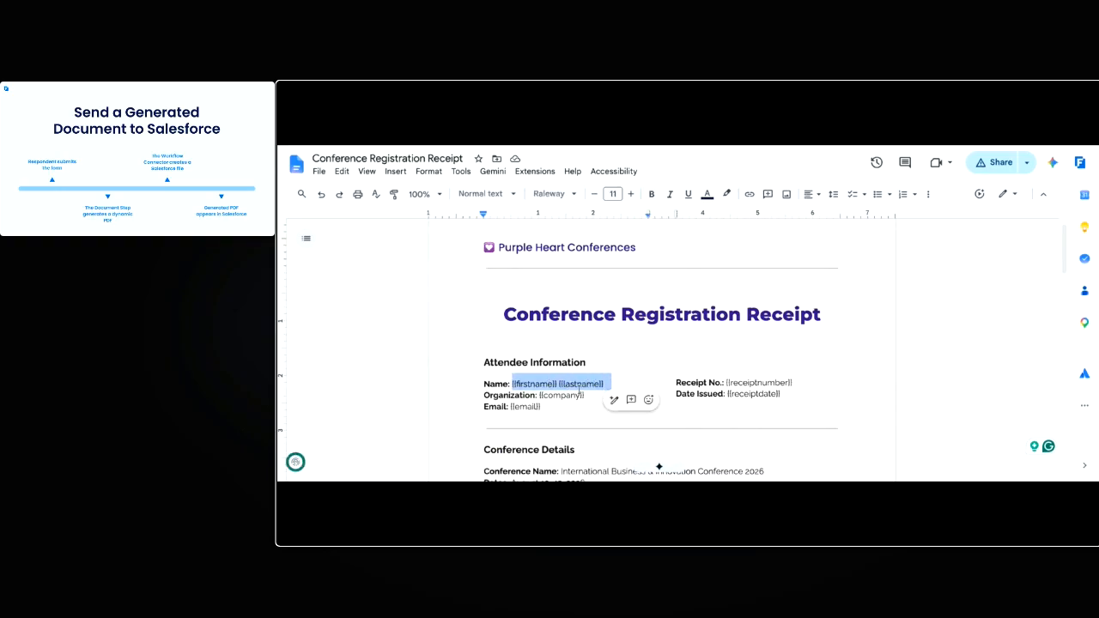
left_click(606, 129)
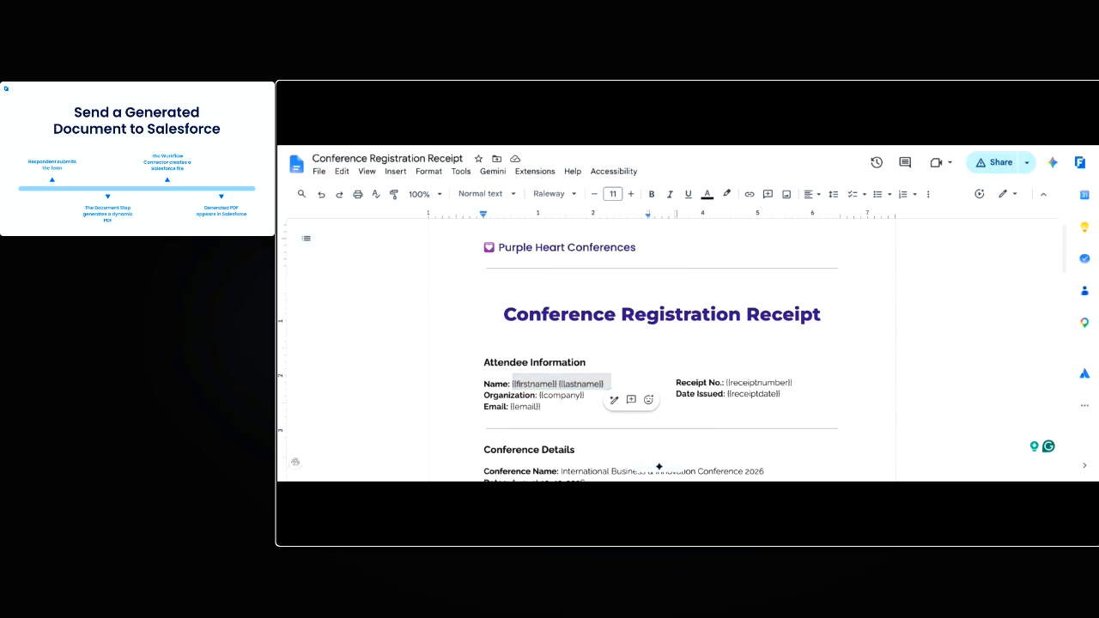
left_click(709, 129)
Map the Receipt template's firstname and lastname tags to the registration form's First Name and Last Name fields
scroll(837, 315, "down", 1)
left_click(831, 312)
type("fir")
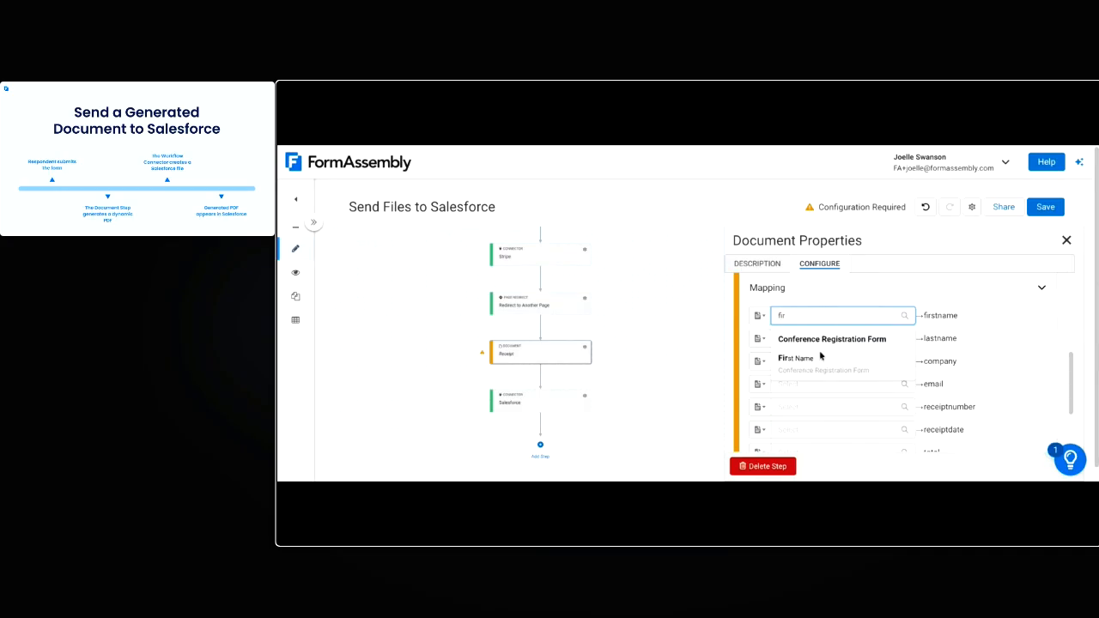
left_click(790, 355)
left_click(844, 350)
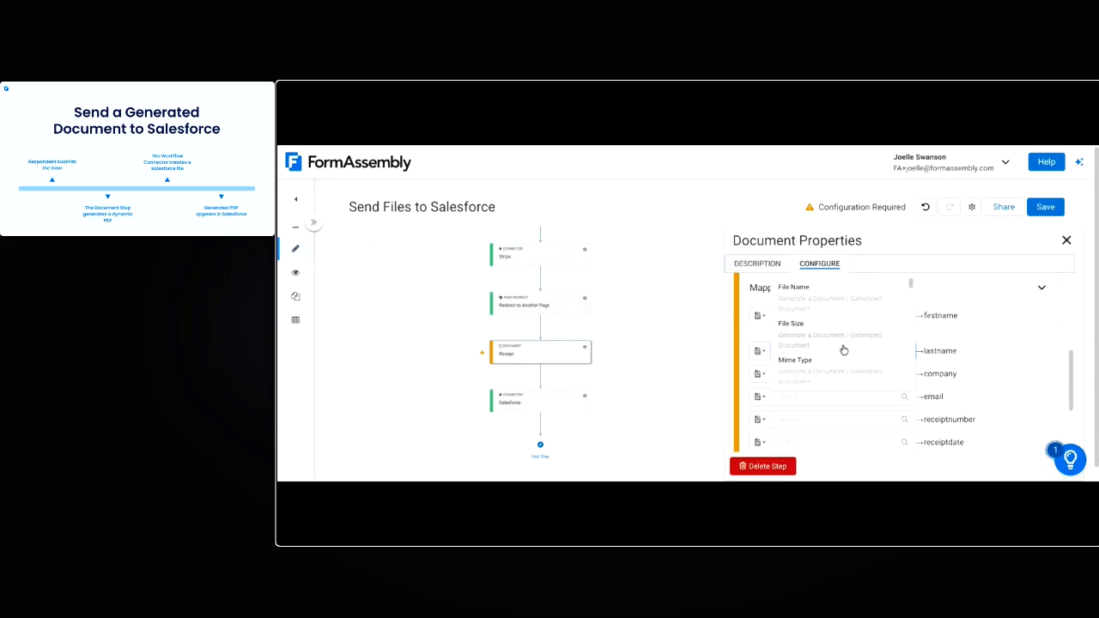
type("las")
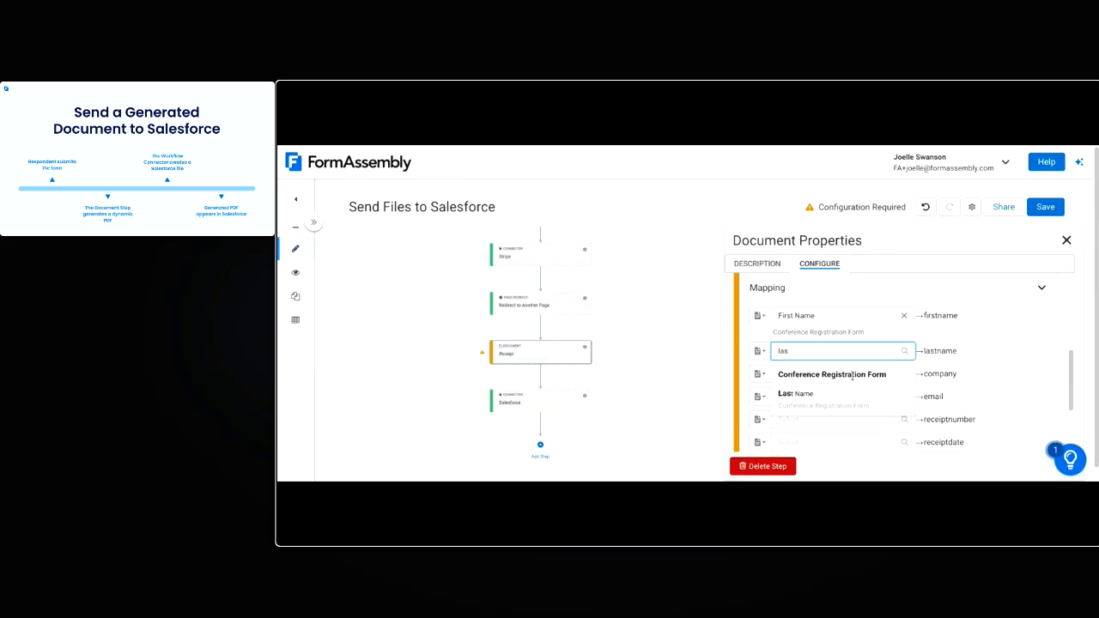
left_click(840, 397)
Map the company tag to the Organization / Company field and the email tag to the Email Address field
scroll(841, 399, "down", 2)
left_click(842, 296)
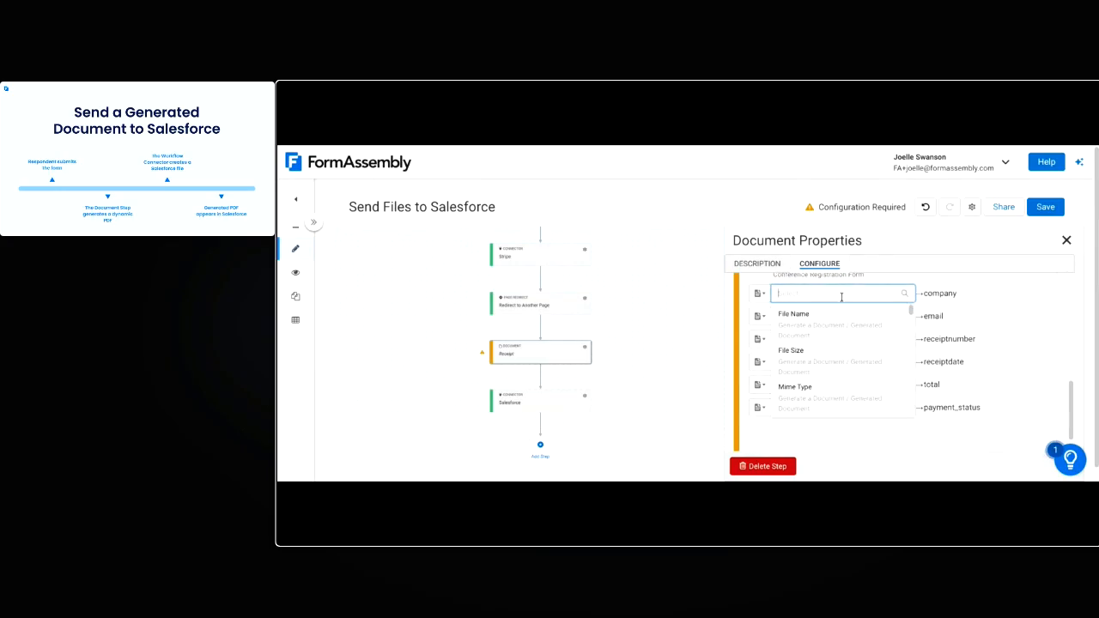
type("org")
left_click(826, 340)
left_click(812, 331)
type("ema")
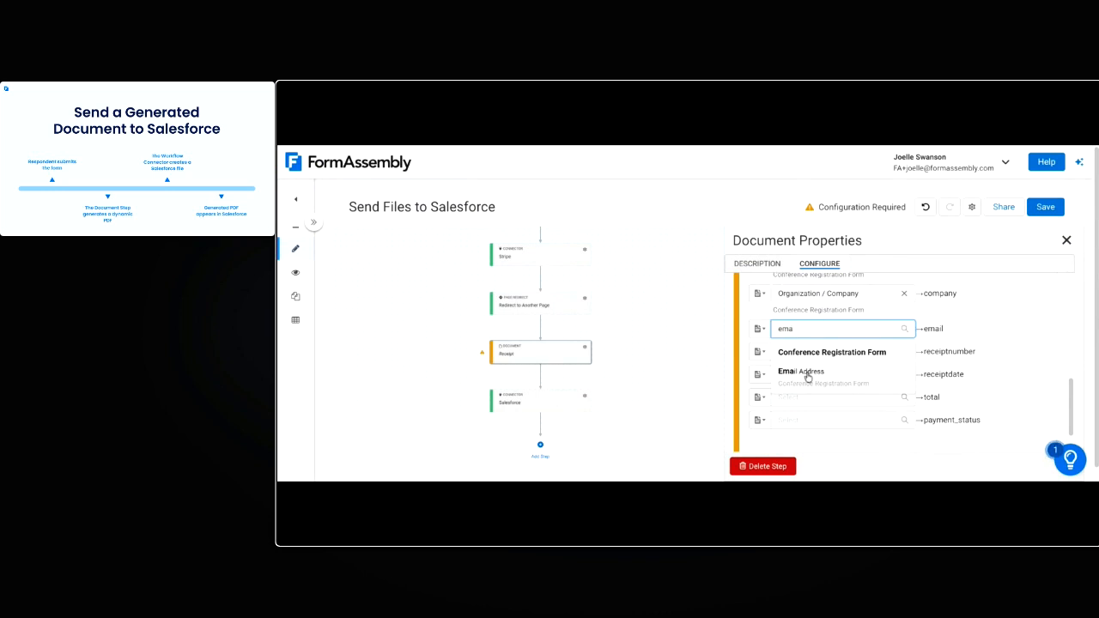
left_click(805, 372)
Map the receiptnumber tag to a formula containing the workflow alias %%Workflow:WORKFLOW_RESPONSE_ID%%
left_click(759, 364)
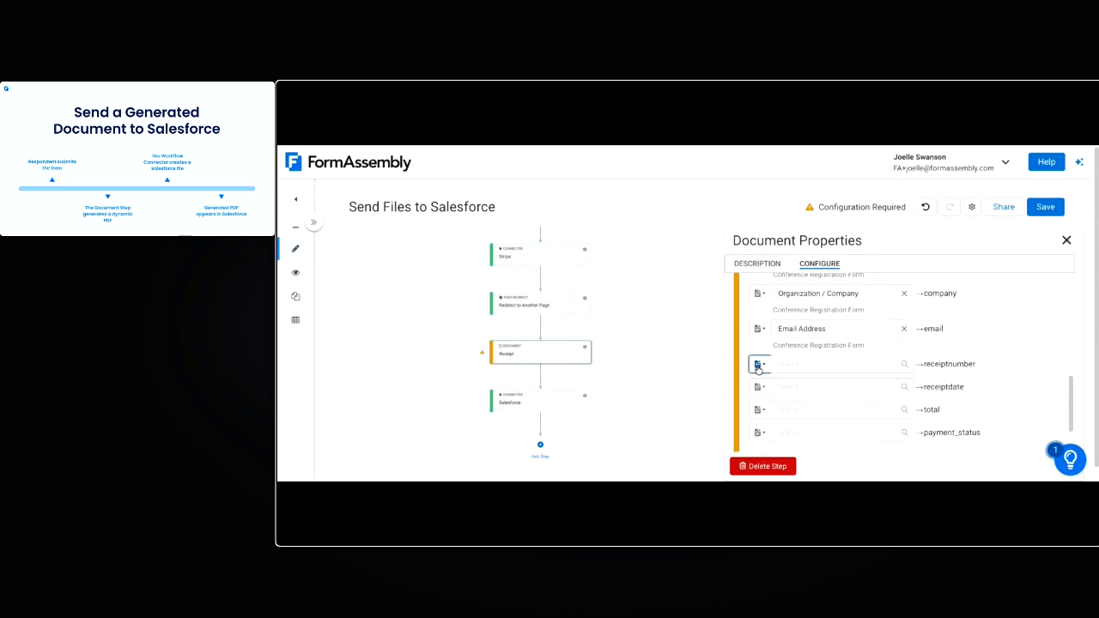
left_click(812, 413)
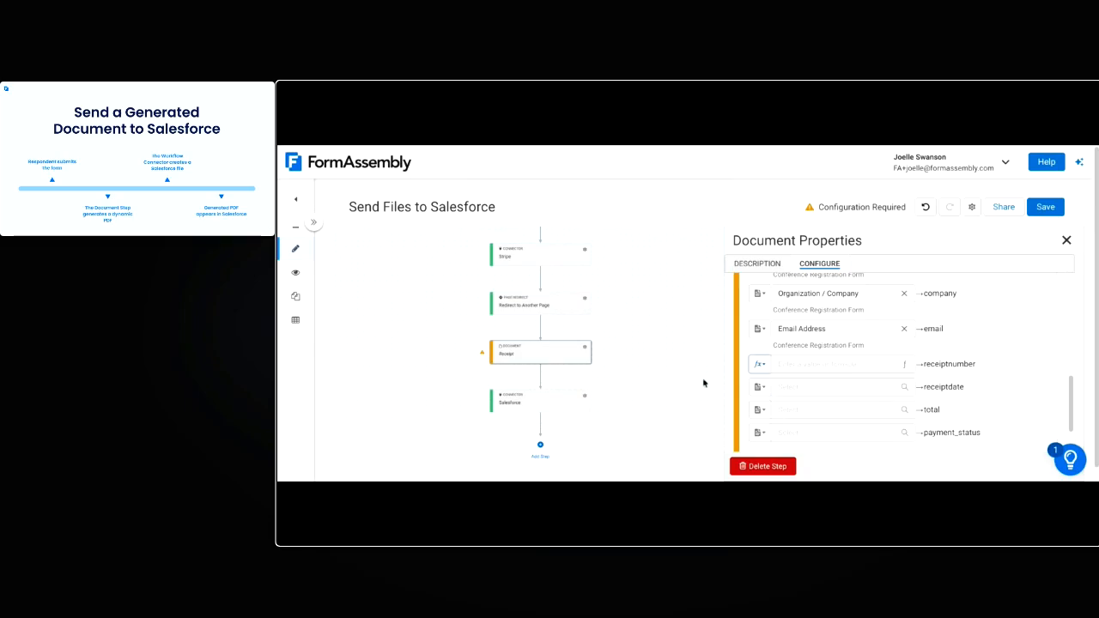
left_click(906, 370)
left_click(521, 226)
mouse_move(613, 343)
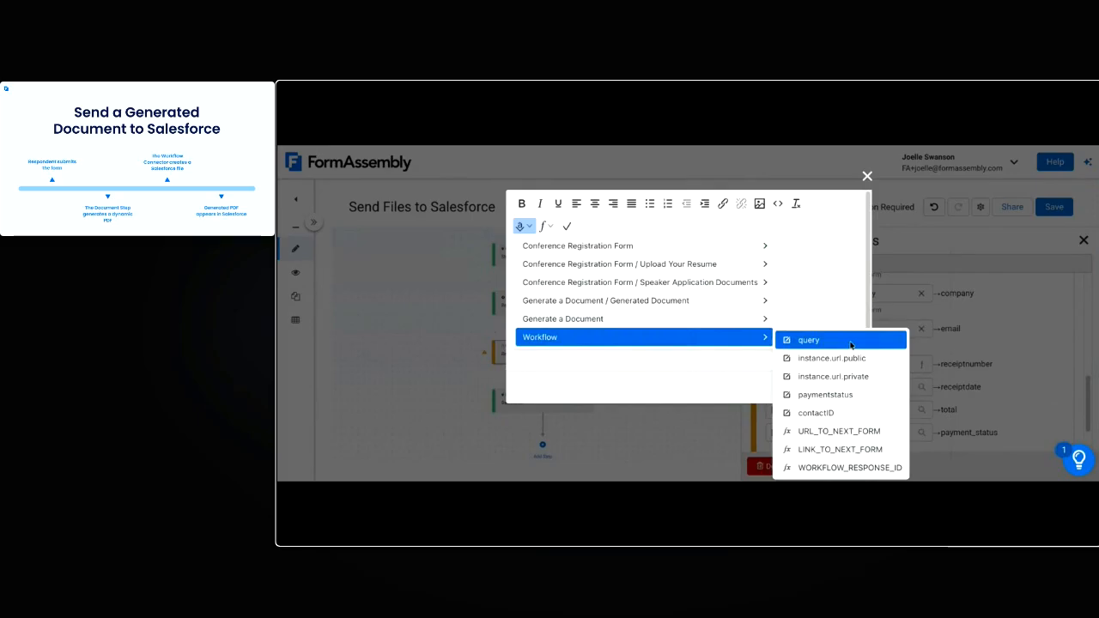
left_click(850, 468)
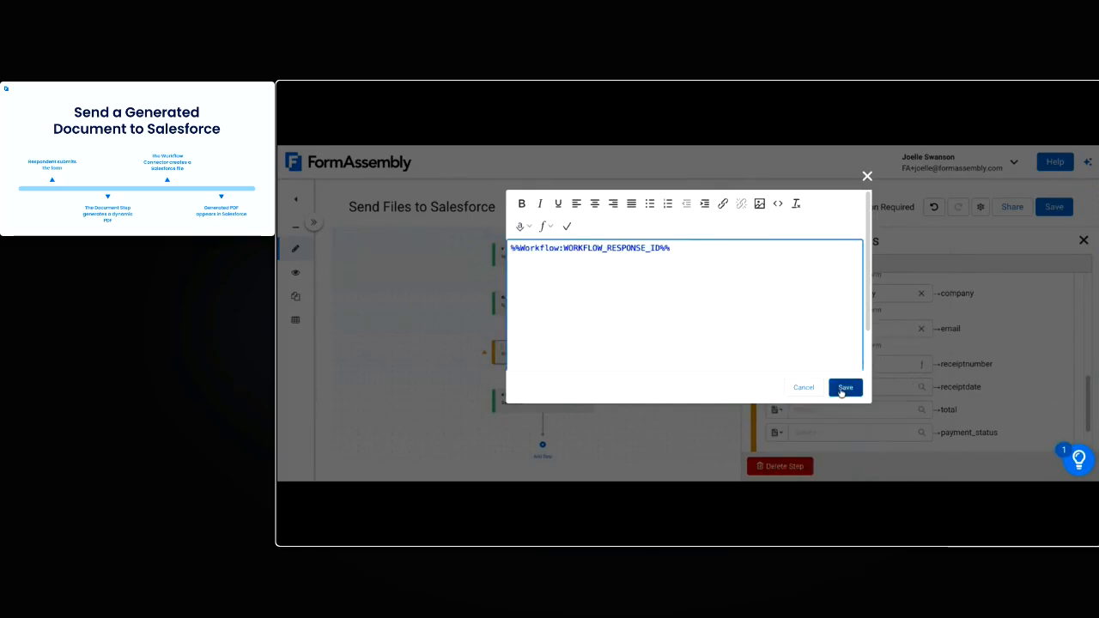
left_click(846, 389)
left_click(760, 380)
left_click(795, 334)
left_click(874, 381)
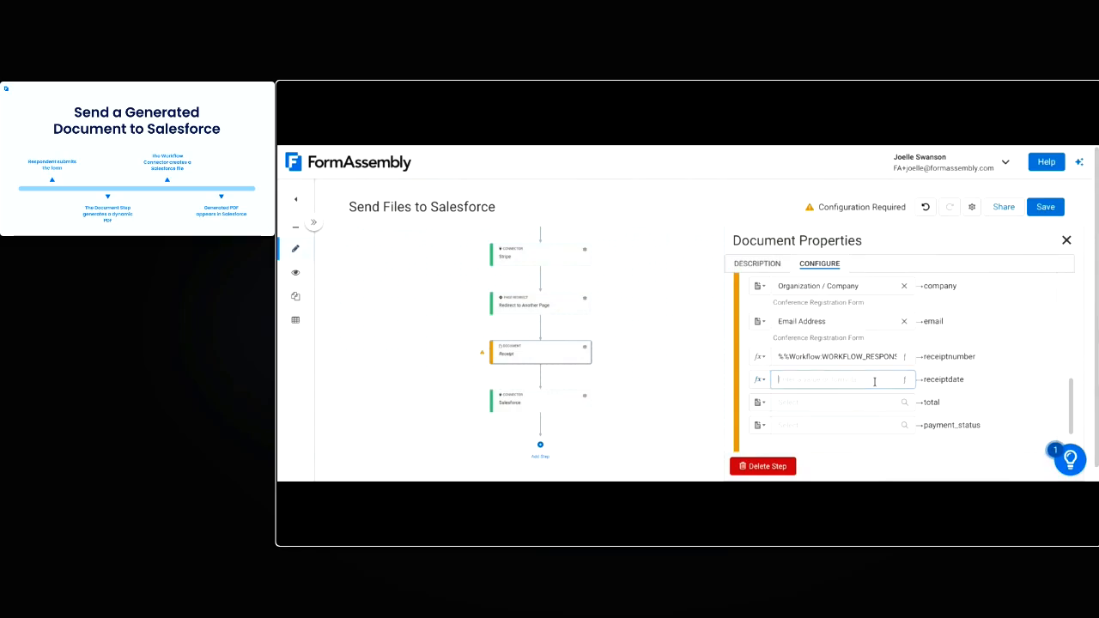
type("@LOCA")
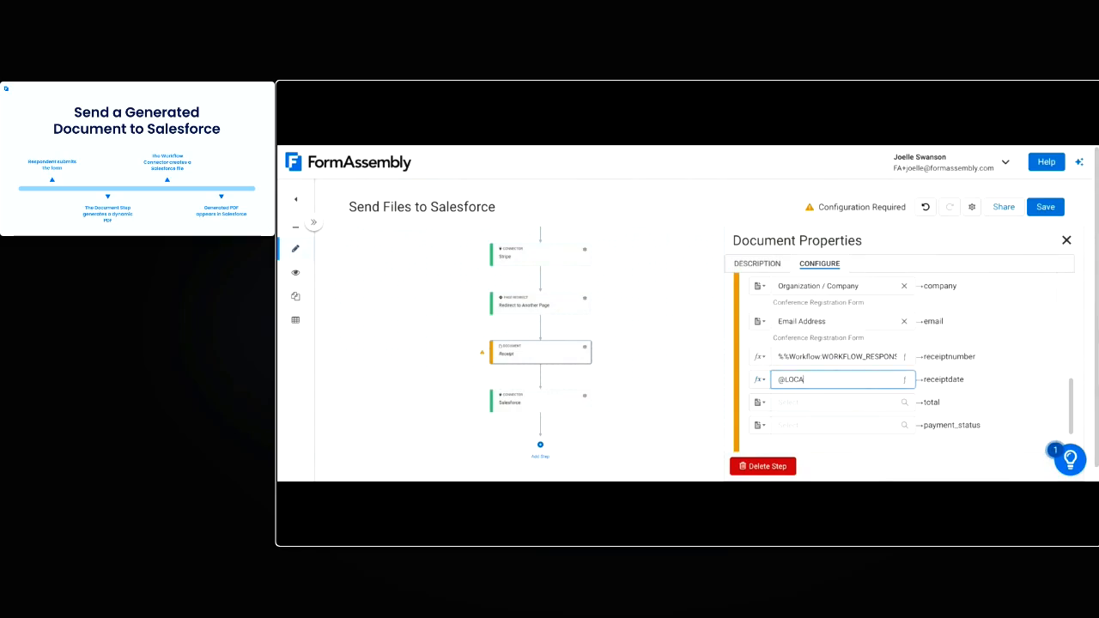
type("LTODAY()")
left_click(931, 379)
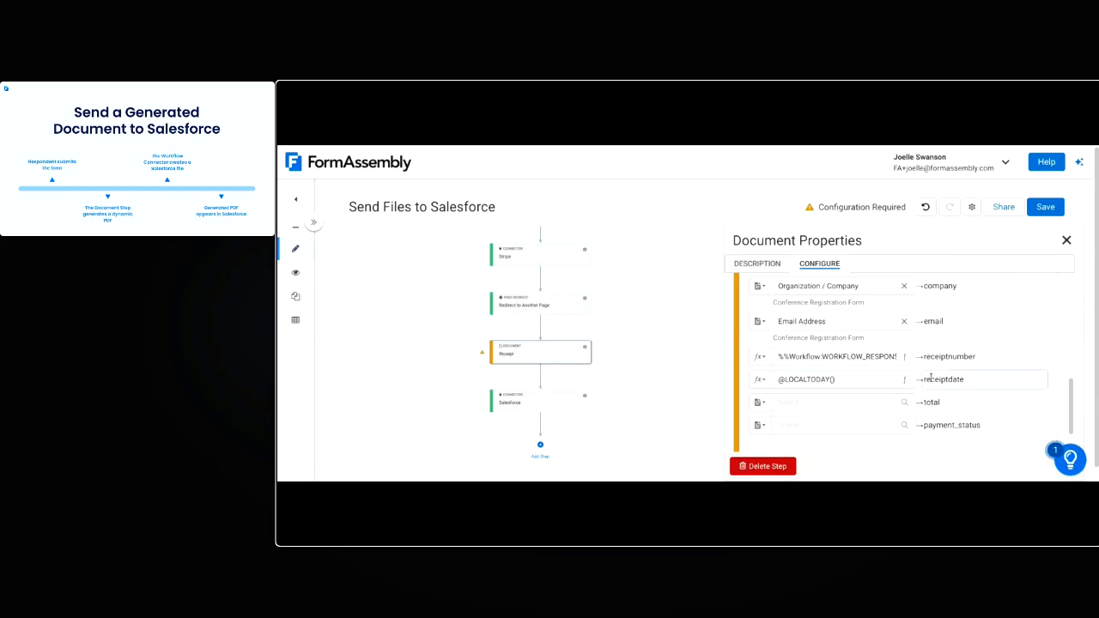
Map the total tag to the registration form's Total Registration Cost field
left_click(859, 406)
type("tota")
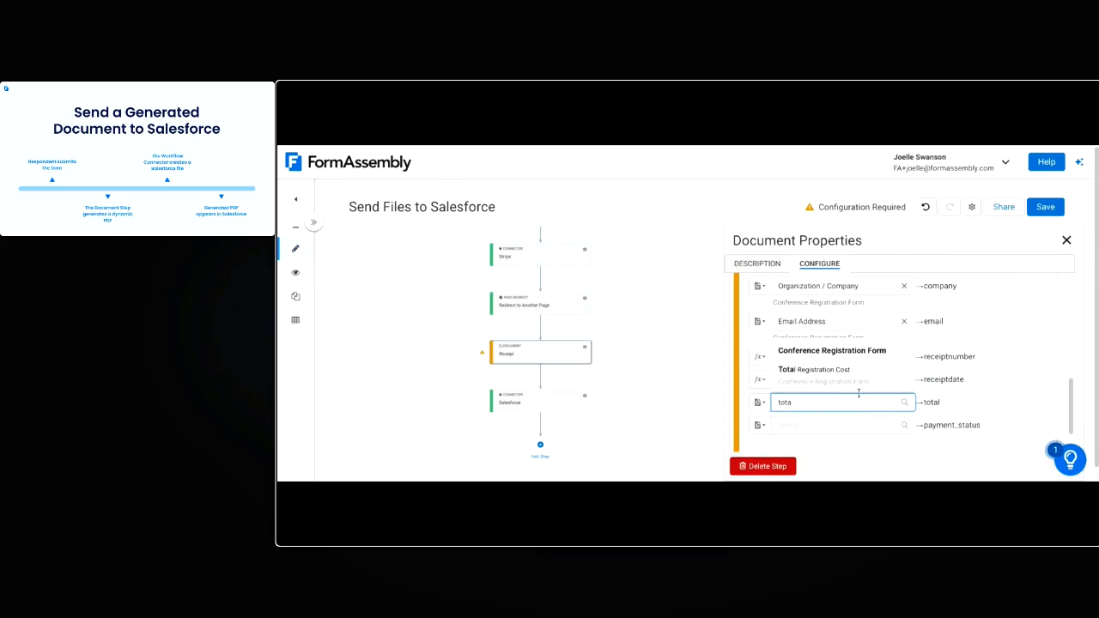
left_click(855, 373)
scroll(969, 412, "down", 1)
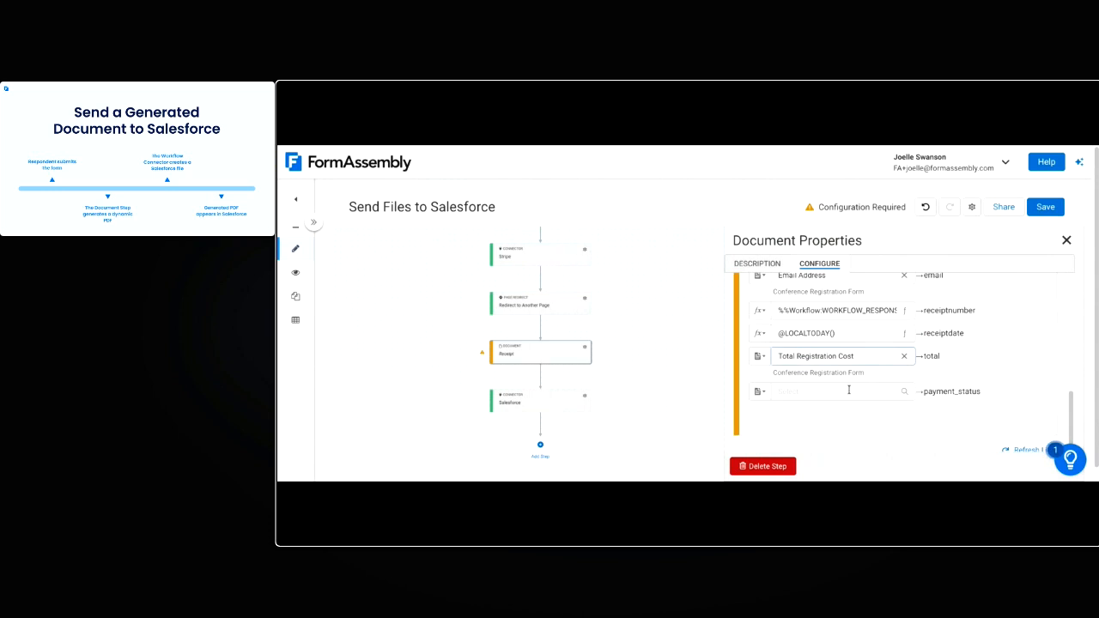
Examine the return variables in the Stripe connector's checkout configuration
left_click(584, 249)
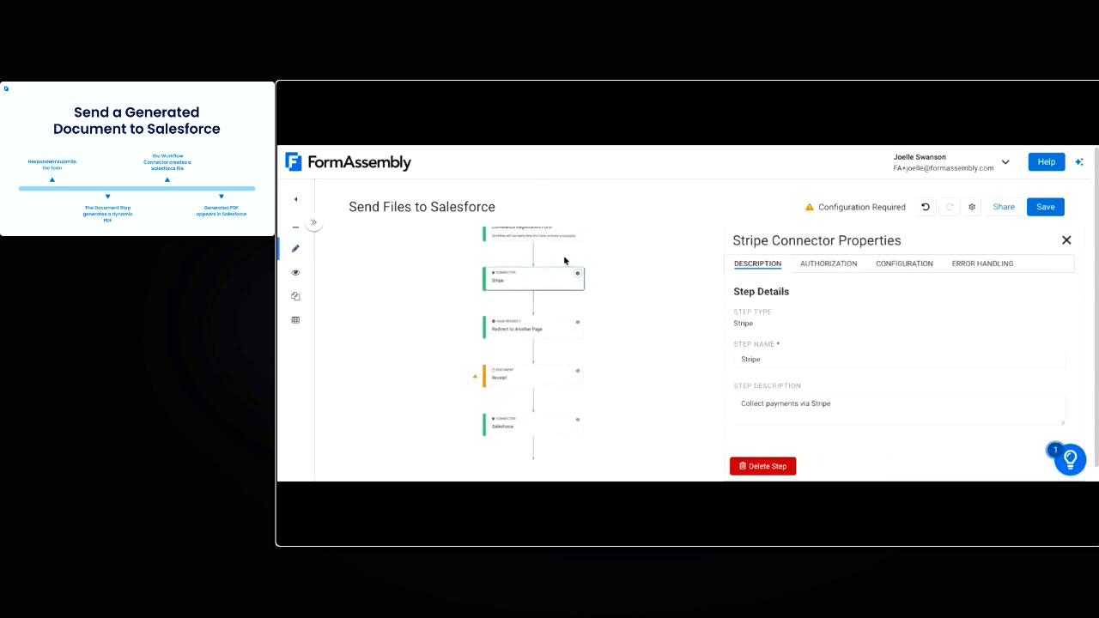
left_click(907, 265)
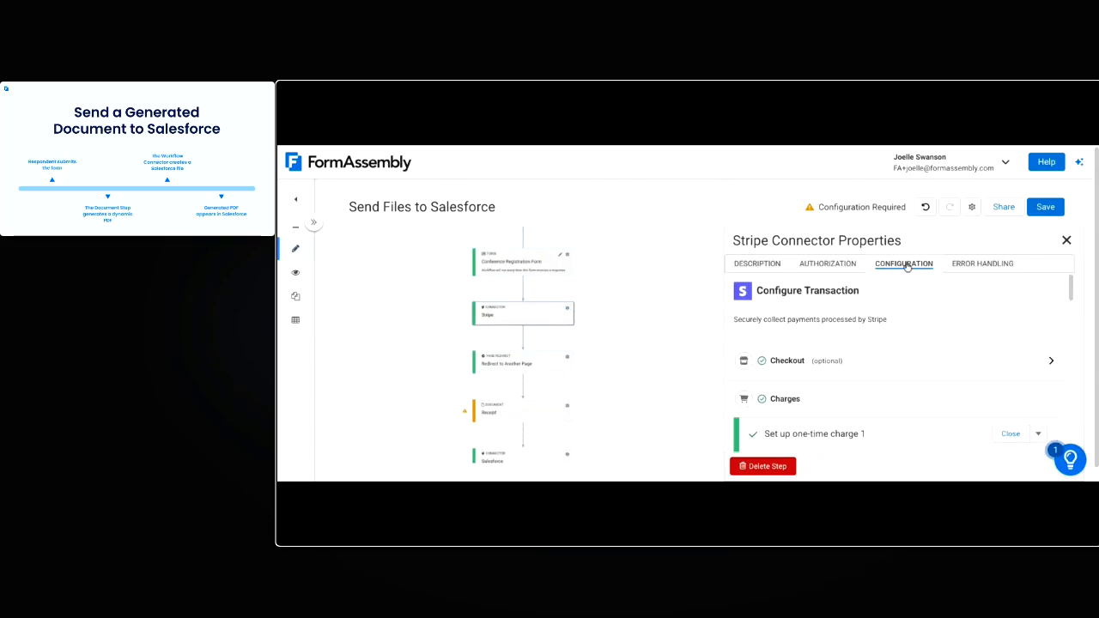
left_click(1051, 360)
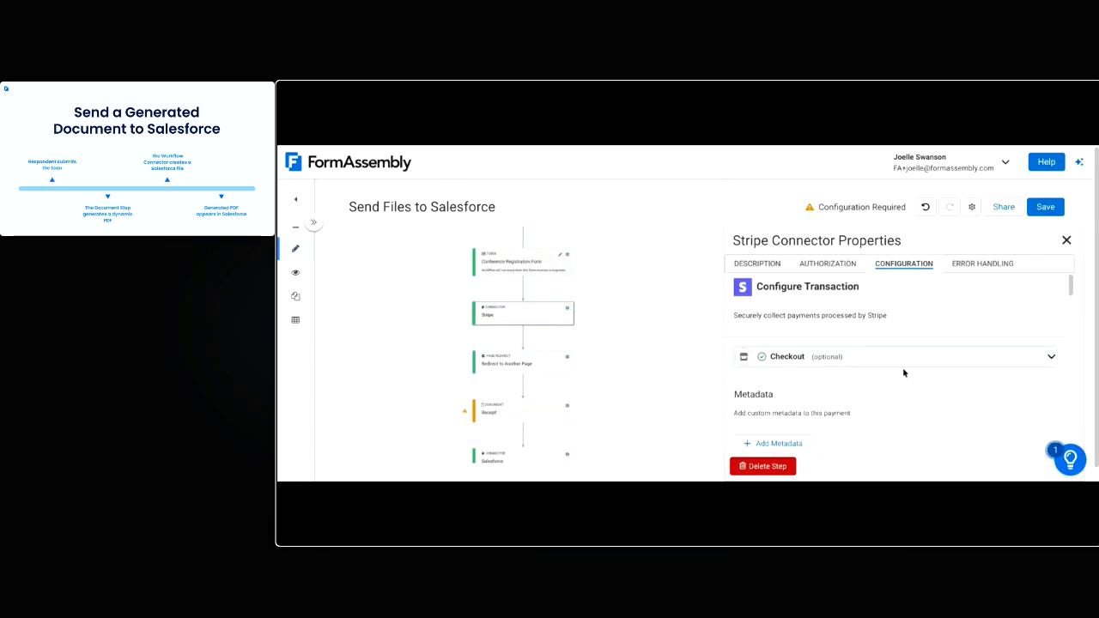
scroll(904, 373, "down", 3)
scroll(813, 364, "up", 2)
scroll(816, 361, "down", 3)
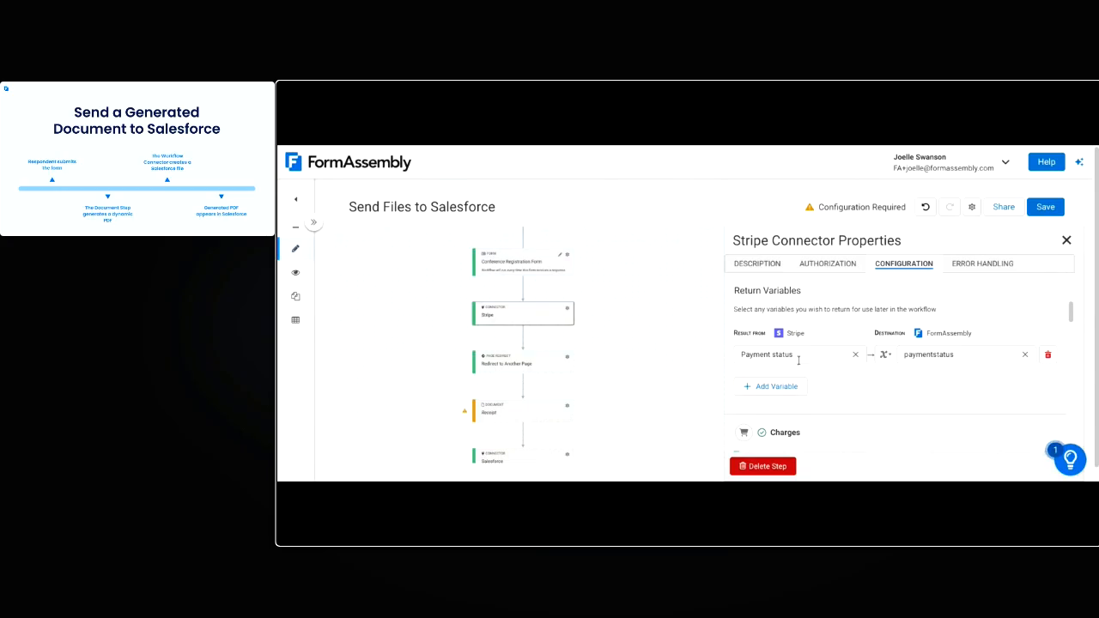
Map the Receipt step's payment_status tag to the paymentstatus variable, then close its properties and save the workflow
left_click(566, 405)
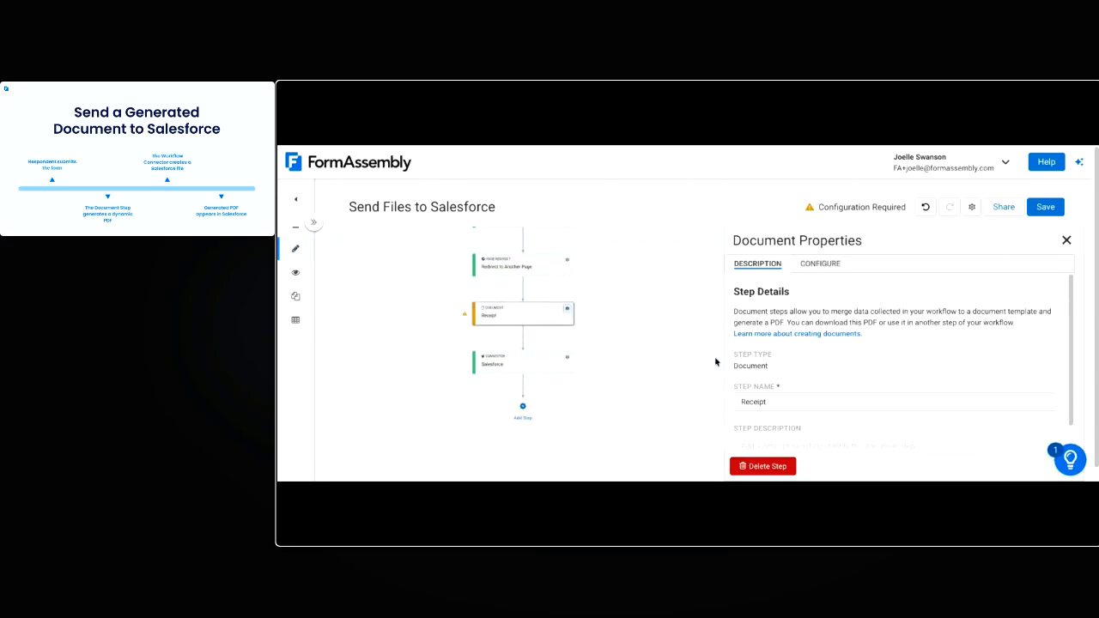
left_click(825, 264)
scroll(929, 411, "down", 5)
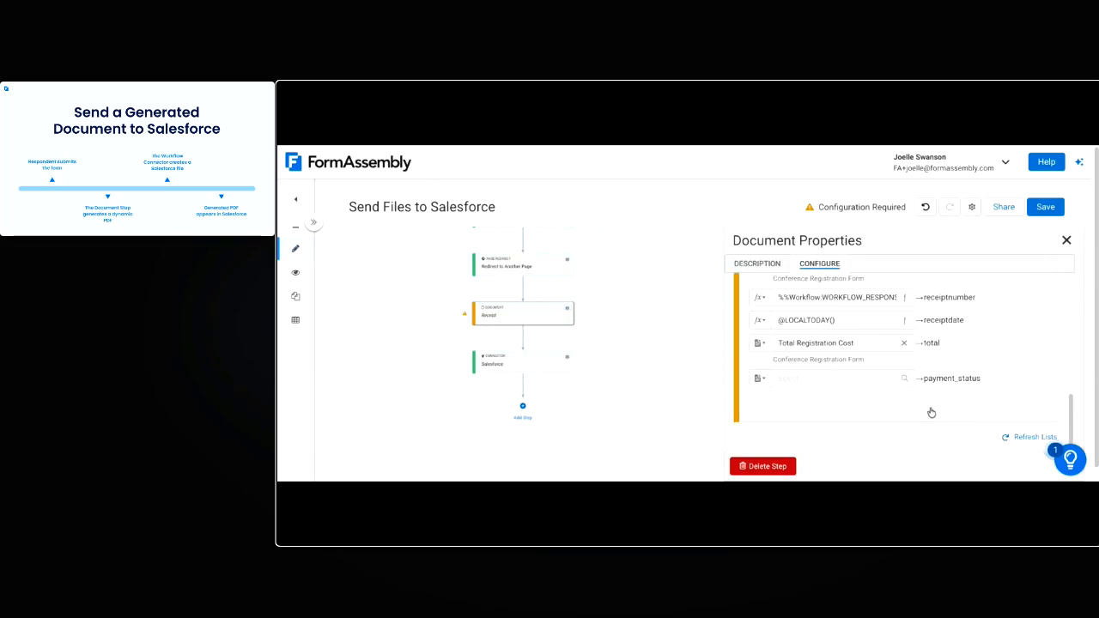
left_click(760, 378)
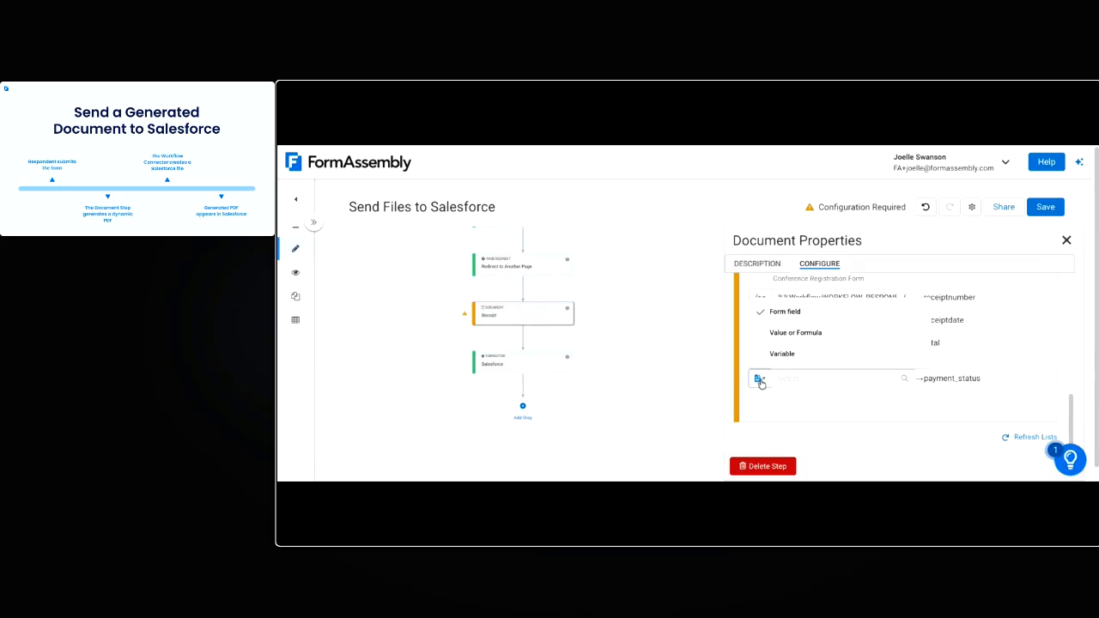
left_click(783, 353)
left_click(877, 379)
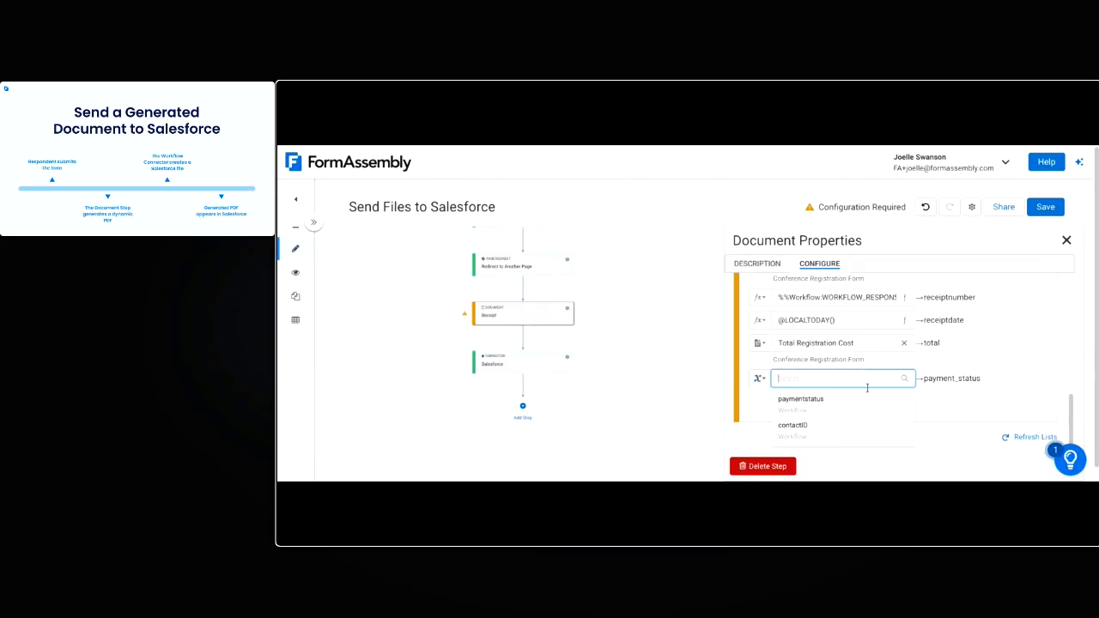
left_click(851, 412)
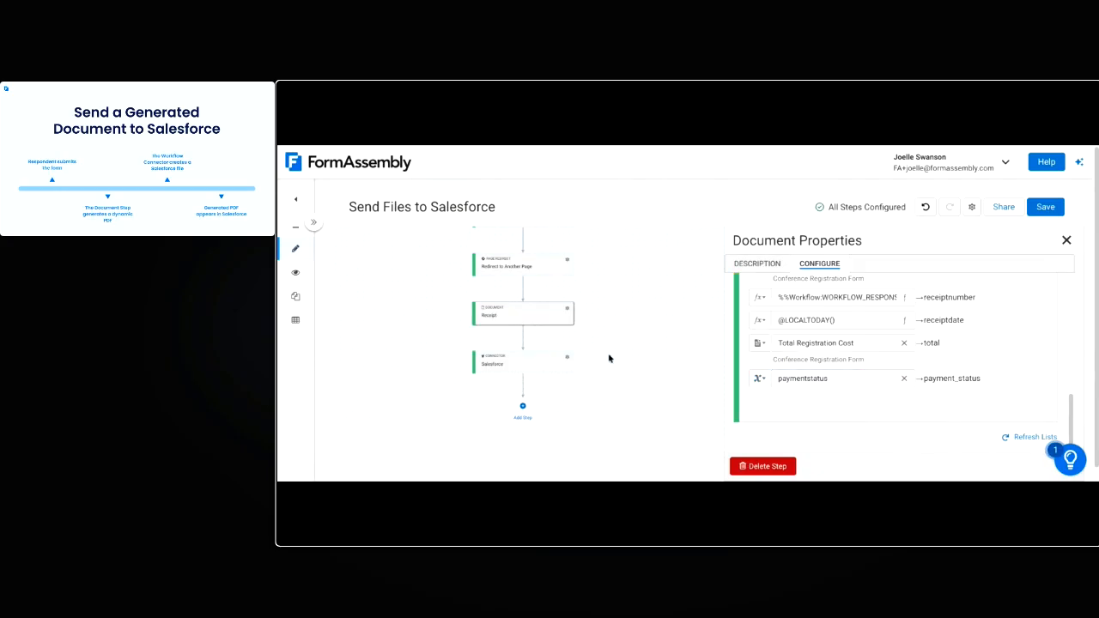
left_click(1066, 240)
left_click(1045, 209)
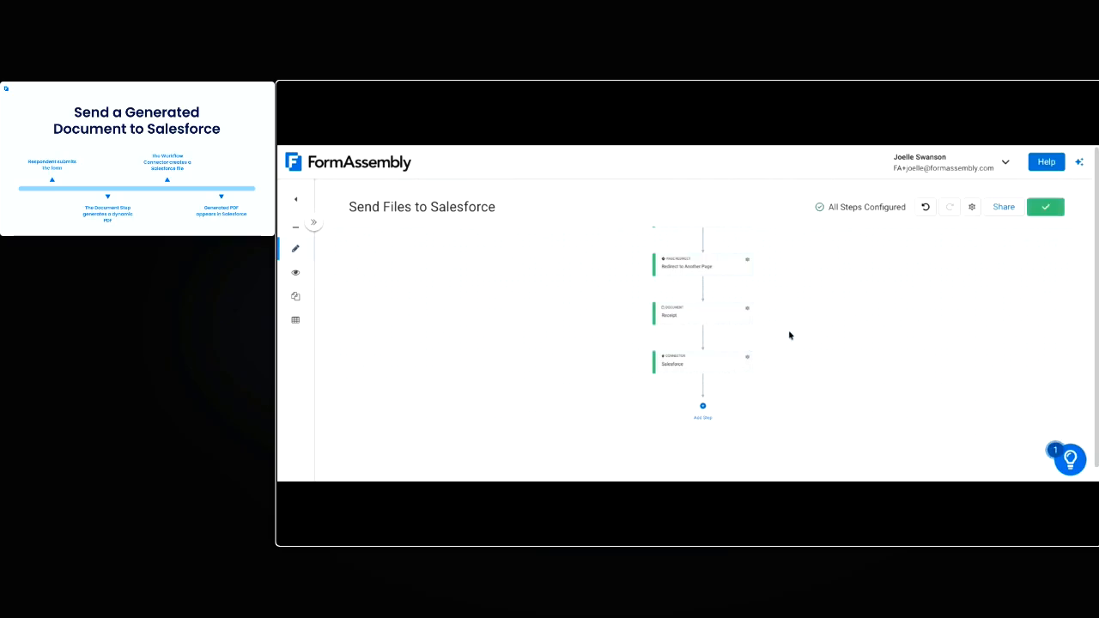
Add a fourth action to the Salesforce connector and name it Send Receipt
left_click(747, 359)
left_click(903, 264)
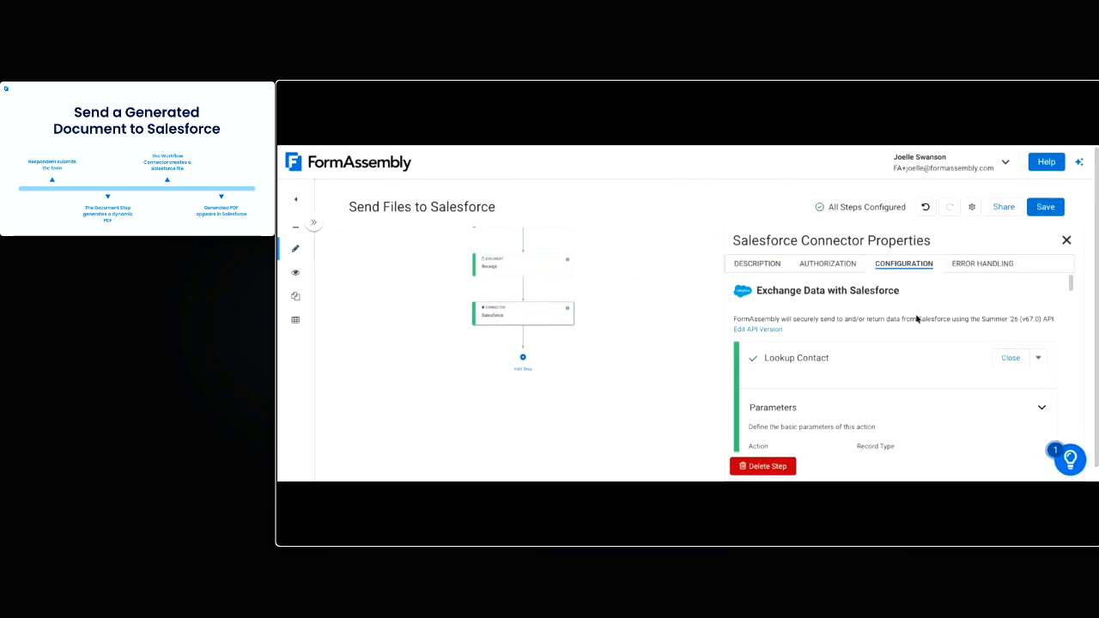
scroll(918, 386, "down", 15)
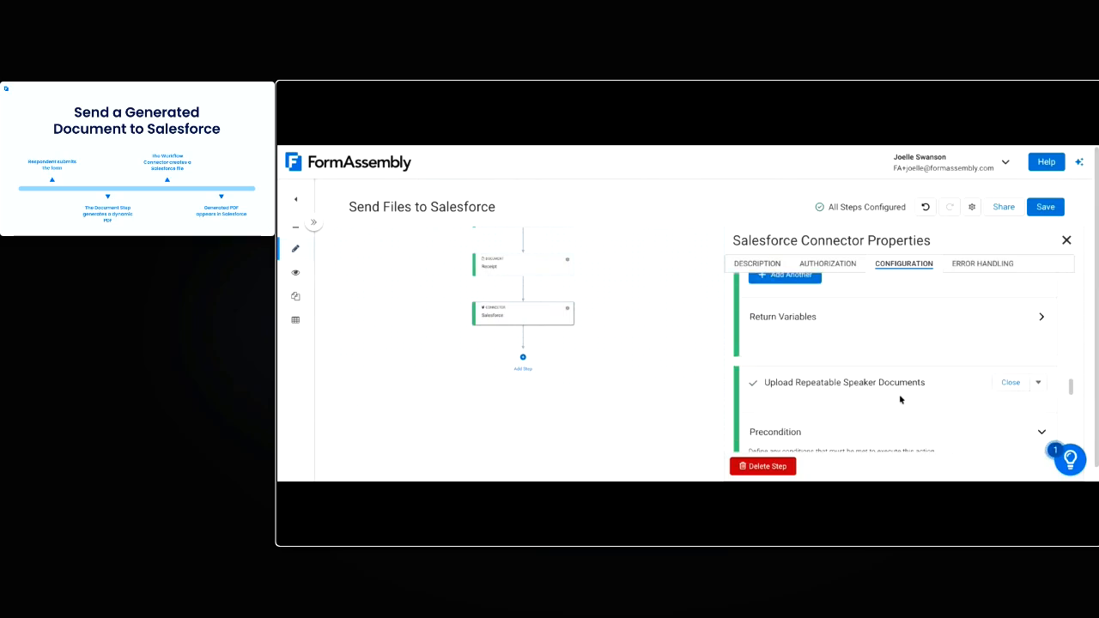
scroll(894, 409, "down", 1)
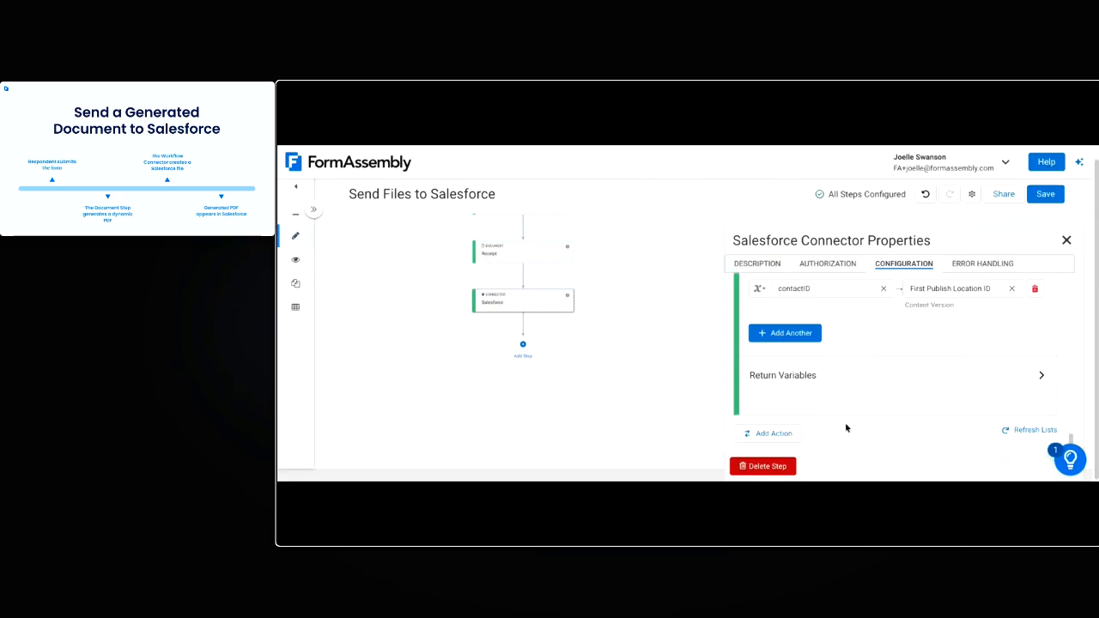
left_click(785, 436)
scroll(867, 409, "down", 1)
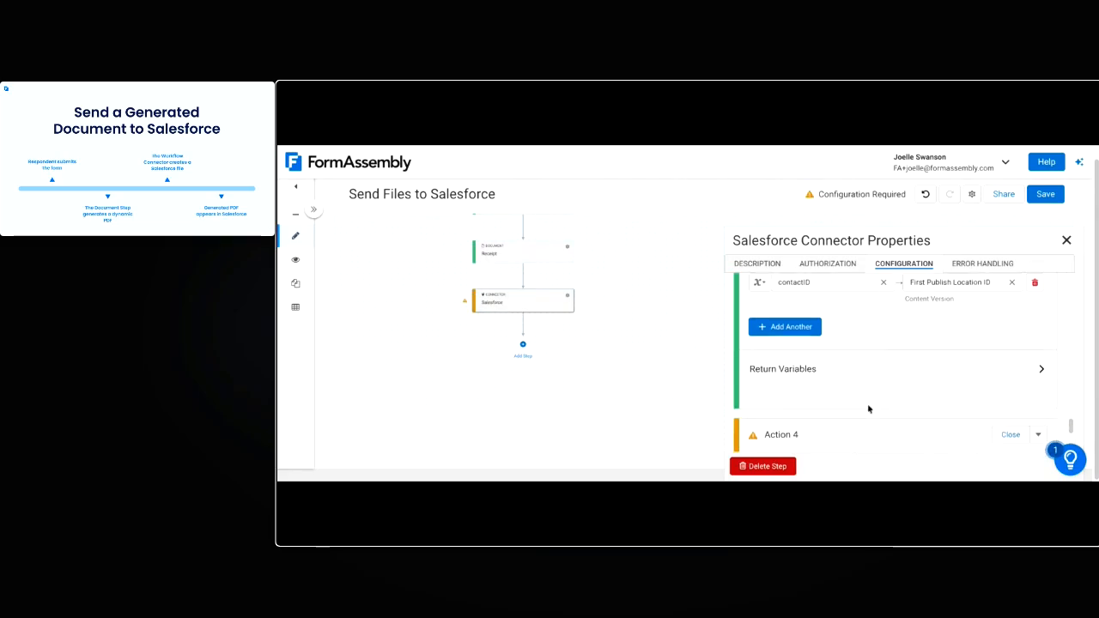
left_click(770, 382)
type("Send Reci")
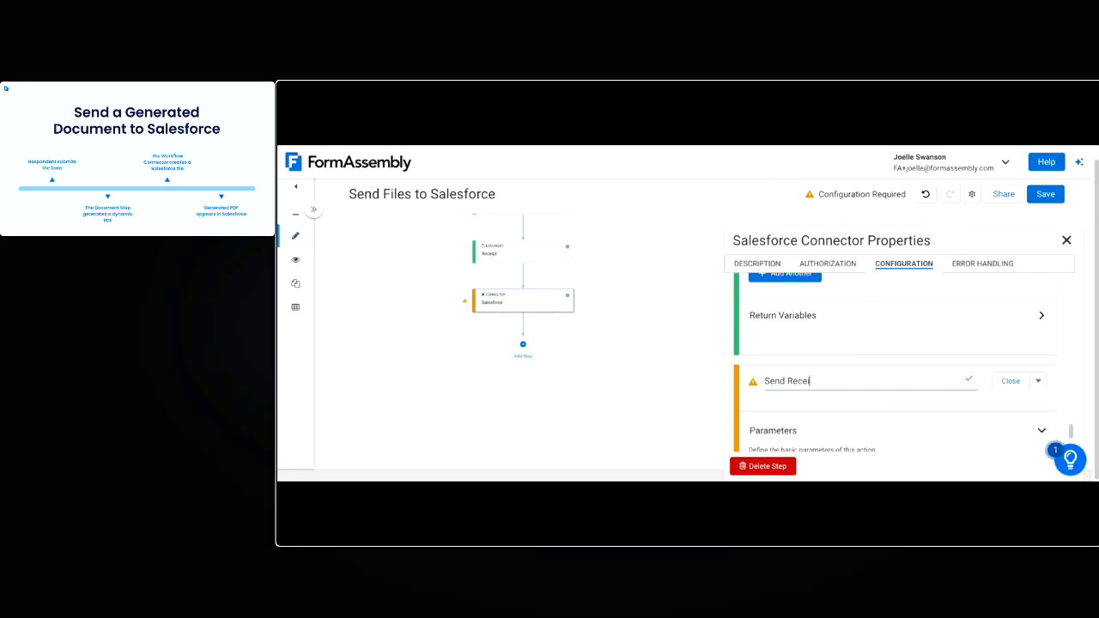
type("ipt")
key("Return")
Set the Send Receipt action to upload a file as a Content Version, sending the Generated Document from Receipt
scroll(855, 395, "down", 1)
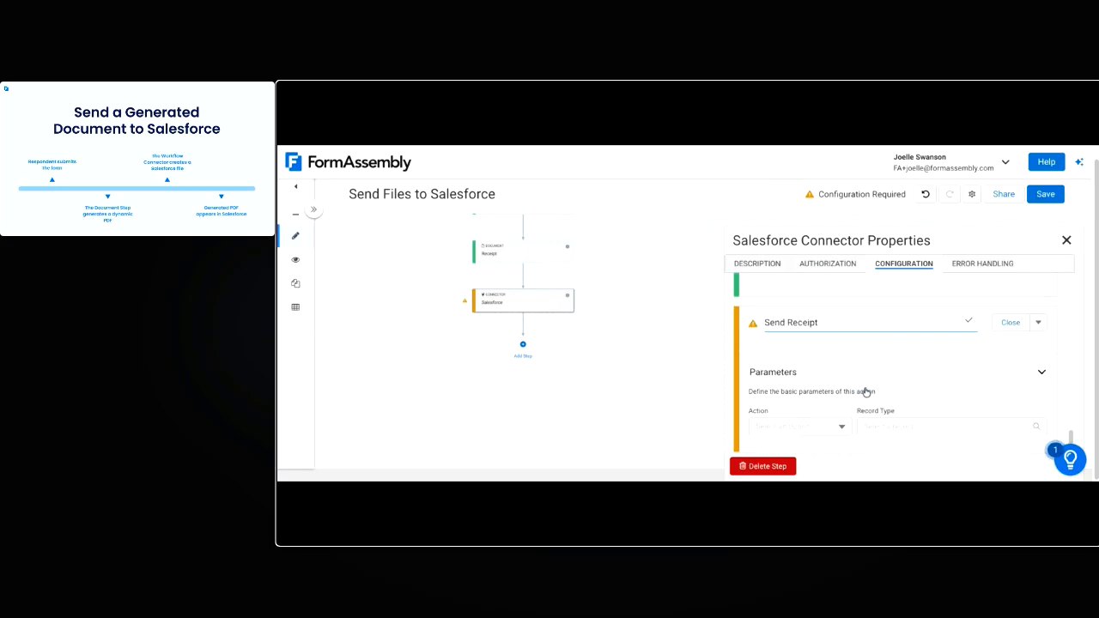
left_click(840, 386)
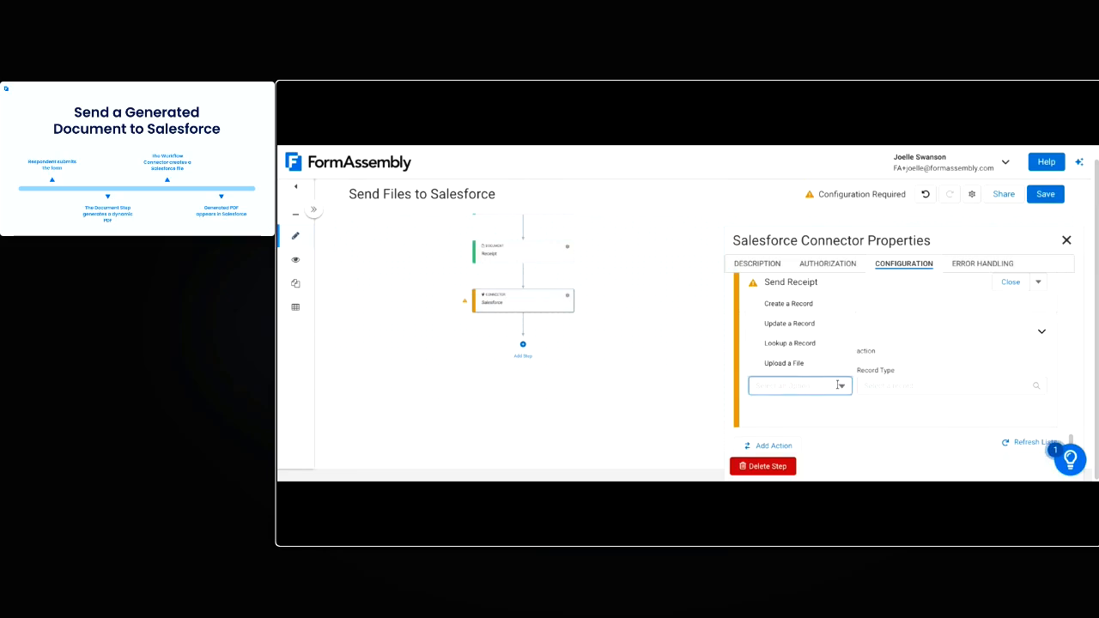
left_click(802, 364)
left_click(924, 388)
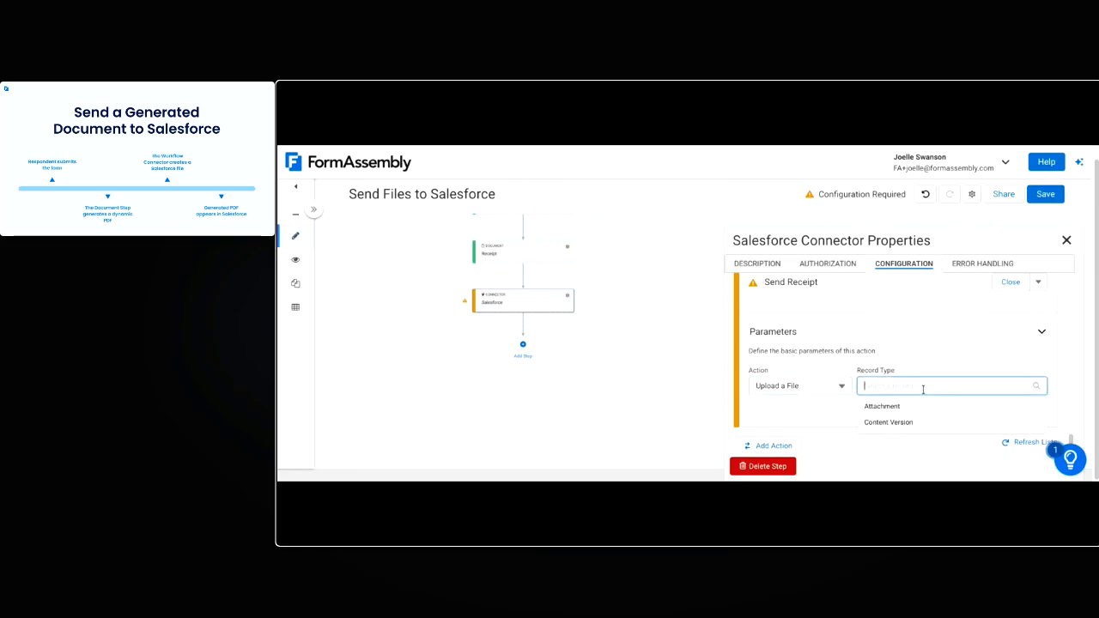
left_click(917, 423)
scroll(843, 420, "down", 1)
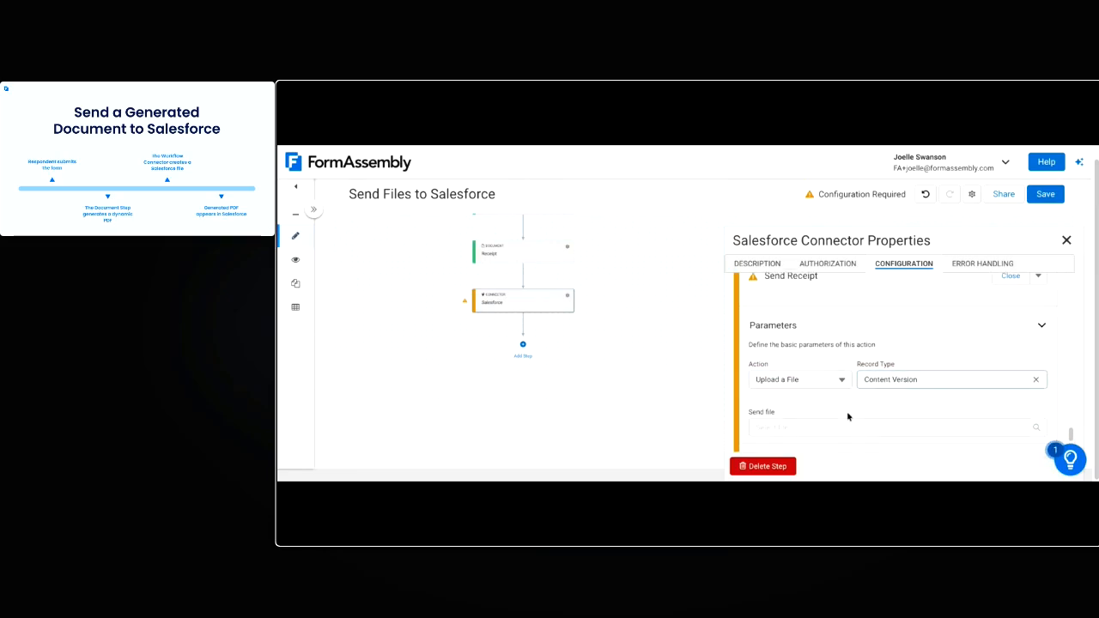
left_click(845, 354)
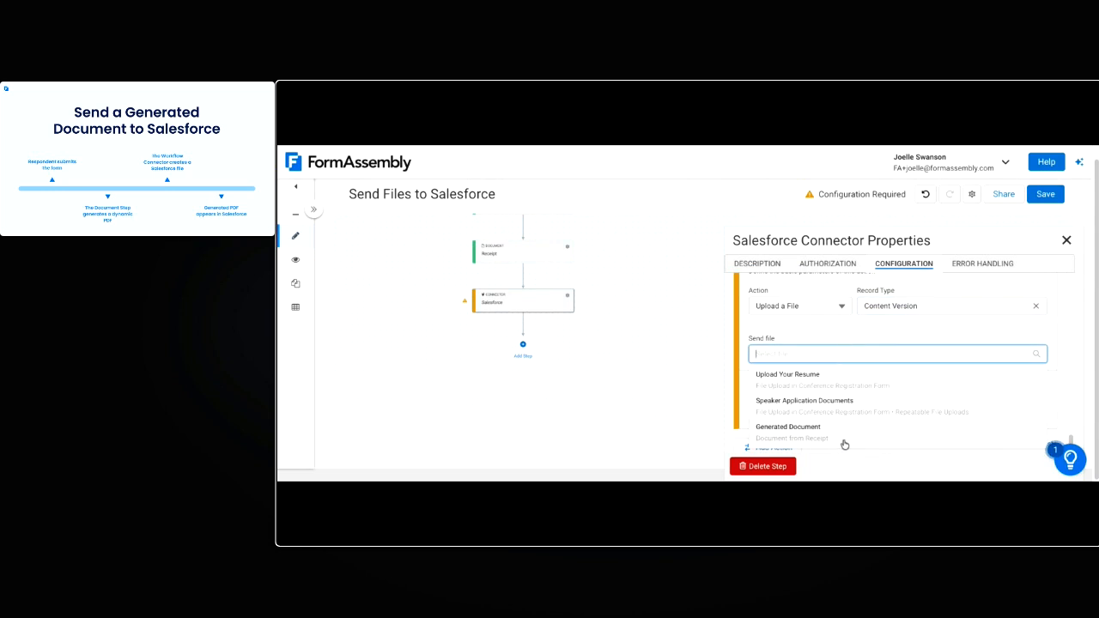
left_click(874, 445)
scroll(790, 401, "down", 2)
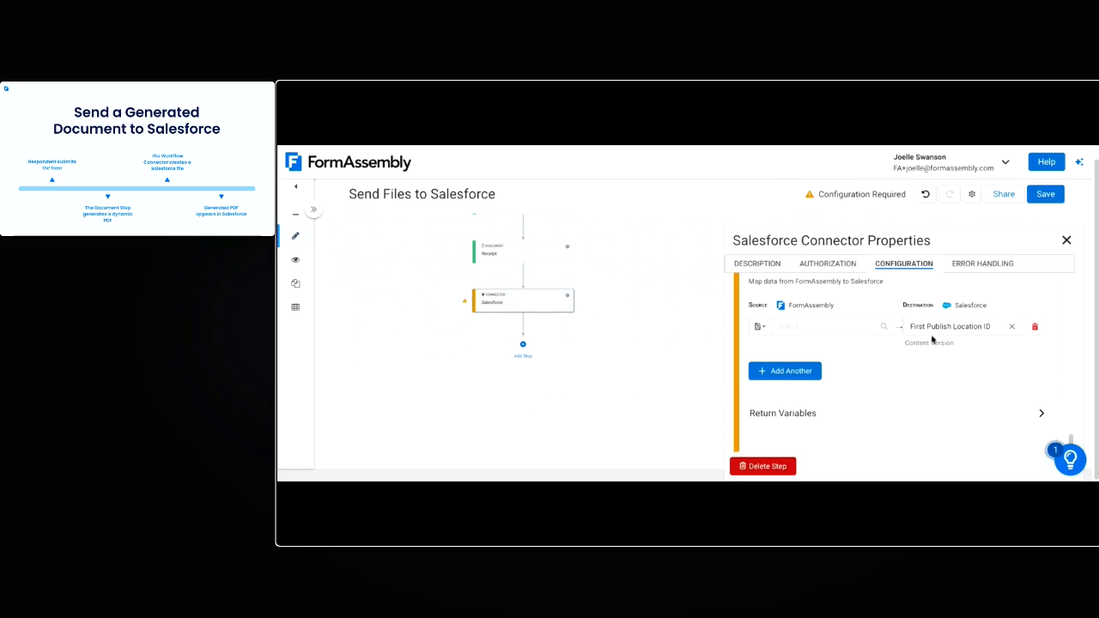
Map the contactID variable to the Content Version's First Publish Location ID and save the workflow
left_click(760, 327)
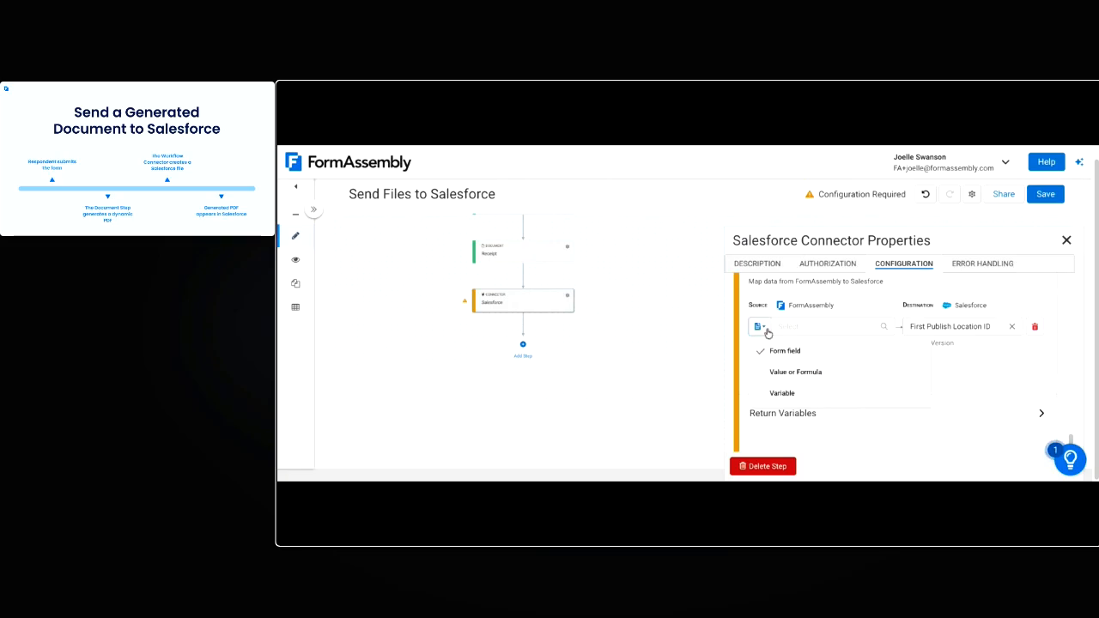
left_click(788, 392)
left_click(820, 331)
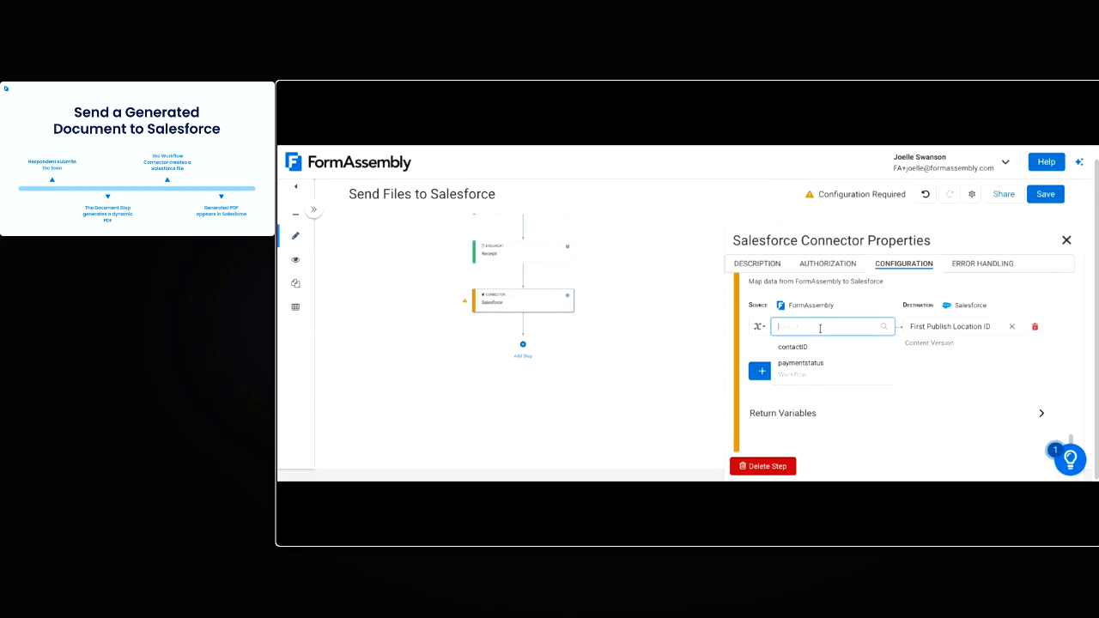
left_click(833, 356)
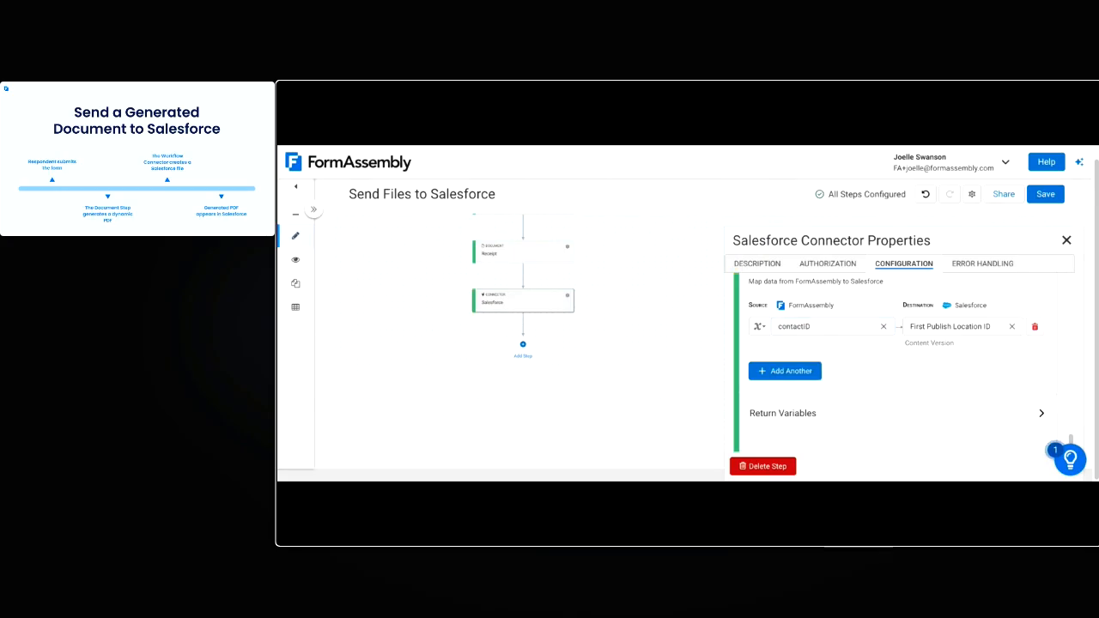
left_click(1046, 195)
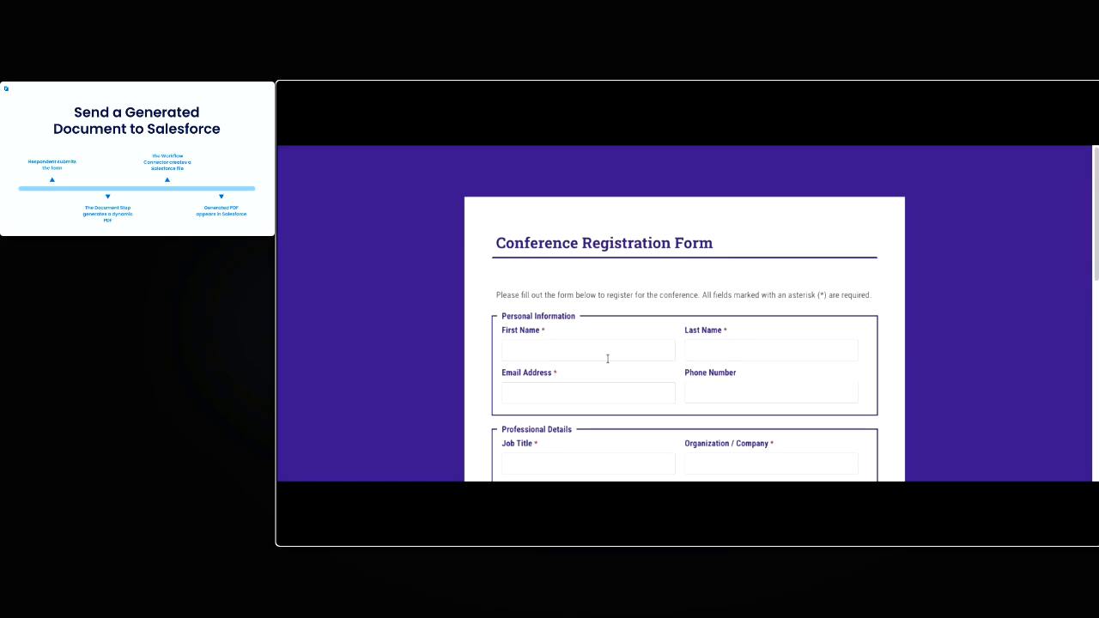
Open the published workflow's Conference Registration Form and fill in the registrant's first name, last name and email address
left_click(606, 352)
left_click(560, 389)
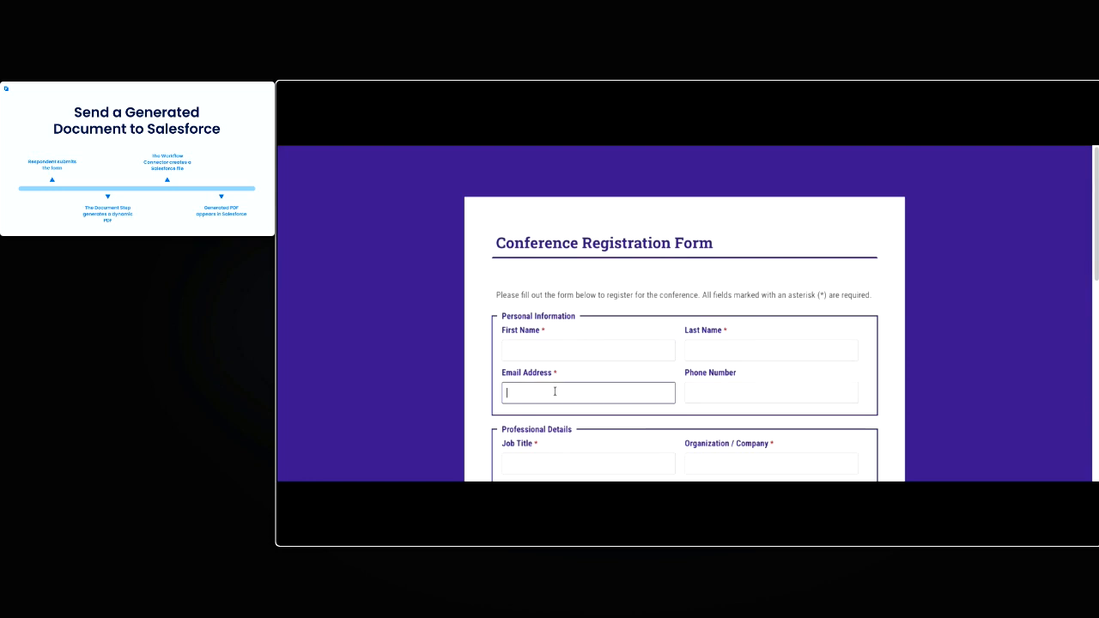
key("ctrl+v")
left_click(521, 352)
key("Tab")
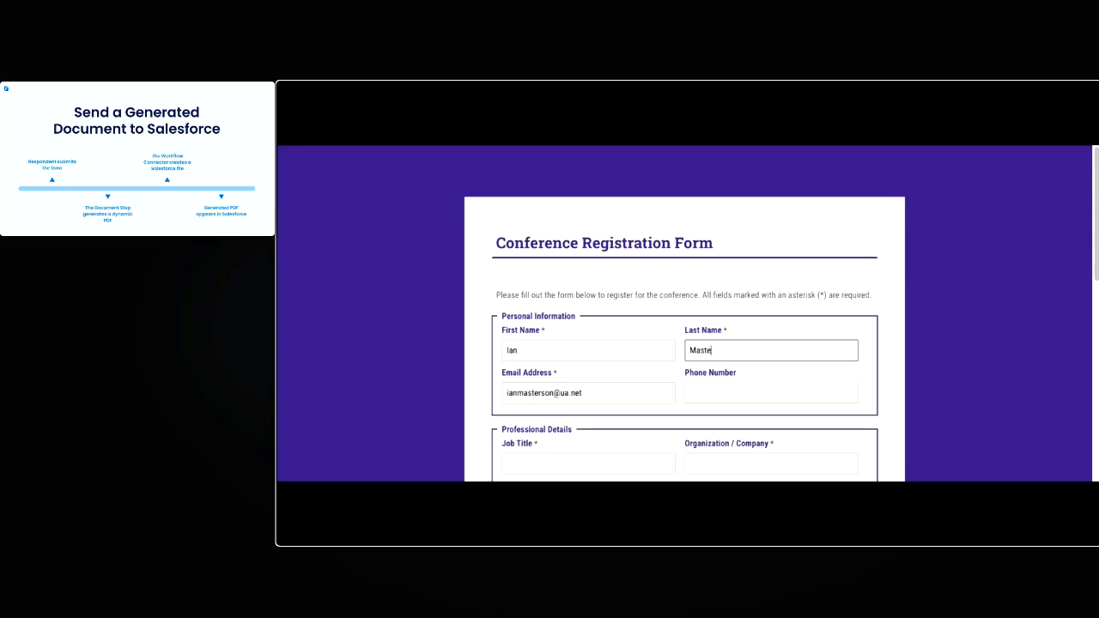
Complete the professional details with job title Engineer, company Phoenix and industry Education
scroll(669, 385, "down", 1)
left_click(636, 399)
type("Engineer")
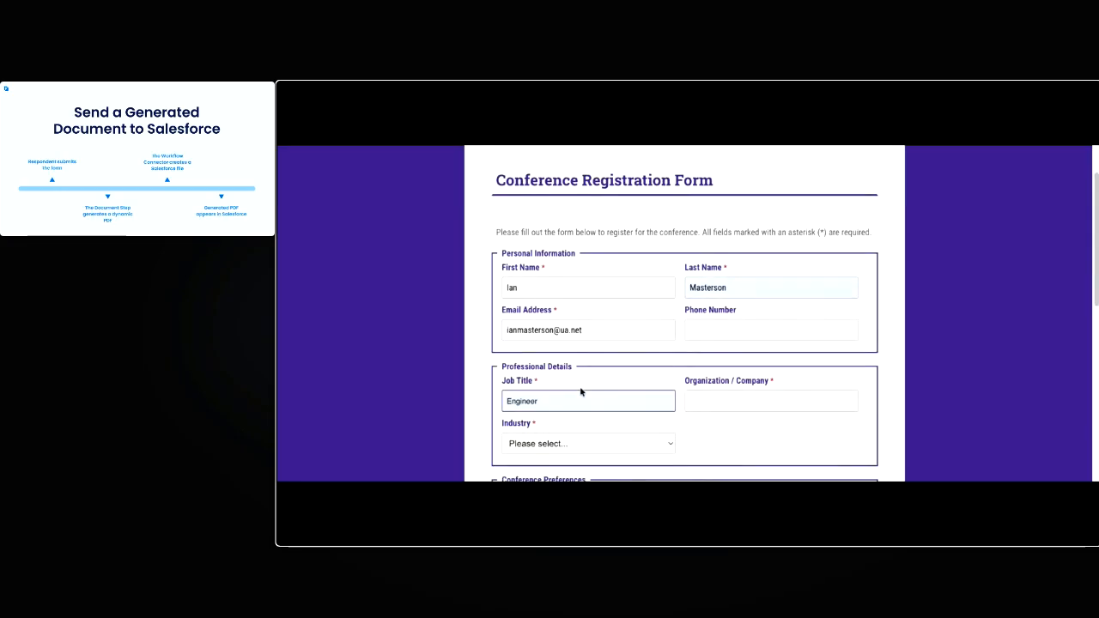
left_click(754, 397)
type("Phoenix")
left_click(653, 362)
scroll(645, 395, "down", 1)
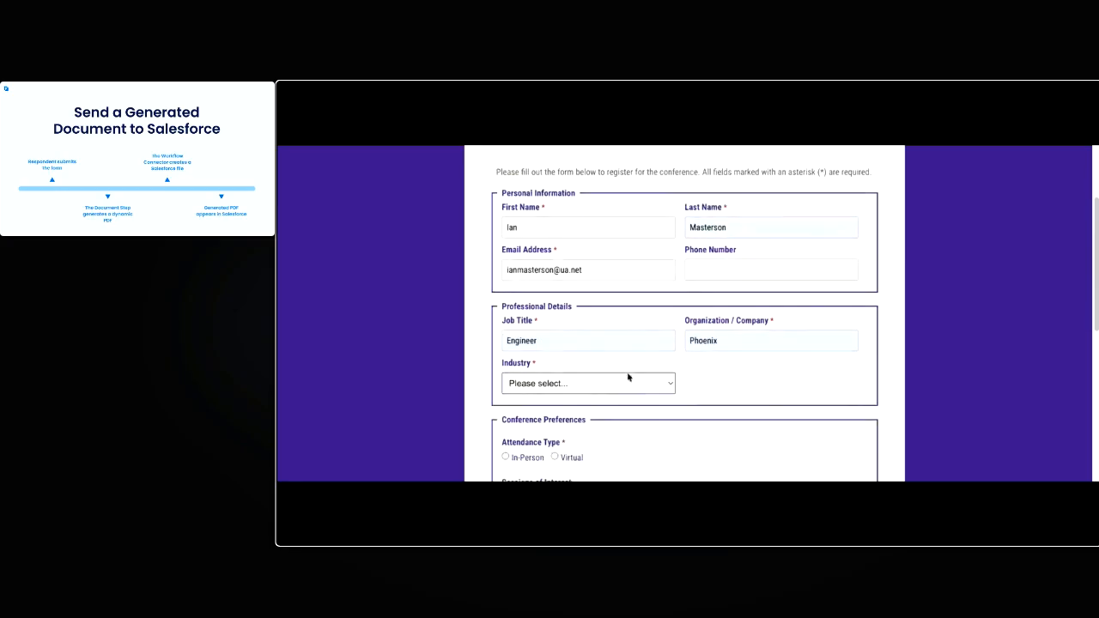
left_click(628, 386)
Set the attendance type to In-Person and opt to apply as a speaker at an open session
scroll(513, 387, "down", 1)
left_click(514, 378)
scroll(659, 385, "down", 2)
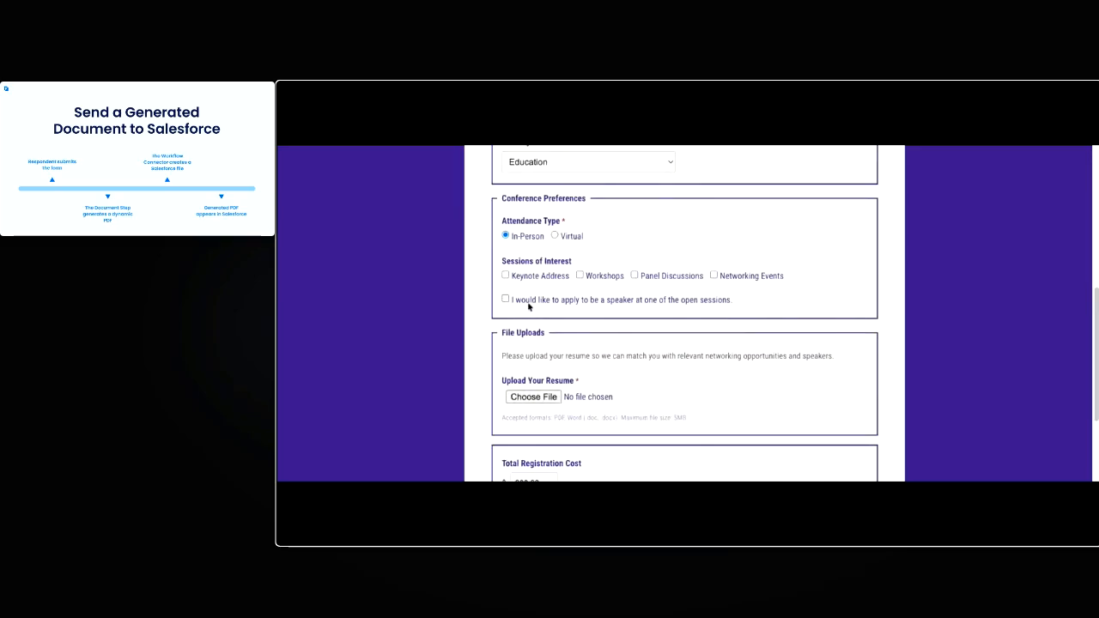
left_click(505, 299)
Attach Resume.docx as the resume and Speaker Application.pdf and Speaker Slides.pptx as speaker documents, then submit the registration
scroll(537, 343, "down", 1)
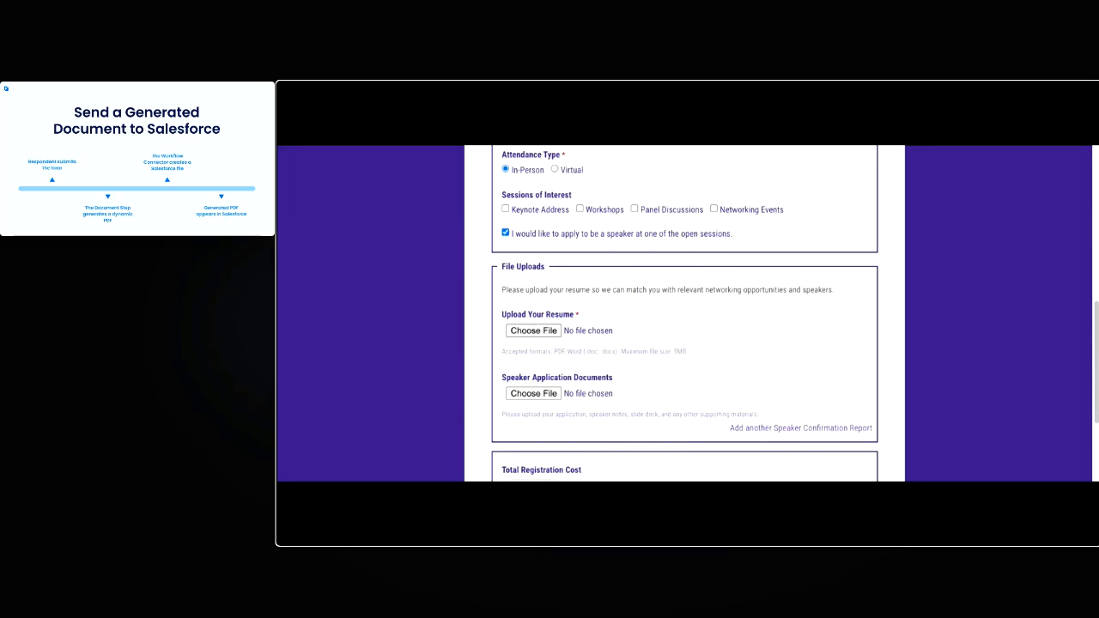
left_click(539, 396)
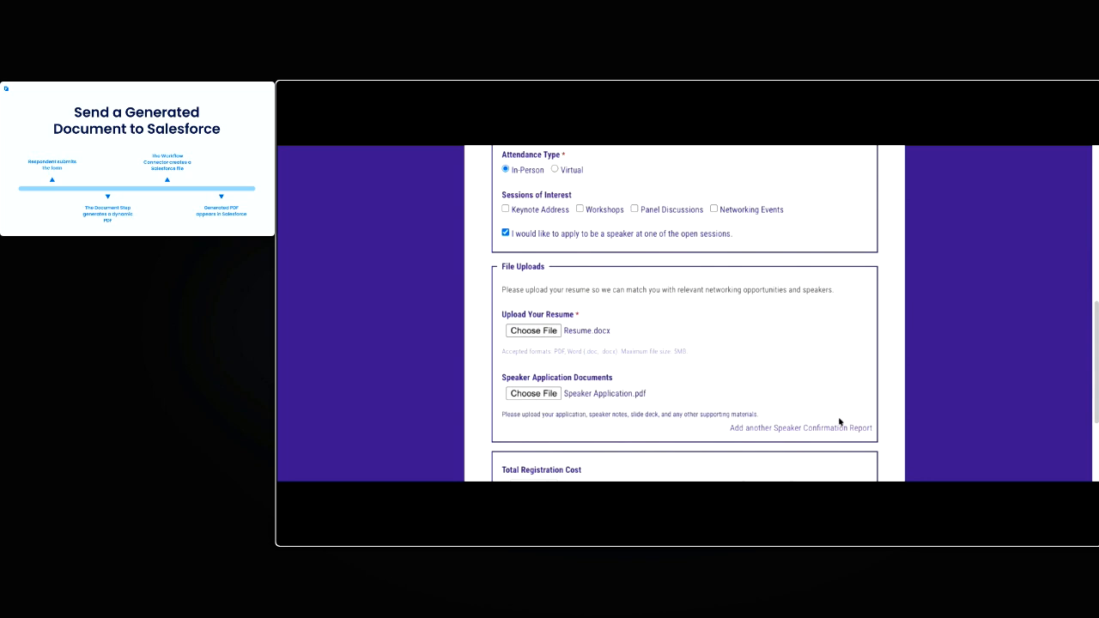
left_click(742, 428)
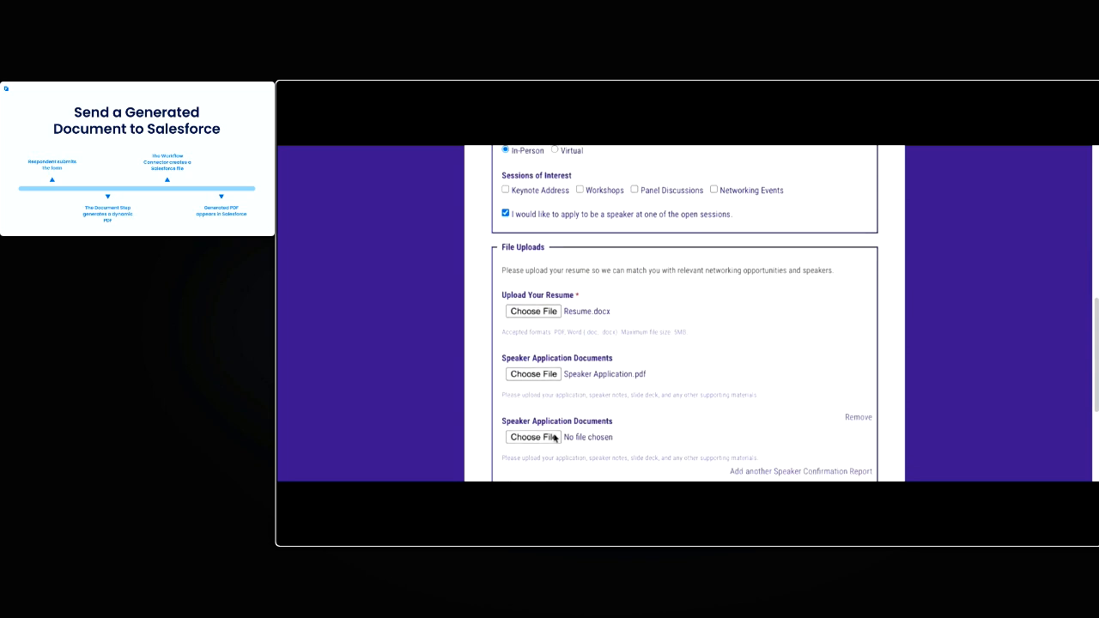
left_click(555, 437)
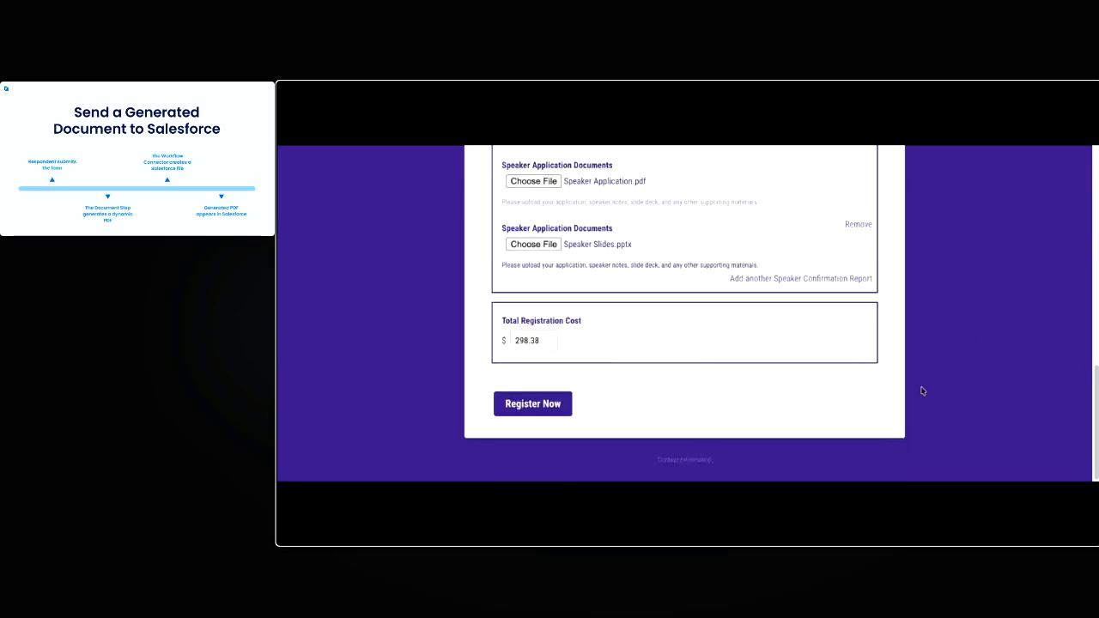
left_click(553, 410)
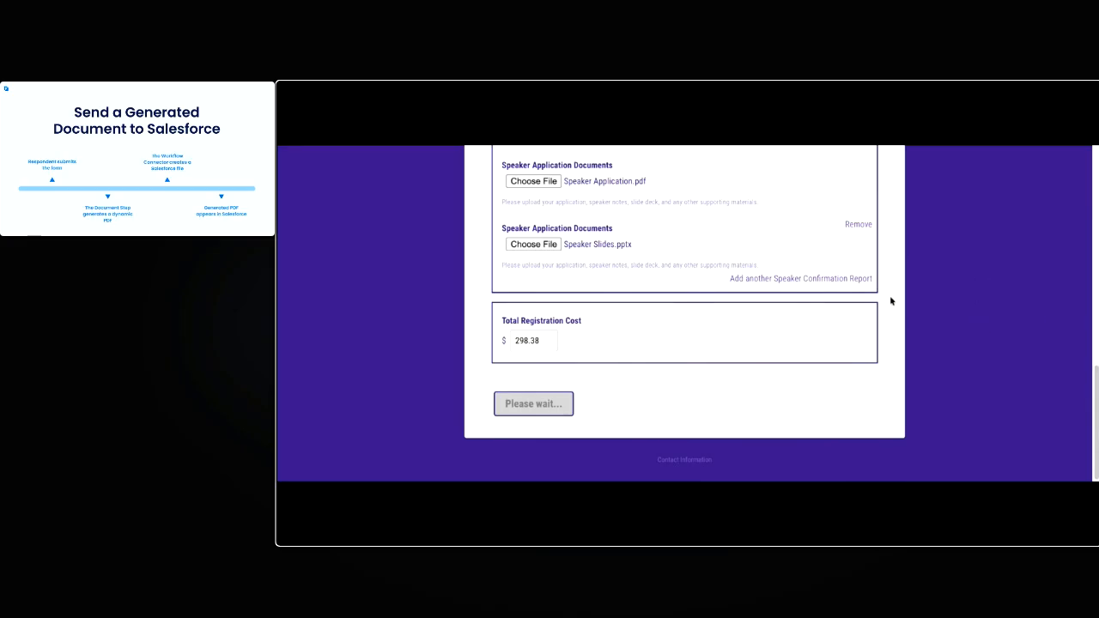
Fill in the payer's email at checkout, choose payment by card and enter the test card number
left_click(804, 215)
type("heidi@test.com")
scroll(781, 318, "down", 1)
left_click(785, 331)
left_click(796, 368)
type("4242 4242 4242")
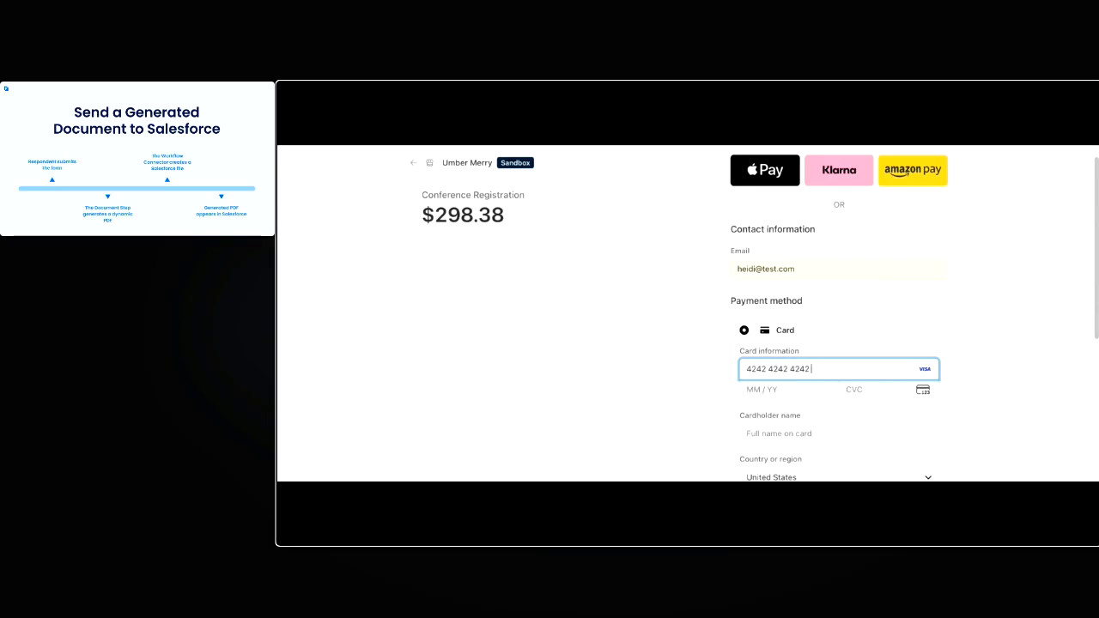
type(" 4242")
Enter the card's expiration date and security code
left_click(782, 391)
type("01 /")
key("Tab")
type("30")
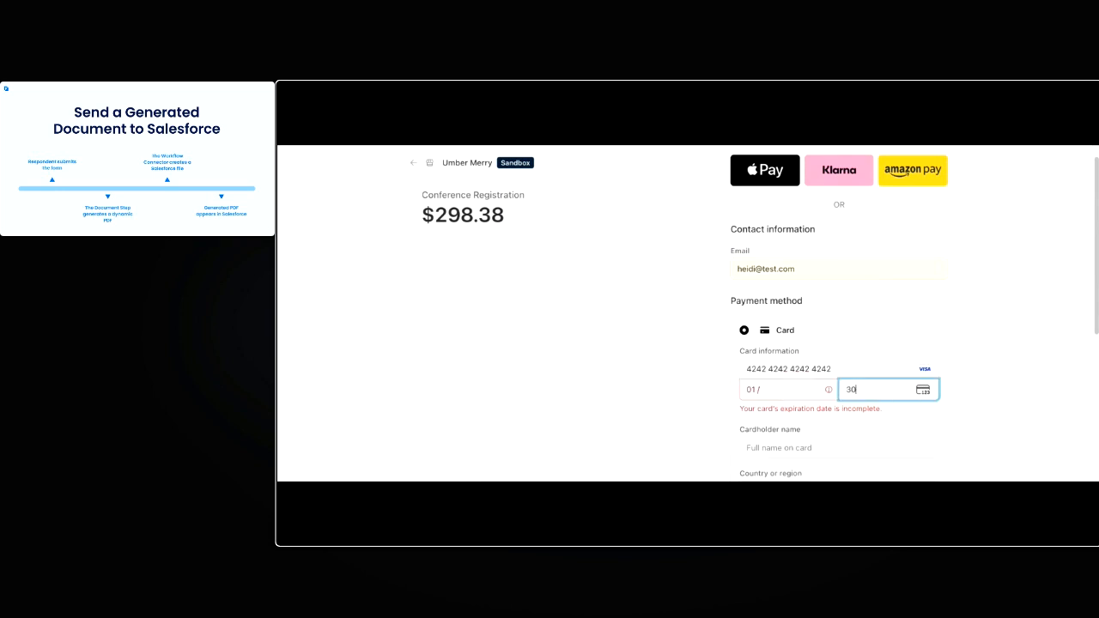
type("0")
left_click(809, 392)
type("30")
Enter the cardholder's name and billing ZIP code with United States as the country, then submit the payment
scroll(816, 412, "down", 1)
left_click(815, 418)
type("Heidi Test")
scroll(830, 432, "down", 2)
key("Tab")
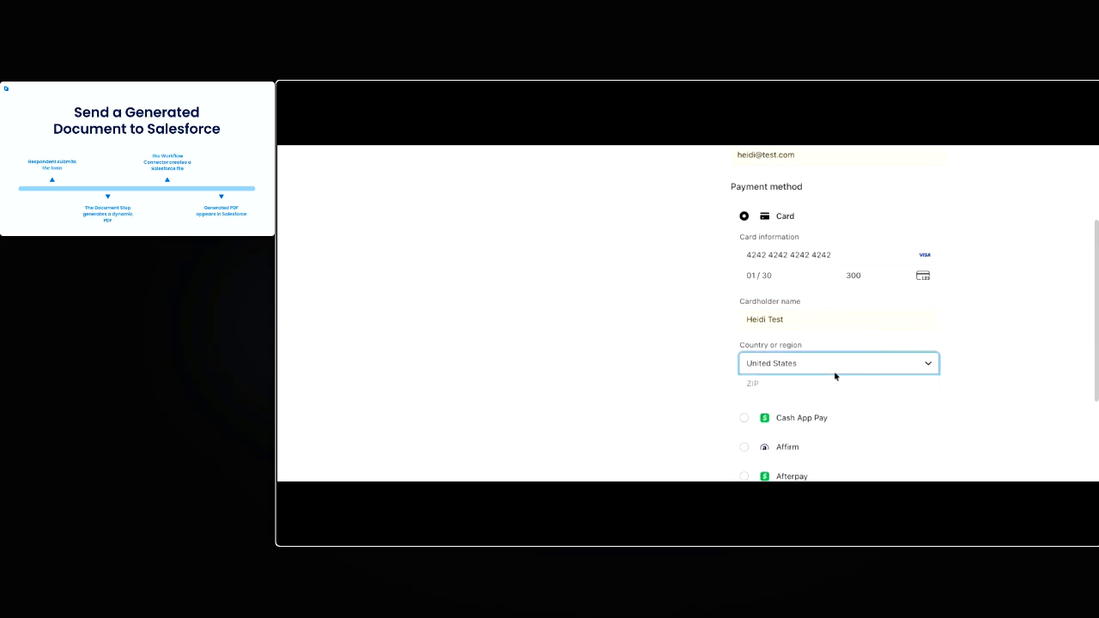
left_click(766, 386)
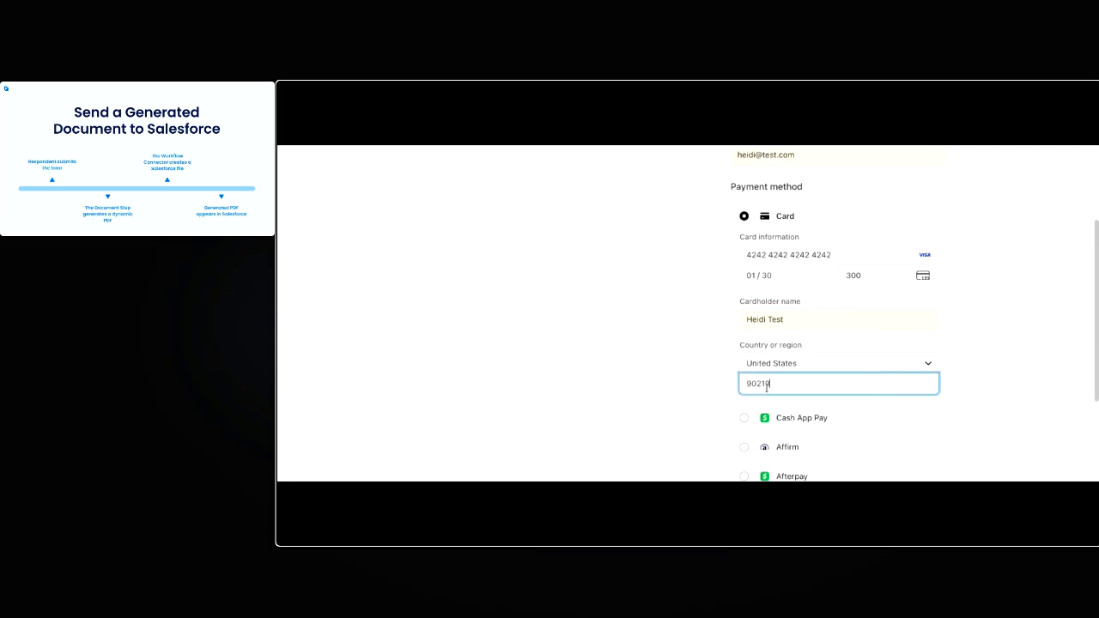
scroll(729, 372, "down", 3)
left_click(784, 459)
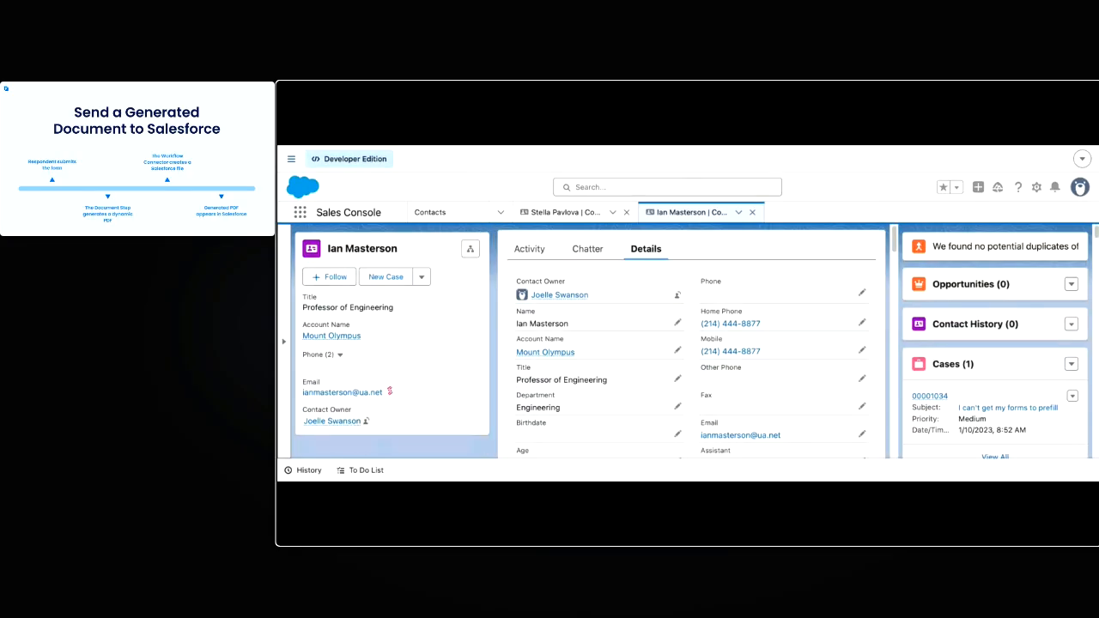
In Salesforce, reload the registrant's contact record and check its Notes & Attachments
key("super+r")
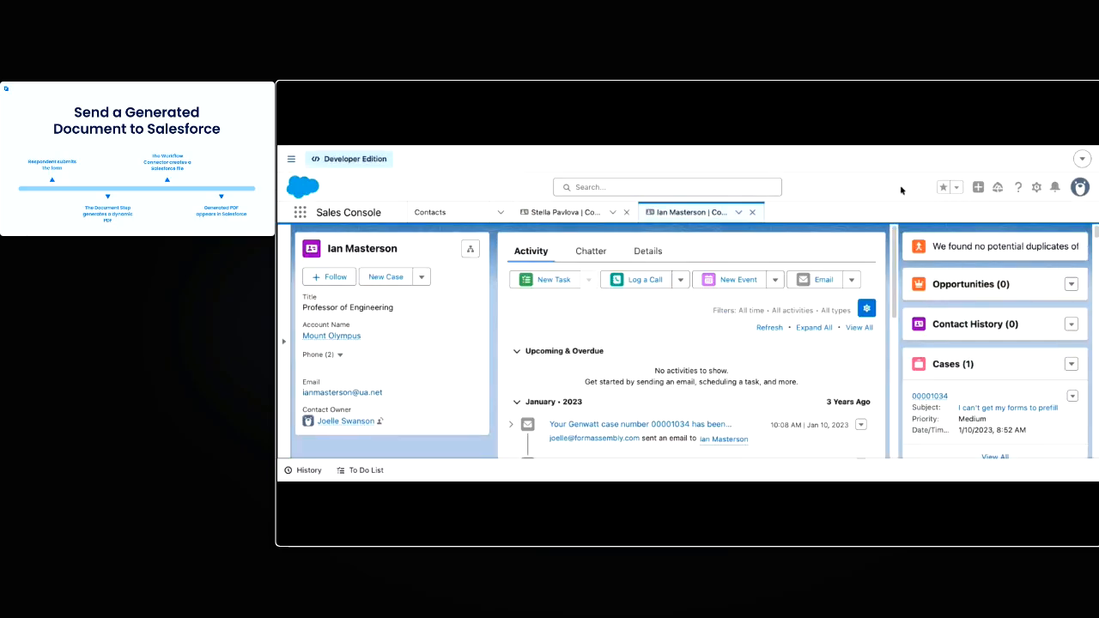
scroll(919, 289, "down", 5)
key("super+r")
scroll(861, 384, "down", 5)
scroll(965, 325, "down", 3)
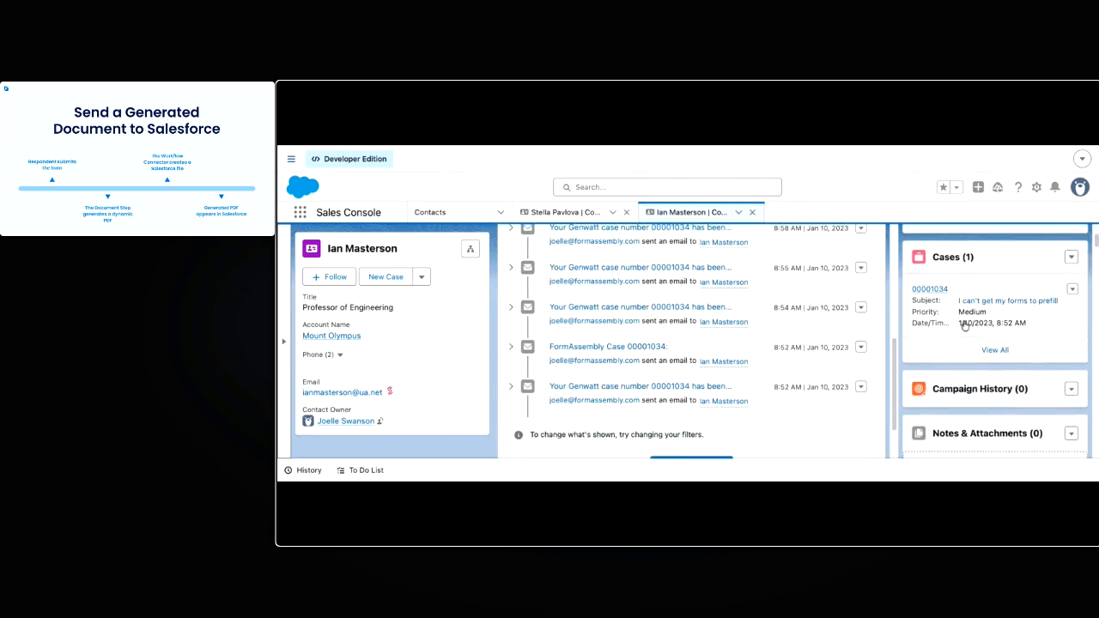
scroll(965, 325, "up", 3)
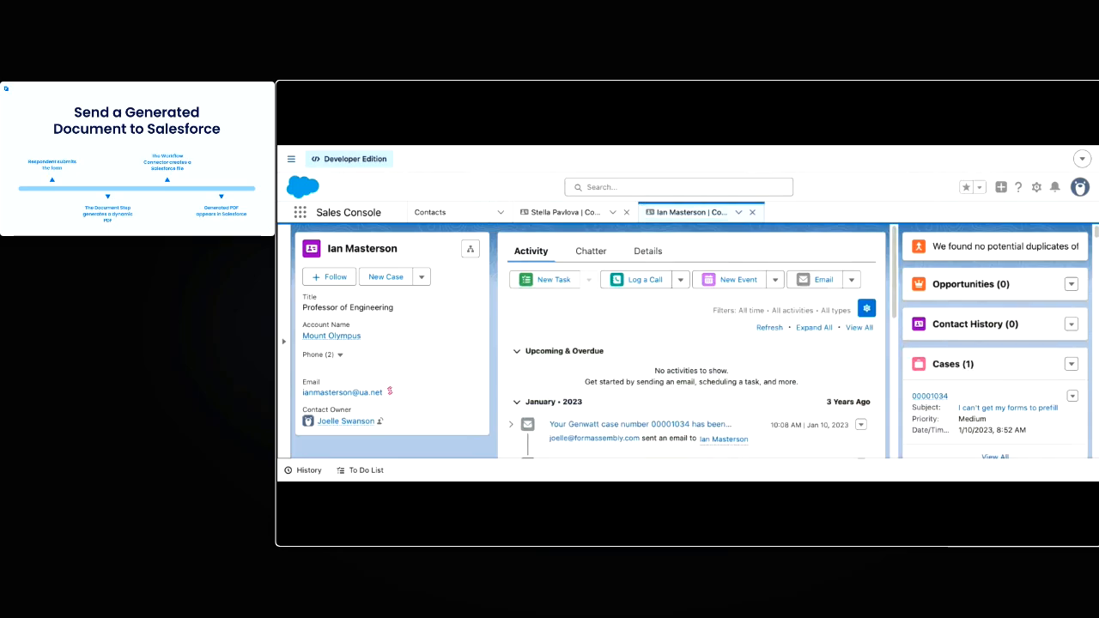
scroll(1006, 340, "down", 2)
scroll(1007, 338, "down", 1)
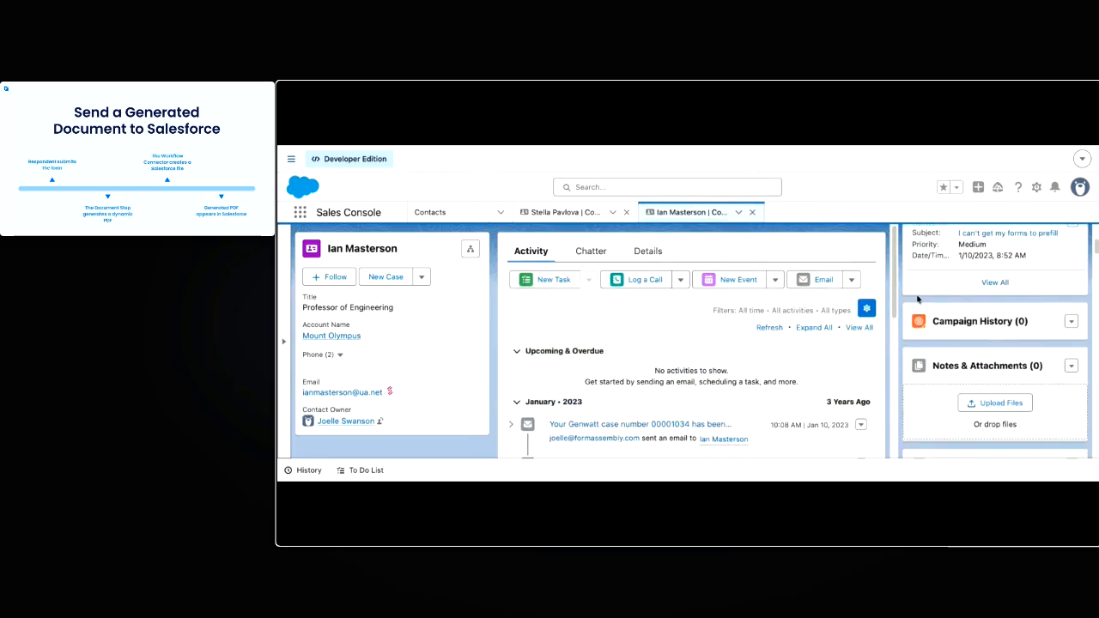
Check the Notes & Attachments list of the other open contact for the submitted files
left_click(574, 212)
left_click(350, 132)
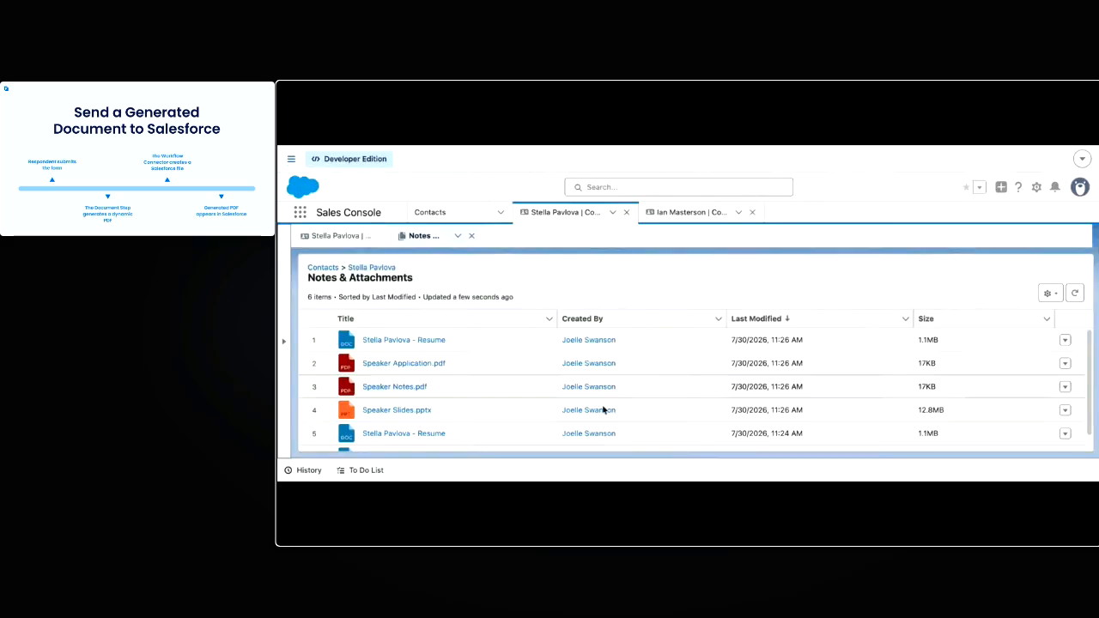
scroll(635, 344, "up", 1)
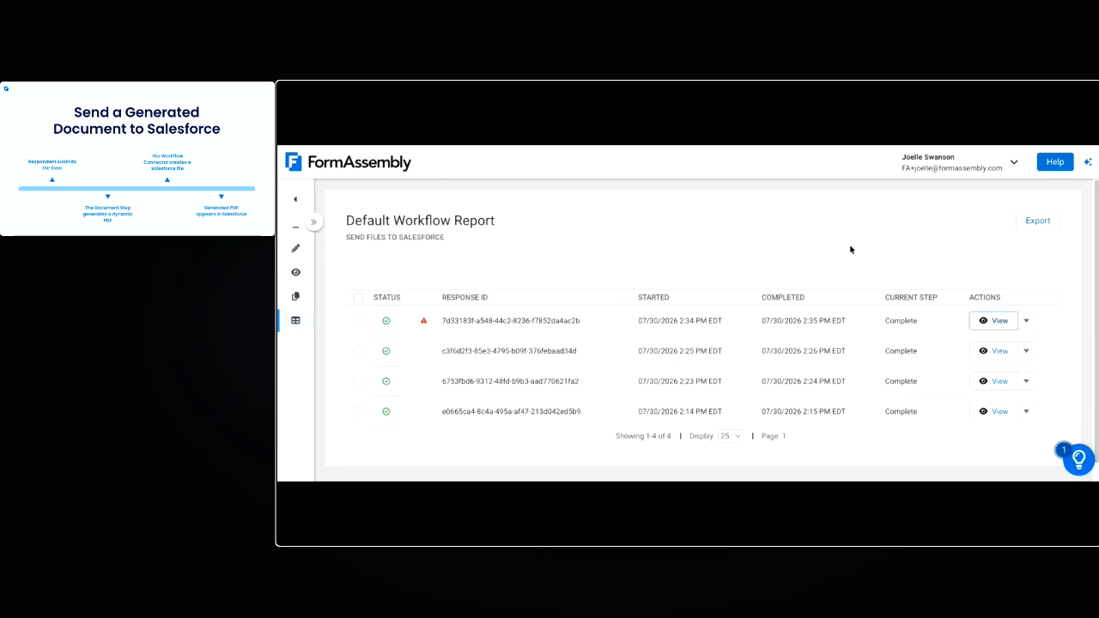
In FormAssembly, open the newest response in the workflow report and review its generated Conference Registration Receipt.pdf
left_click(986, 324)
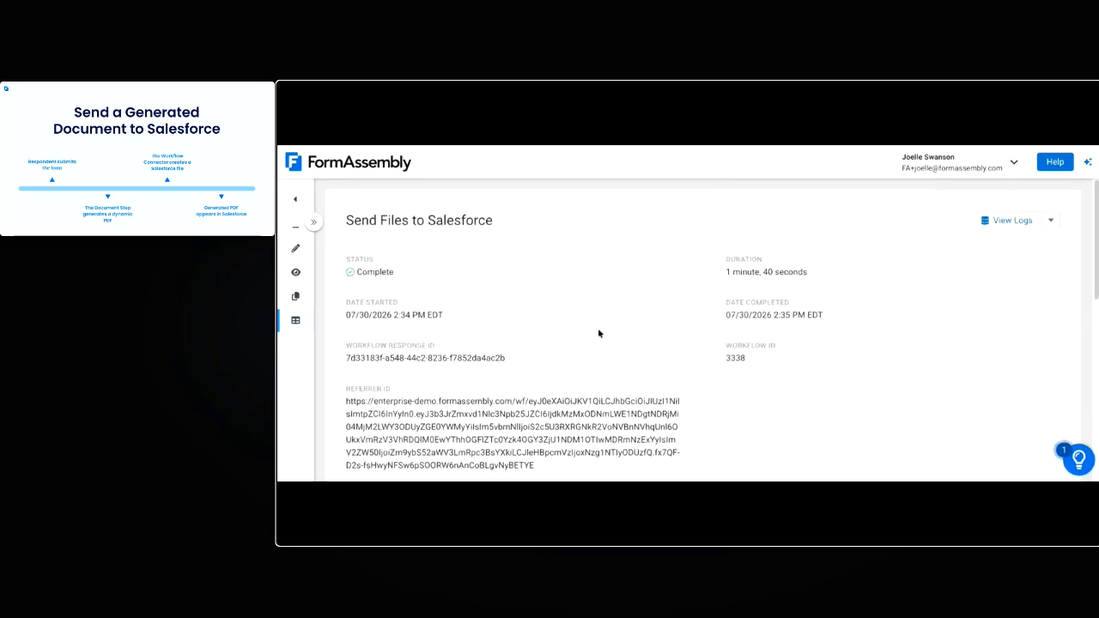
scroll(601, 335, "down", 10)
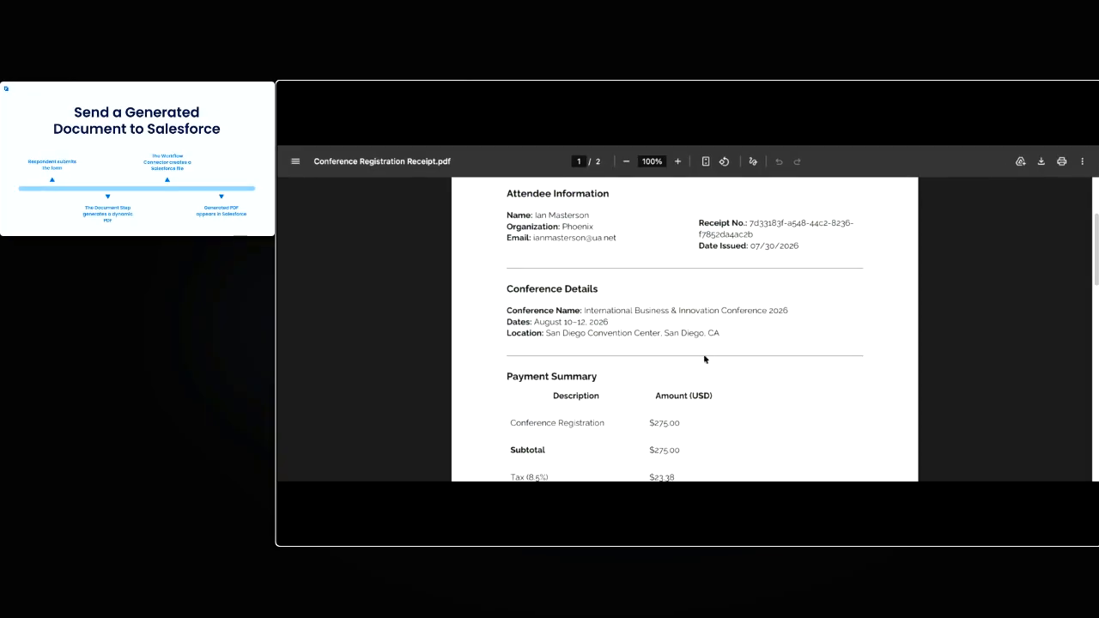
scroll(706, 357, "down", 3)
scroll(593, 402, "up", 4)
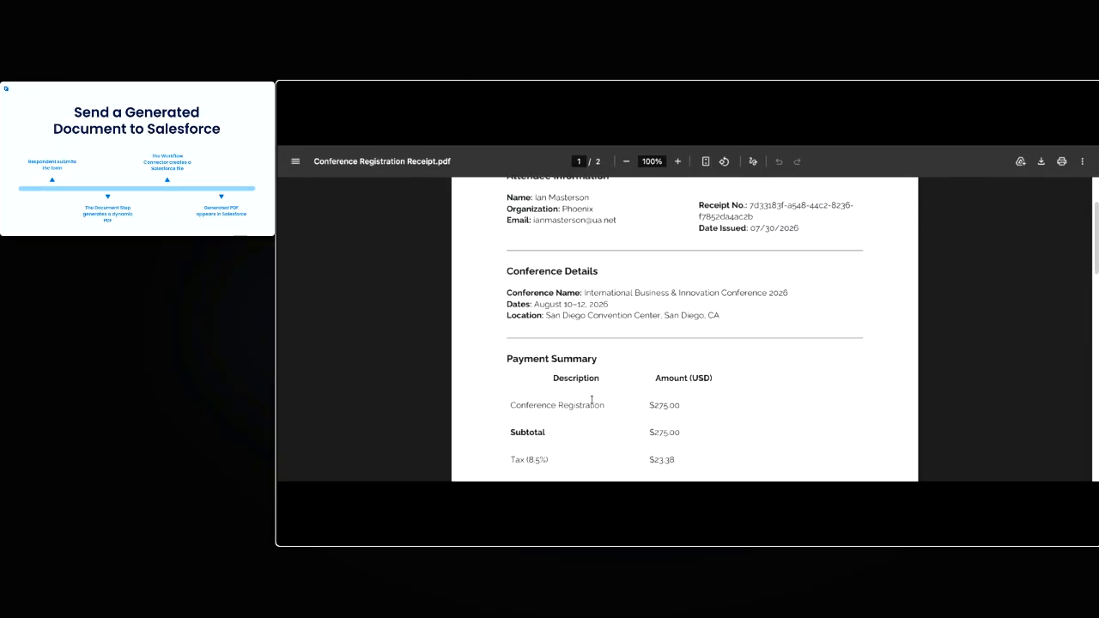
scroll(773, 369, "down", 3)
scroll(720, 397, "up", 3)
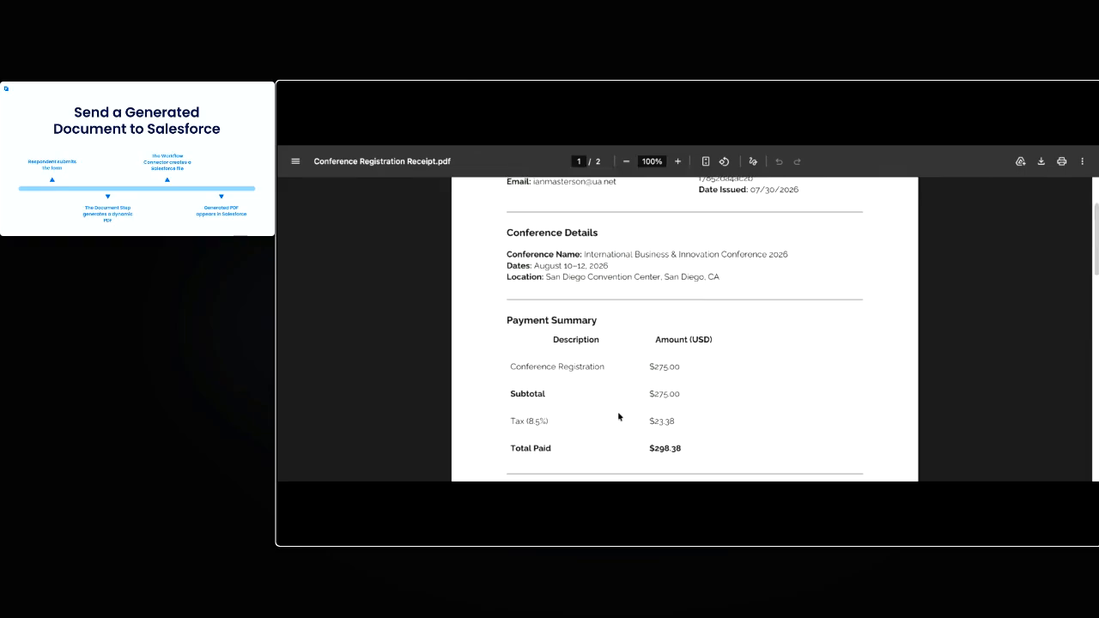
left_click_drag(549, 309, 621, 311)
left_click(603, 333)
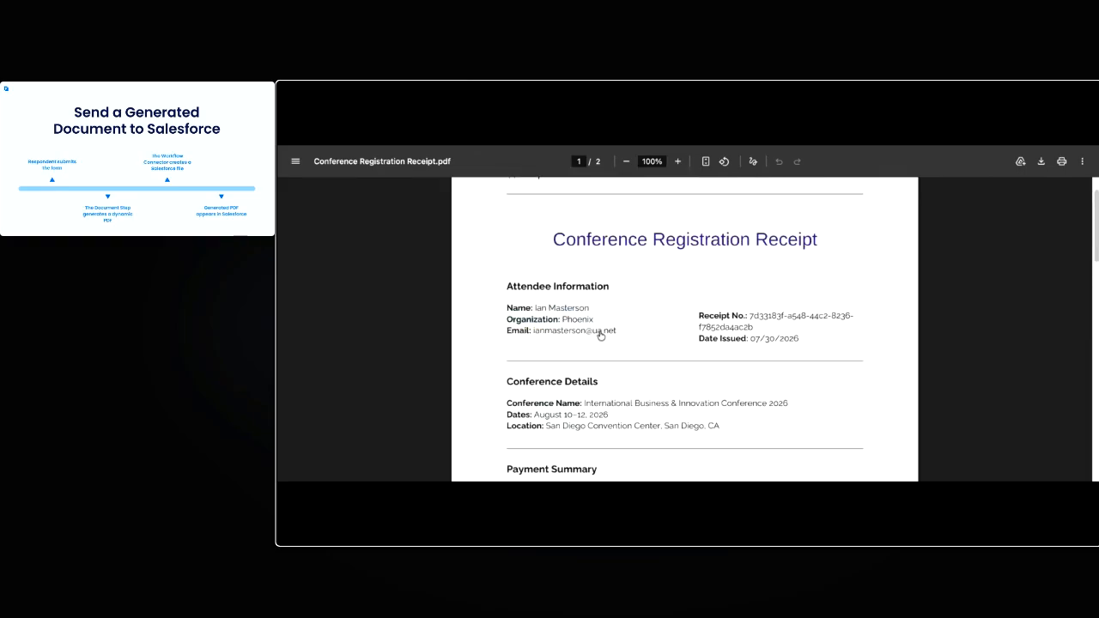
scroll(735, 332, "down", 1)
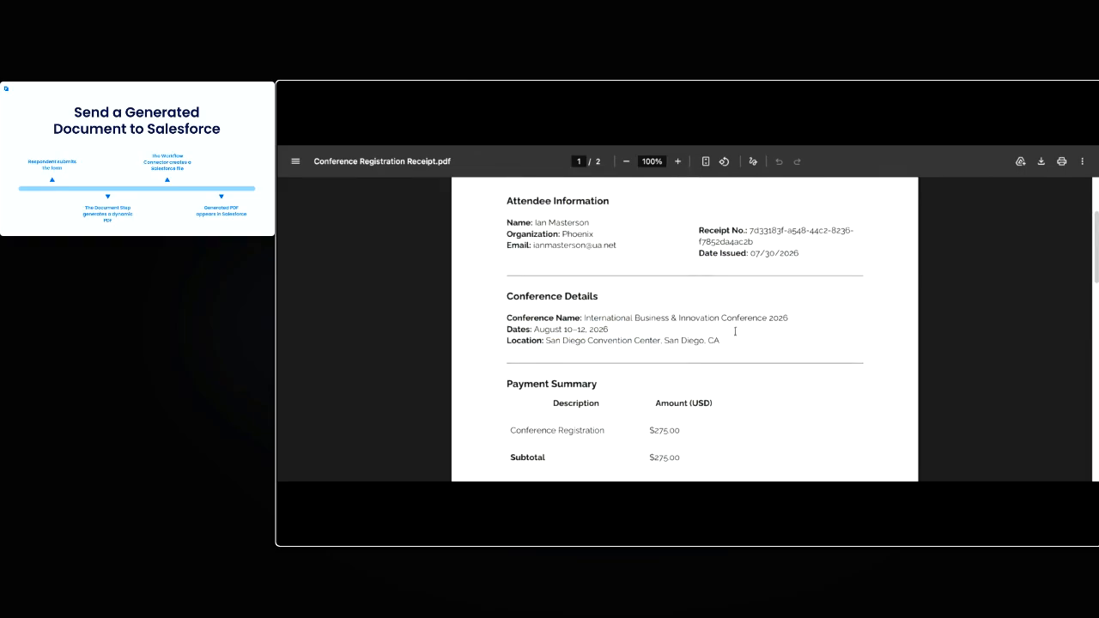
scroll(550, 412, "down", 2)
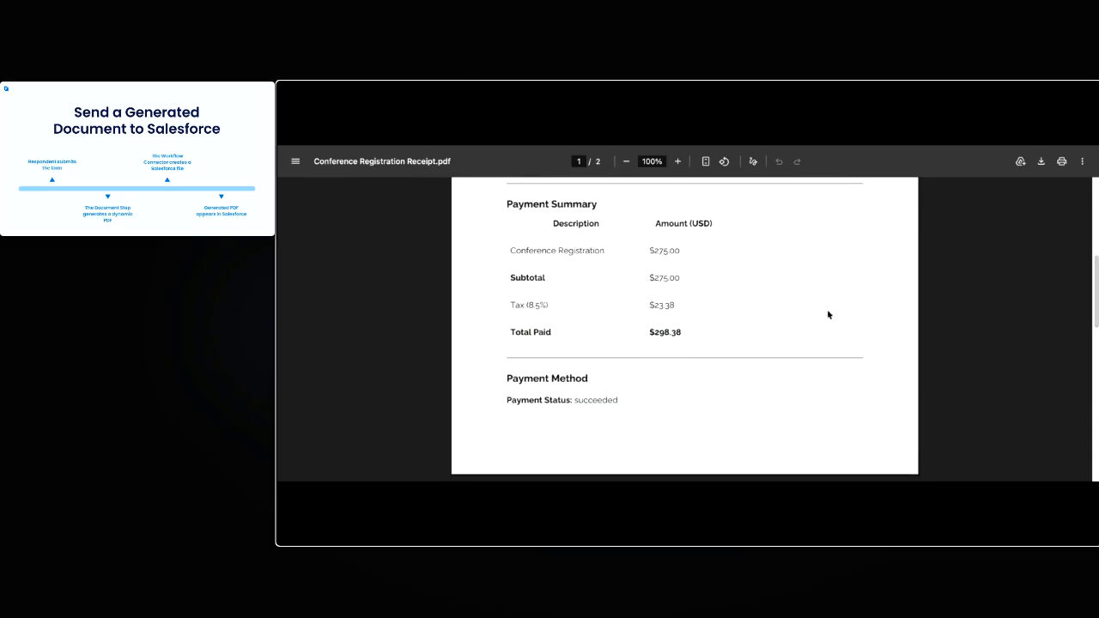
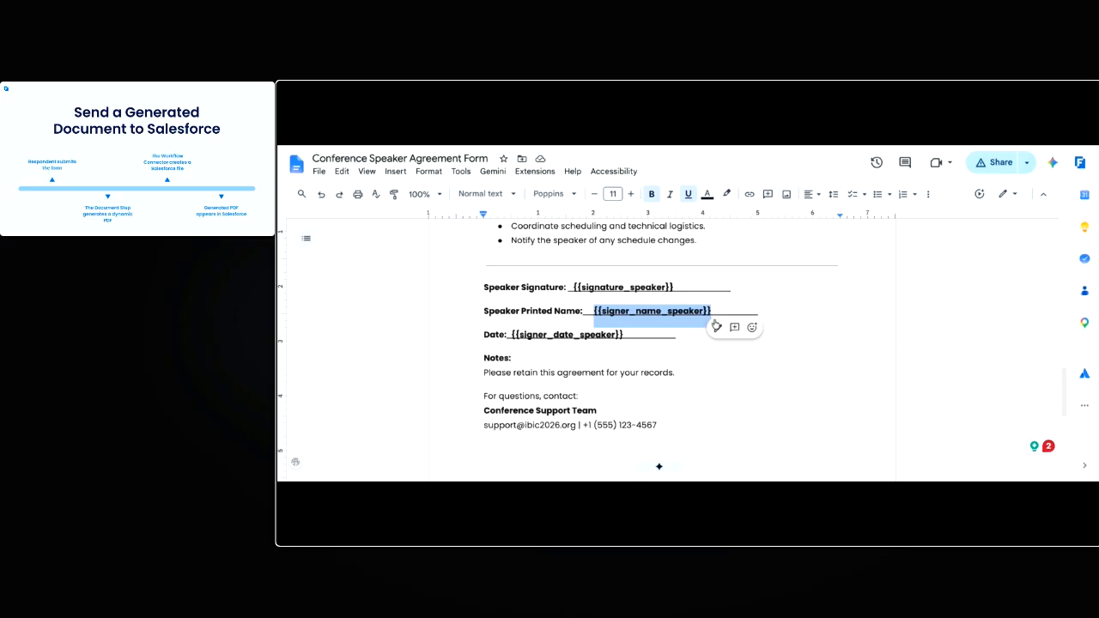
In FormAssembly, add a Document step between the Receipt and Salesforce steps and upload Conference Speaker Agreement.docx as its template
left_click(759, 305)
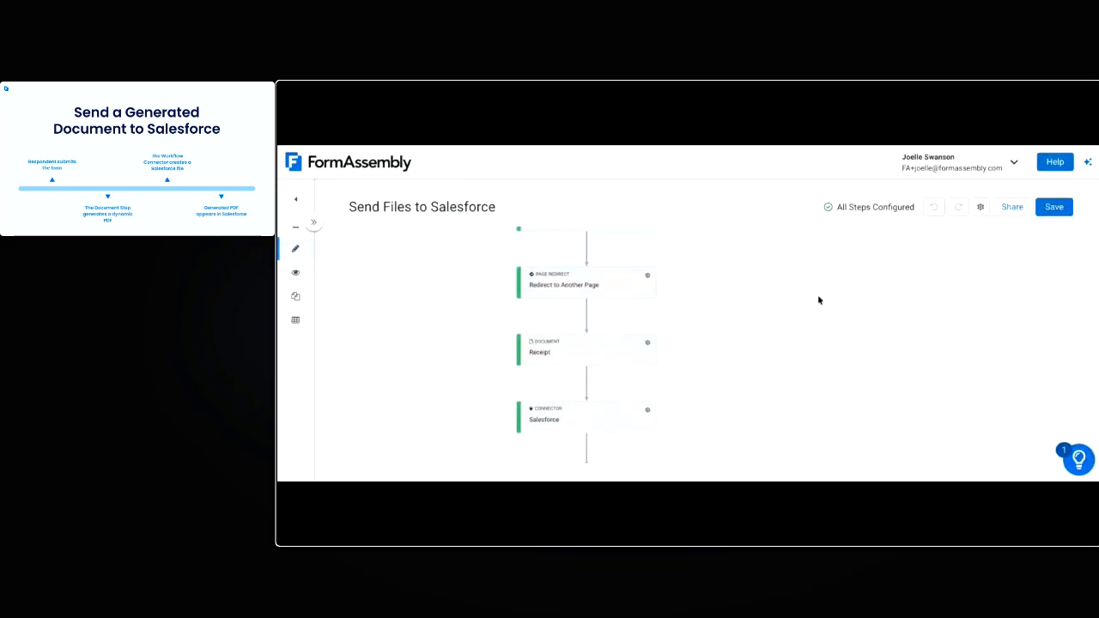
left_click(586, 381)
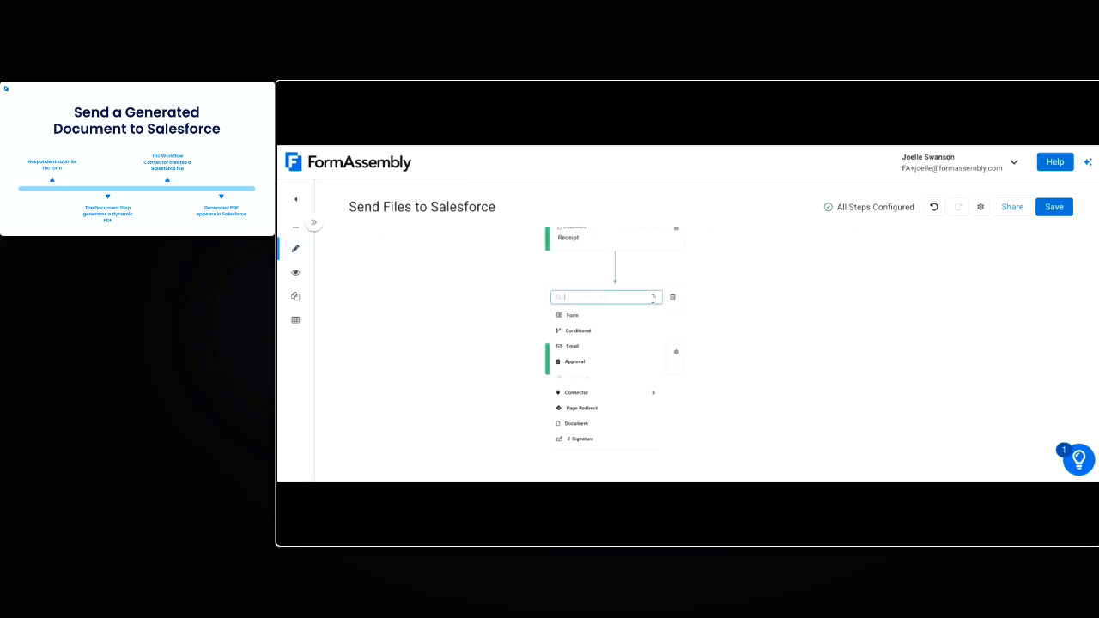
left_click(605, 425)
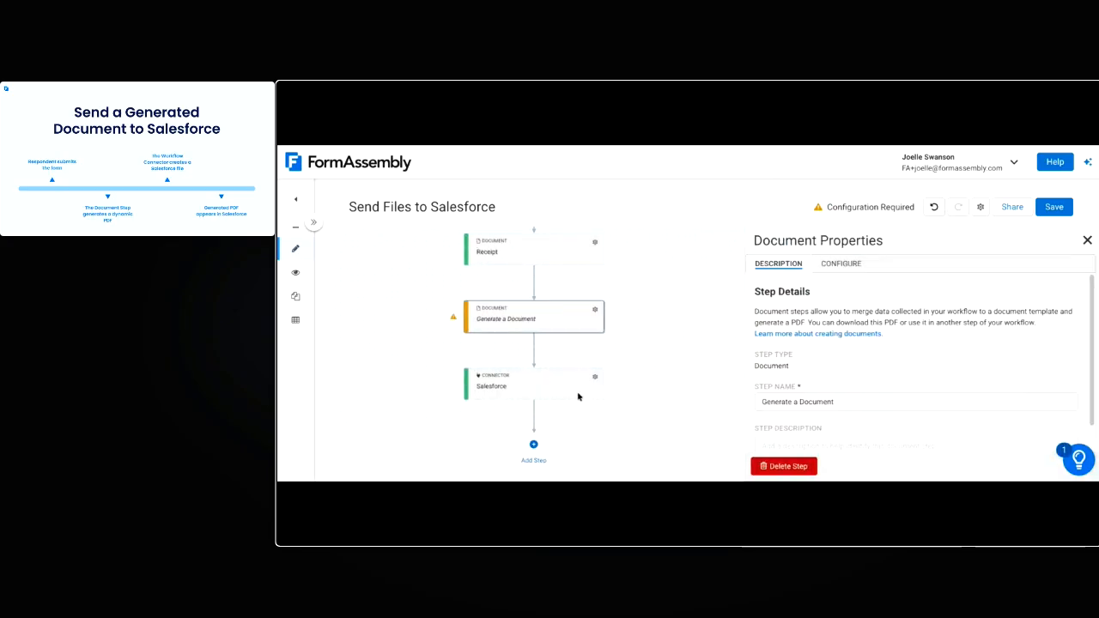
left_click(839, 264)
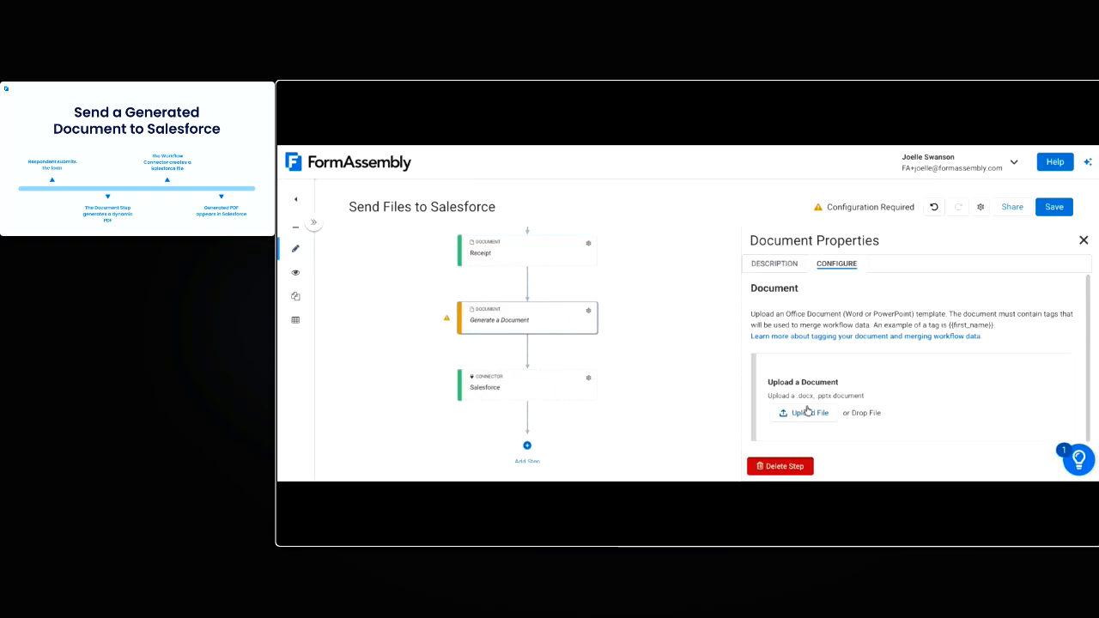
left_click(807, 412)
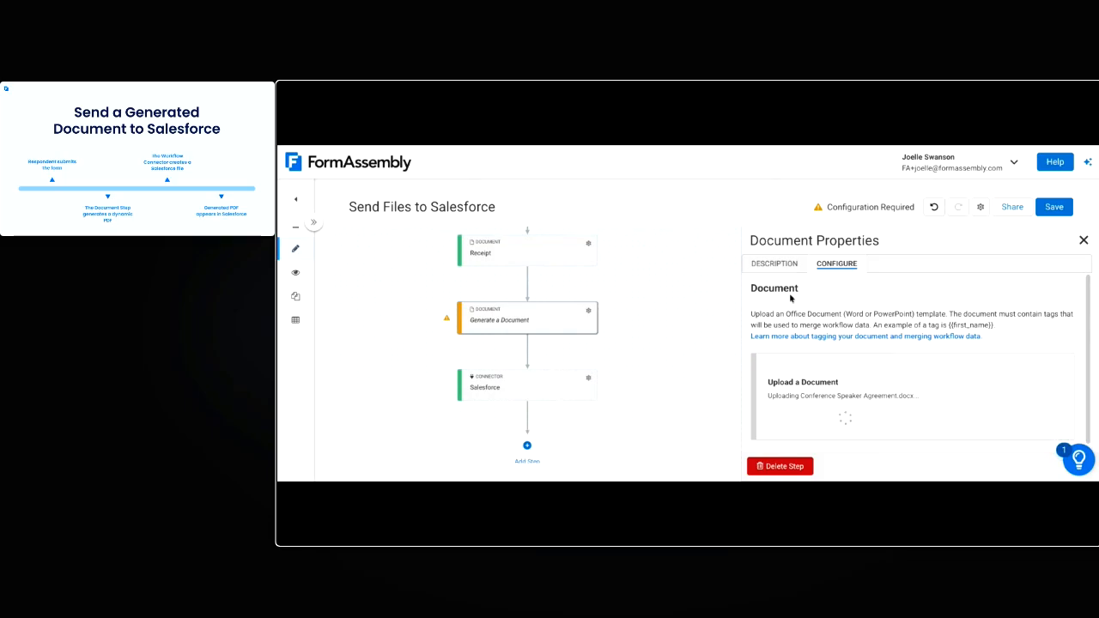
Rename the new document step Speaker Agreement
left_click(782, 267)
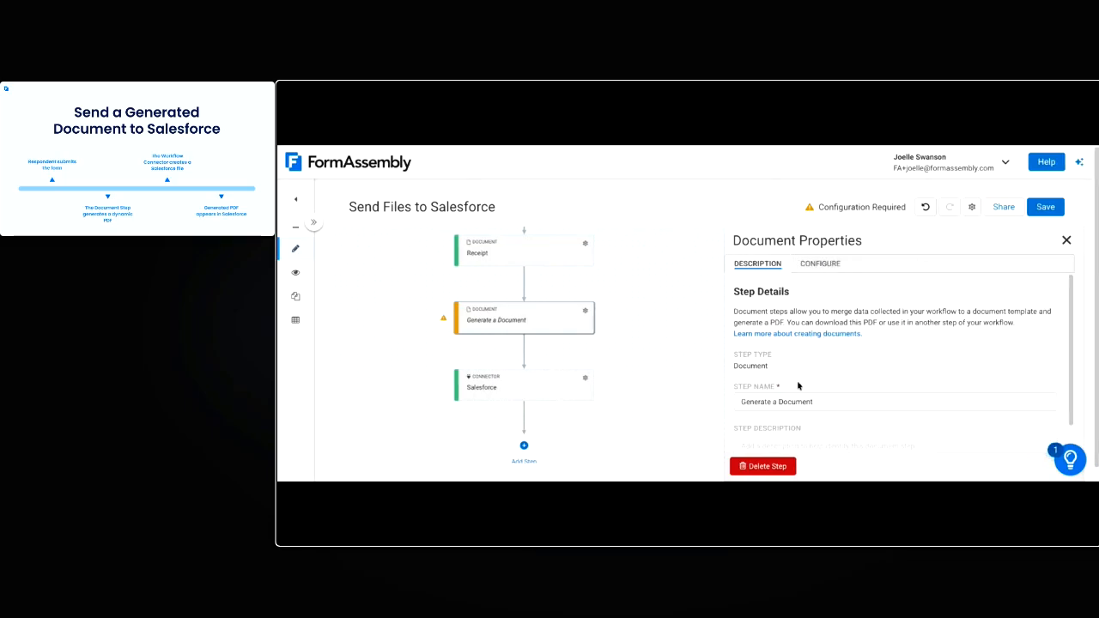
triple_click(786, 403)
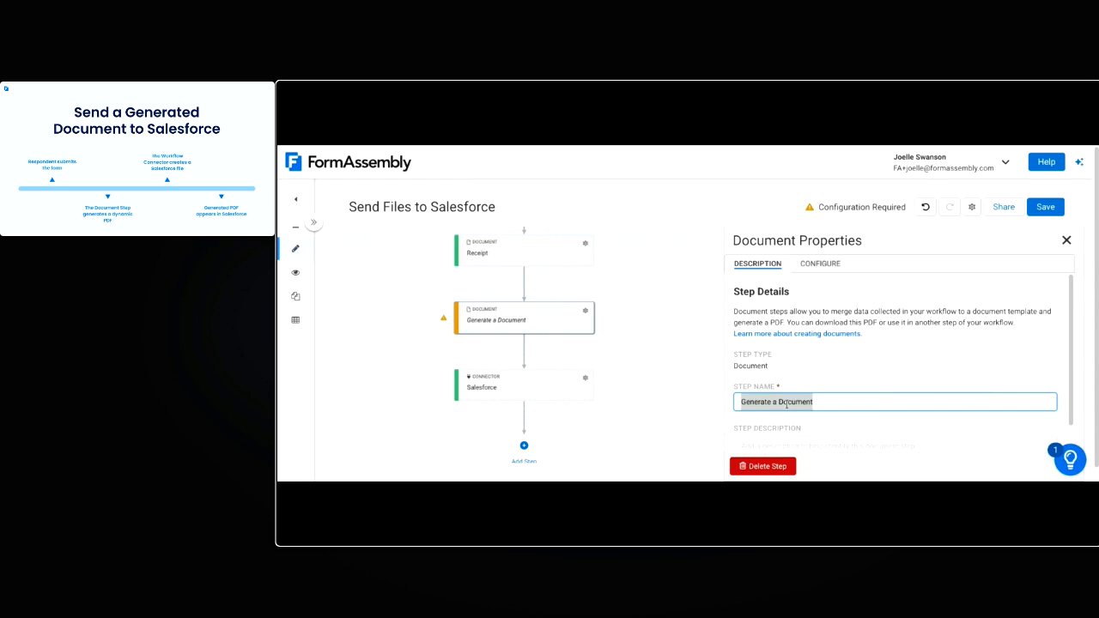
type("Speaker Agree")
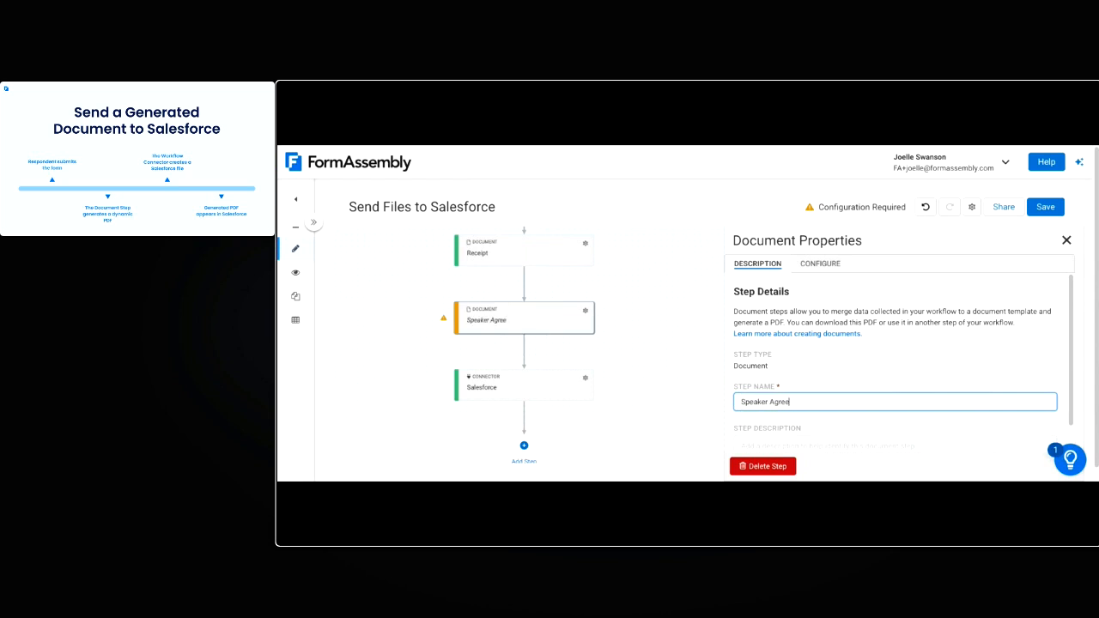
left_click(887, 317)
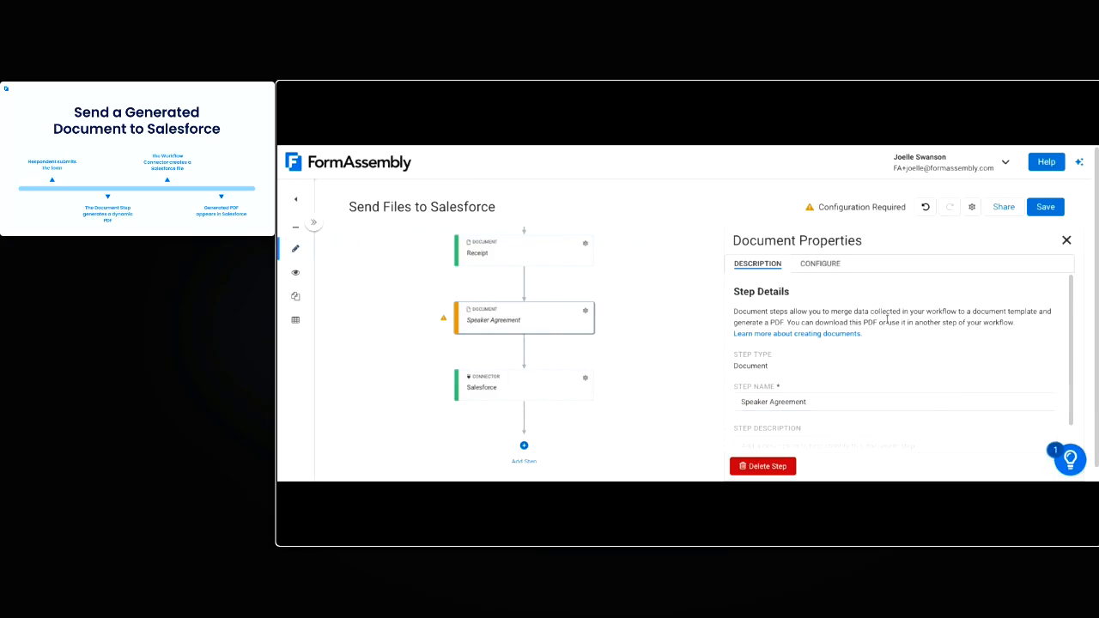
Map the template's firstname and lastname tags to First Name and Last Name from the Conference Registration Form
left_click(827, 266)
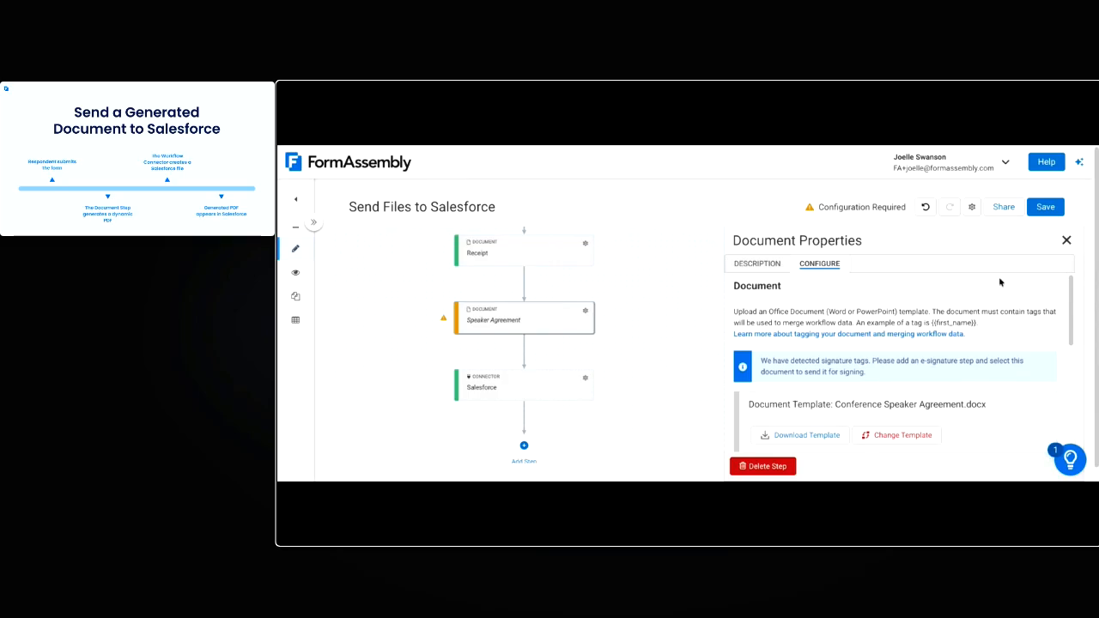
scroll(871, 342, "down", 1)
mouse_move(760, 340)
left_mouse_down()
mouse_move(898, 340)
mouse_move(894, 352)
left_mouse_up()
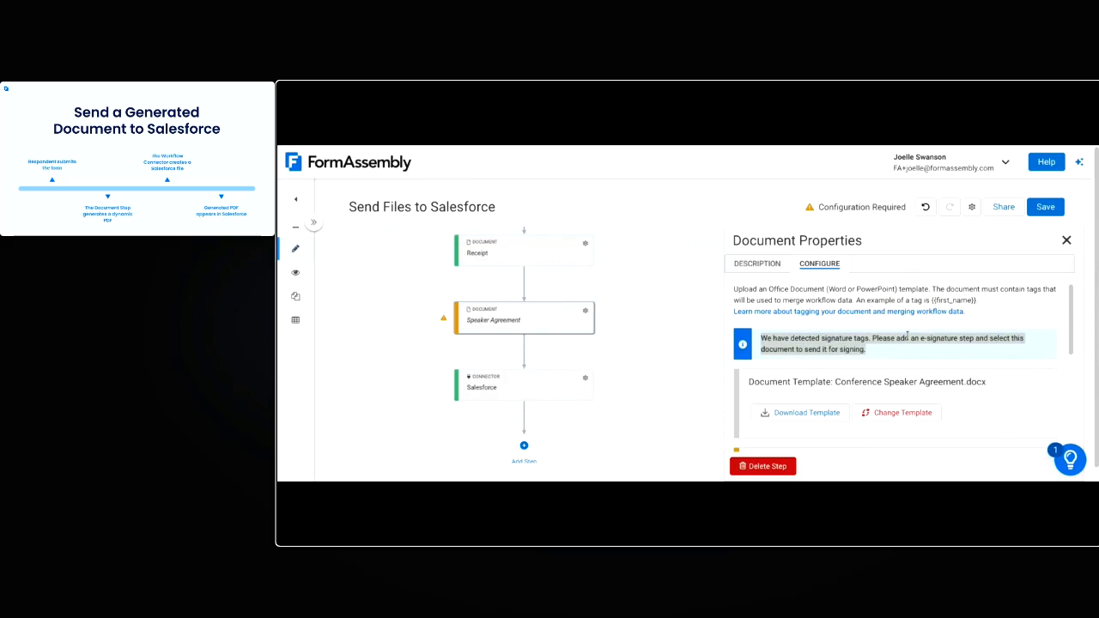
scroll(907, 336, "down", 1)
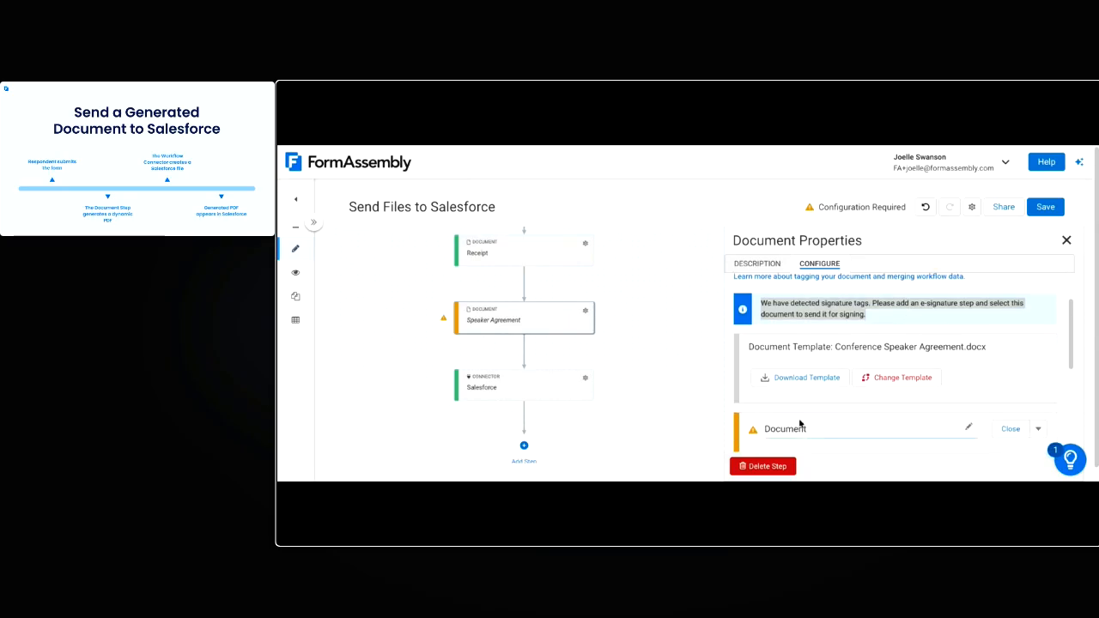
scroll(795, 408, "down", 2)
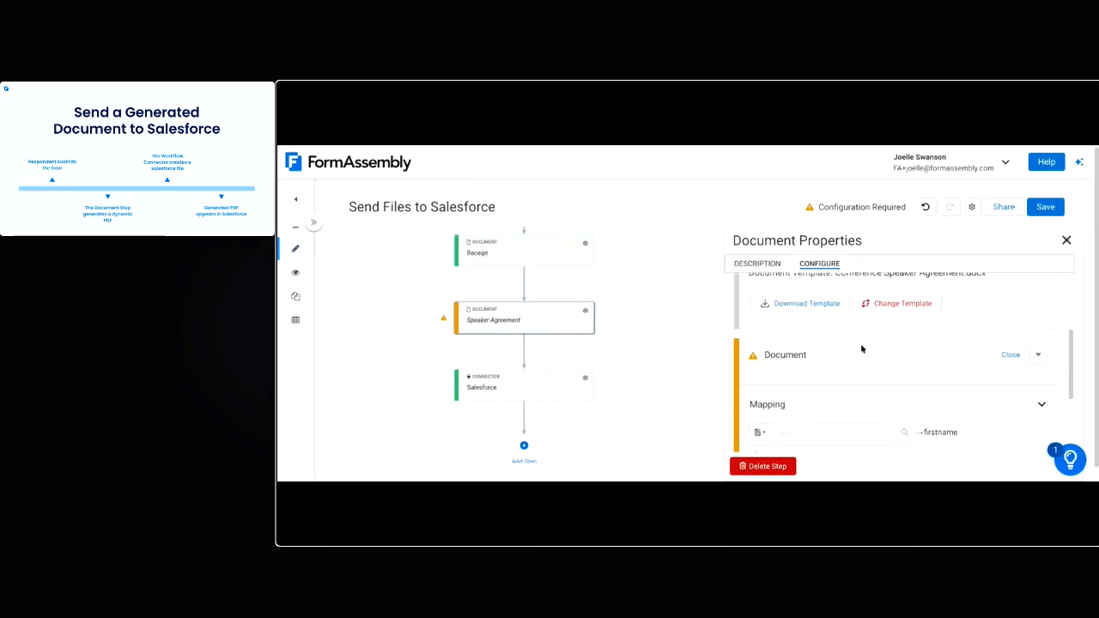
scroll(861, 348, "down", 3)
left_click(851, 305)
type("fir")
left_click(833, 357)
left_click(825, 350)
type("last")
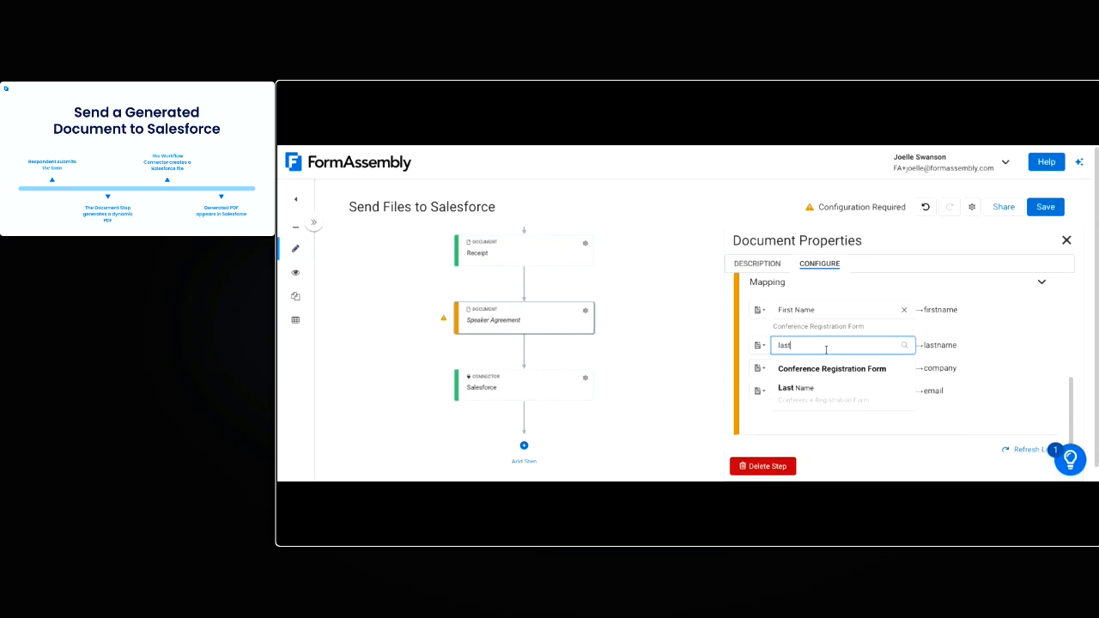
left_click(816, 389)
Map the company tag to Organization / Company and the email tag to Email Address, then save the workflow
left_click(822, 378)
type("org")
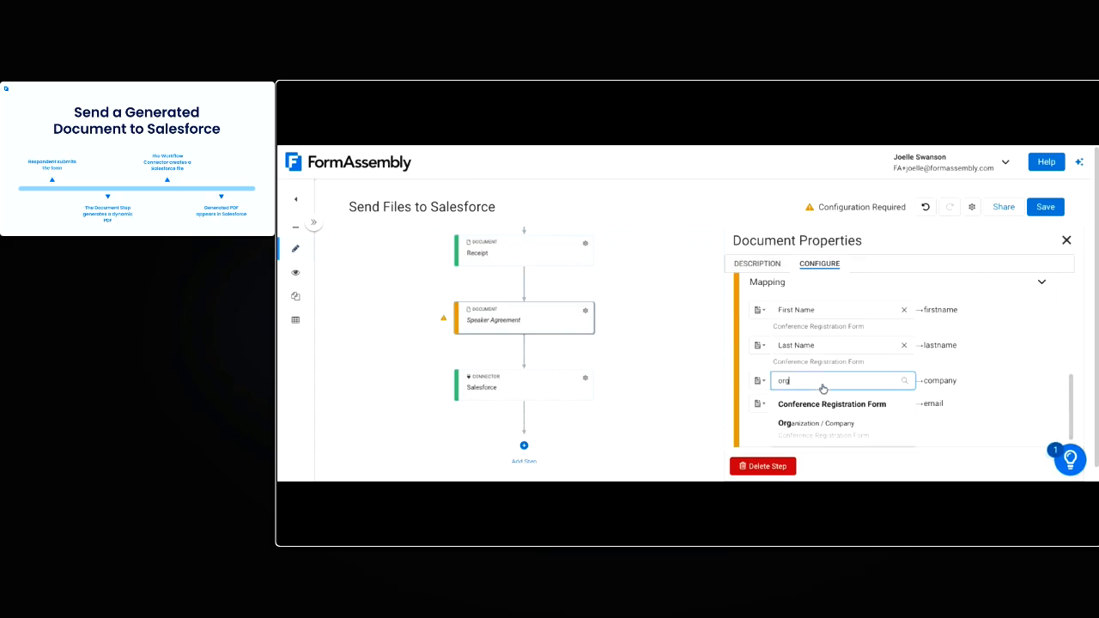
left_click(837, 422)
left_click(841, 418)
type("ema")
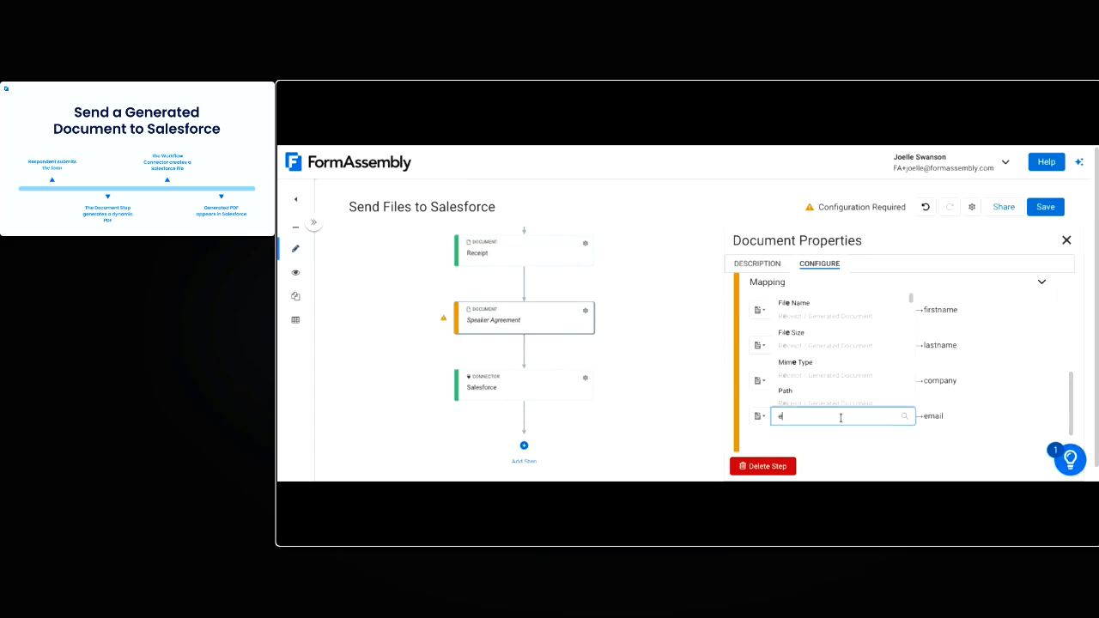
left_click(851, 393)
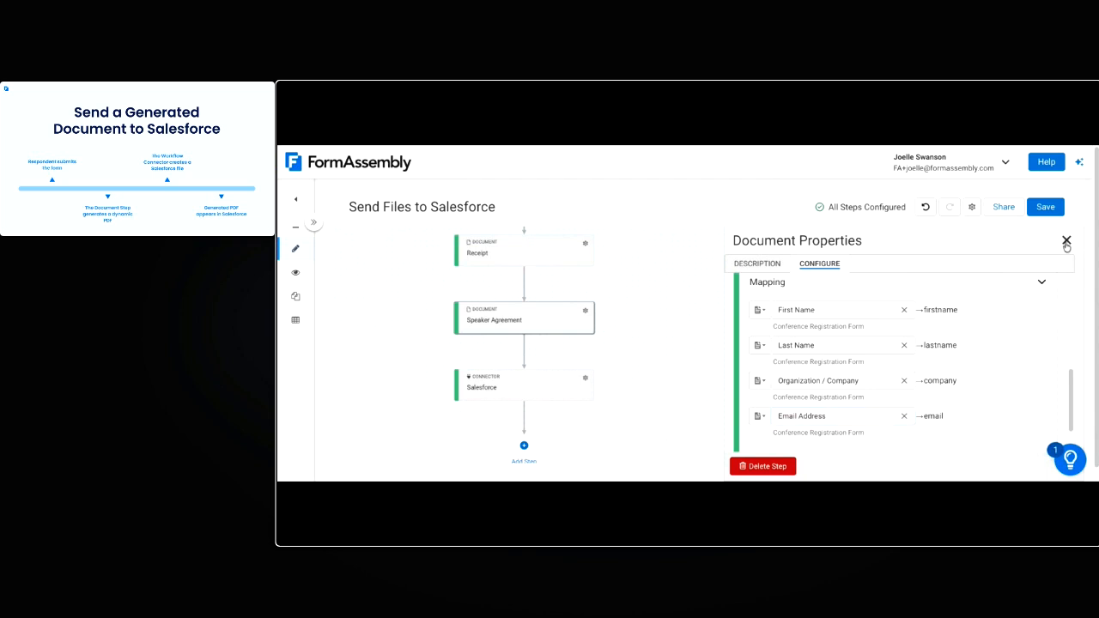
left_click(1067, 241)
left_click(1045, 207)
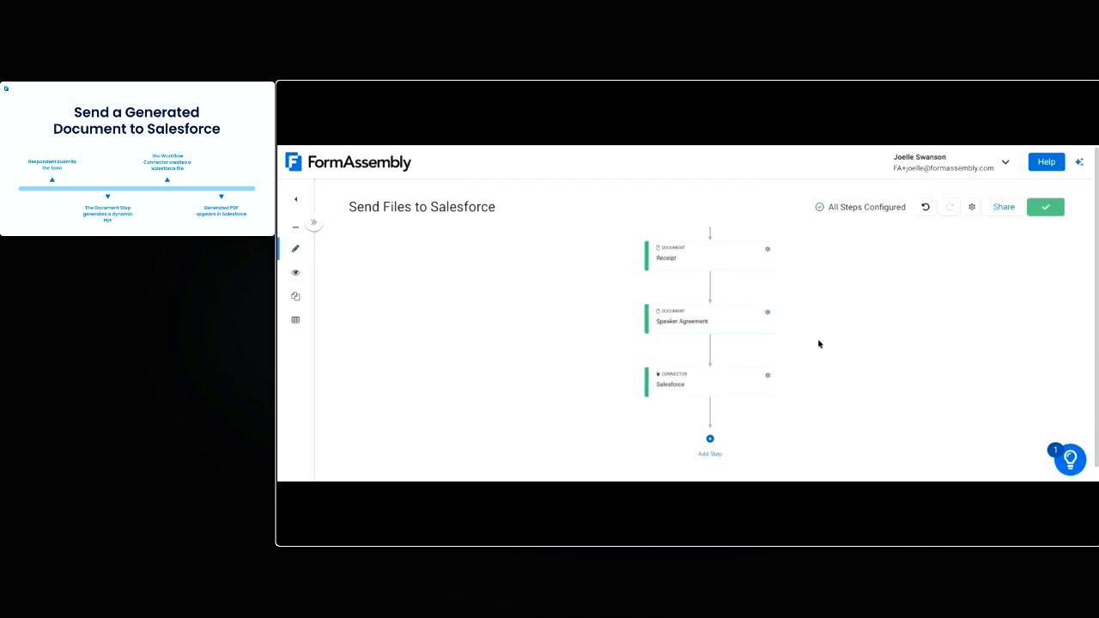
Add an E-Signature step between the Speaker Agreement and Salesforce steps
left_click(602, 315)
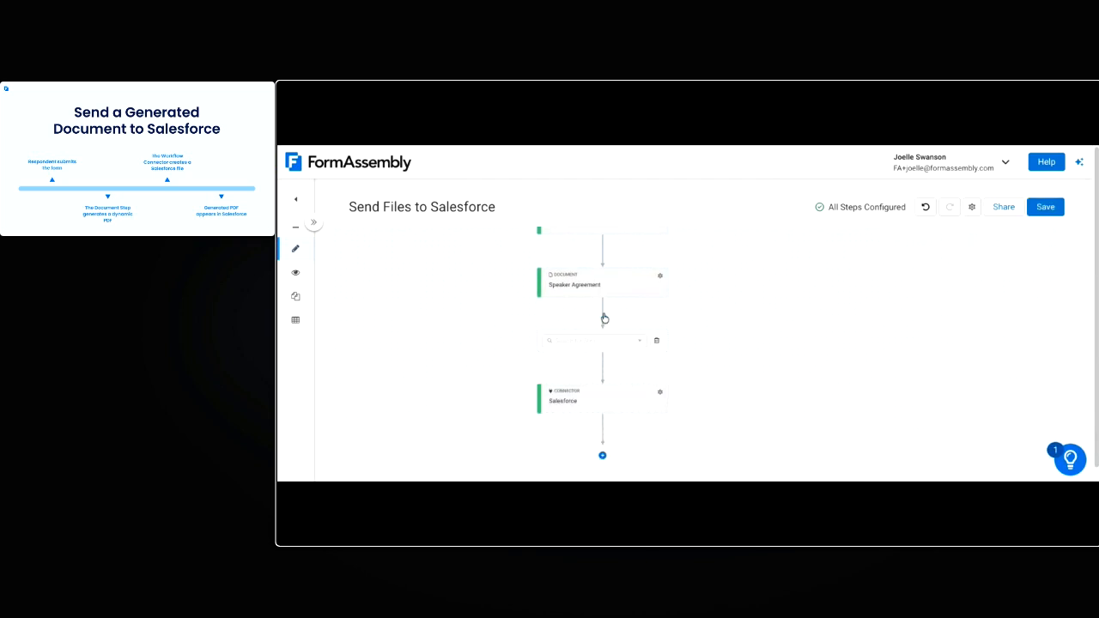
left_click_drag(680, 398, 676, 335)
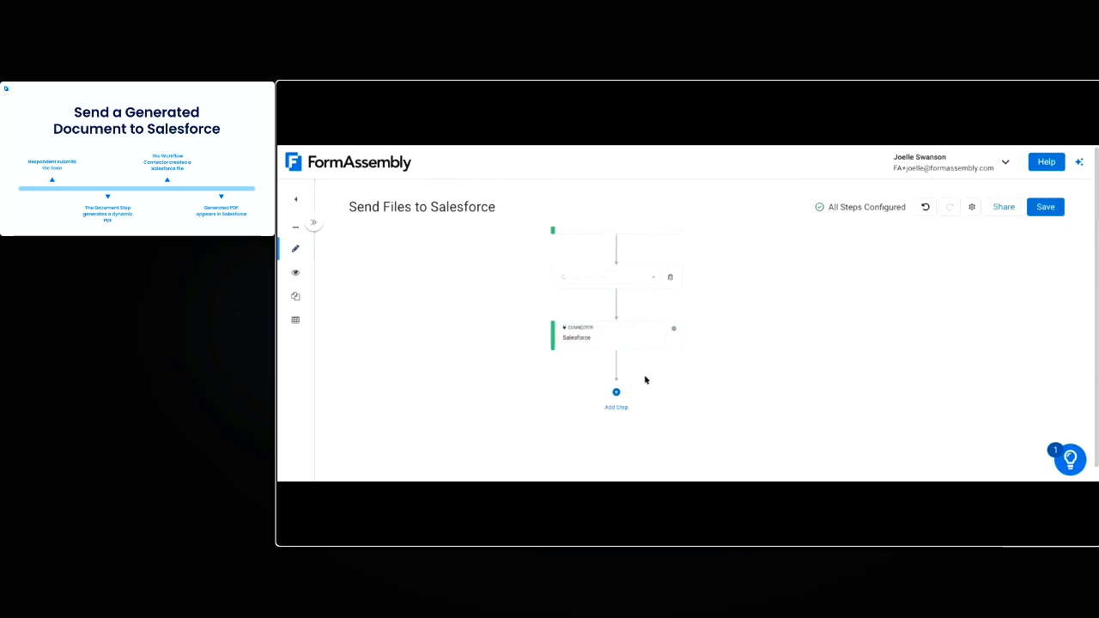
left_click(629, 276)
left_click(591, 413)
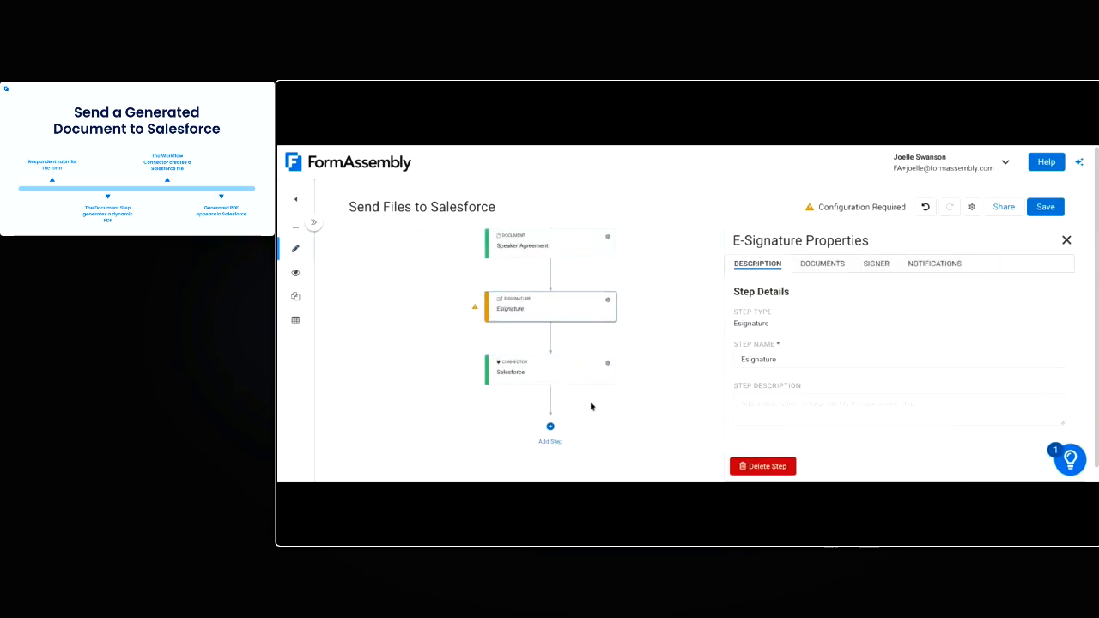
Select the generated Speaker Agreement and Receipt documents as the documents for the e-signature step
left_click_drag(694, 275, 691, 357)
left_click(820, 263)
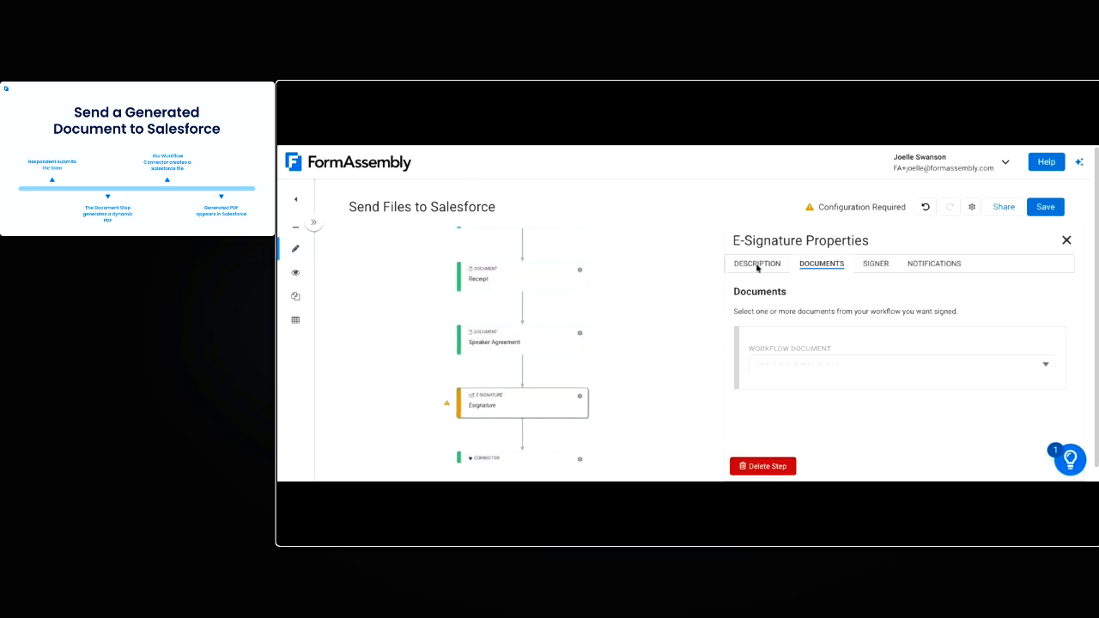
left_click(792, 373)
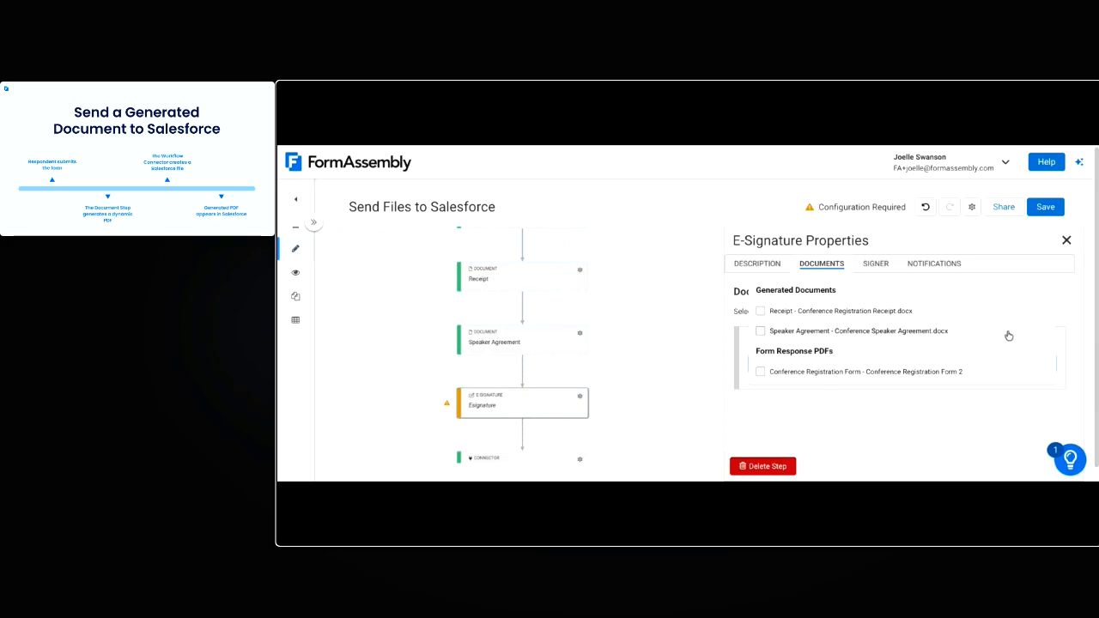
left_click(979, 334)
left_click(763, 311)
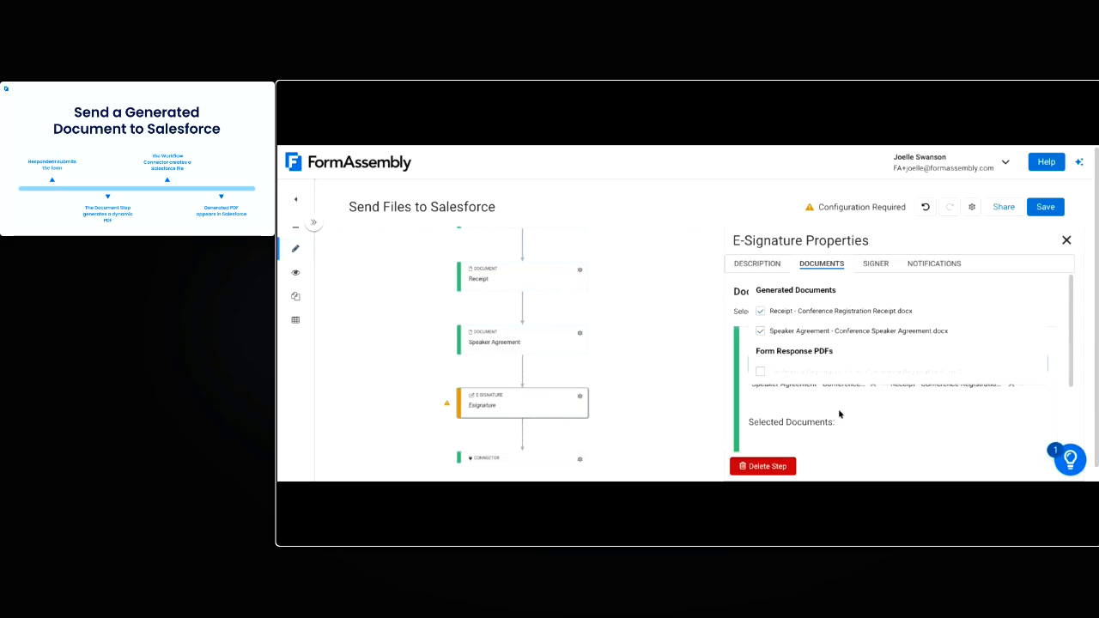
scroll(942, 408, "down", 2)
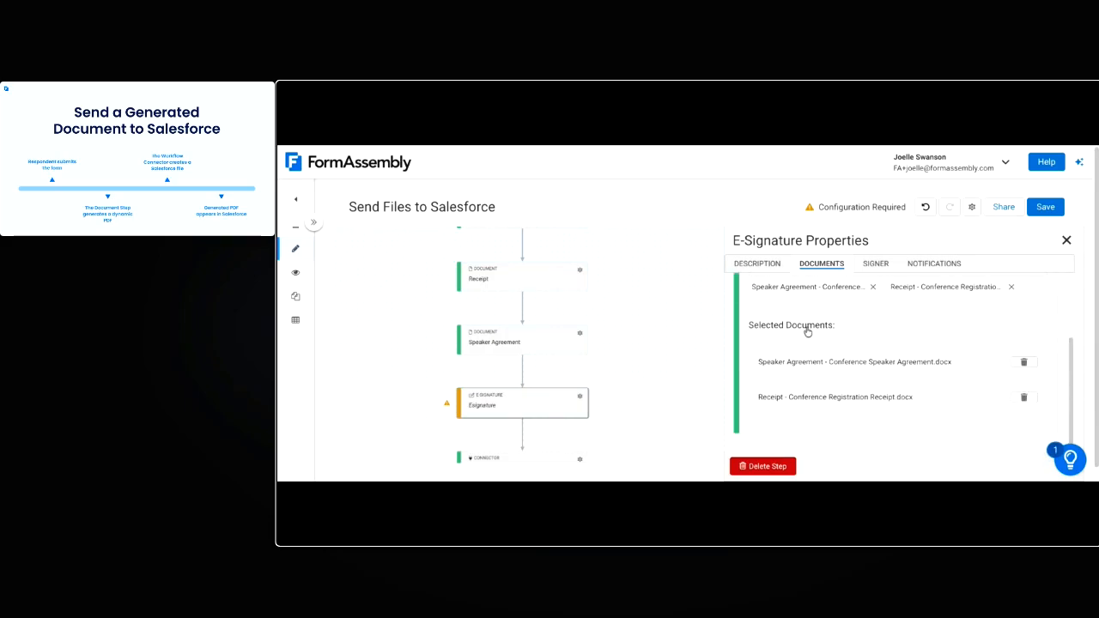
scroll(849, 383, "up", 2)
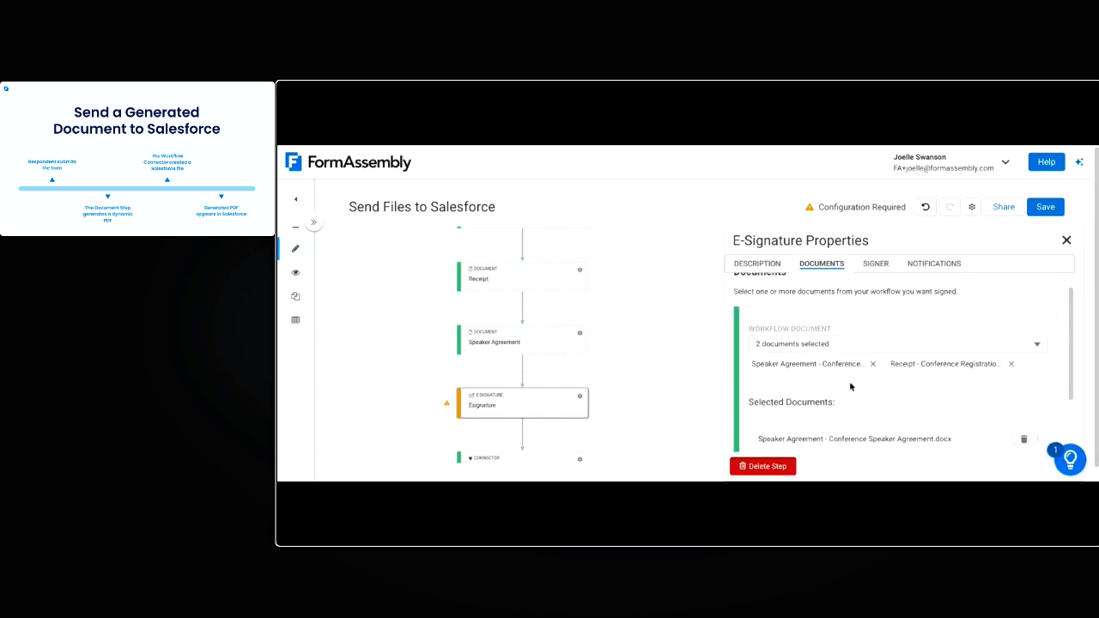
Assign the signature_speaker signer as a Value or Formula containing the signer's email address, then save the workflow
left_click(874, 267)
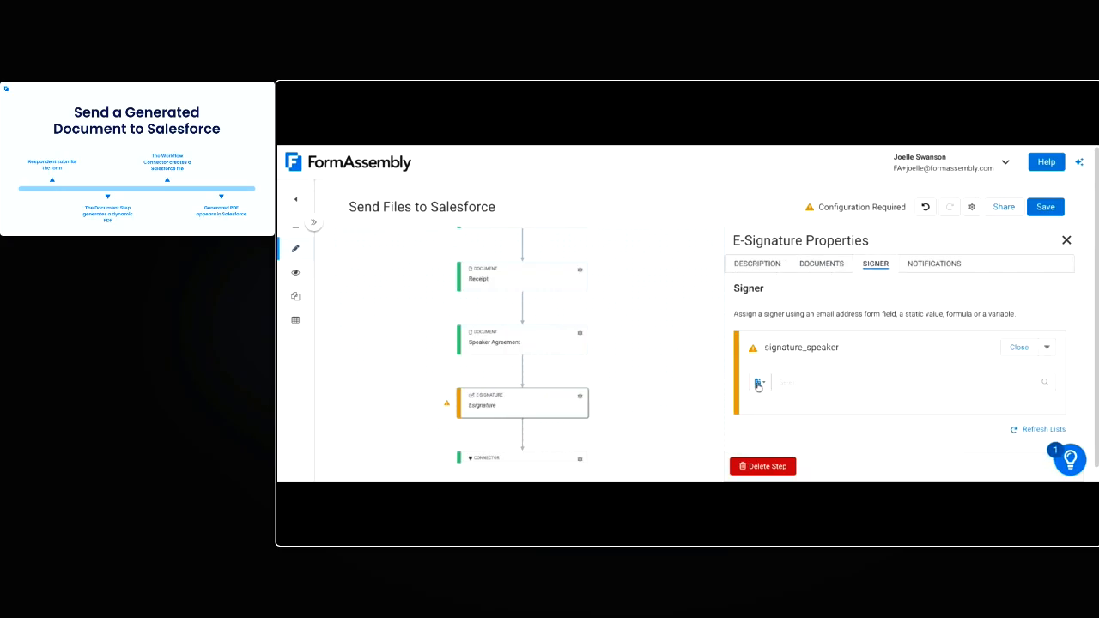
scroll(631, 327, "down", 2)
scroll(642, 318, "down", 1)
left_click_drag(648, 284, 650, 354)
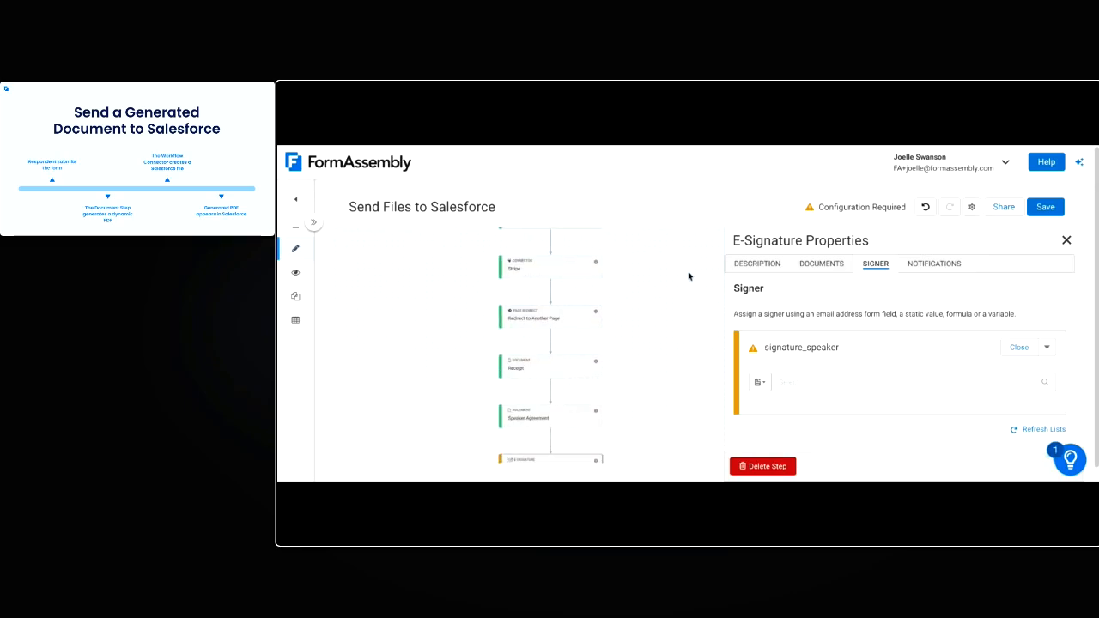
left_click(760, 382)
left_click(807, 337)
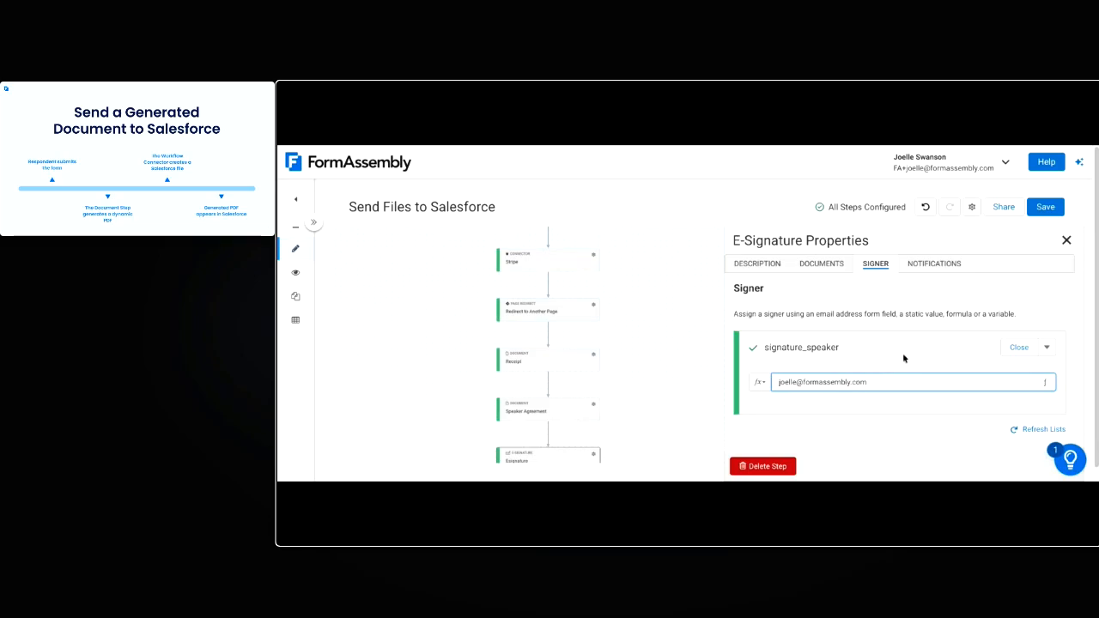
left_click(759, 381)
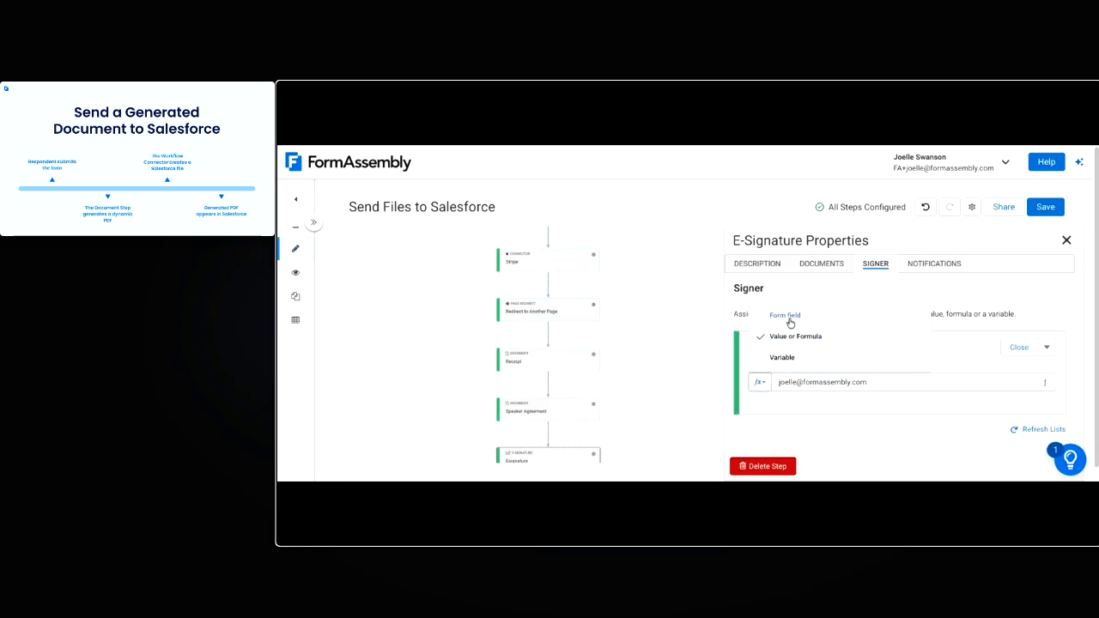
left_click(873, 413)
left_click(1045, 207)
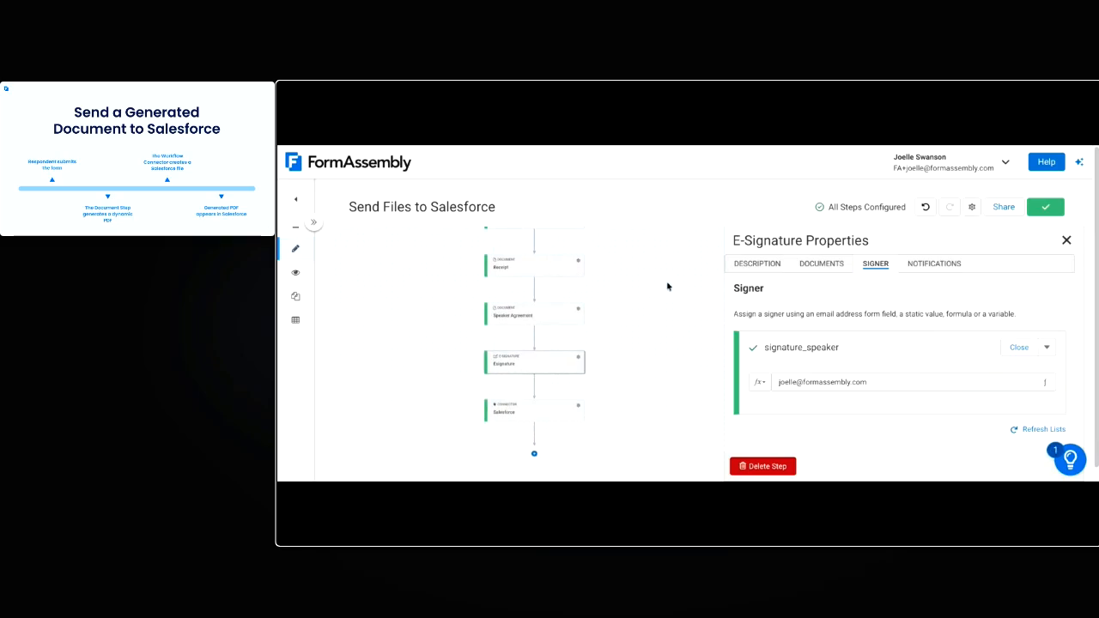
left_click(1067, 241)
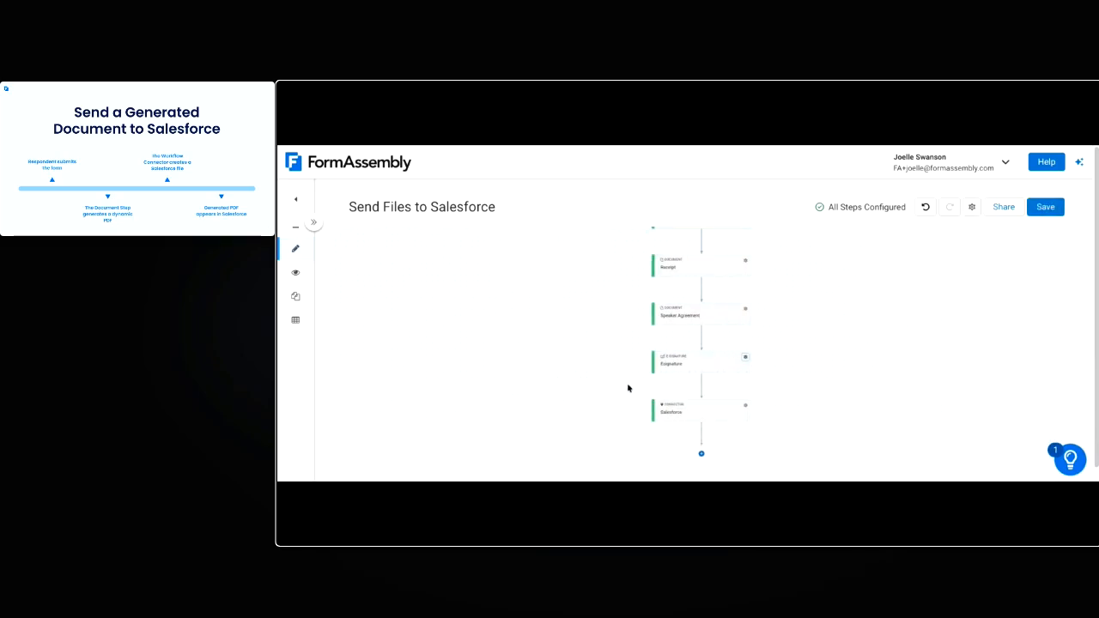
Add another action at the end of the Salesforce connector's configuration, after the existing file upload action
left_click(747, 407)
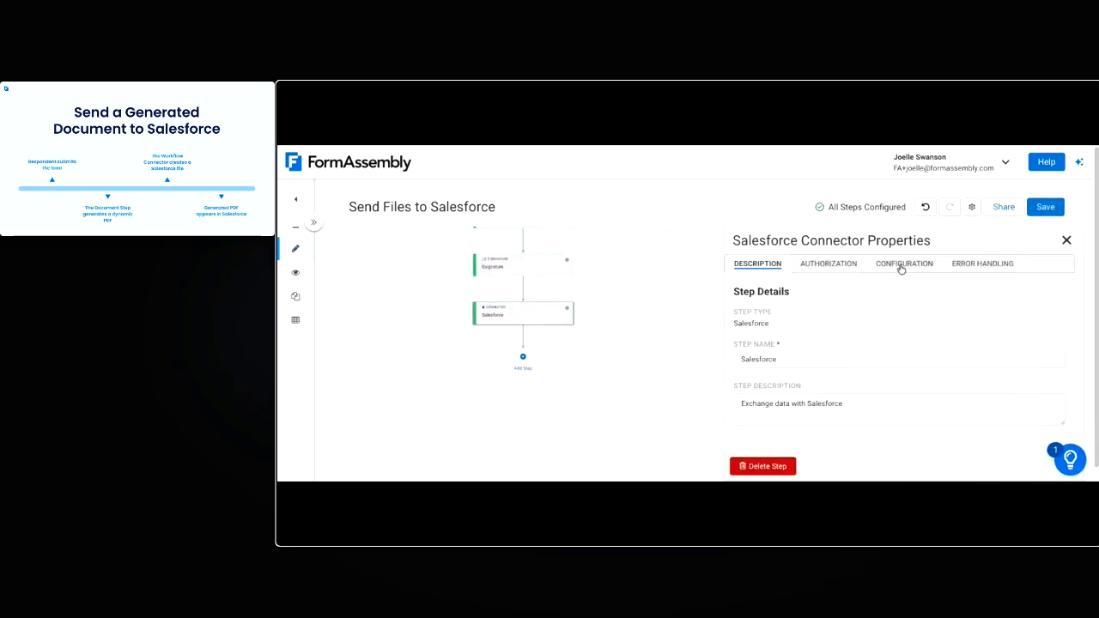
left_click(901, 268)
scroll(875, 391, "down", 10)
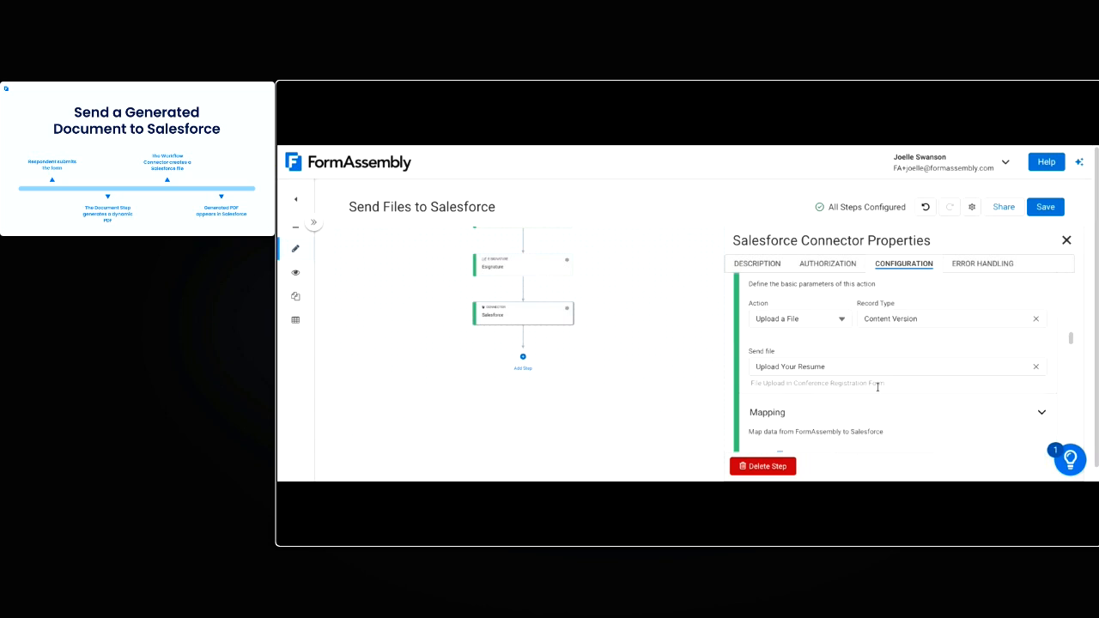
scroll(875, 391, "down", 5)
left_click(772, 433)
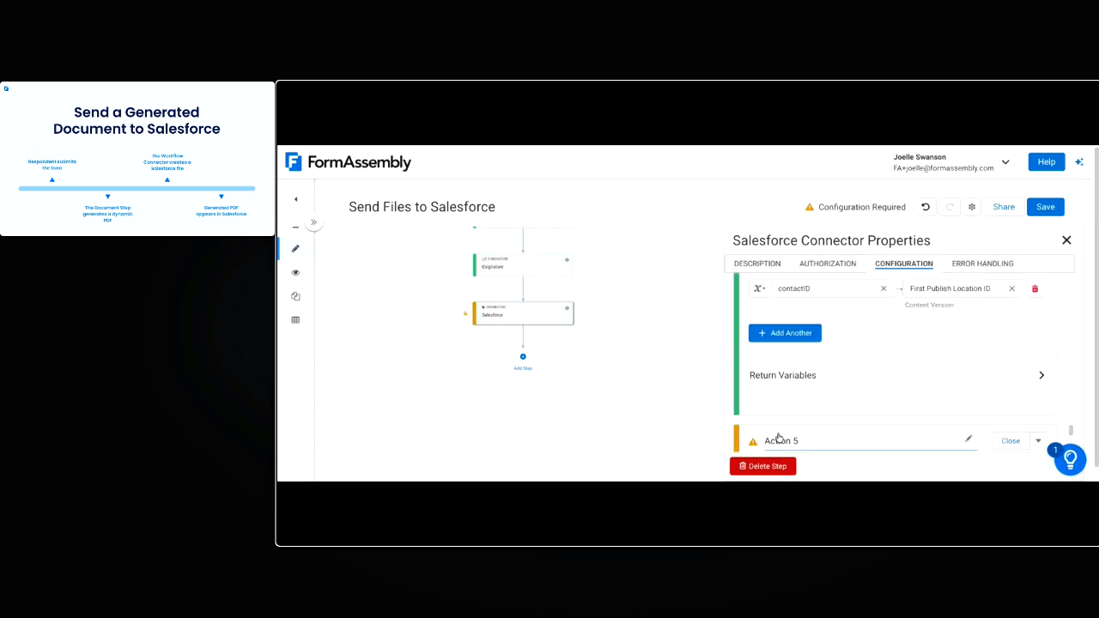
Name the new fifth action "Send Signed PDF" in the Salesforce connector's configuration
scroll(829, 395, "down", 2)
left_click(792, 349)
type("Send Signed PDF")
left_click(818, 387)
Set the new action to Upload a File with Content Version as its record type
scroll(825, 373, "down", 2)
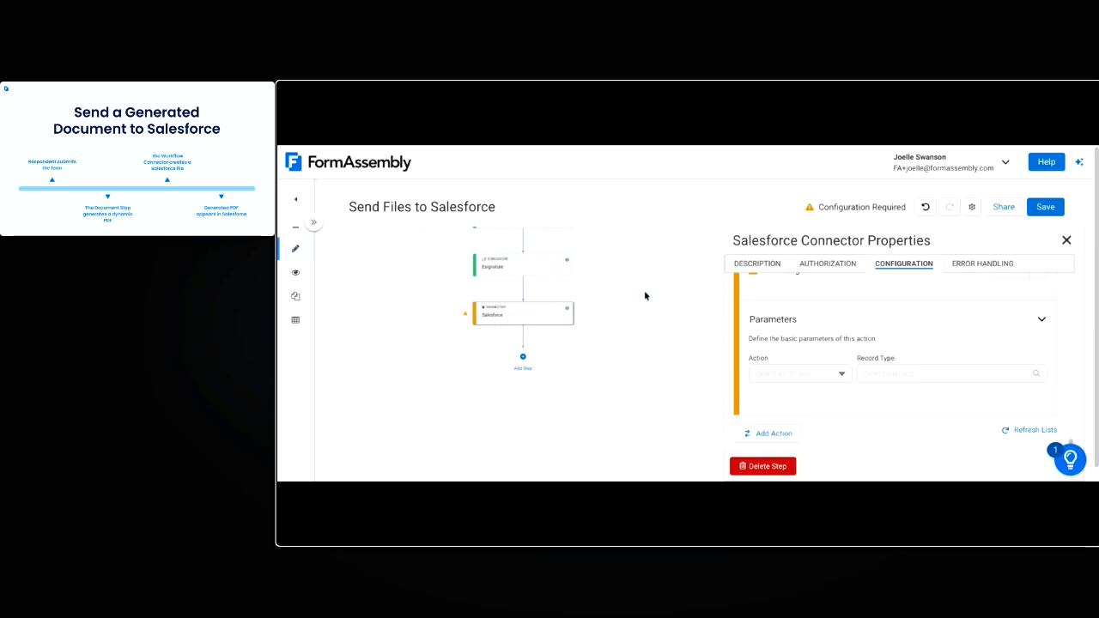
left_click(811, 374)
left_click(816, 355)
left_click(922, 375)
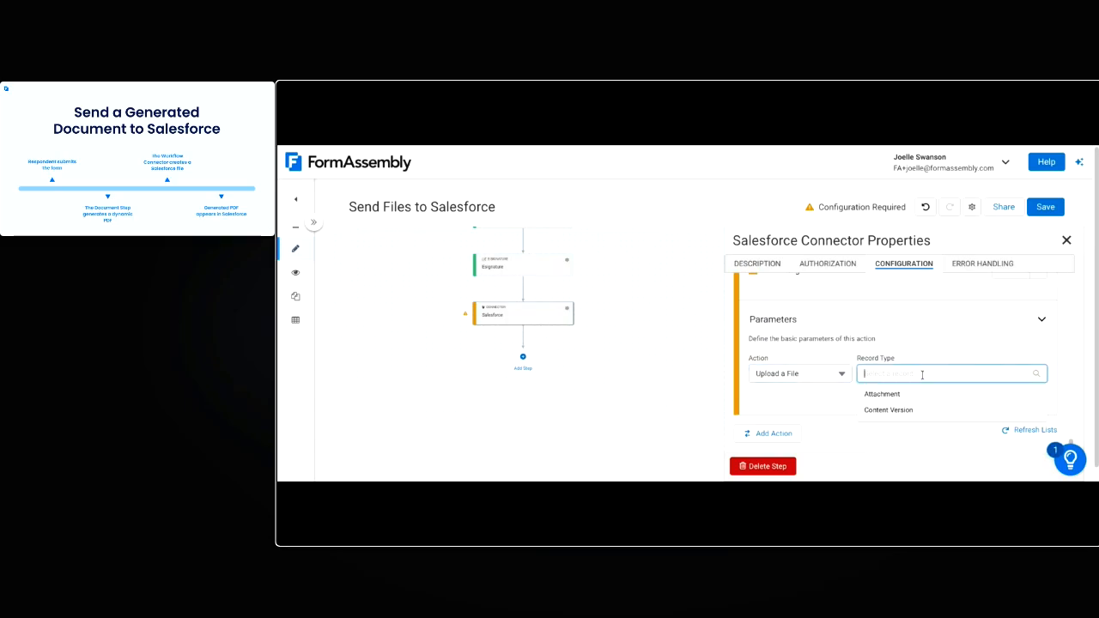
left_click(893, 410)
Choose the Generated E-signature document from the Esignature step as the file this action sends
scroll(875, 388, "down", 1)
scroll(875, 388, "down", 2)
left_click(844, 340)
scroll(853, 340, "down", 2)
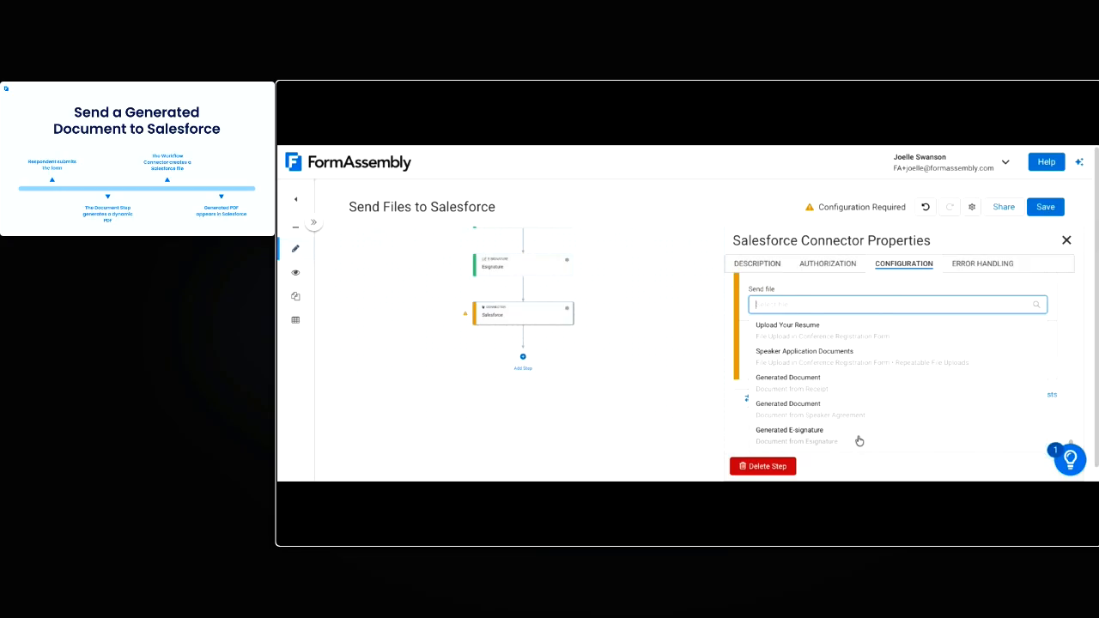
left_click(906, 443)
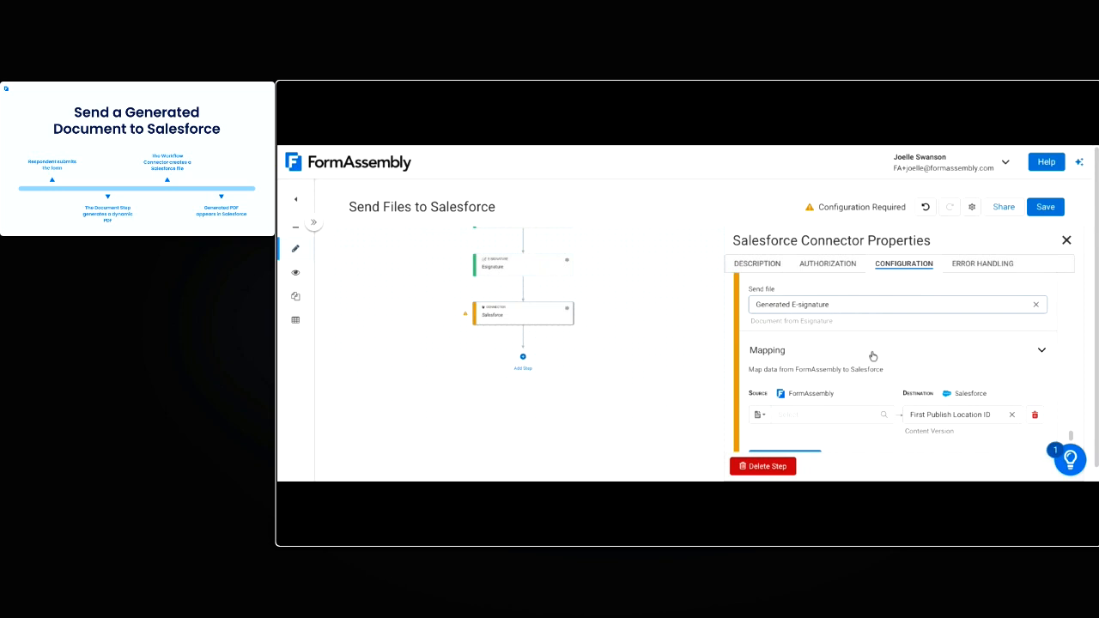
Map the contactID variable to the First Publish Location ID field of the new action, then save the workflow
scroll(791, 356, "down", 1)
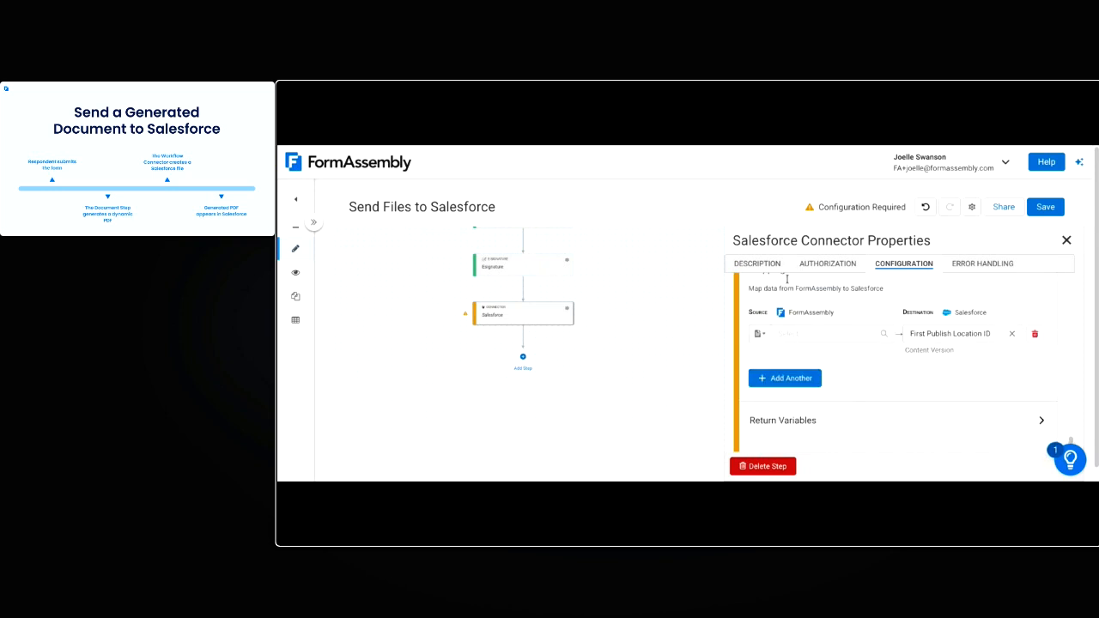
left_click(761, 334)
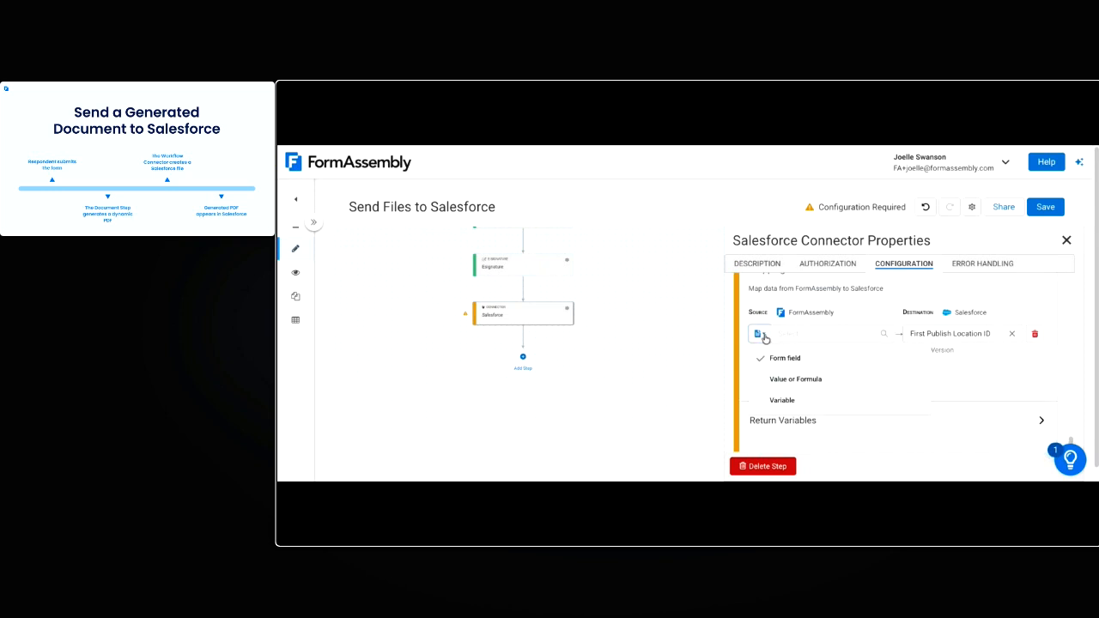
left_click(792, 381)
left_click(825, 333)
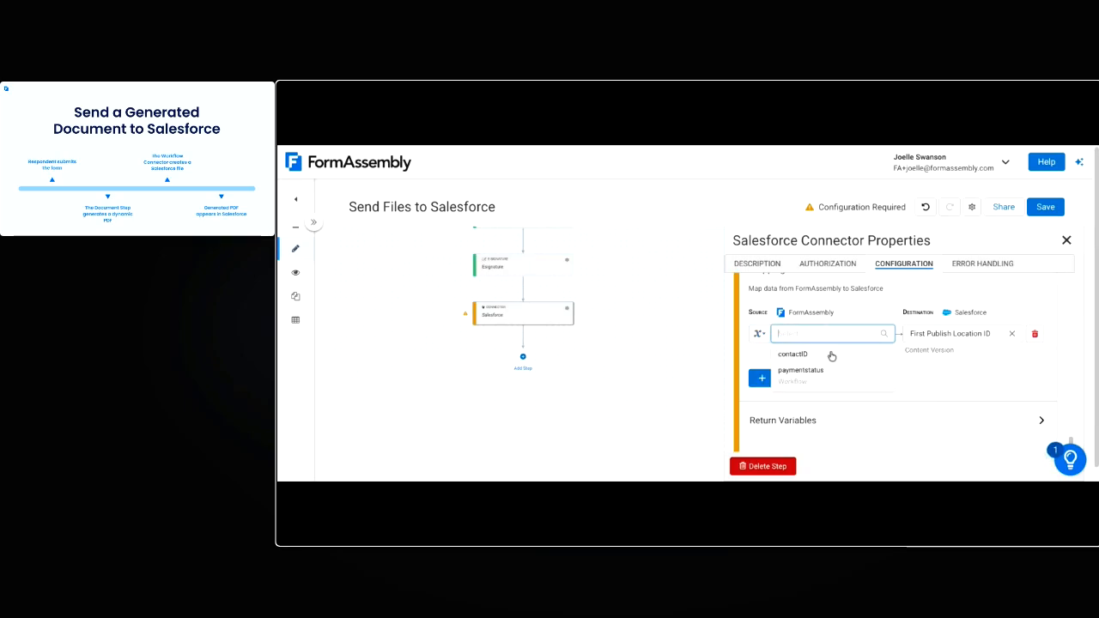
left_click(831, 355)
scroll(864, 387, "down", 1)
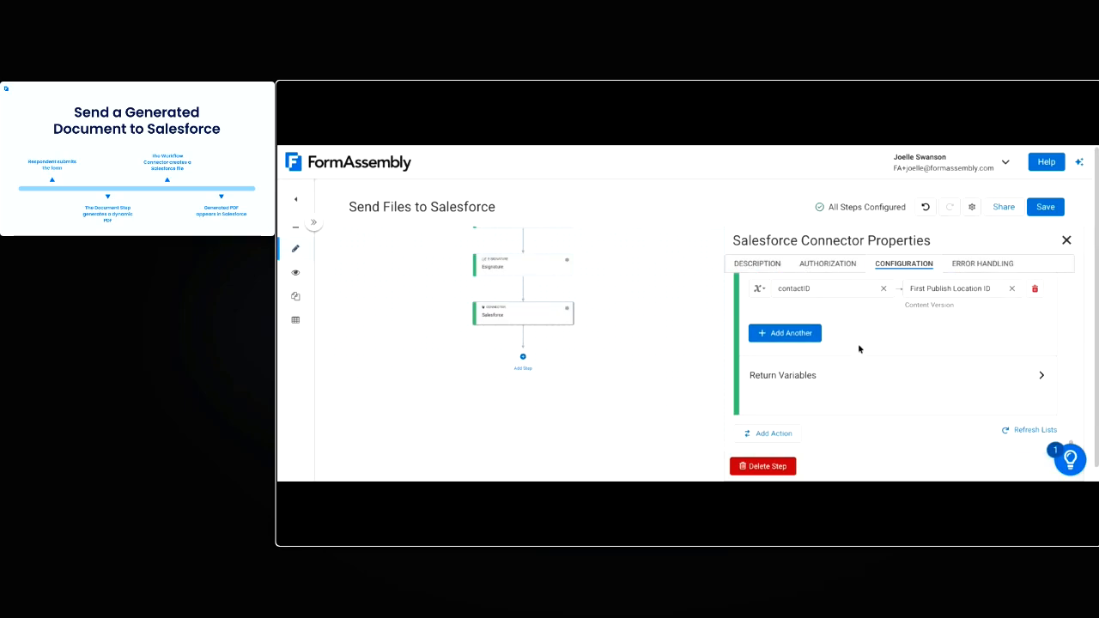
left_click(1049, 211)
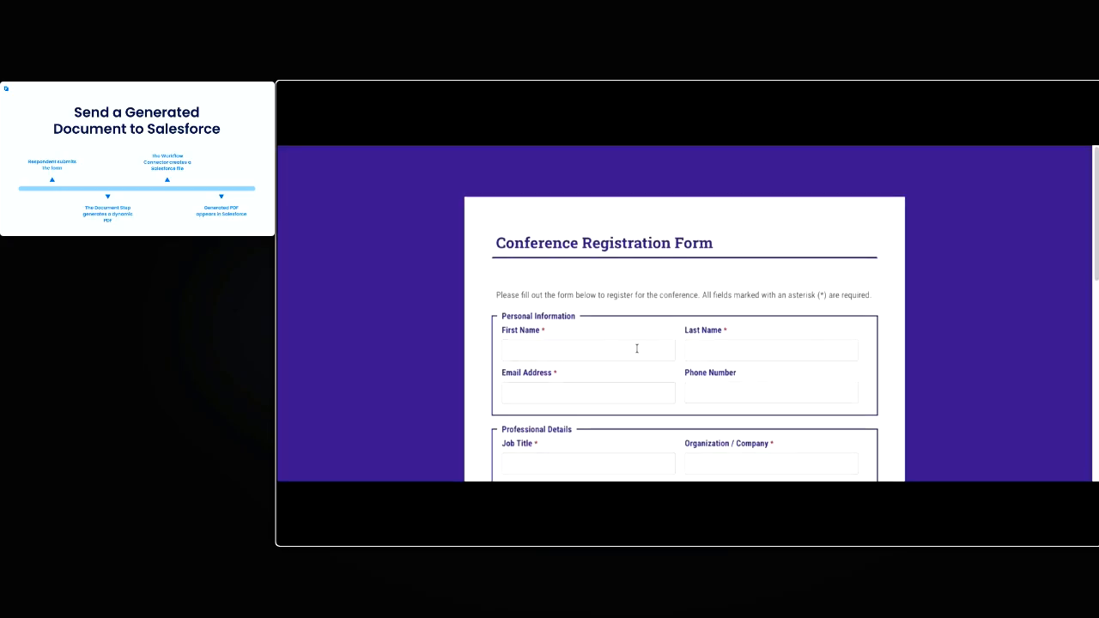
Fill in the registrant's first name, last name and email address in the Conference Registration Form
left_click(637, 349)
key("Tab")
left_click(612, 394)
scroll(603, 427, "down", 1)
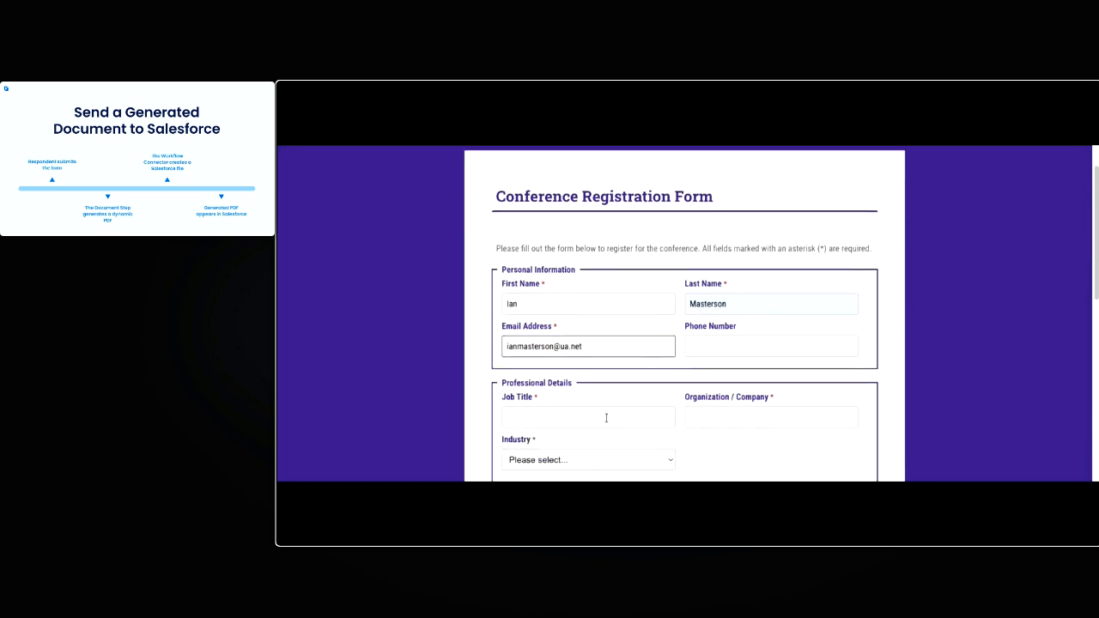
Complete the professional details with job title Engineer, organization Phoenix and an industry
scroll(606, 419, "down", 2)
left_click(592, 319)
key("Tab")
type("Phoenix")
key("Tab")
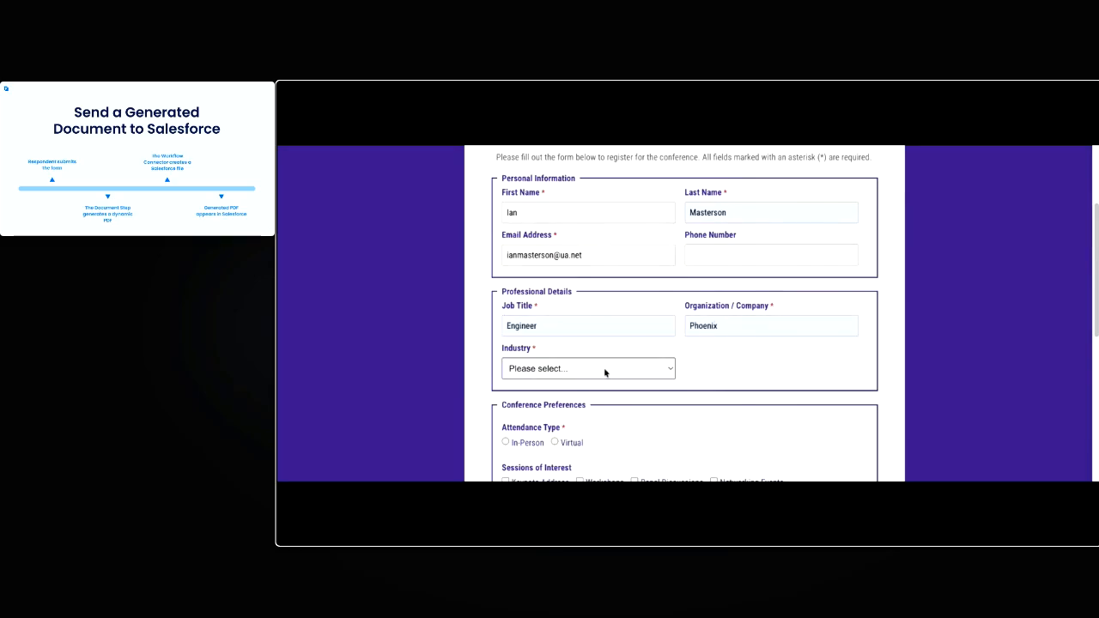
left_click(605, 370)
Choose In-Person attendance and opt in to apply as a speaker at one of the open sessions
scroll(605, 370, "down", 3)
left_click(520, 247)
left_click(527, 313)
Attach Resume.docx as the resume and Speaker Application.pdf as the speaker application document, then submit the registration
scroll(552, 320, "down", 1)
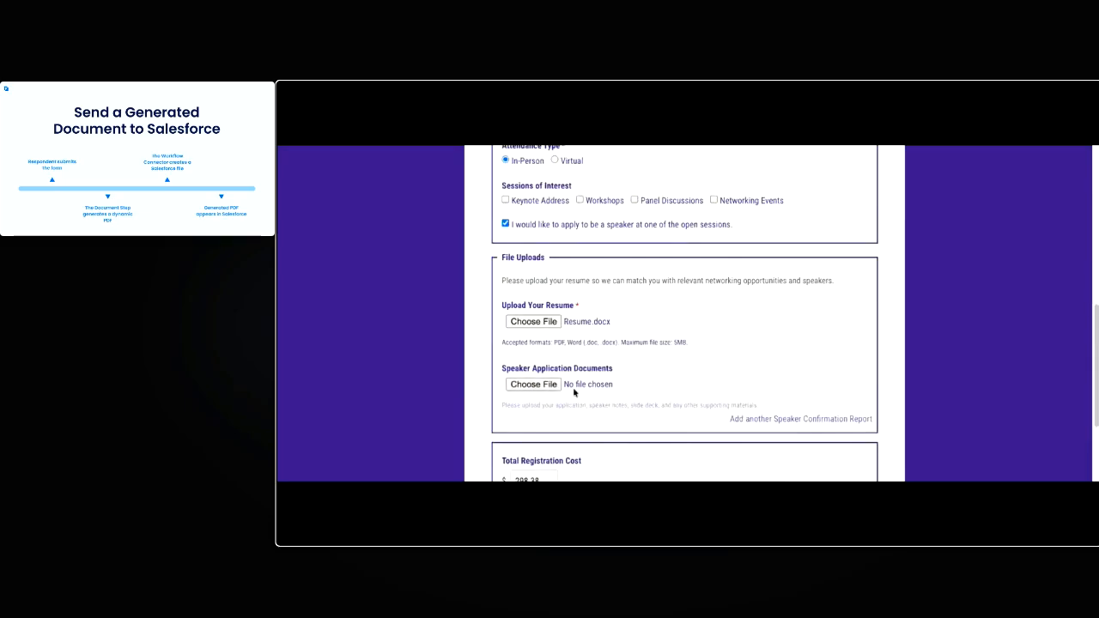
left_click(533, 321)
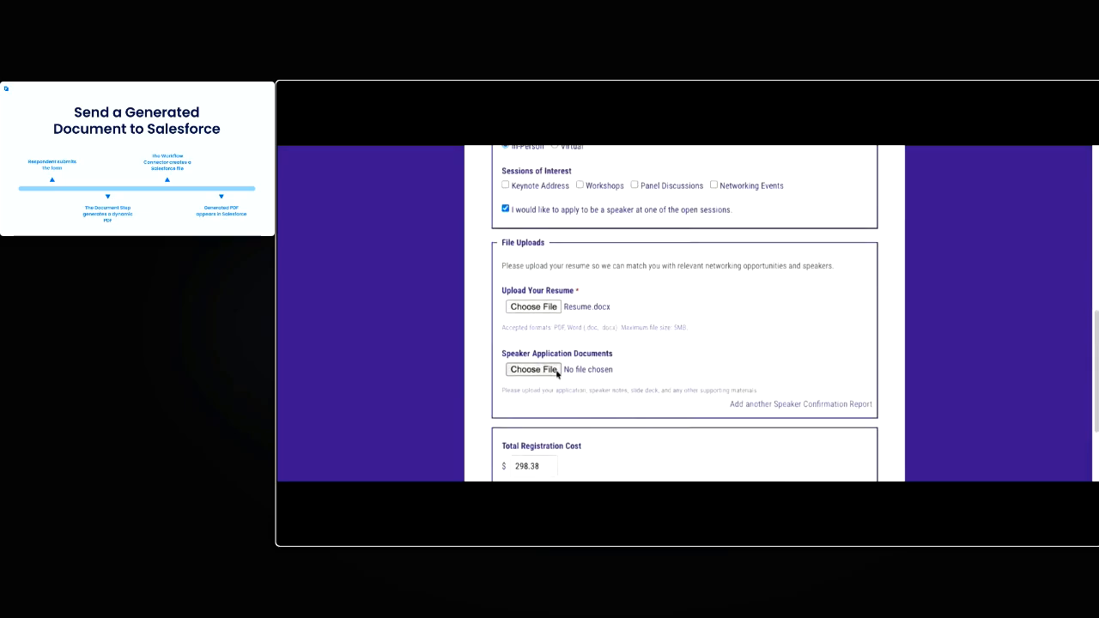
left_click(556, 373)
scroll(662, 386, "down", 2)
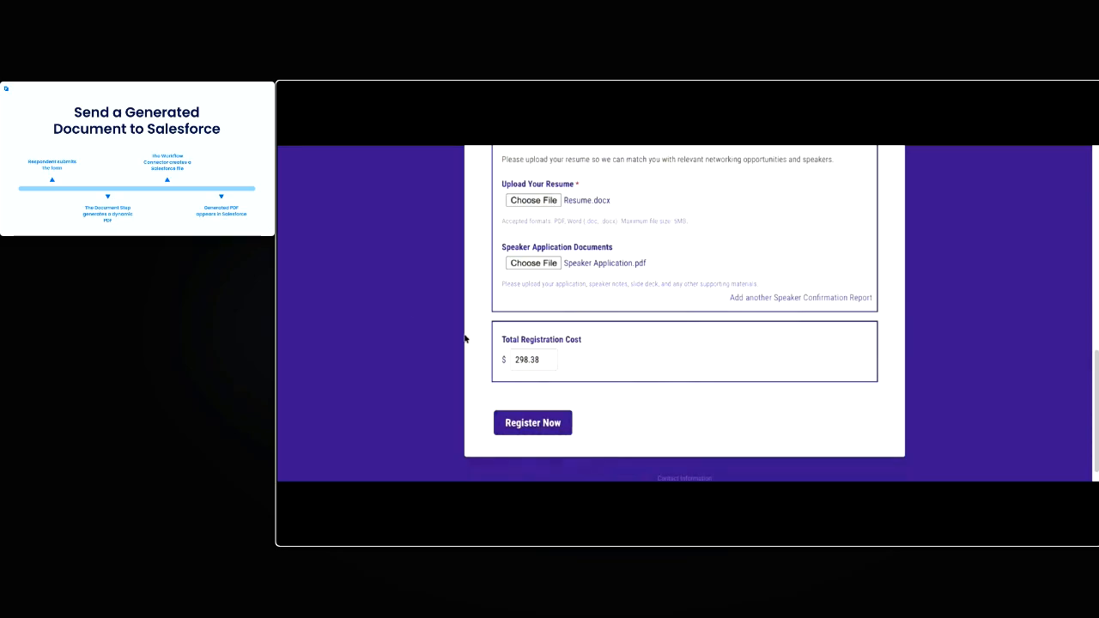
left_click(533, 424)
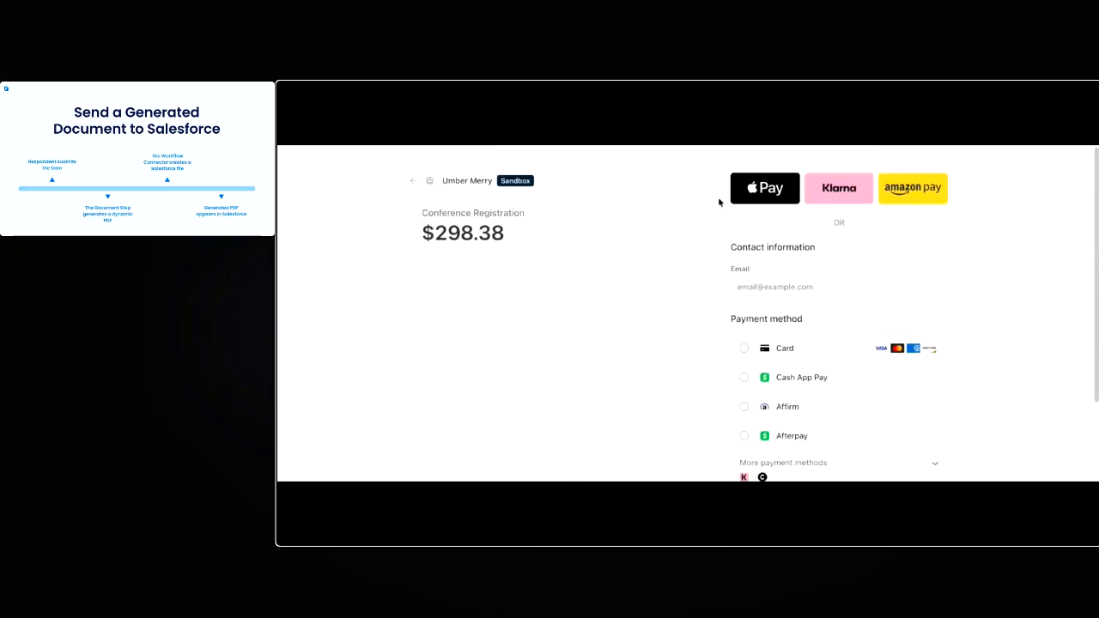
Enter the contact email on the sandbox checkout page, choose Card as the payment method and enter the card number
left_click(809, 287)
type("heidi@test.com")
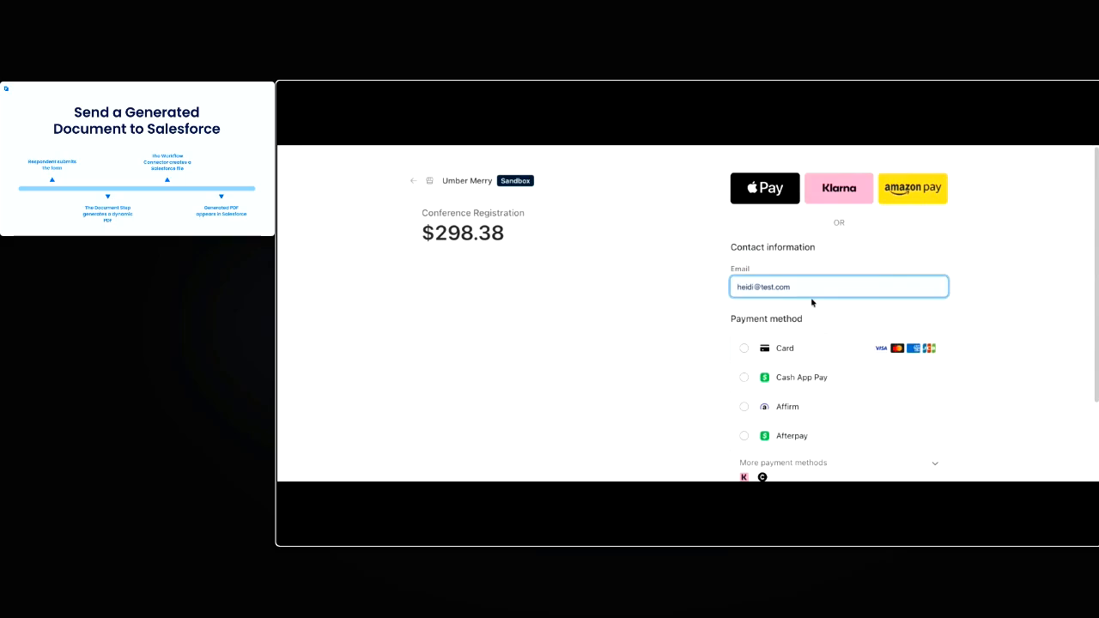
left_click(798, 348)
left_click(797, 388)
type("4242424242424242")
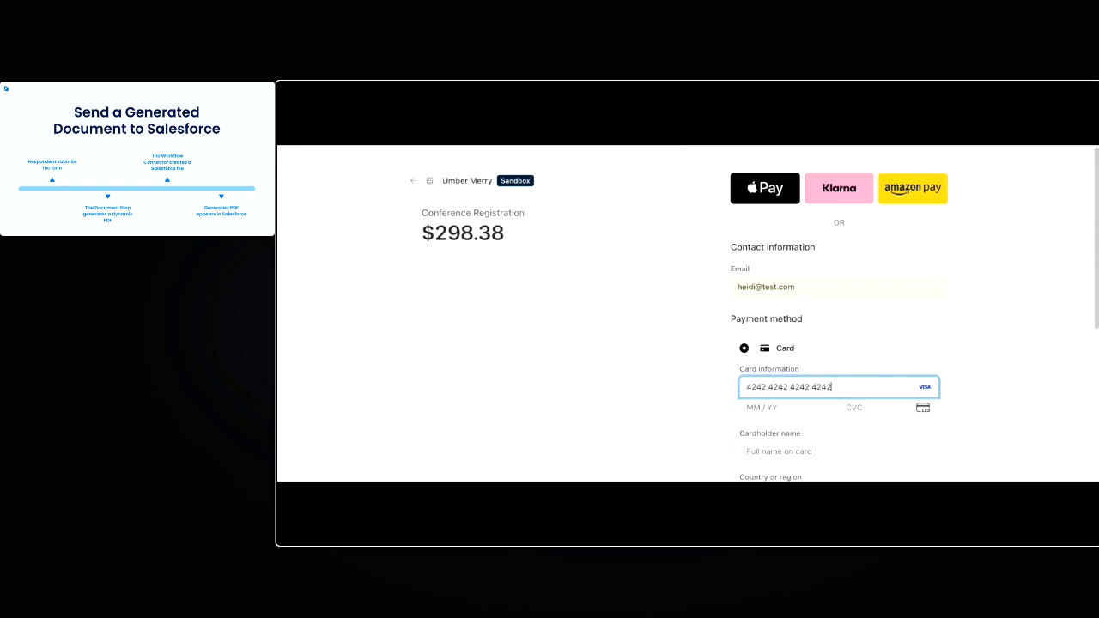
type("01301")
type("23")
Enter the card's expiry date, security code and cardholder name
key("Tab")
type("Heidi Test")
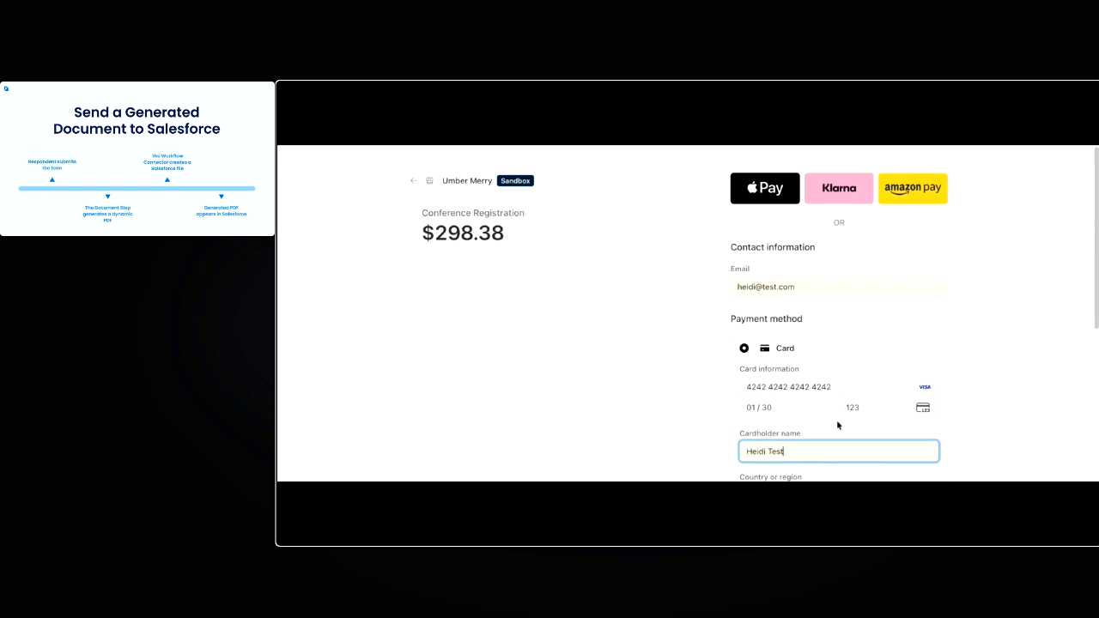
Enter the billing ZIP code and submit the conference registration payment
scroll(837, 421, "down", 2)
left_click(802, 360)
type("90210")
scroll(807, 412, "down", 2)
left_click(808, 415)
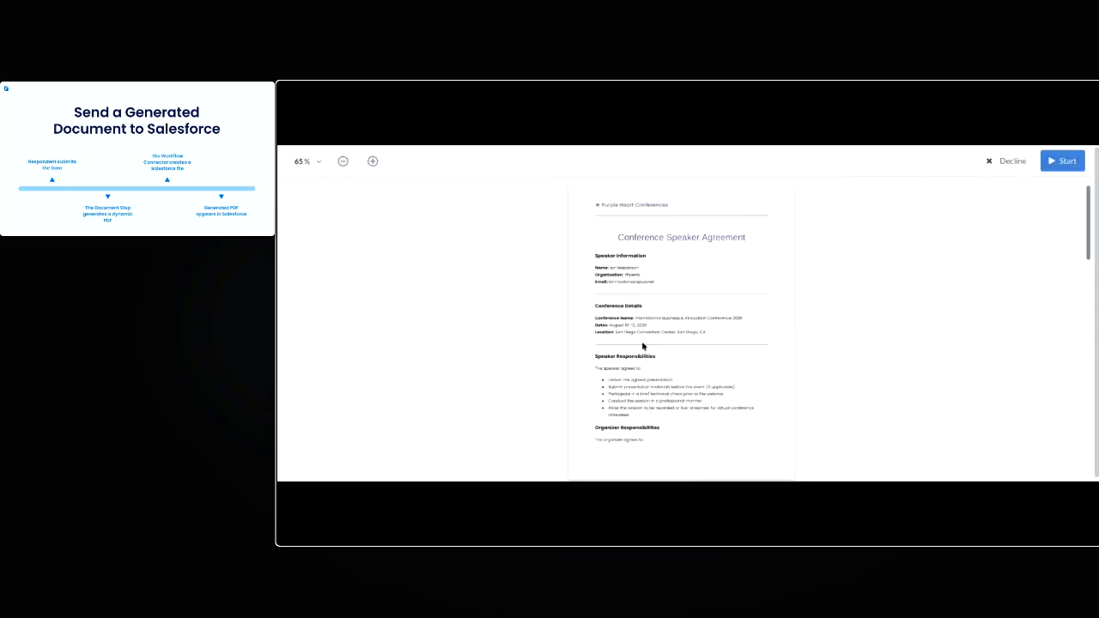
Draw a freehand signature and apply it to the Speaker Signature field of the Conference Speaker Agreement
scroll(771, 354, "down", 3)
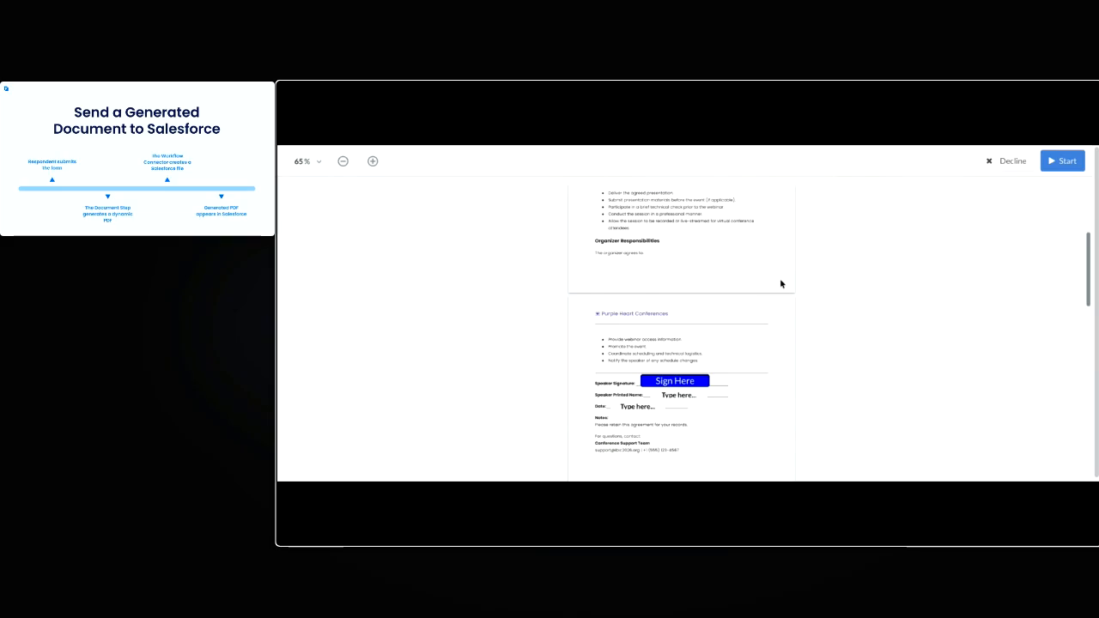
scroll(781, 301, "down", 2)
left_click(675, 350)
mouse_move(611, 329)
left_mouse_down()
mouse_move(658, 294)
mouse_move(787, 314)
left_mouse_up()
left_click(683, 245)
left_click(611, 244)
left_click(791, 421)
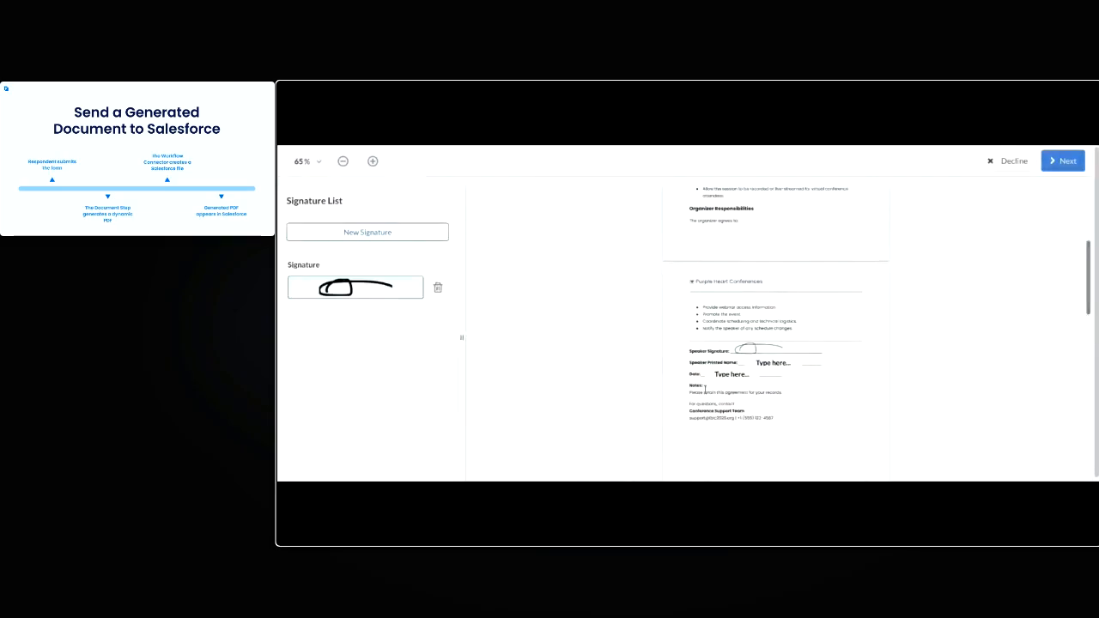
Enter the speaker's printed name and the date 07/30/2026 in the agreement, then finish signing
left_click(789, 367)
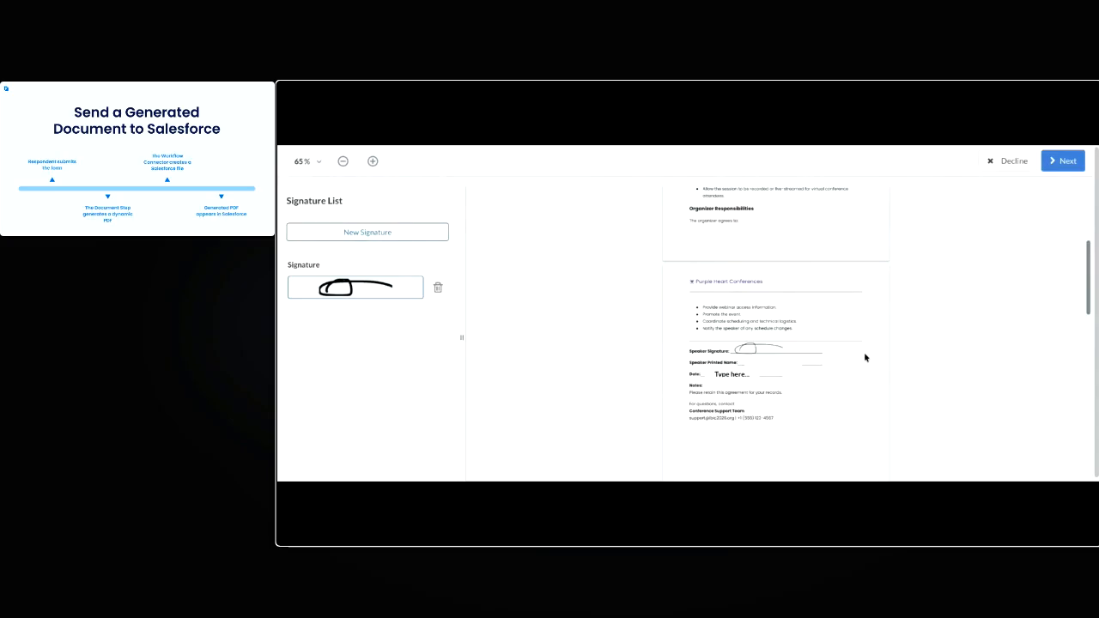
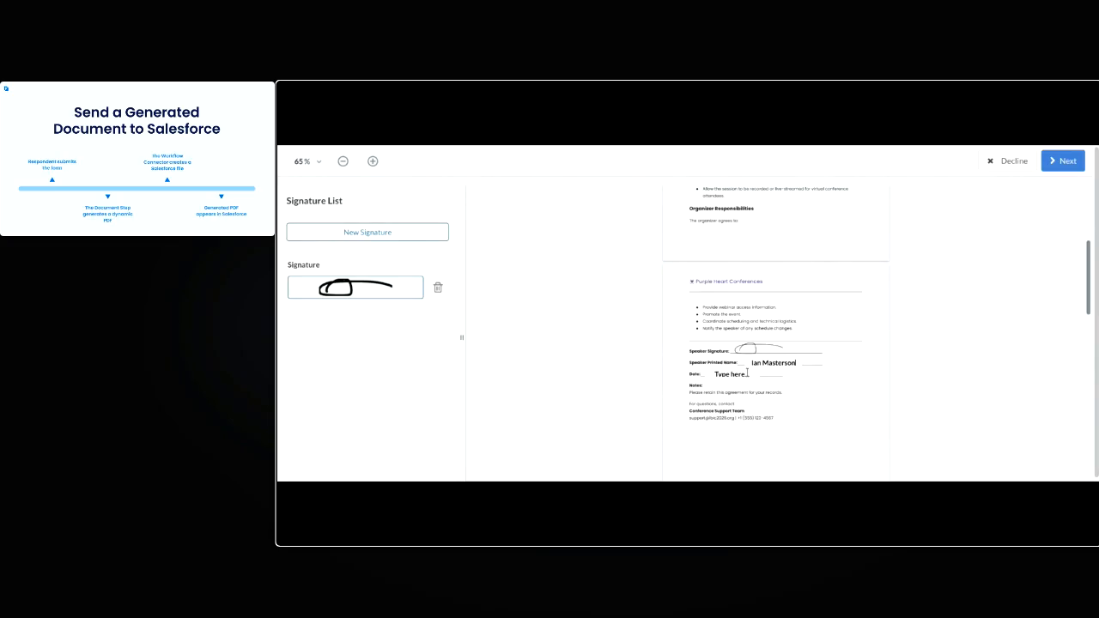
left_click(740, 373)
type("07/30/2026")
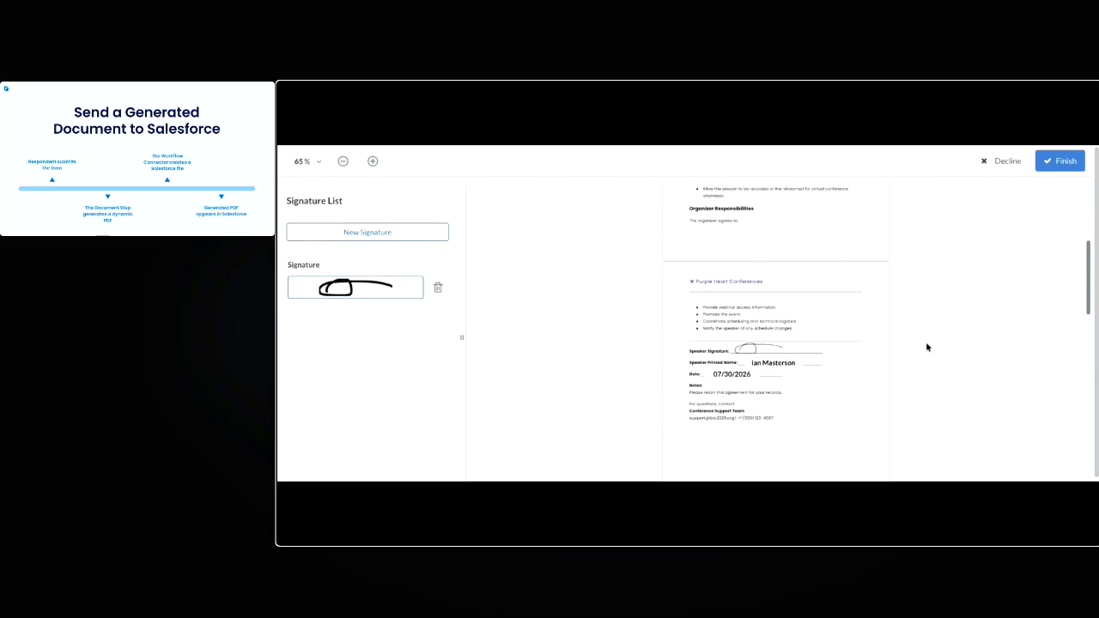
left_click(1056, 163)
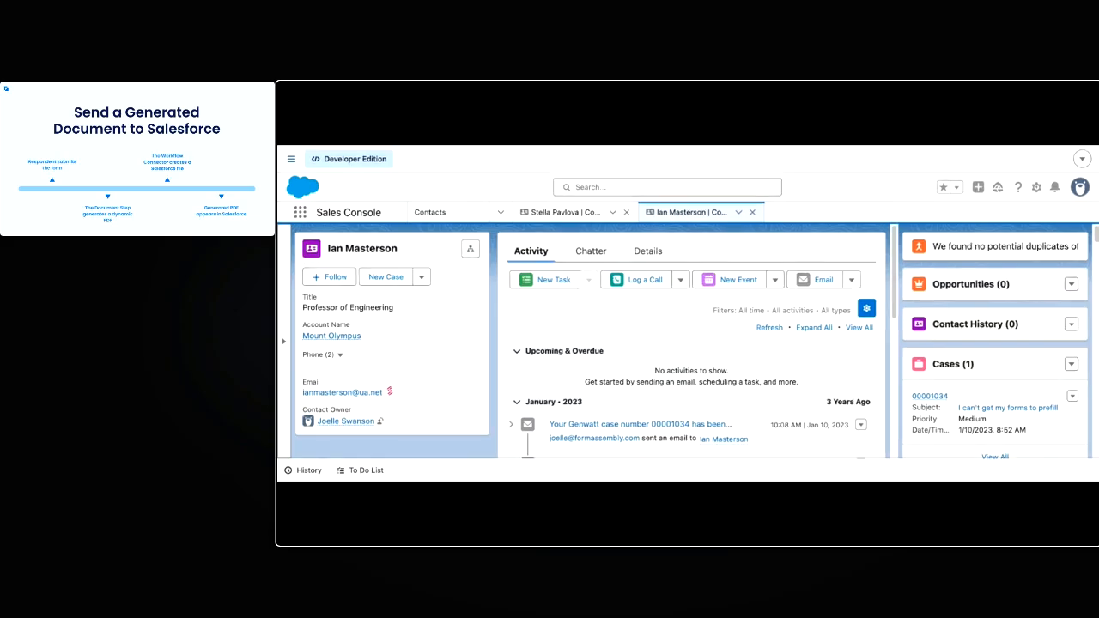
Switch to Salesforce, refresh the registrant's contact record and open its full Notes & Attachments list
key("F5")
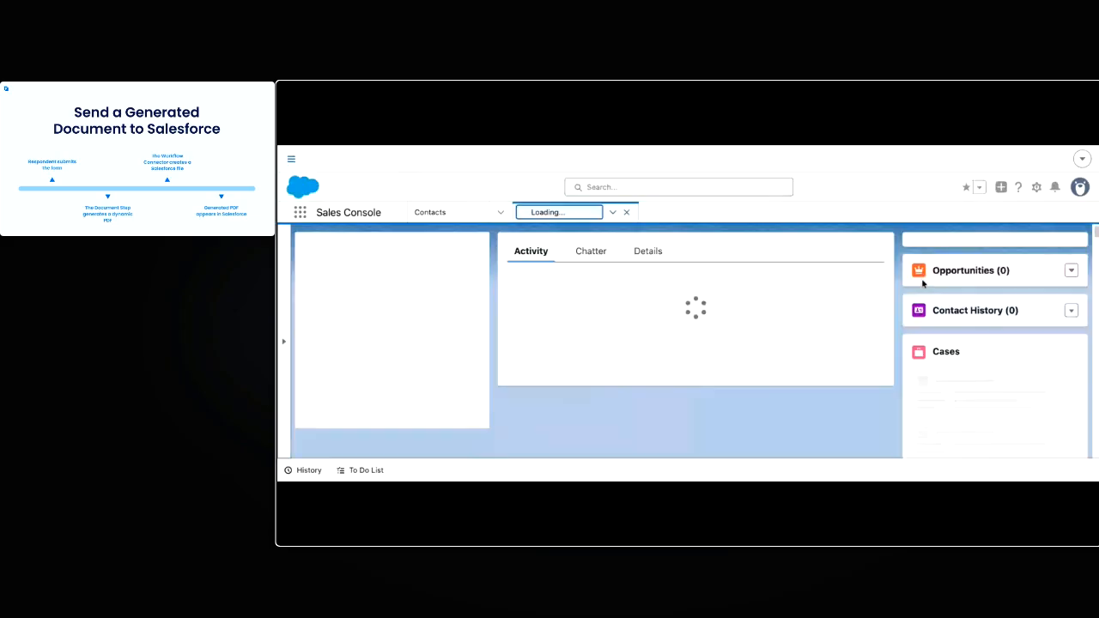
scroll(971, 341, "down", 2)
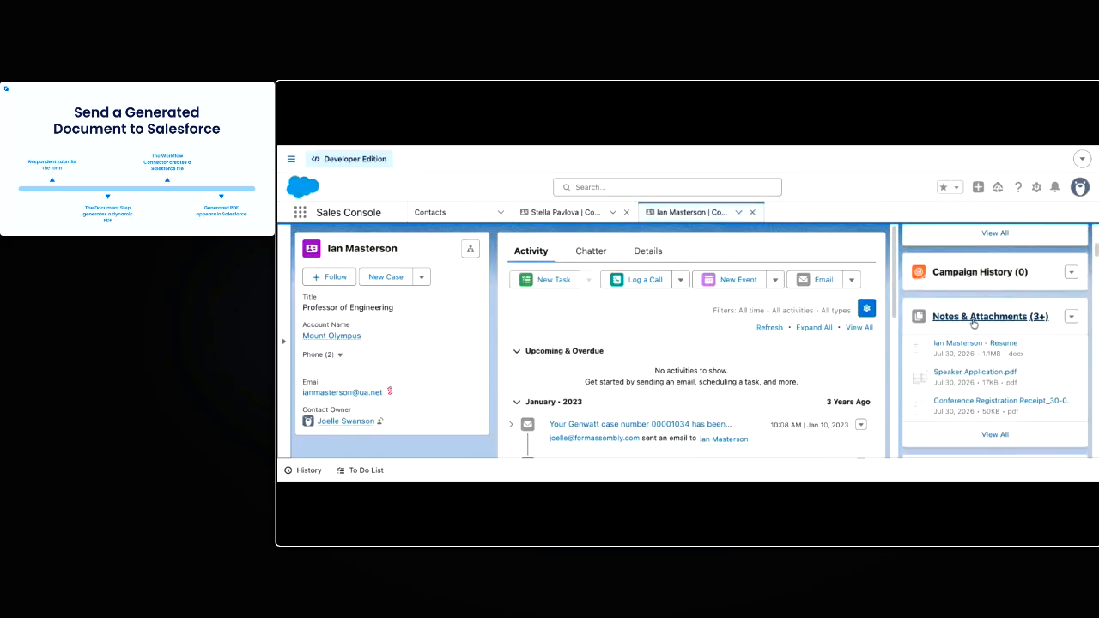
left_click(973, 321)
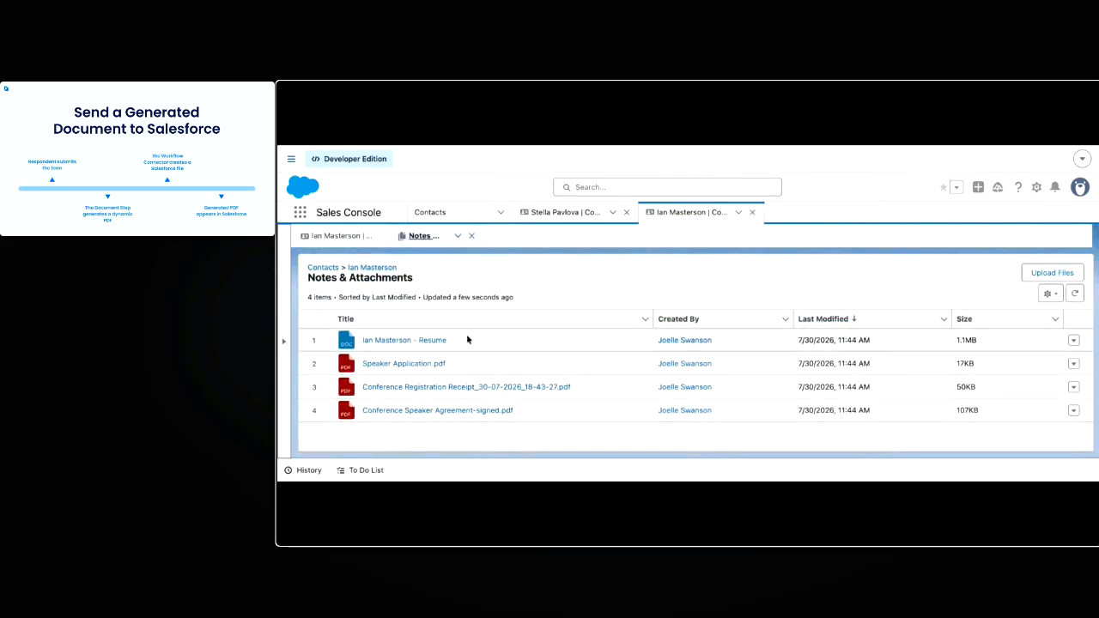
Open Conference Speaker Agreement-signed.pdf and examine the speaker information and the signed agreement's contents
left_click(429, 410)
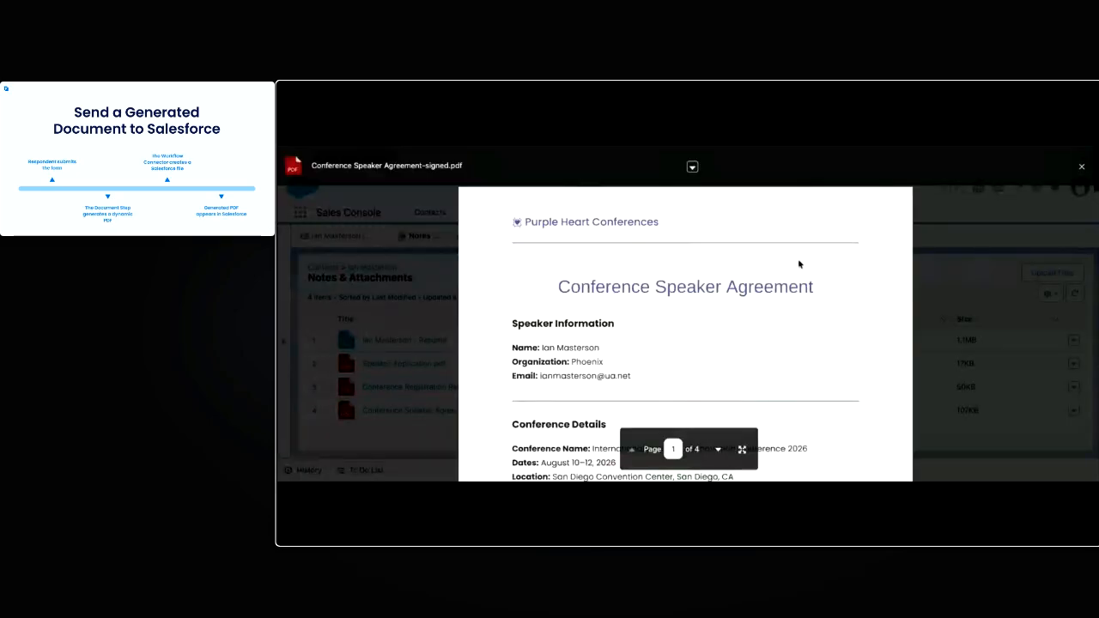
scroll(652, 355, "down", 5)
scroll(728, 340, "up", 5)
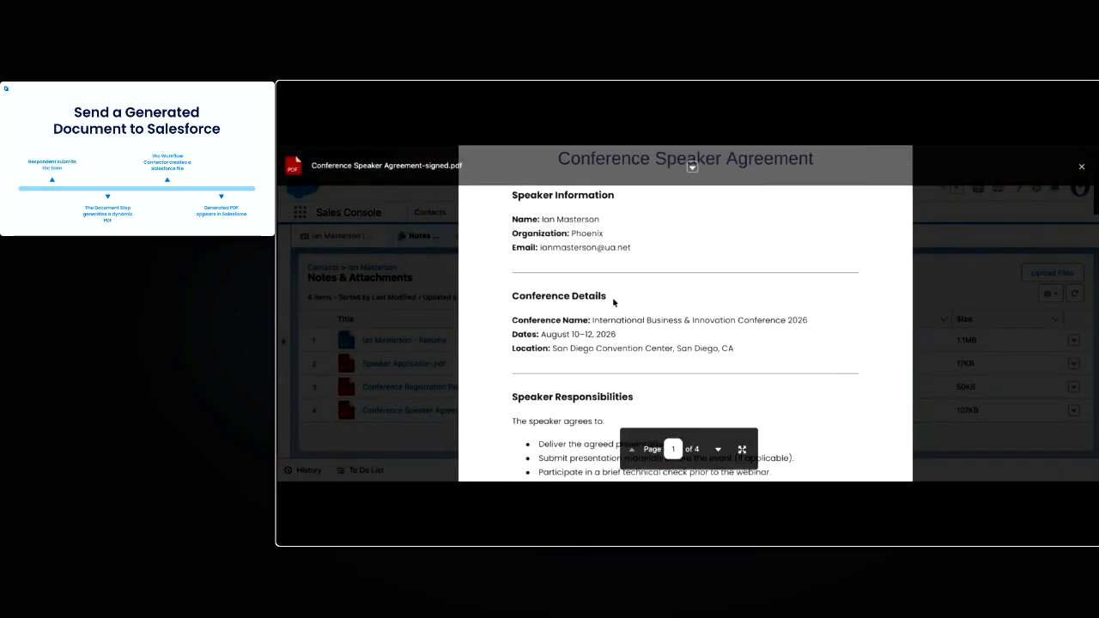
scroll(714, 346, "down", 10)
scroll(708, 345, "down", 1)
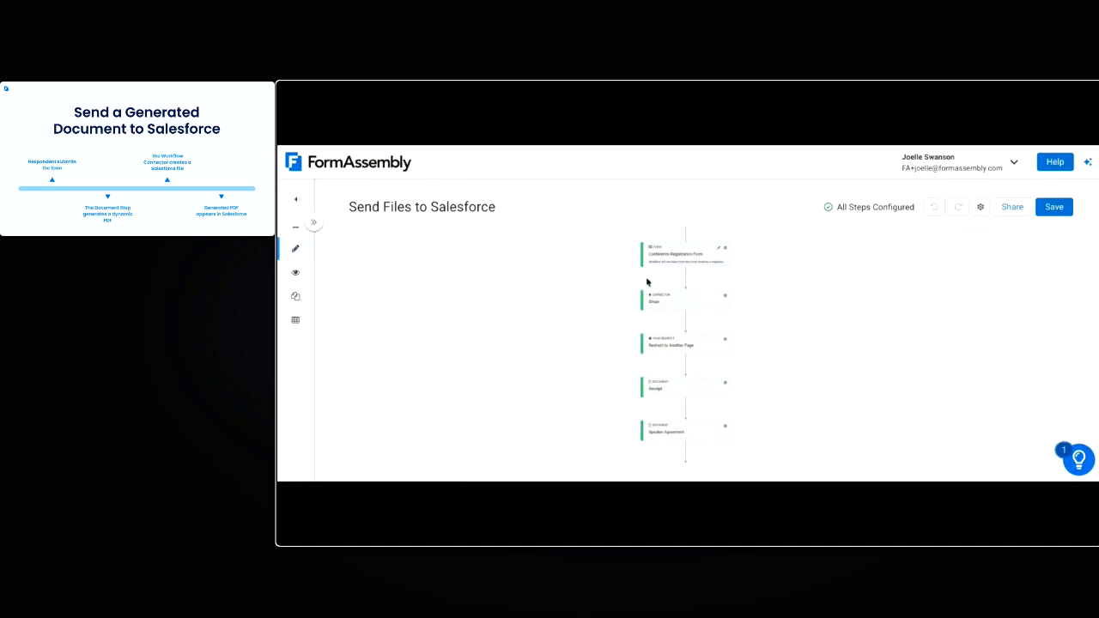
left_click_drag(873, 344, 877, 300)
scroll(806, 380, "down", 2)
left_click_drag(814, 377, 806, 337)
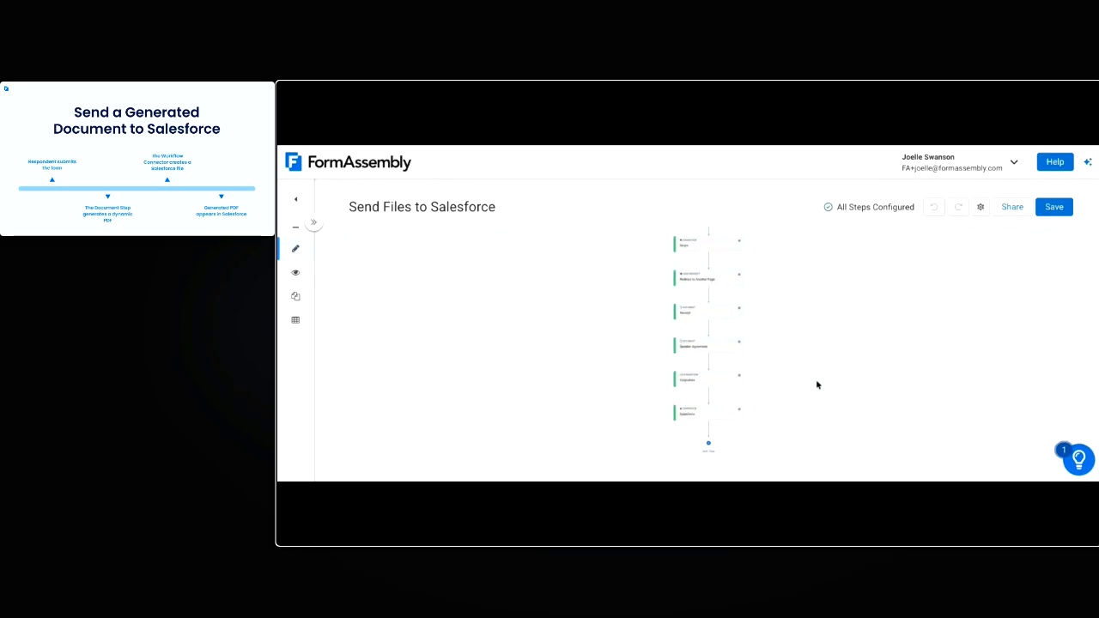